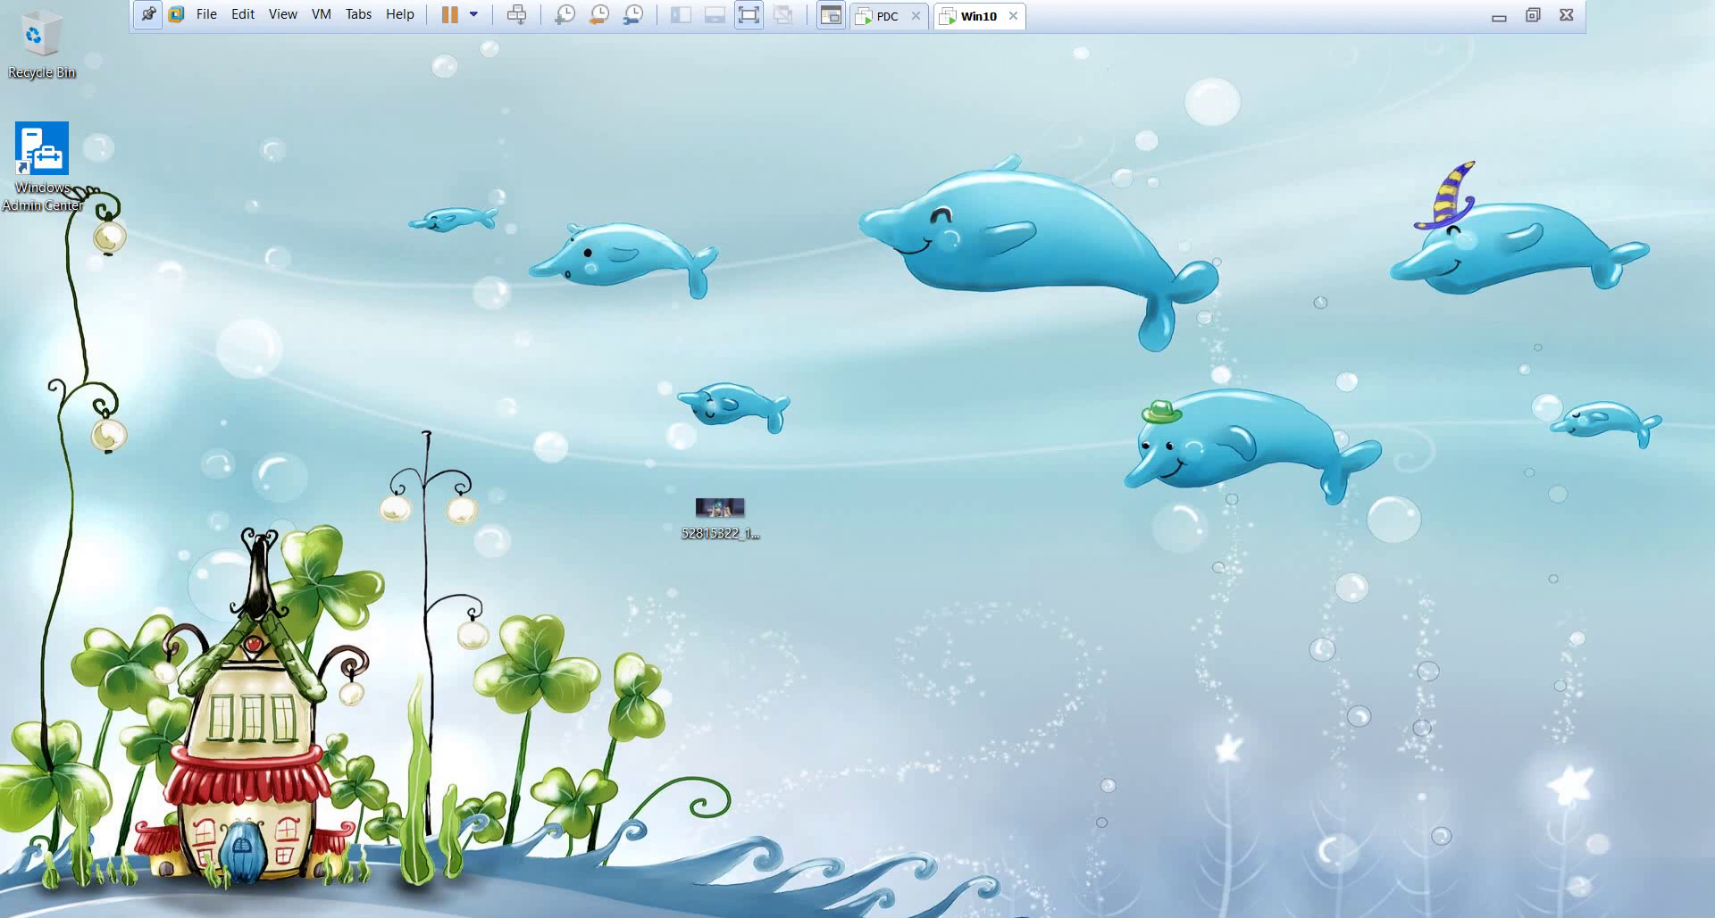
Browse the contents of Local Disk (C:) in File Explorer, and return to This PC
key(super+e)
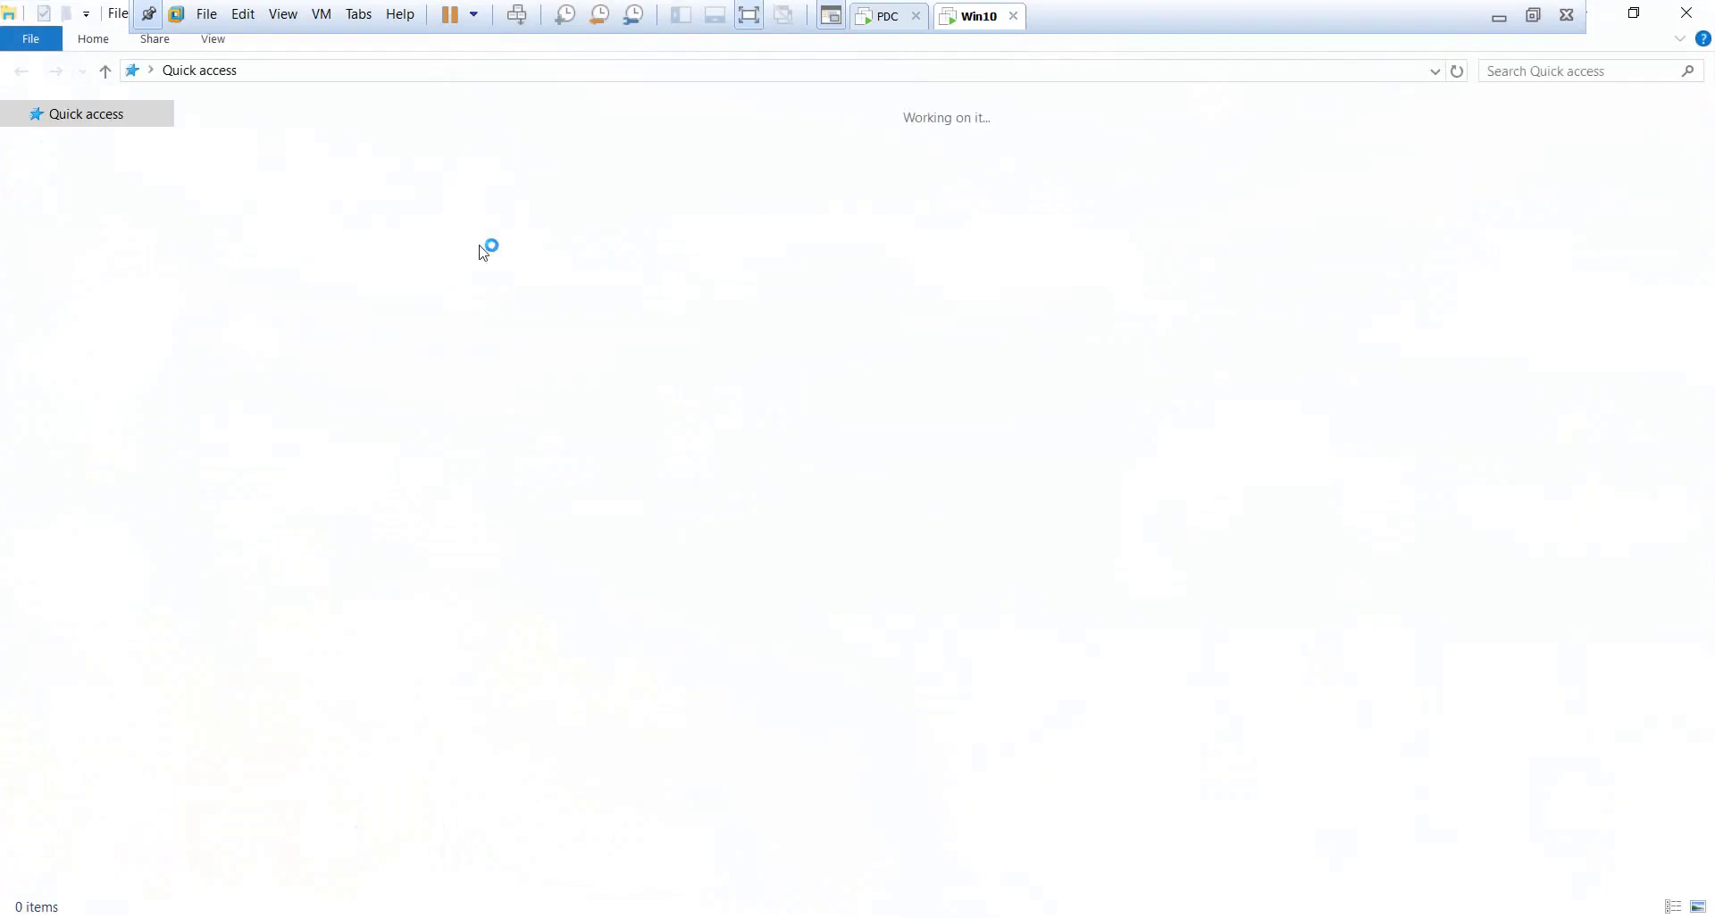
click(87, 366)
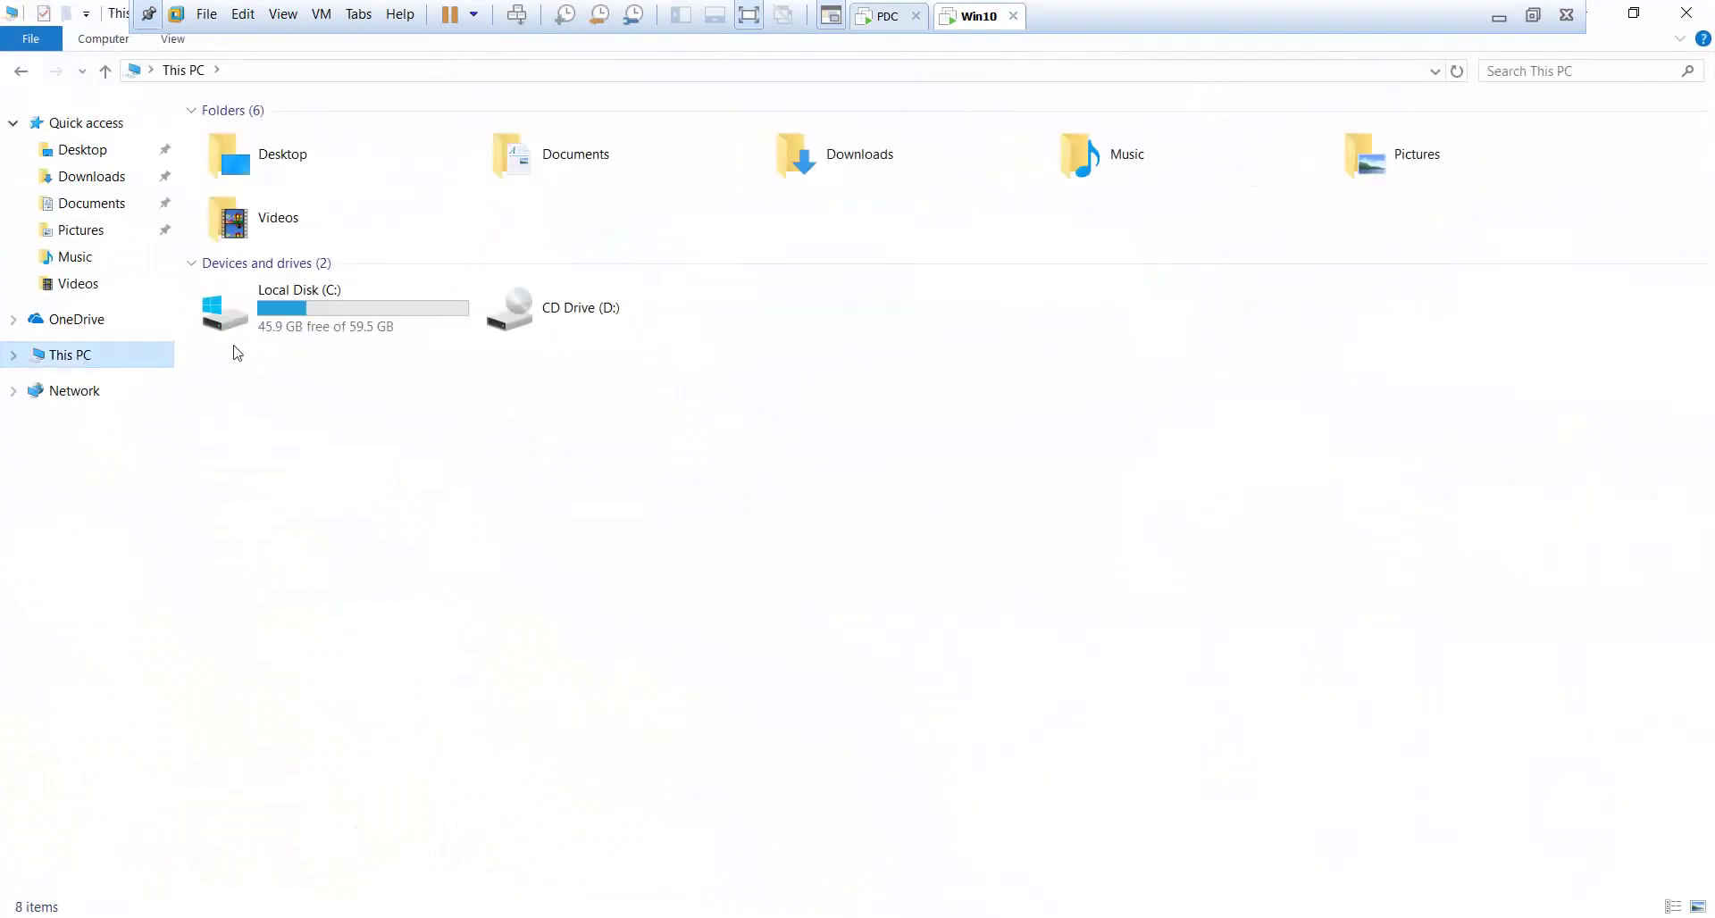
double_click(239, 333)
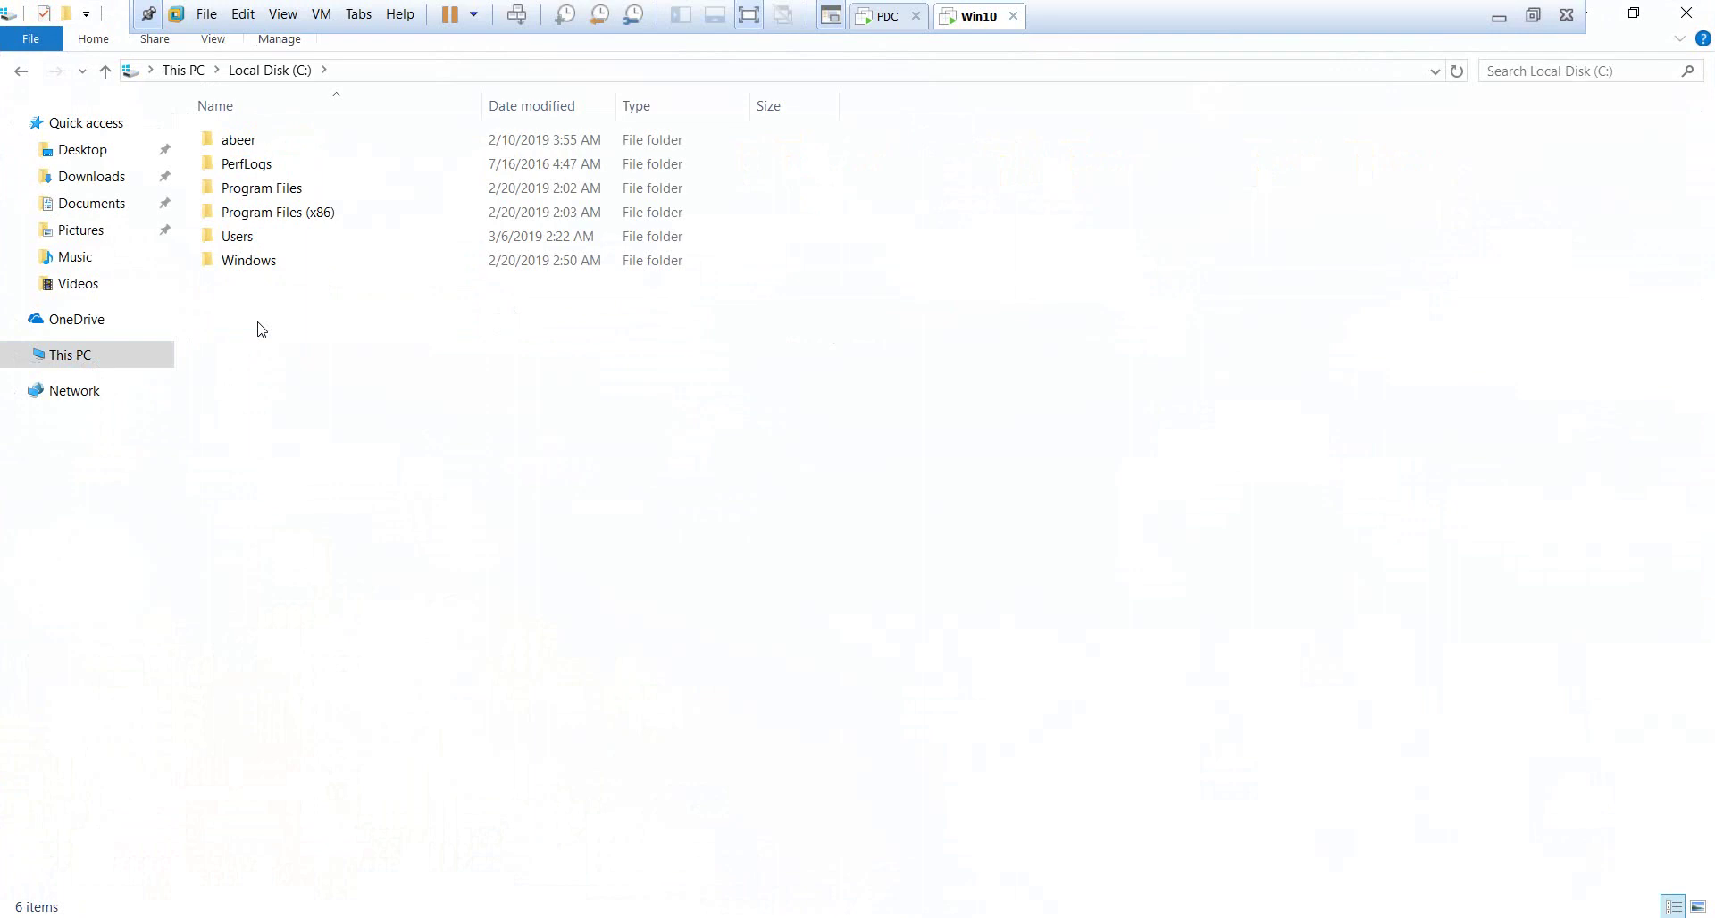
click(183, 70)
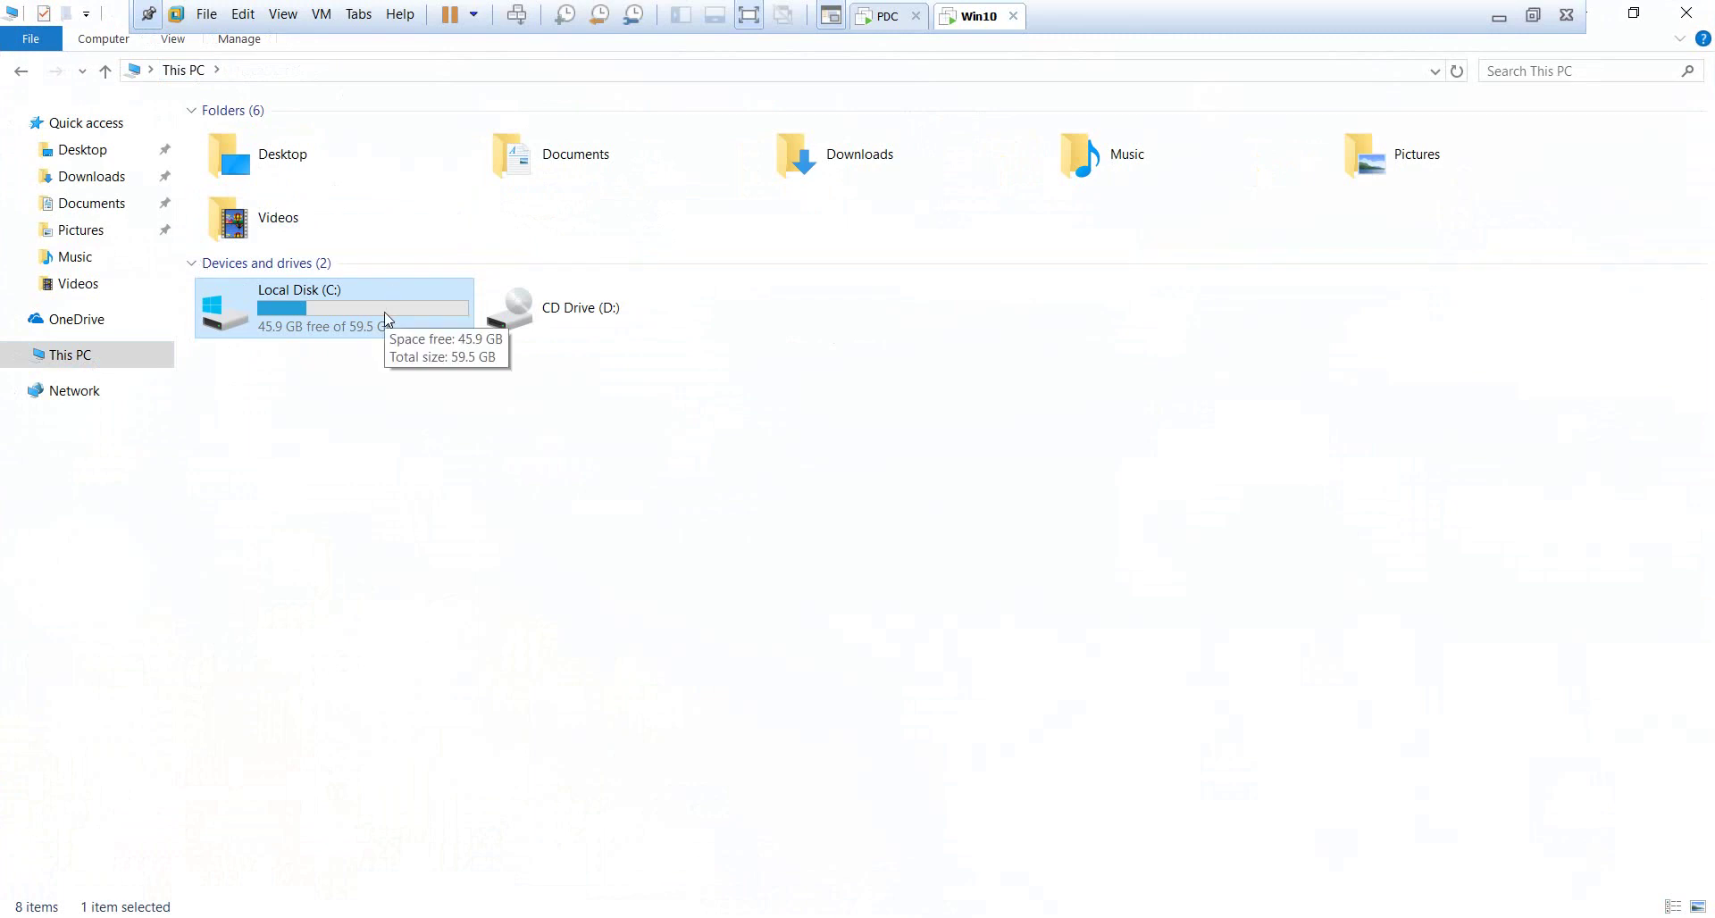
Switch to the PDC machine, and create a GPO named FolderRedirection linked to the Sales organizational unit
click(887, 18)
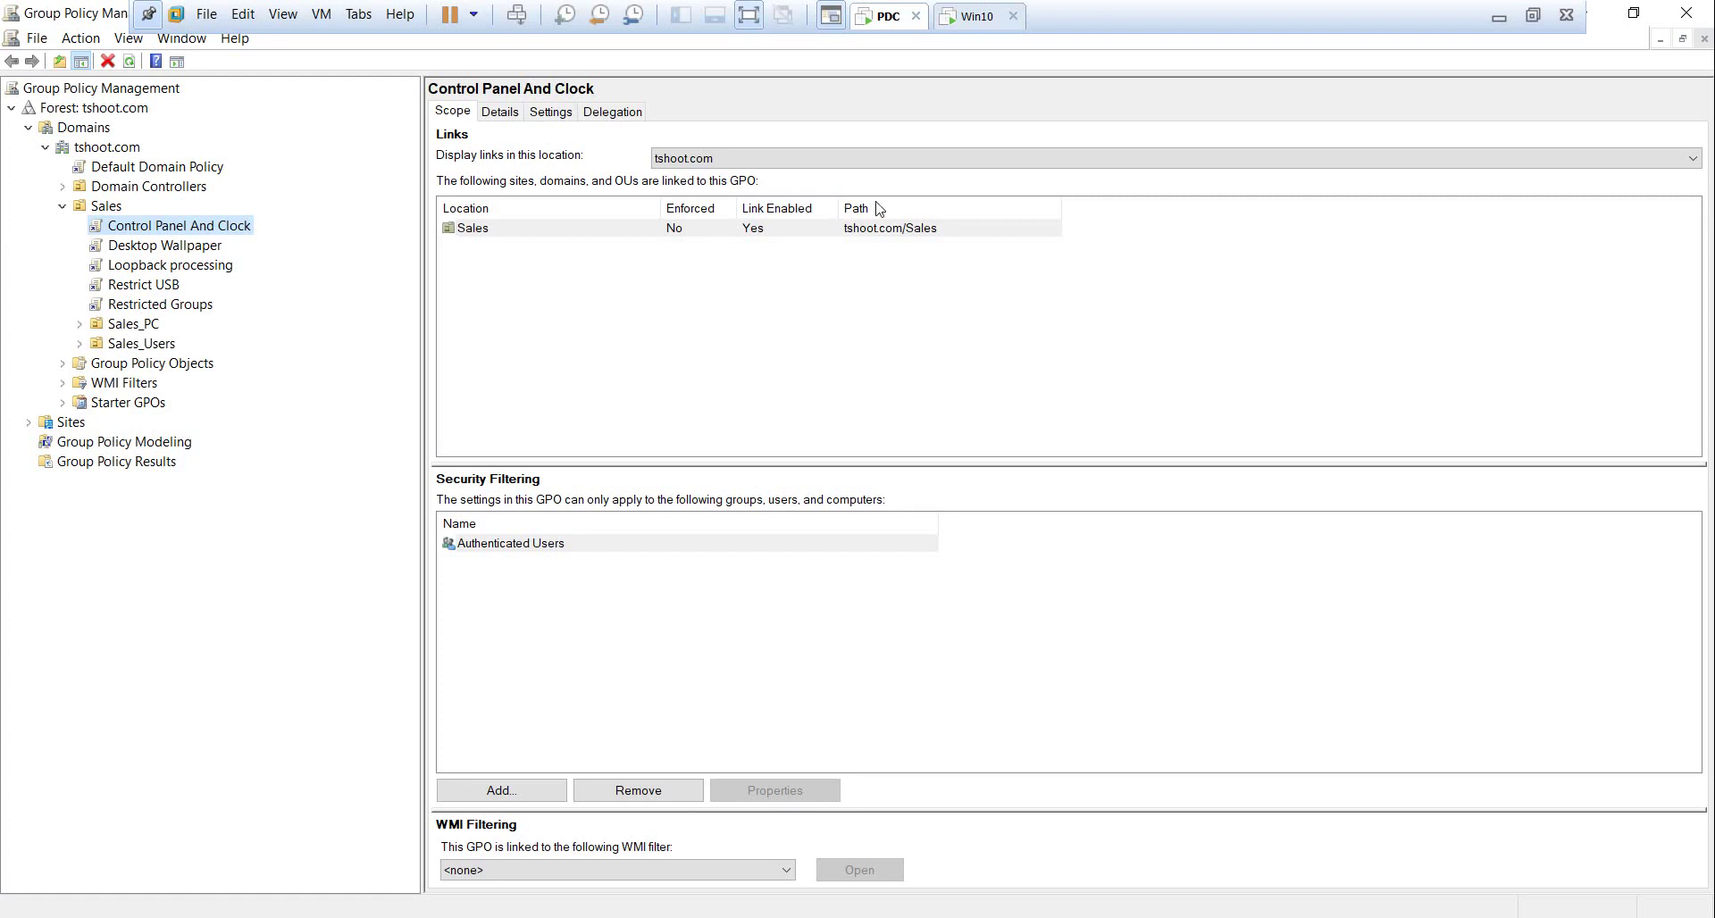
click(108, 207)
right_click(115, 209)
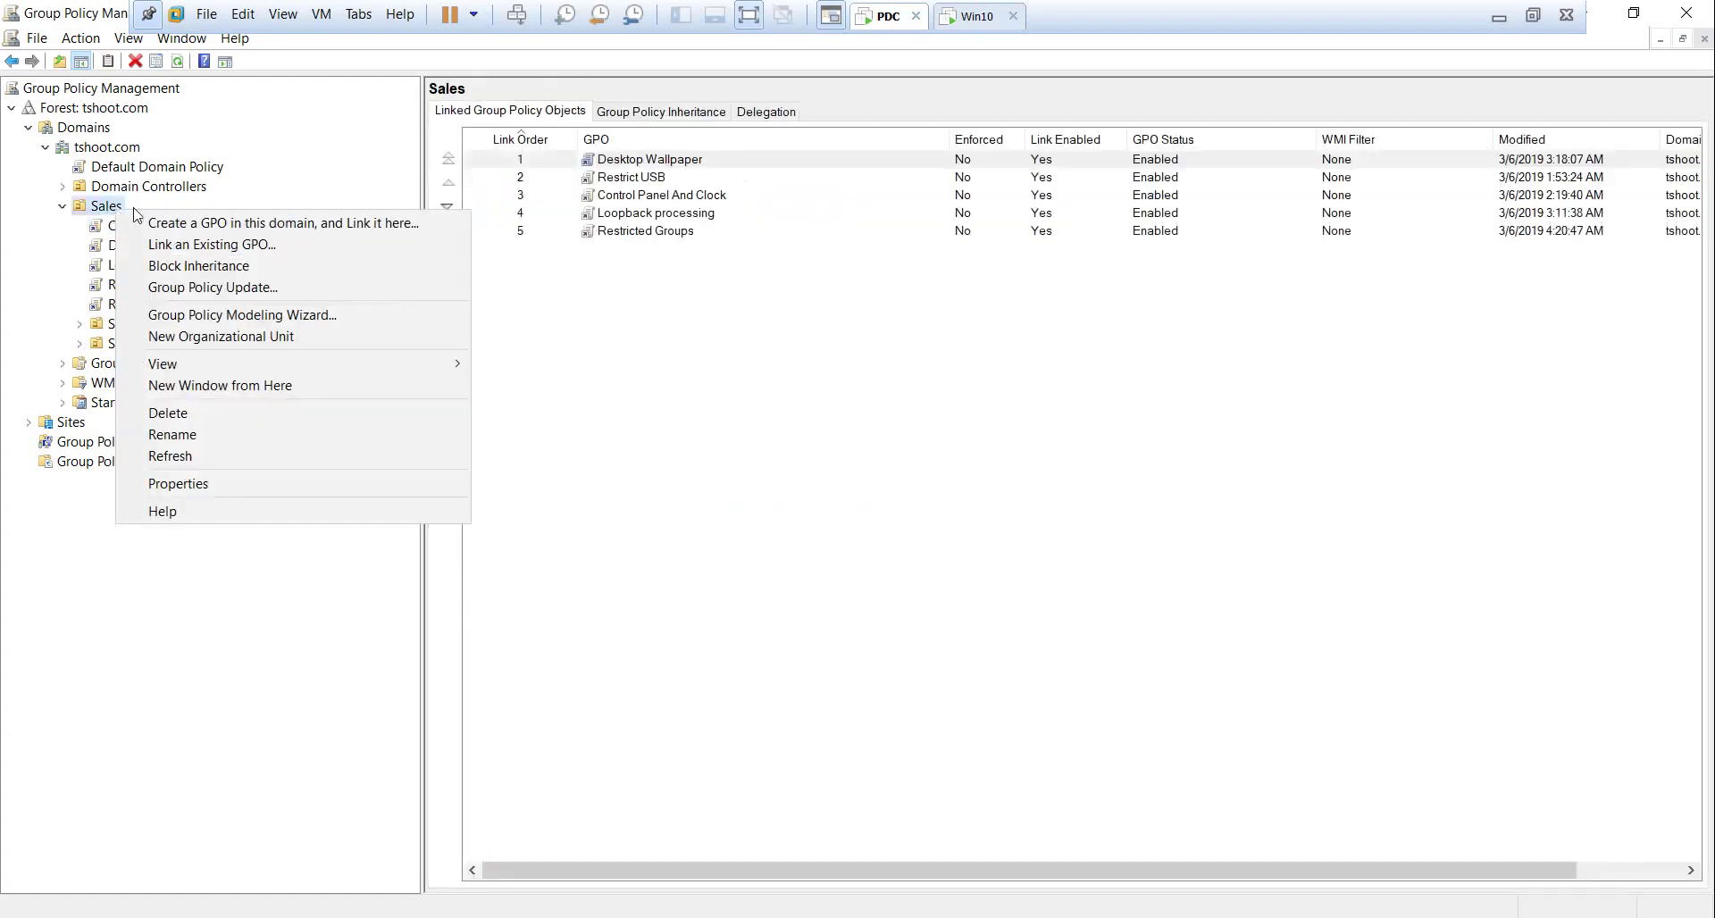
click(368, 234)
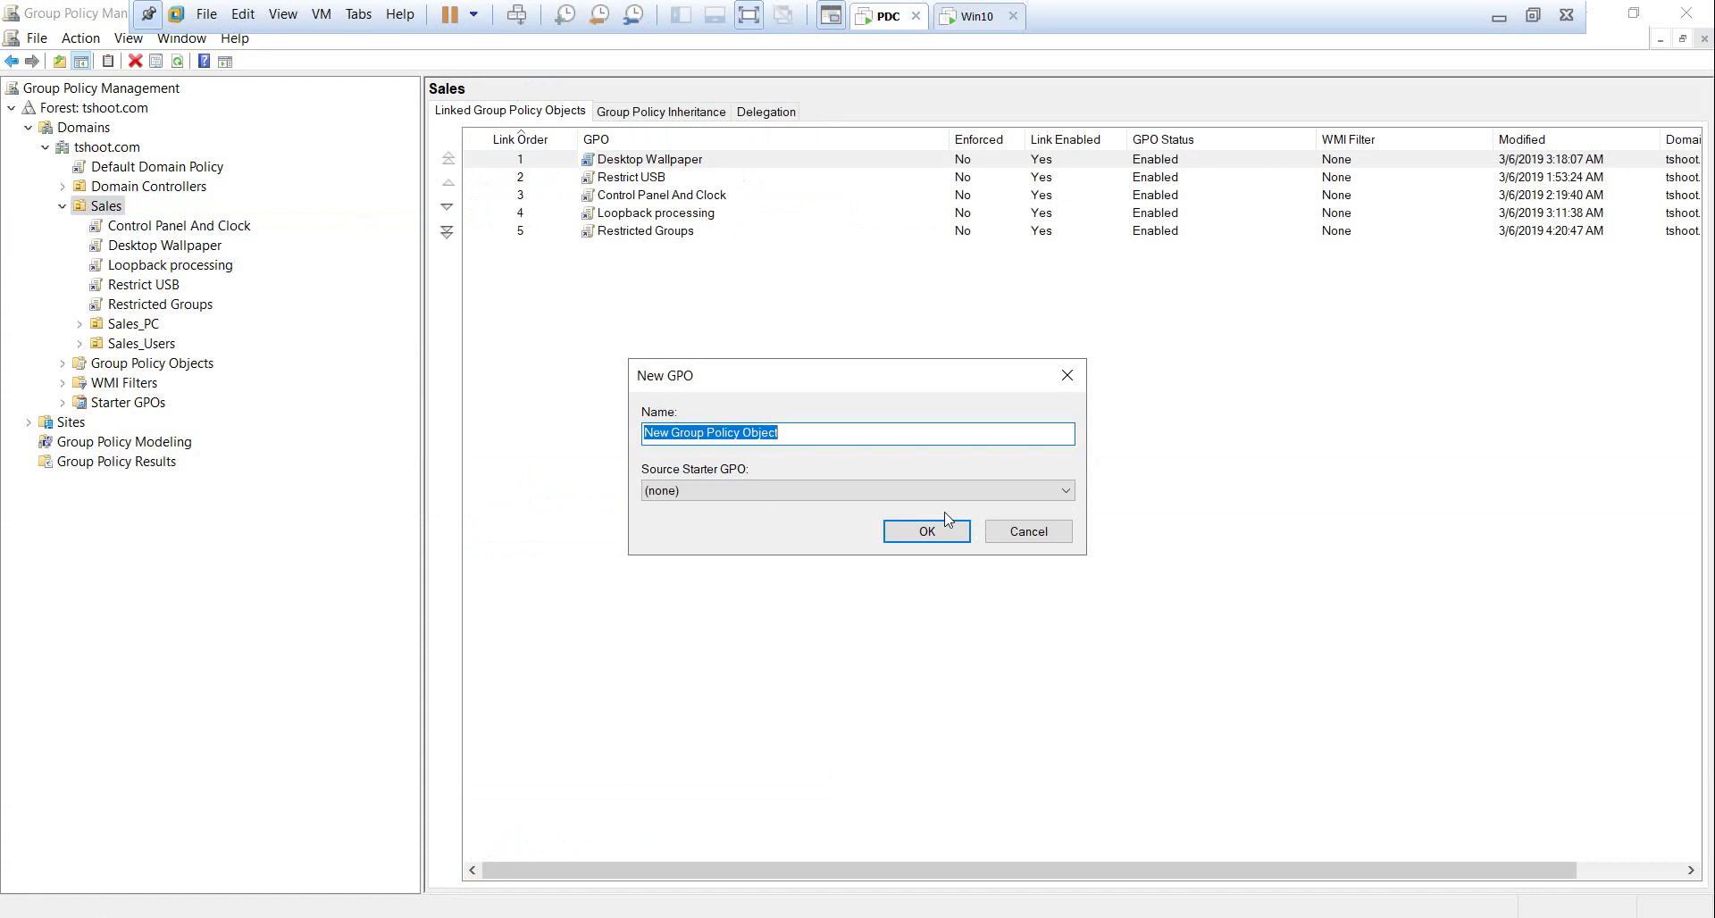
text(Fold)
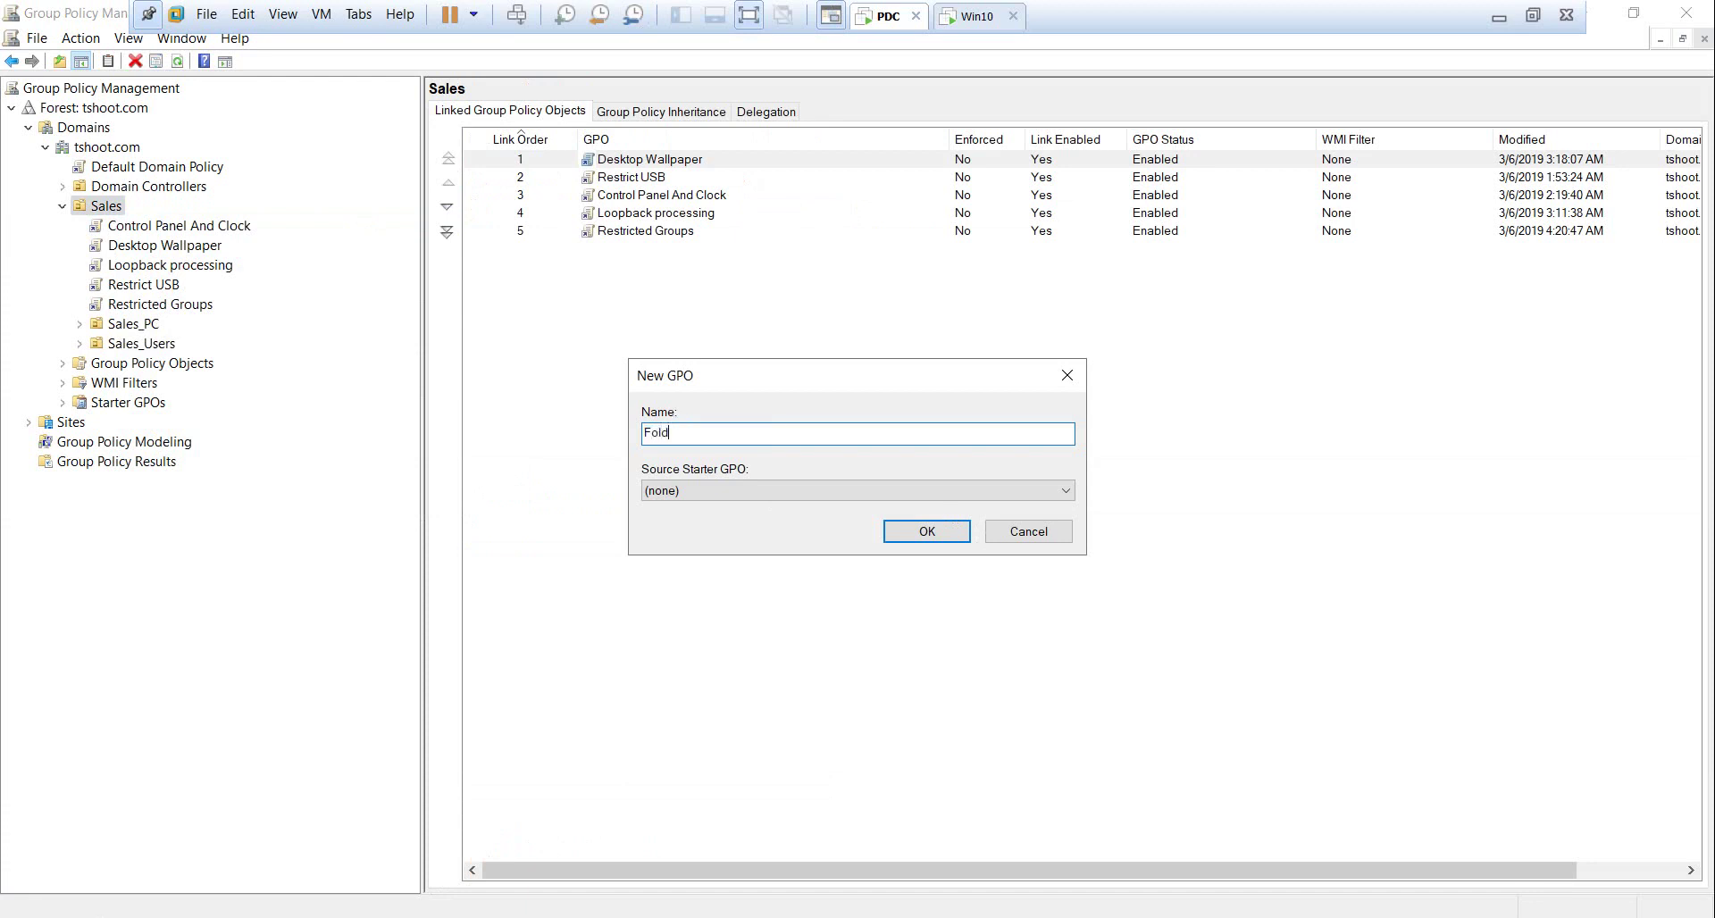
text(erRedirection)
click(926, 536)
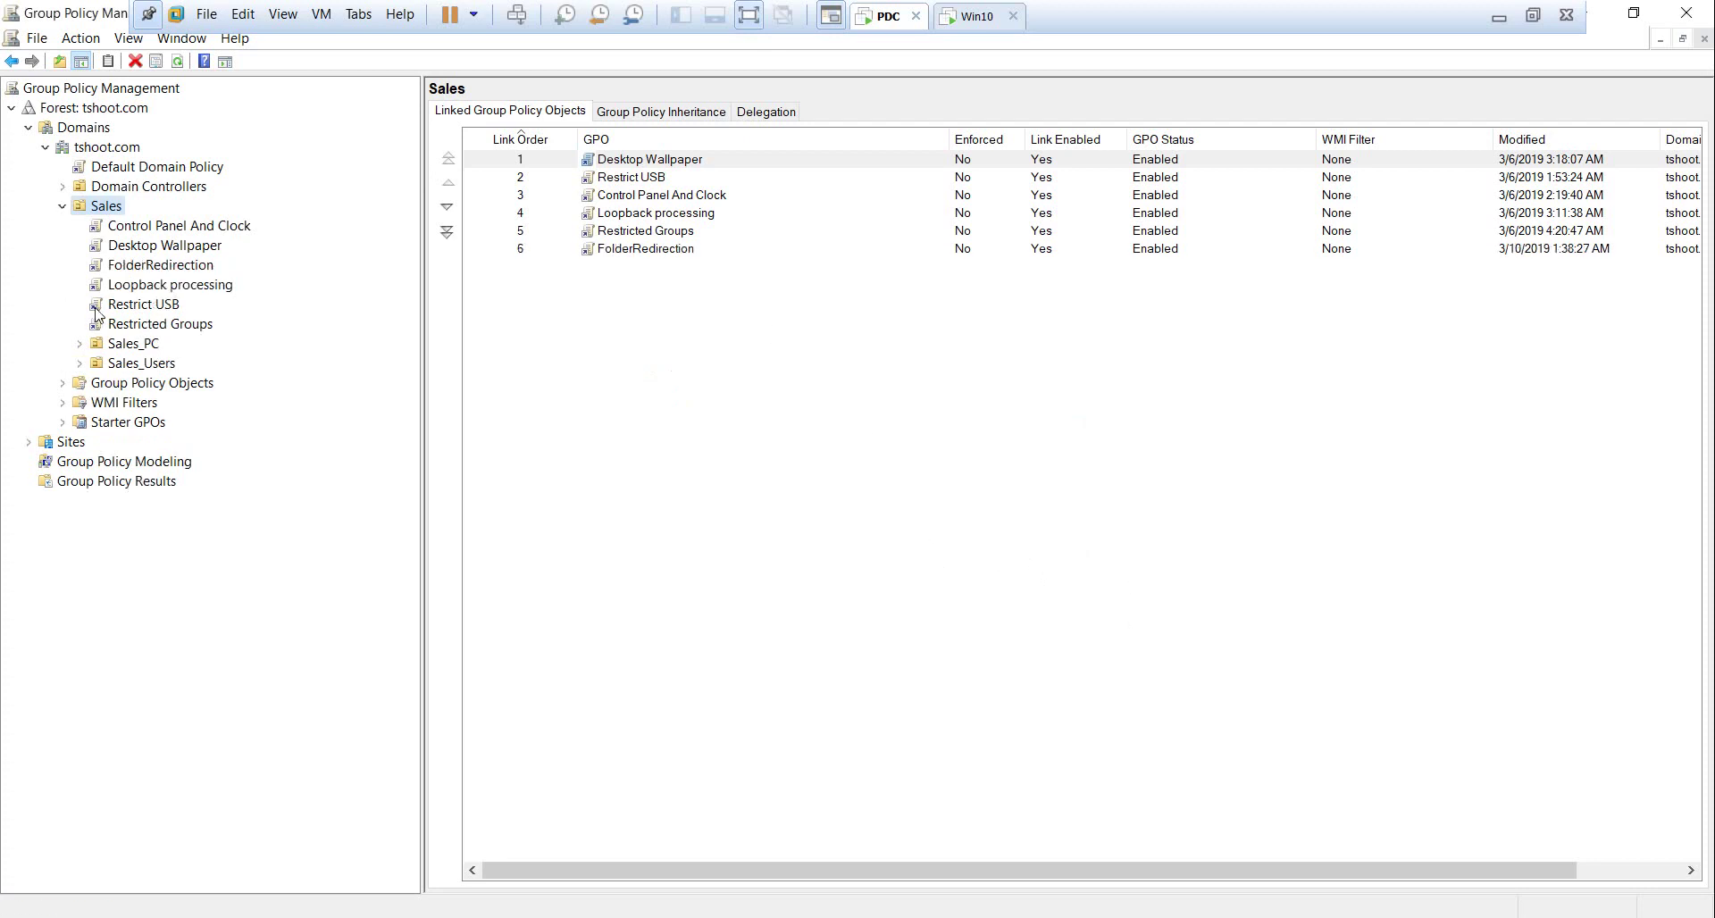
Open the FolderRedirection GPO for editing in a maximized editor window with a wider policy tree
click(178, 268)
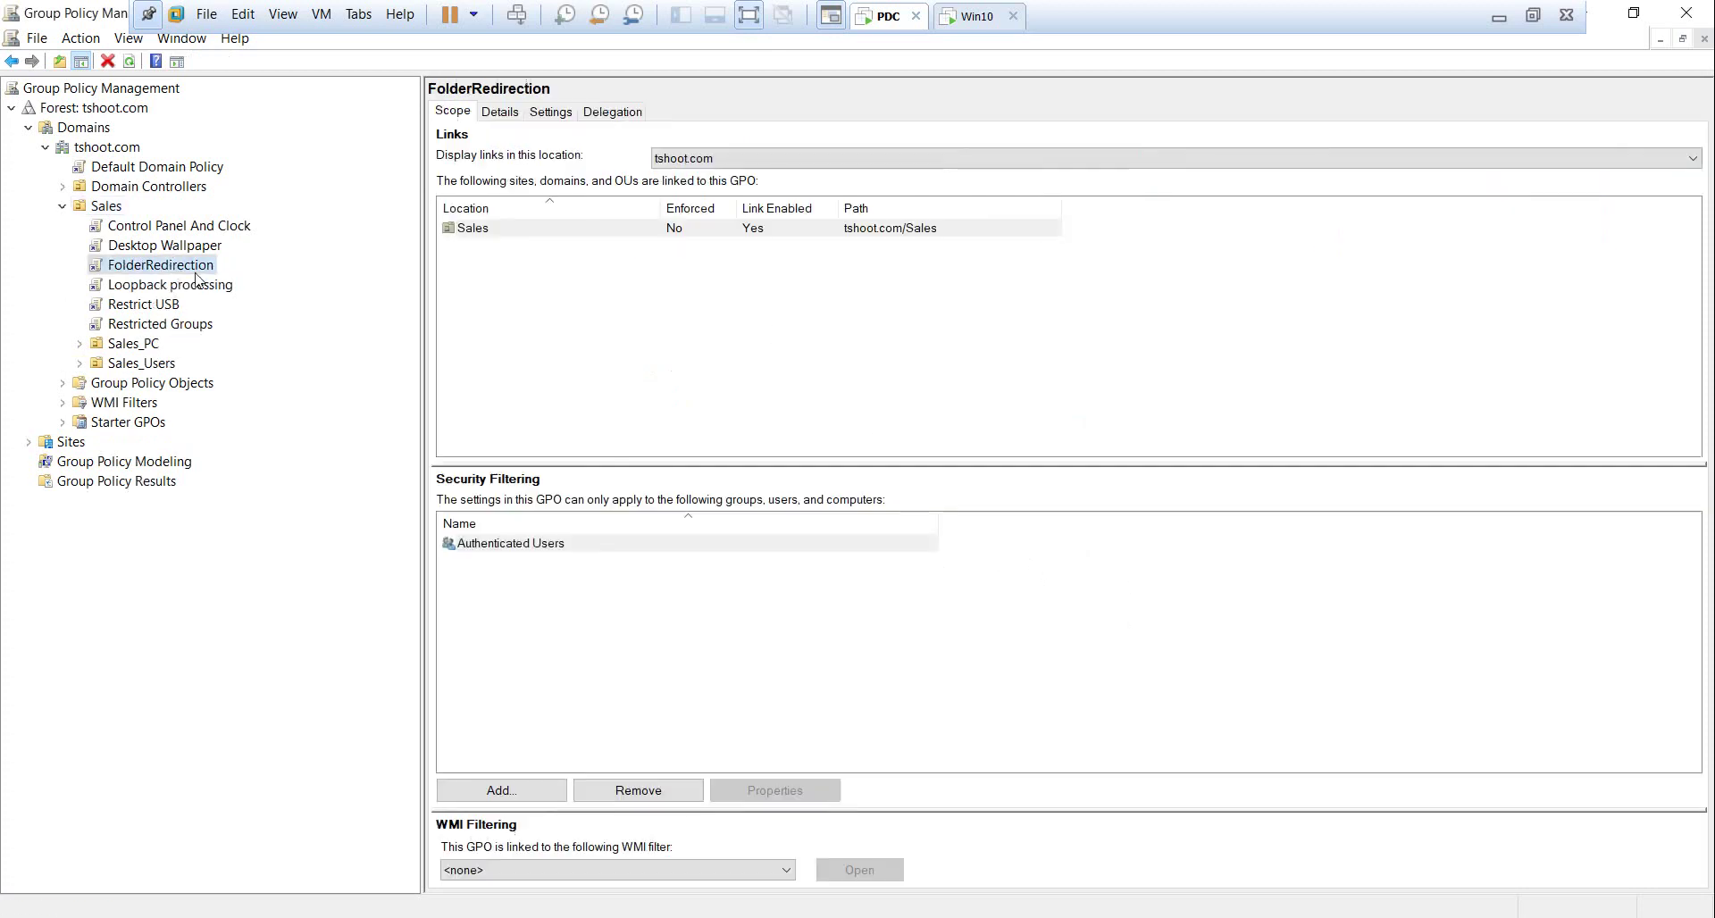
right_click(198, 272)
click(206, 284)
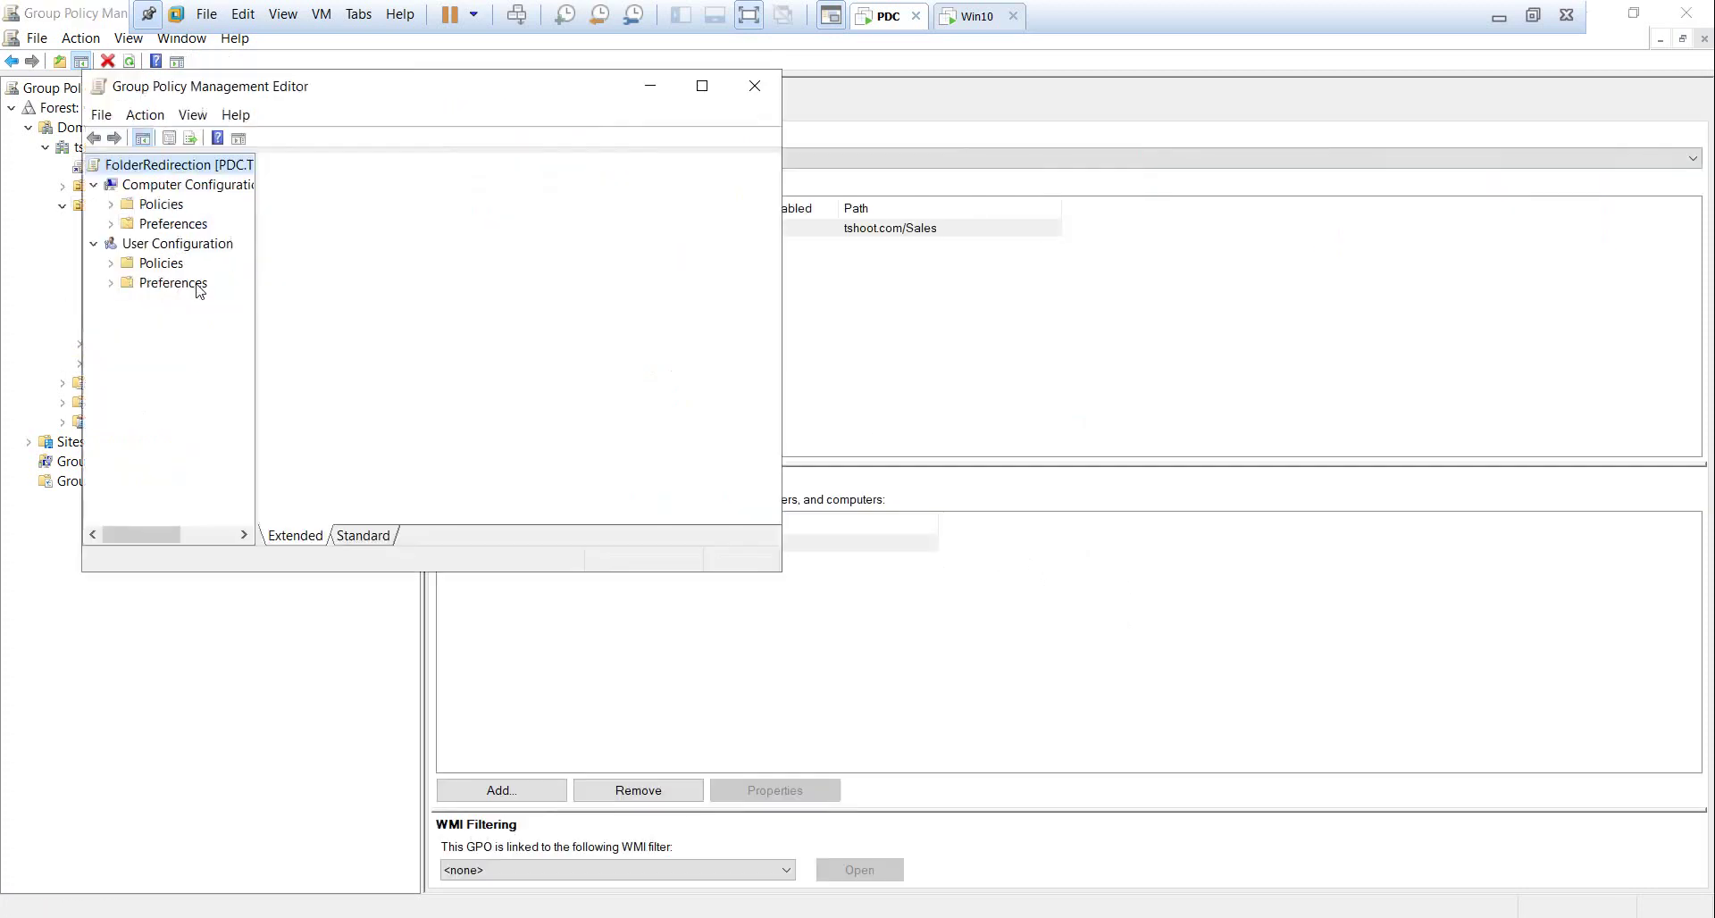
click(702, 83)
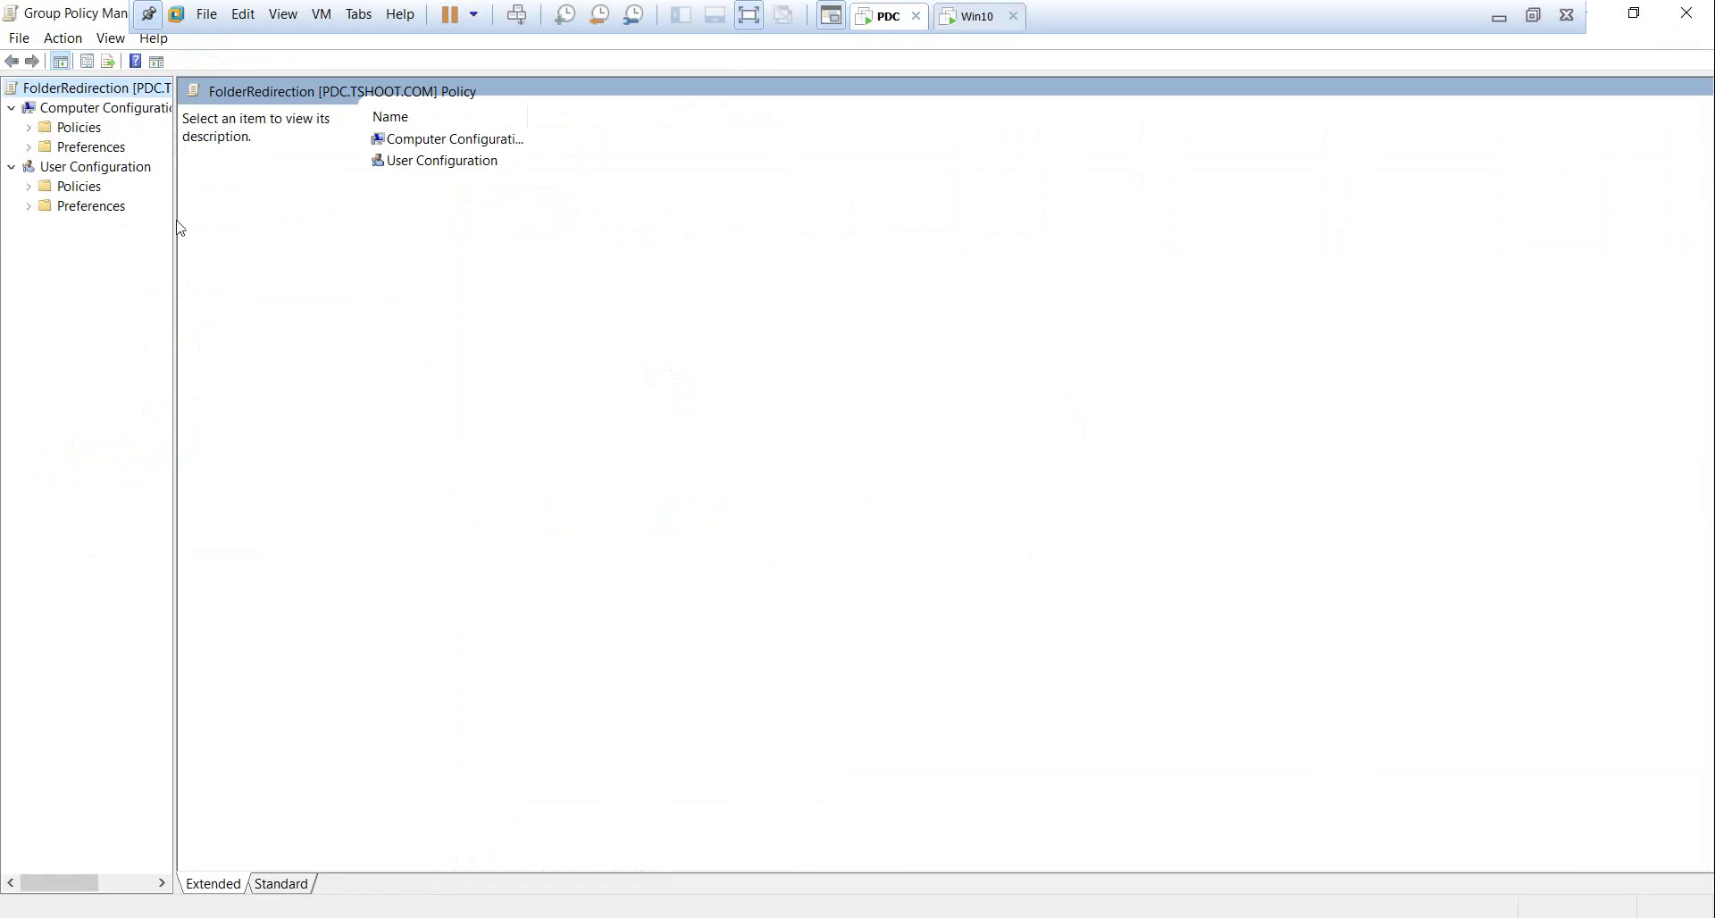
drag(176, 228, 209, 230)
Display the File Explorer policy settings under the User Configuration policies, Administrative Templates, Windows Components
double_click(72, 193)
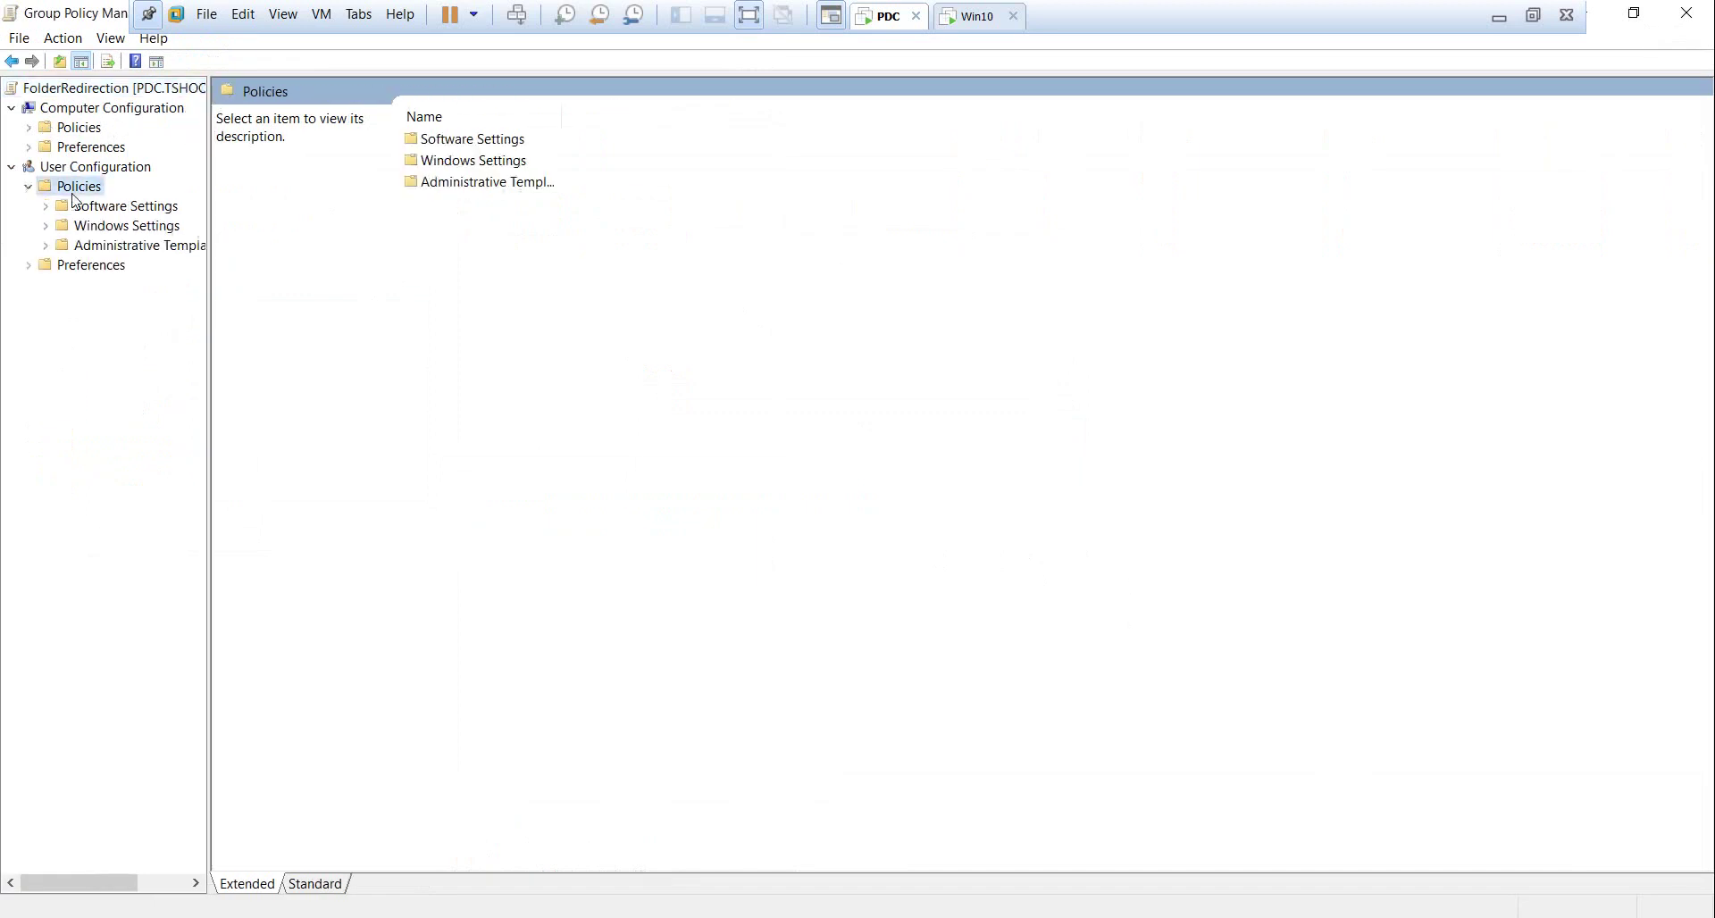
click(132, 245)
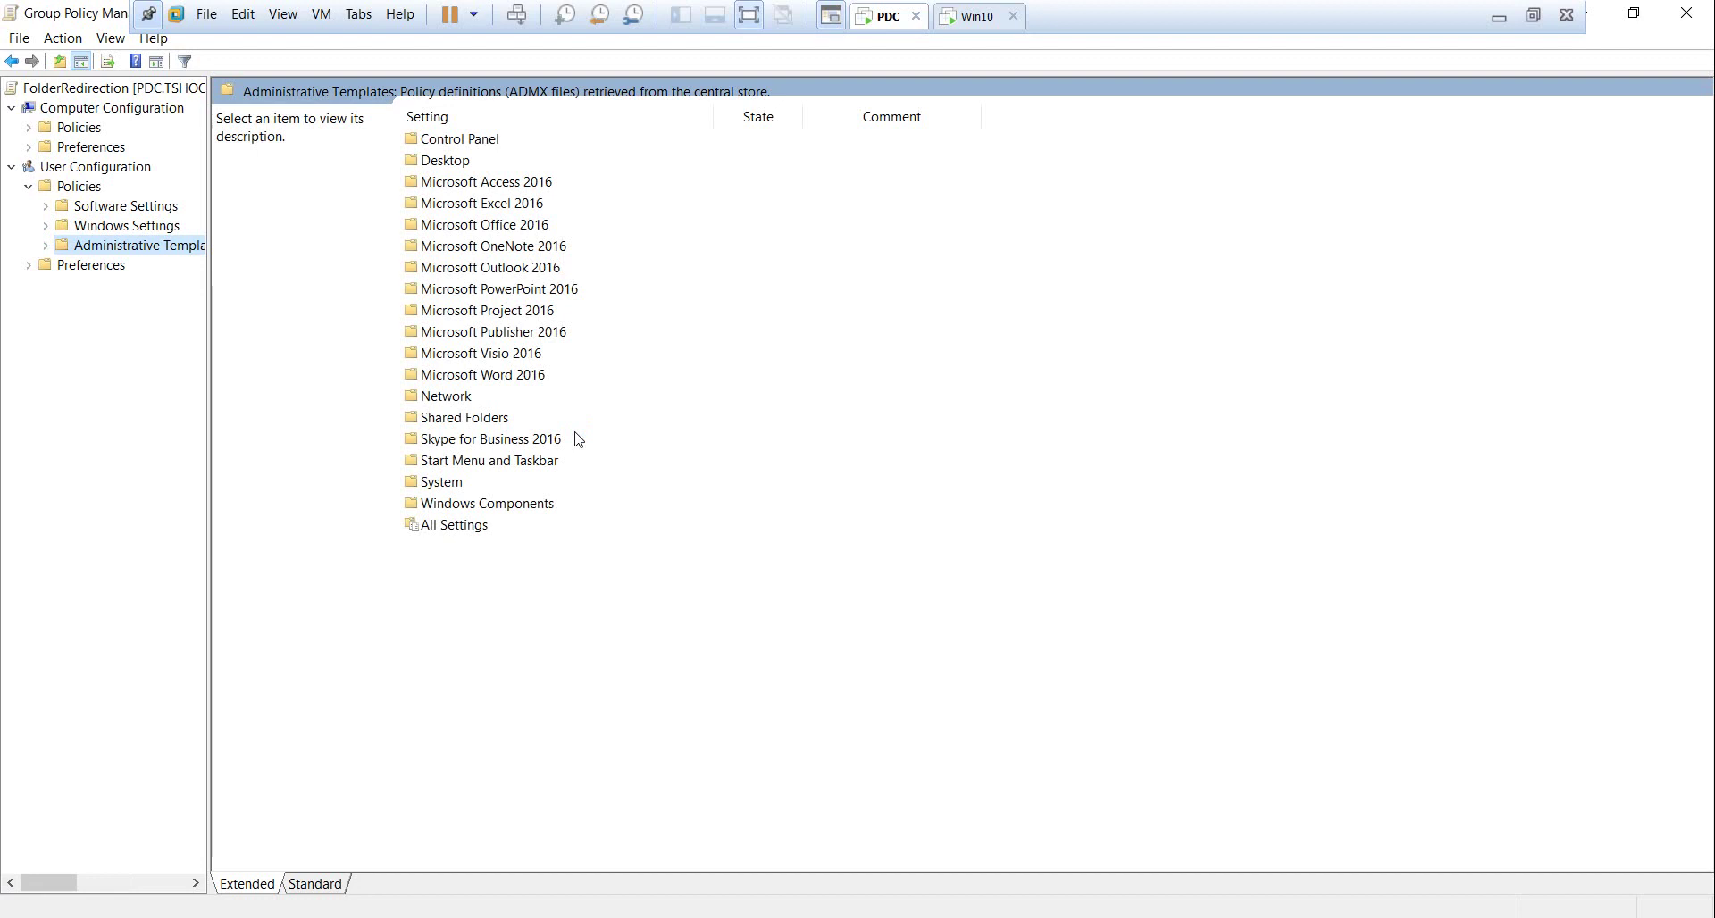
double_click(442, 482)
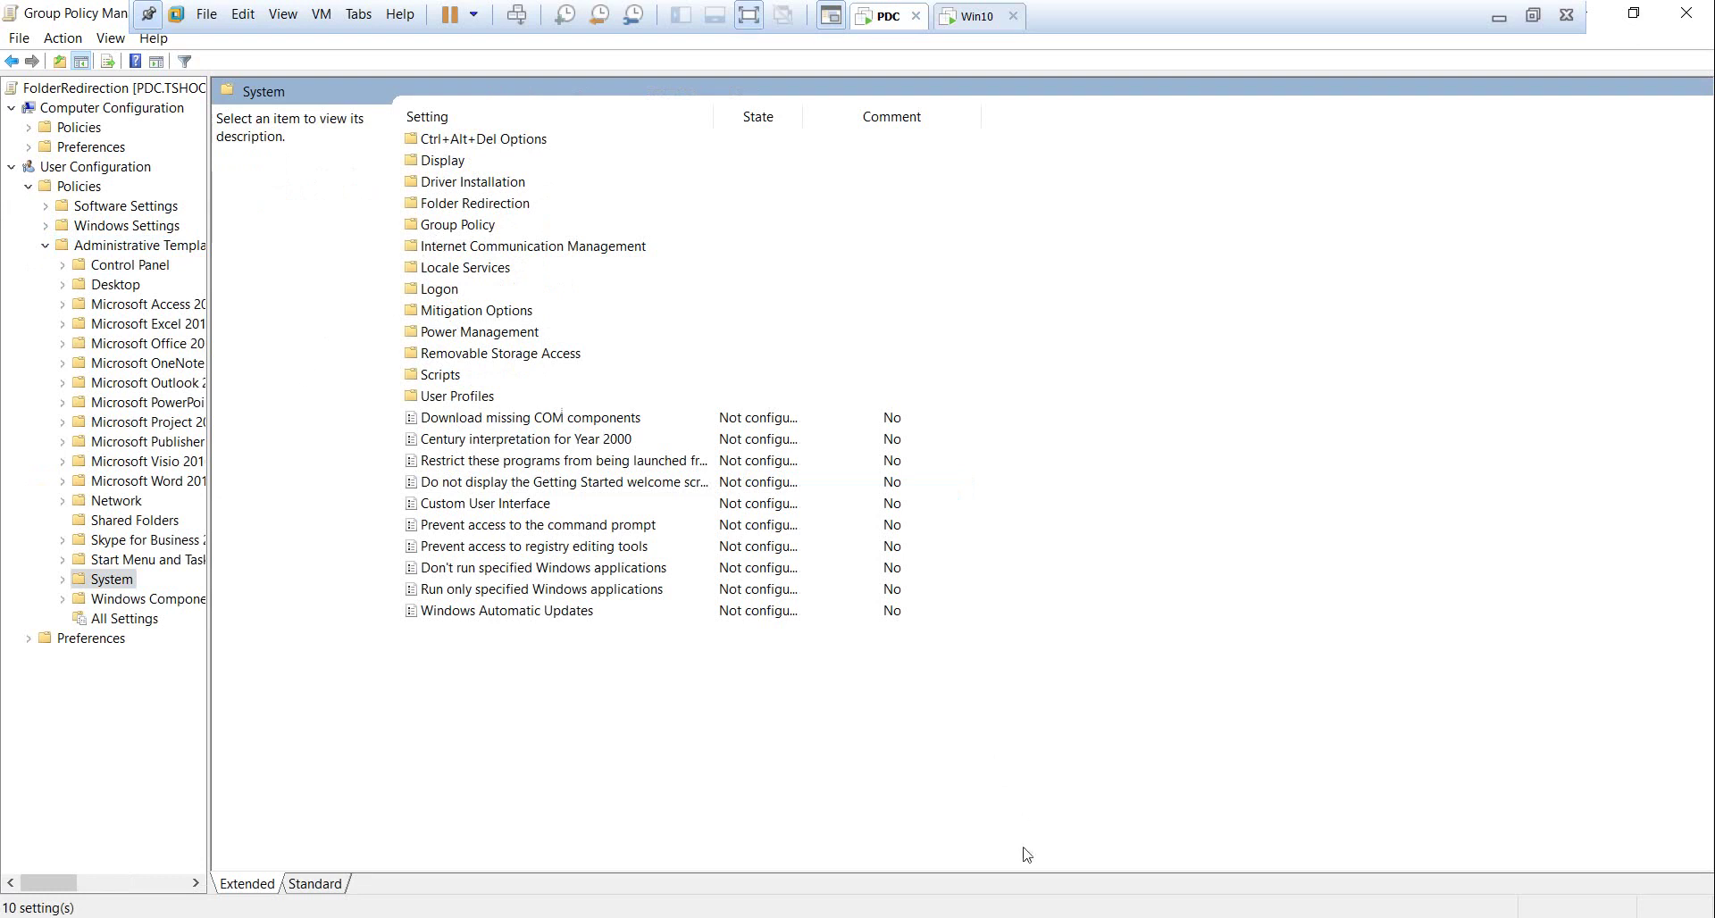
click(156, 598)
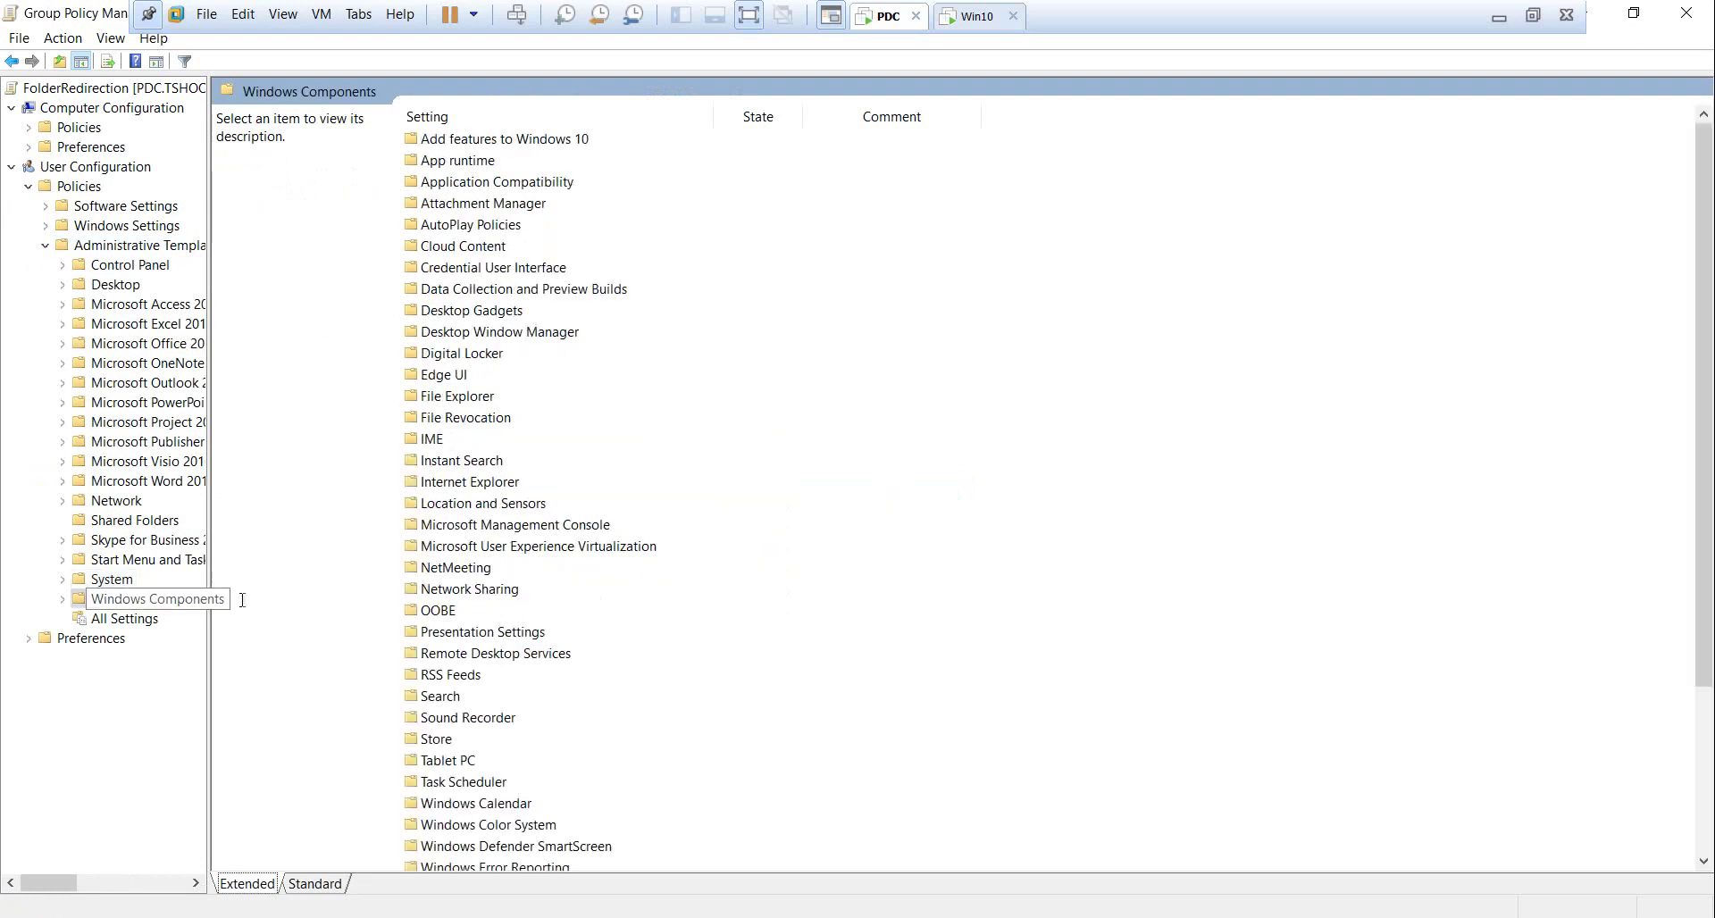
click(457, 396)
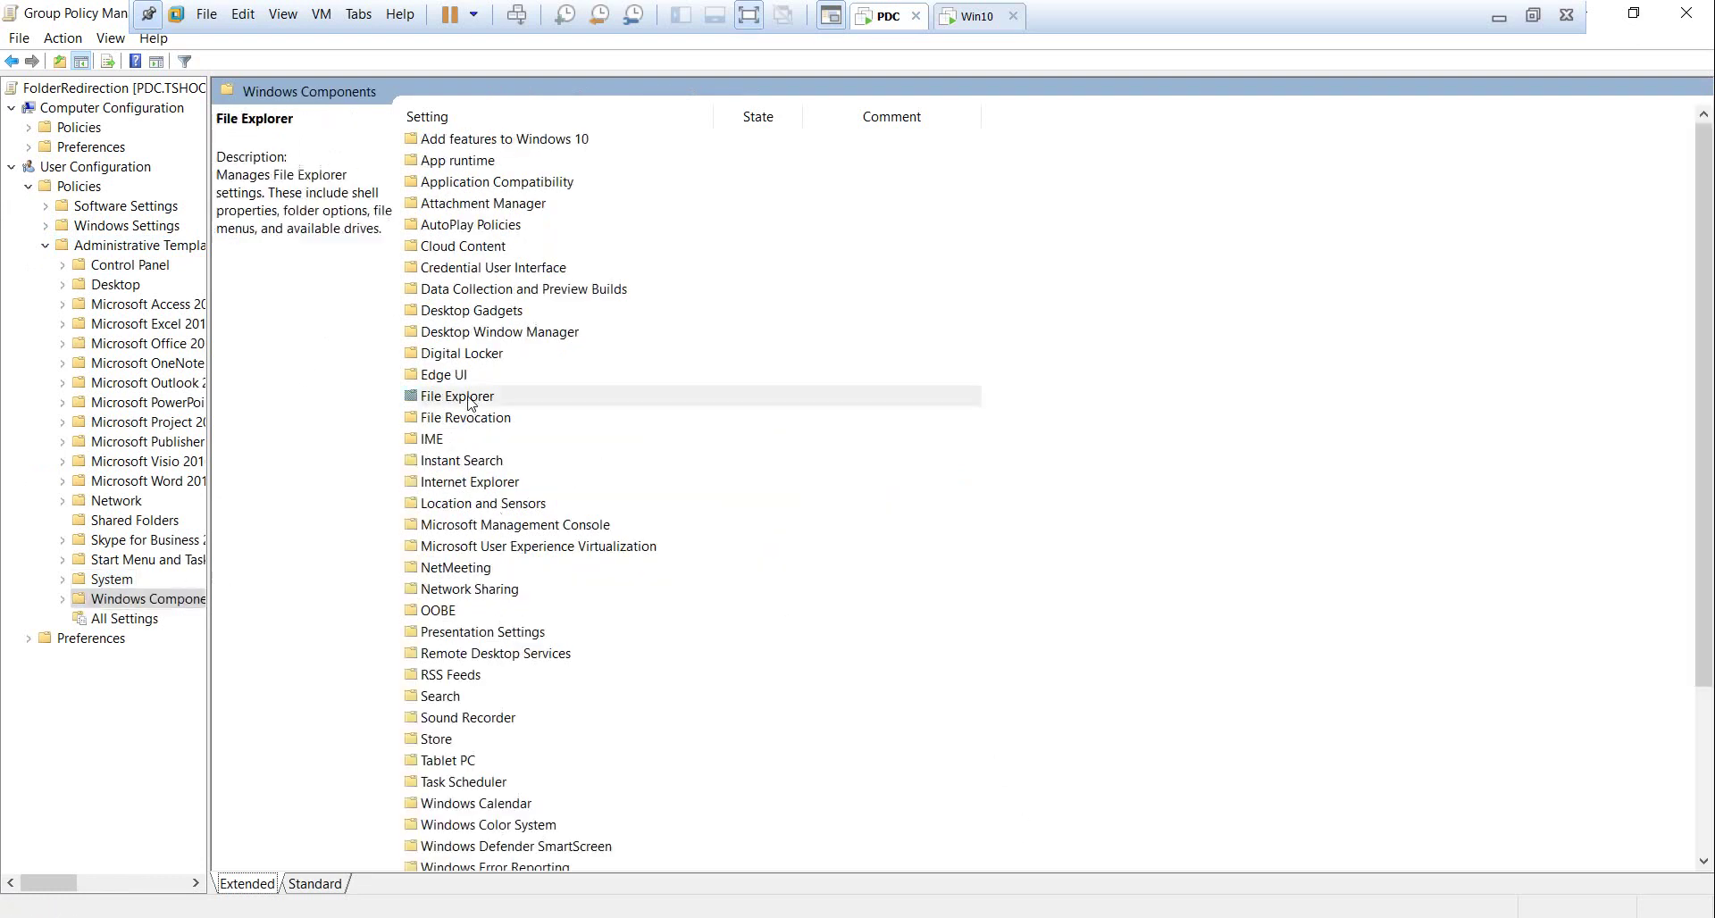
double_click(458, 396)
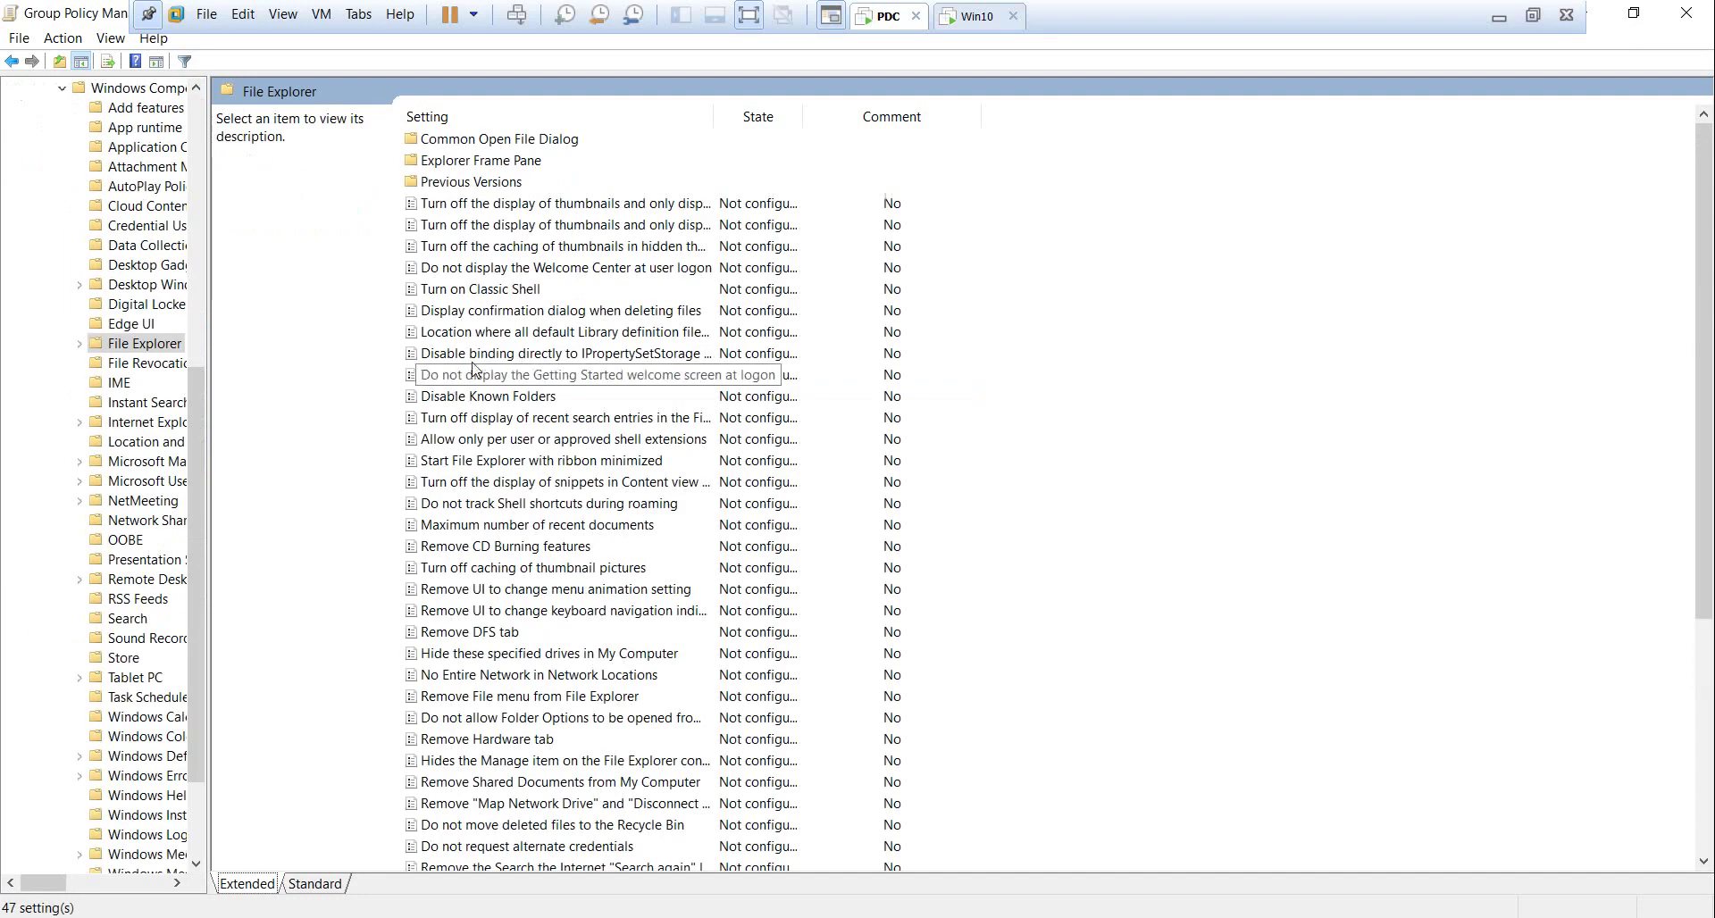
Sort the File Explorer settings by name and open the "Hide these specified drives in My Computer" policy
click(473, 353)
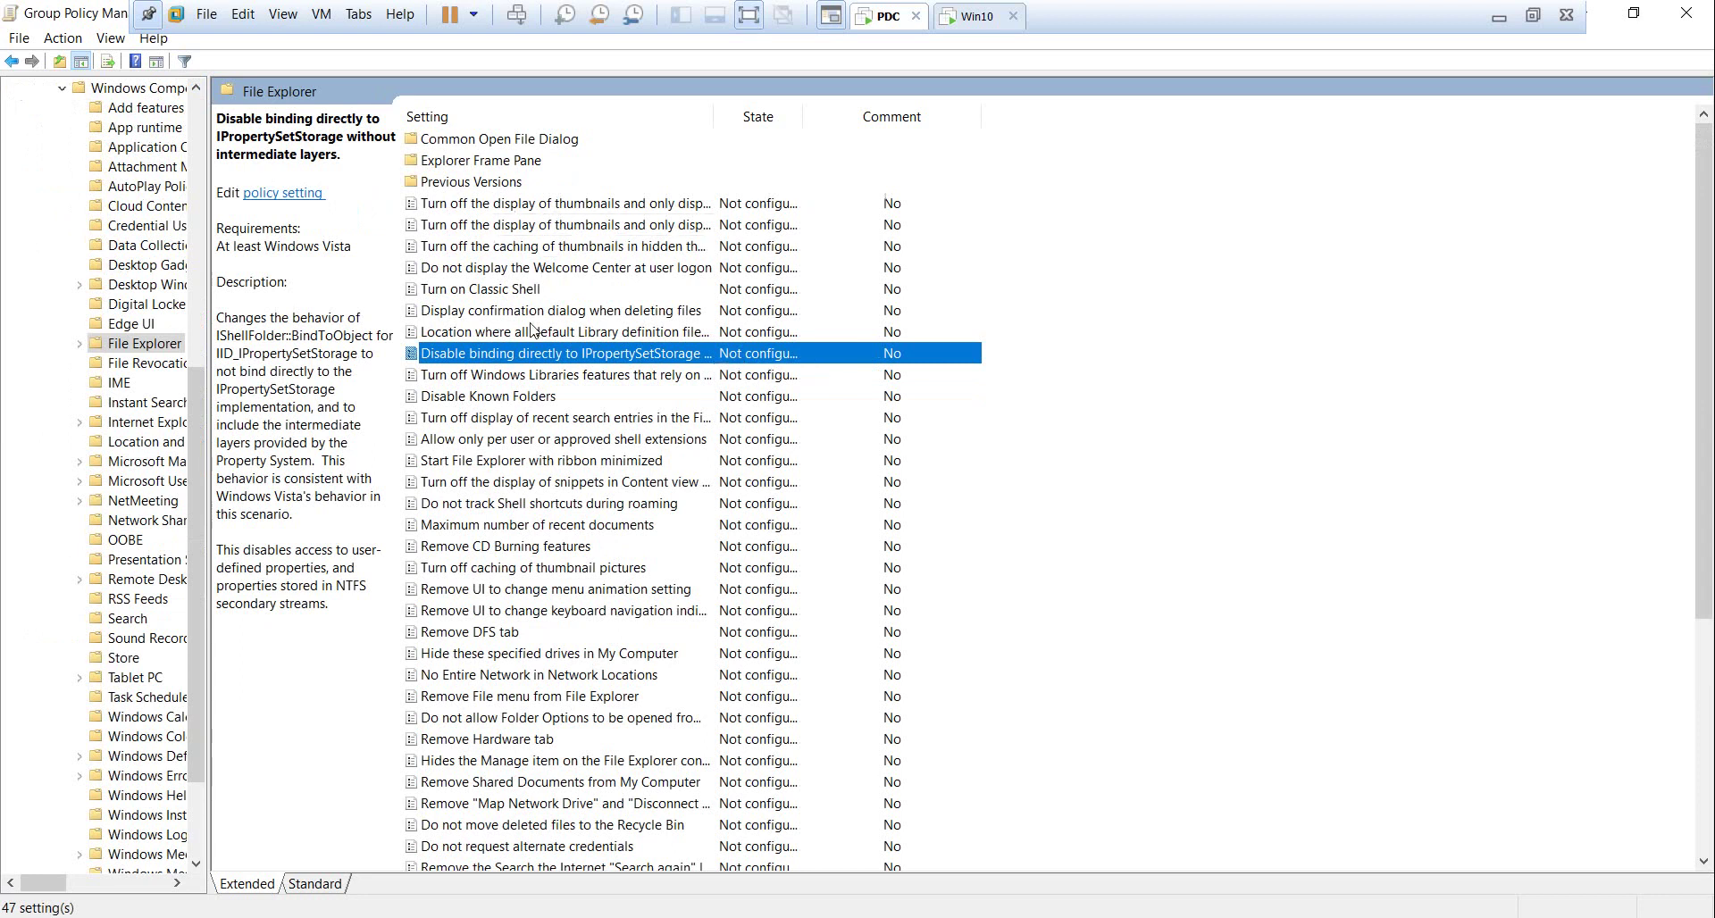
click(528, 123)
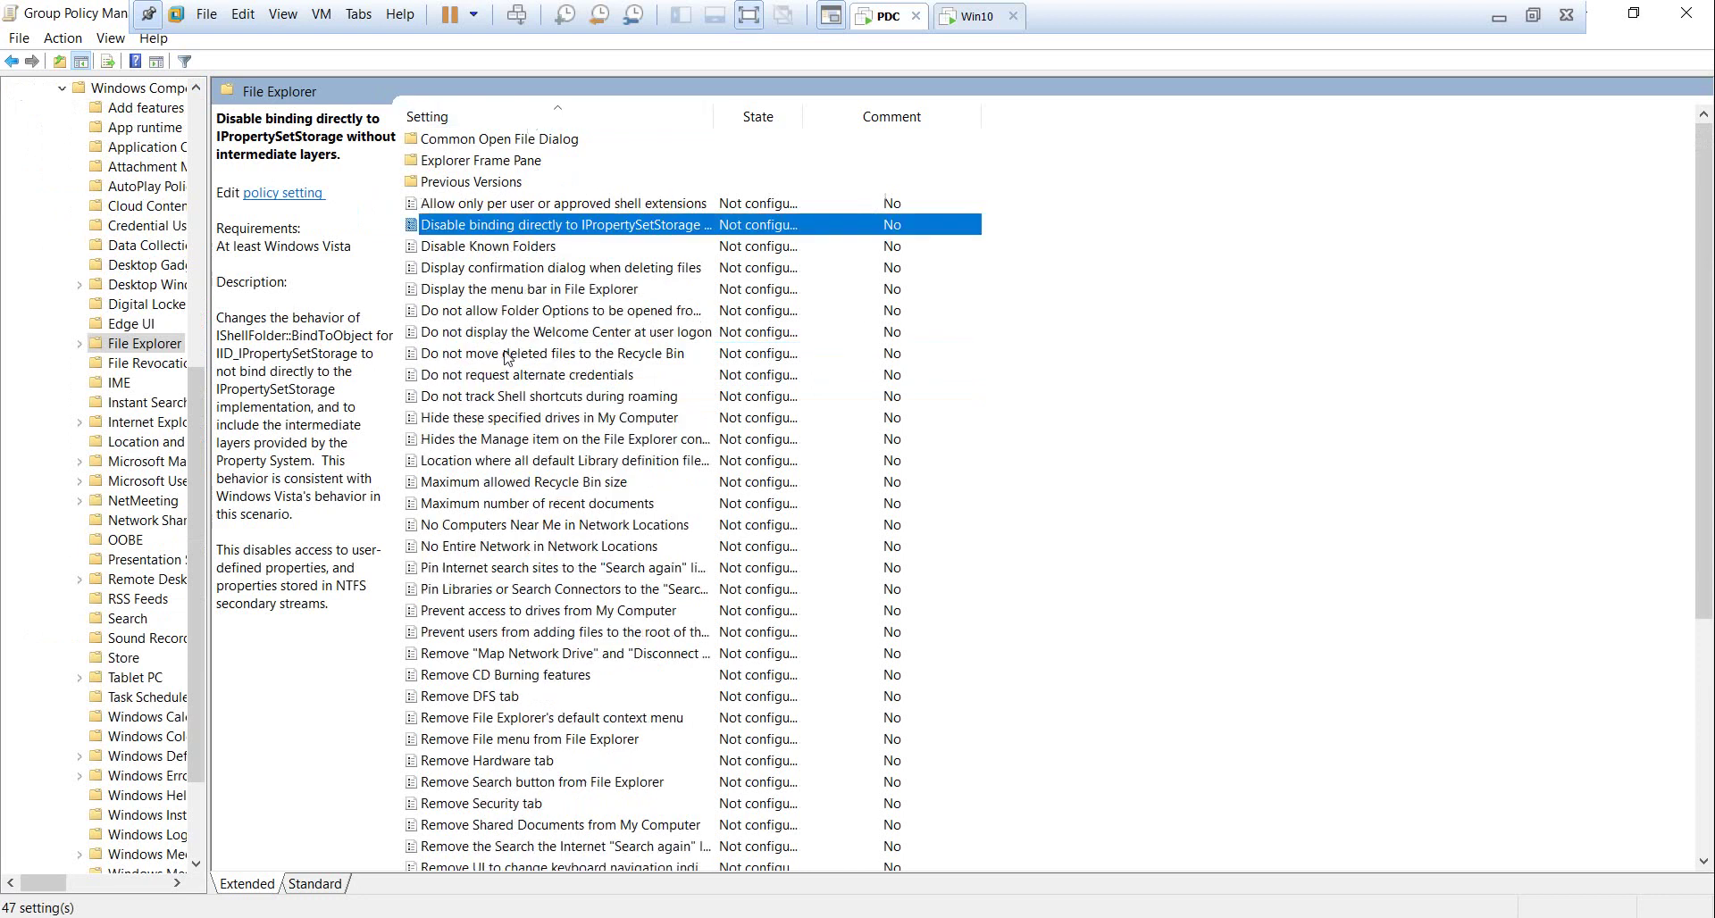
click(514, 545)
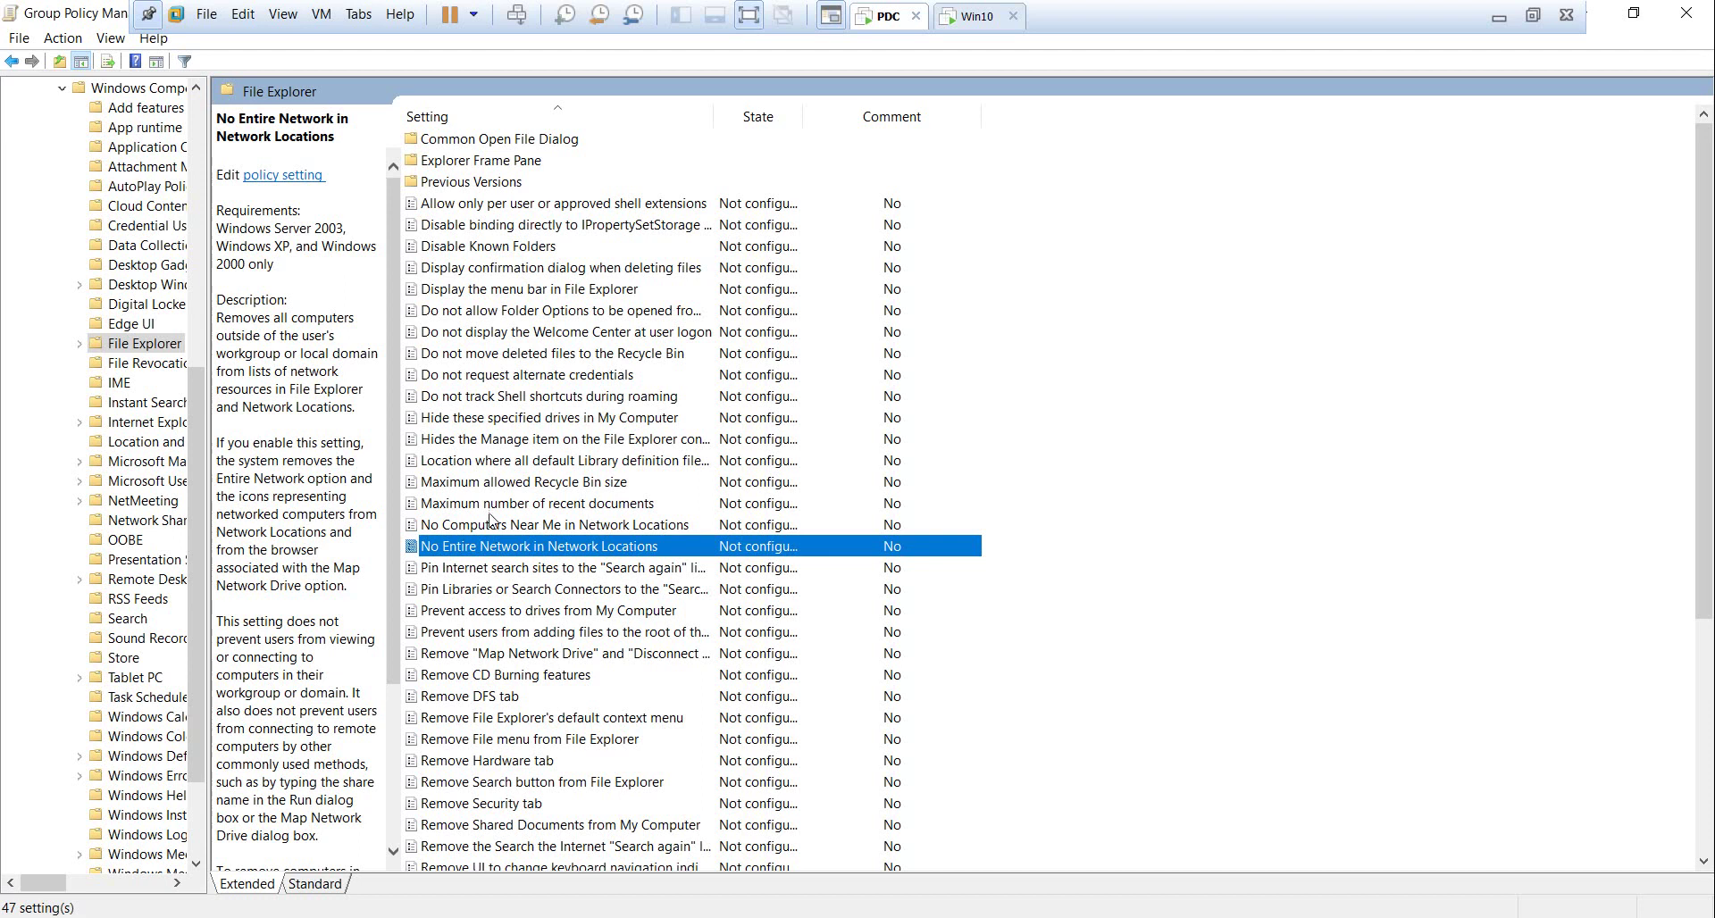
click(495, 422)
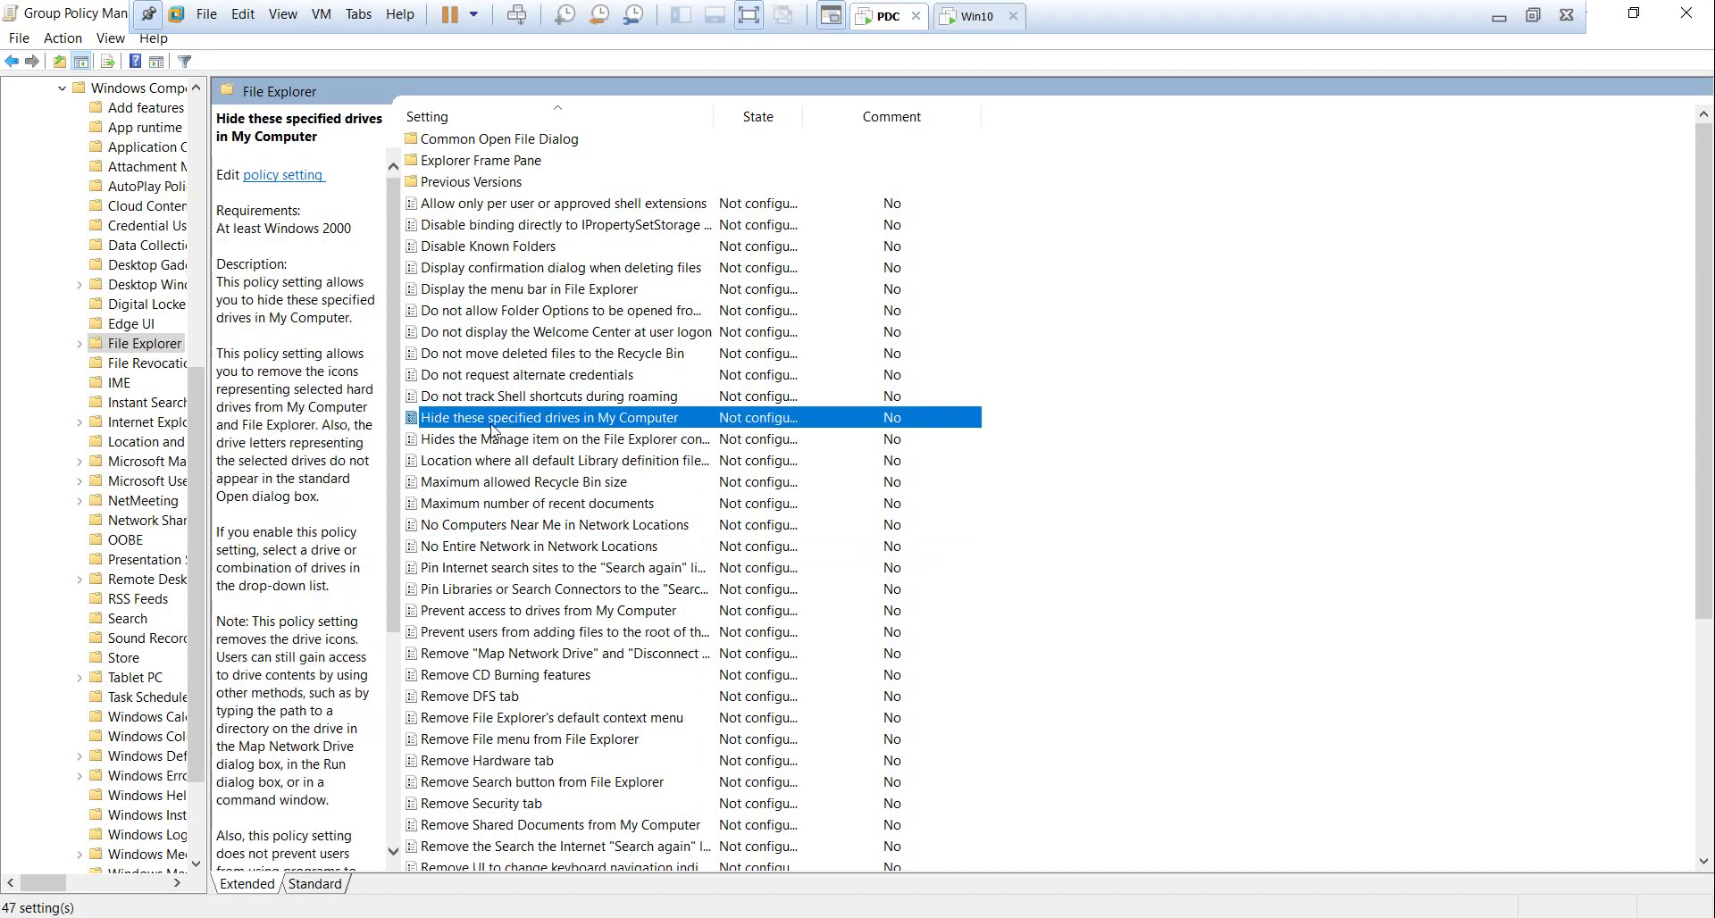
double_click(536, 418)
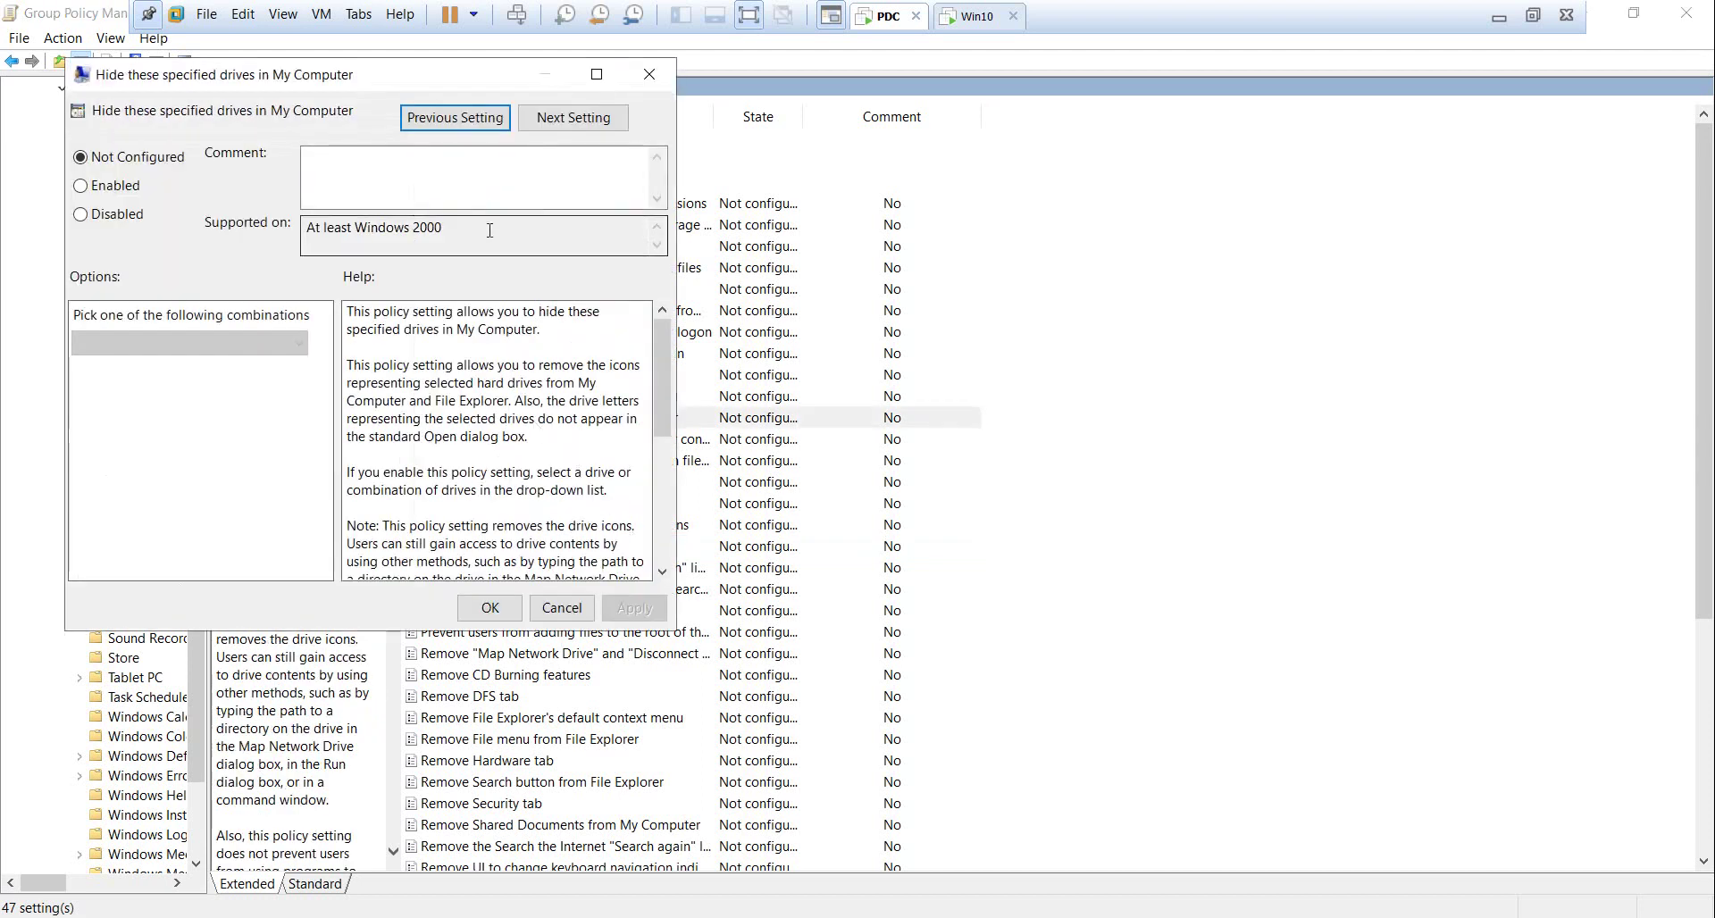
Enable the drive-hiding policy with the combination "Restrict C drive only" and save it
drag(489, 231, 286, 234)
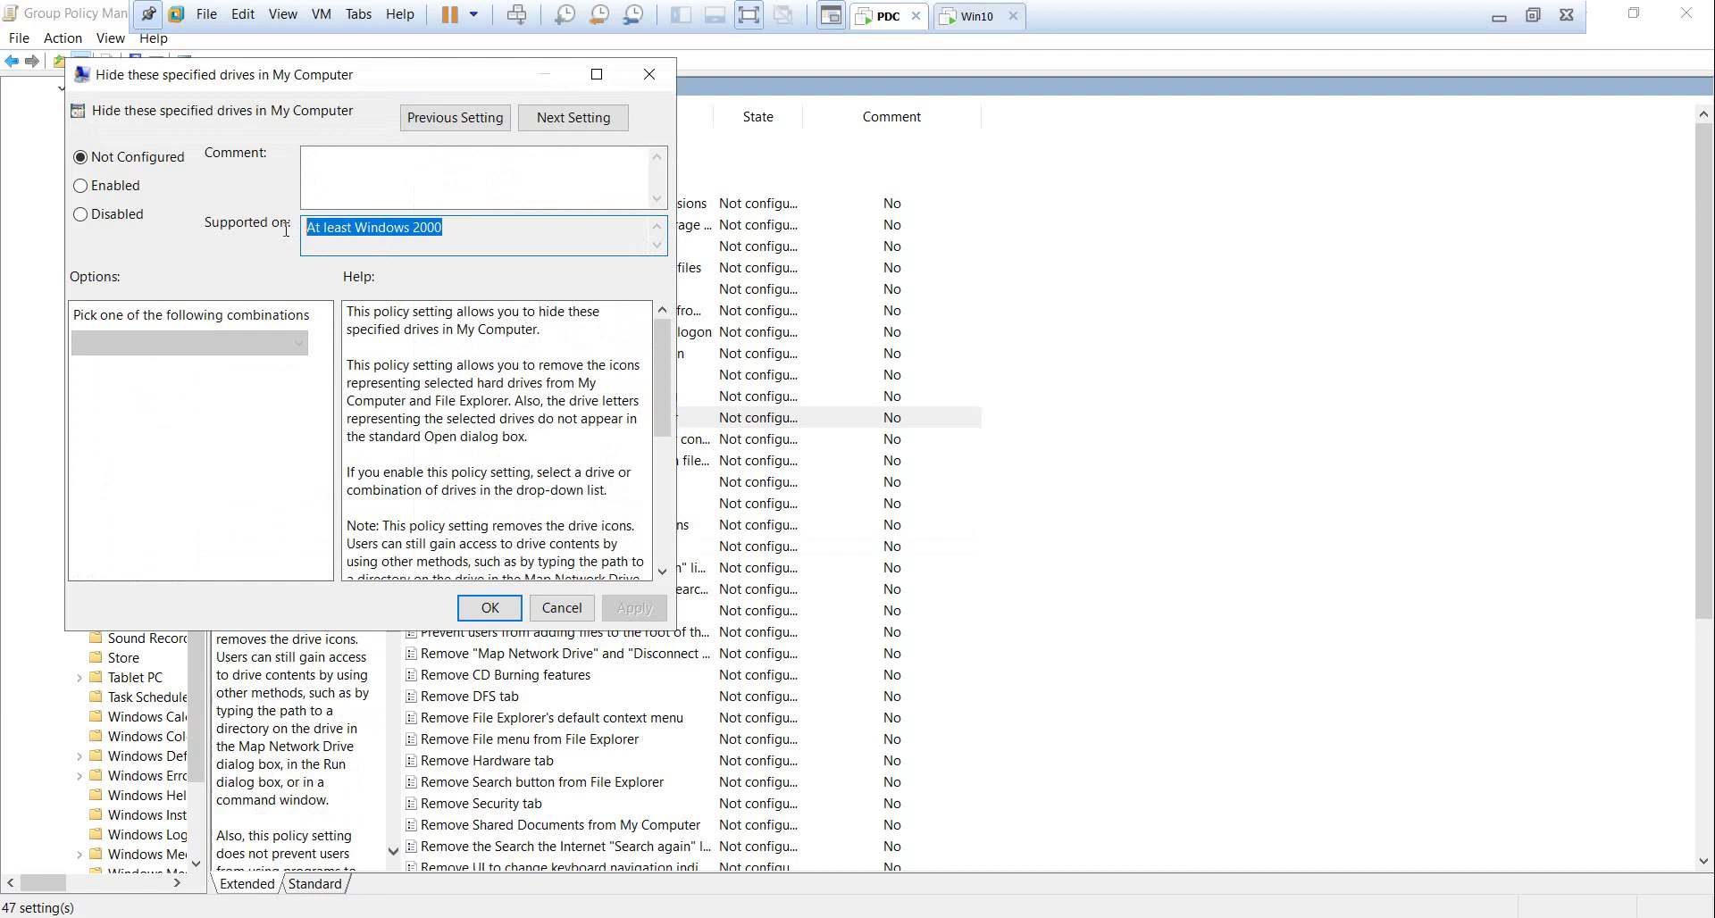
click(125, 186)
click(292, 345)
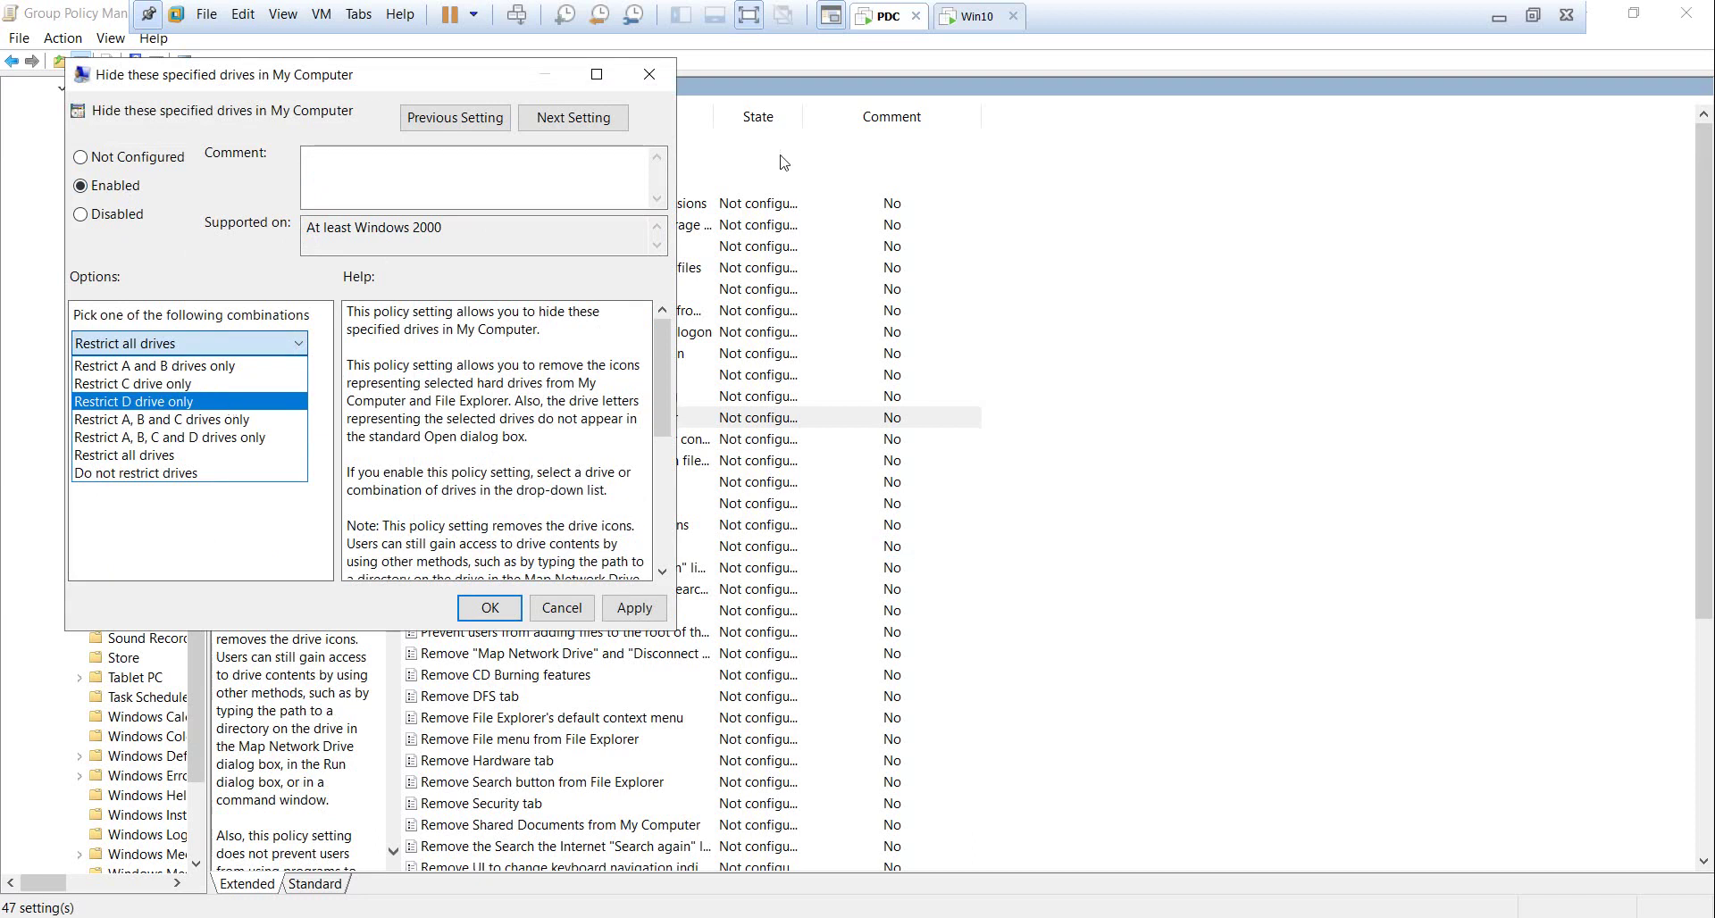
click(195, 383)
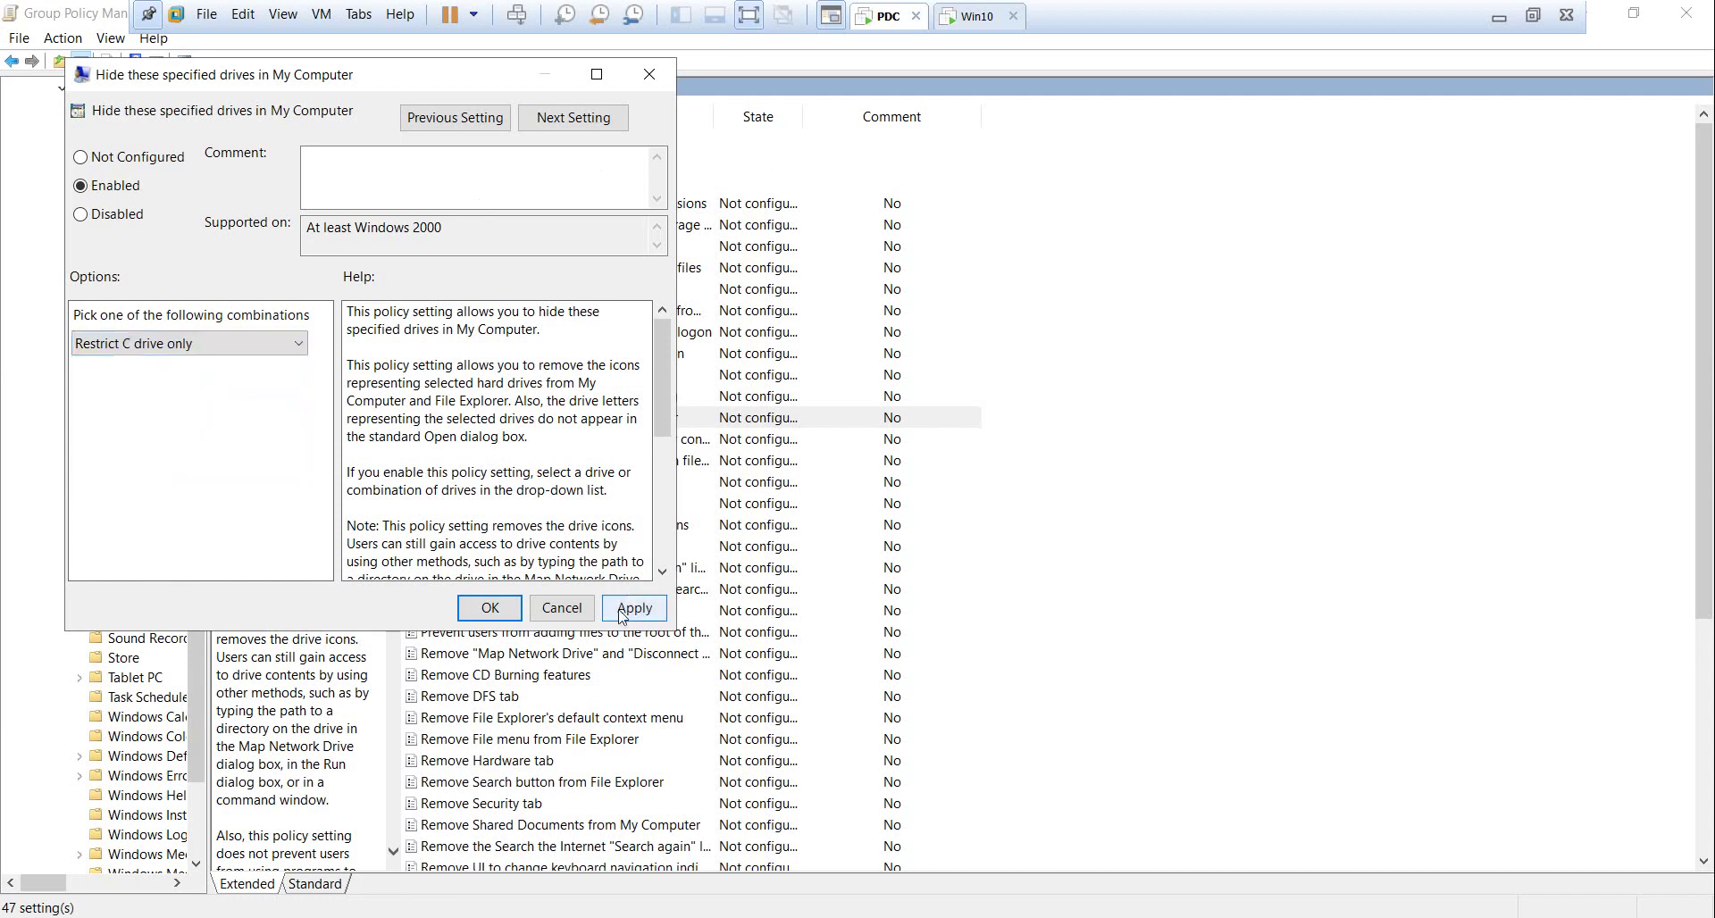
click(490, 608)
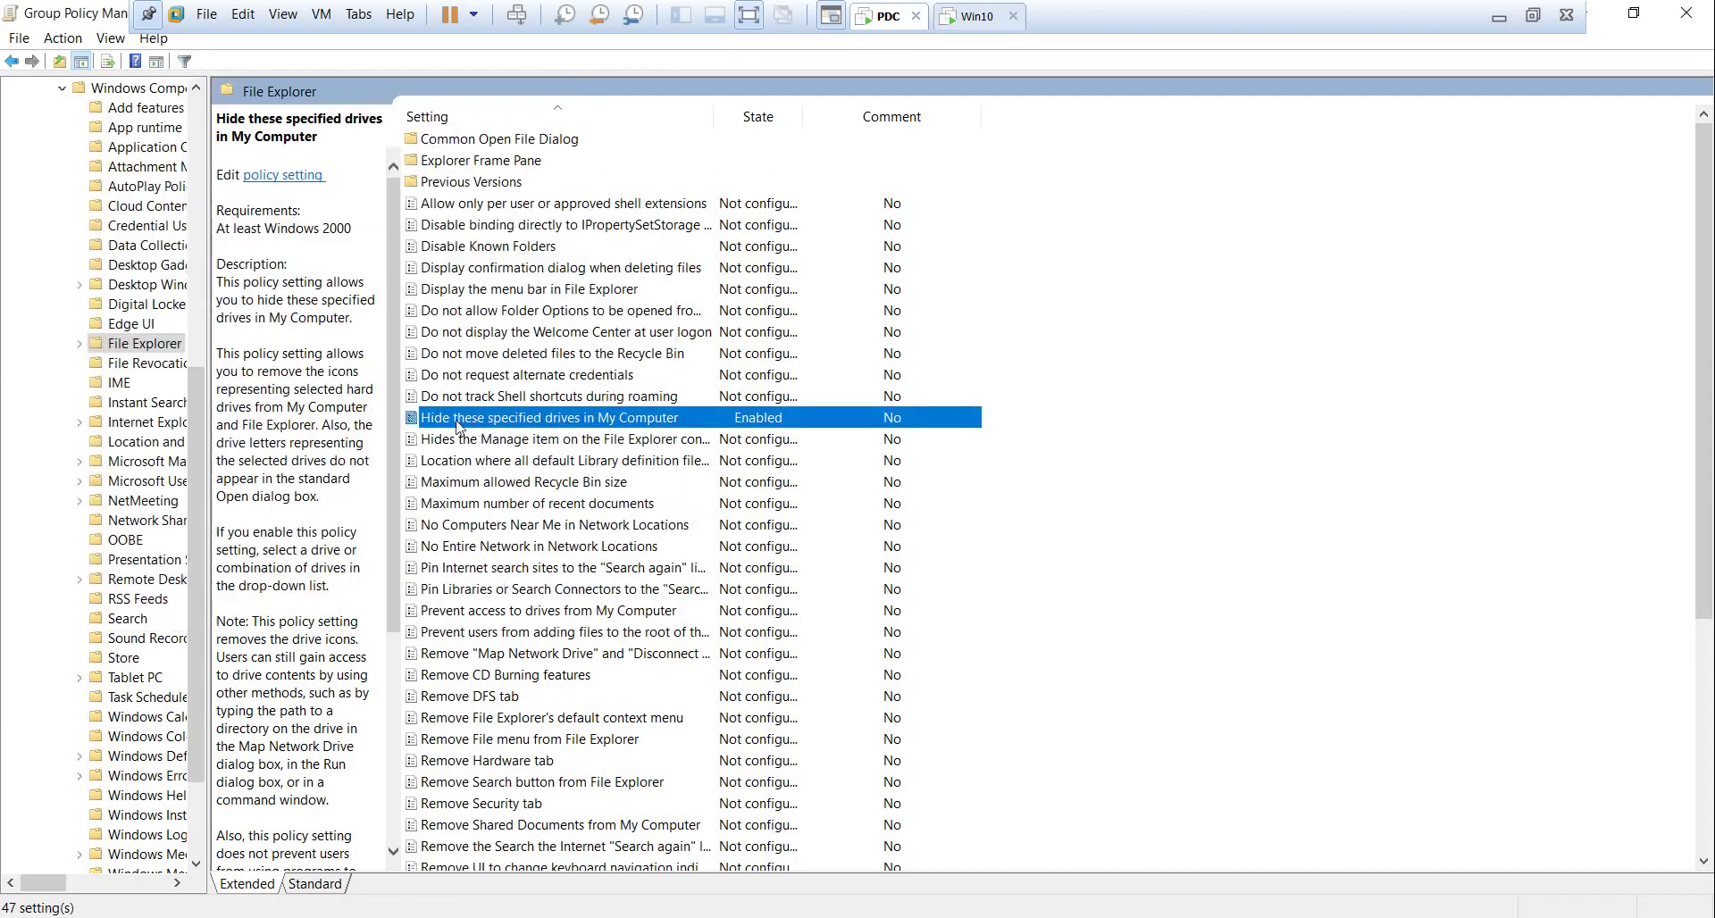
Switch to the Win10 machine and run gpupdate /force in Command Prompt, dismissing the firewall notification
click(987, 20)
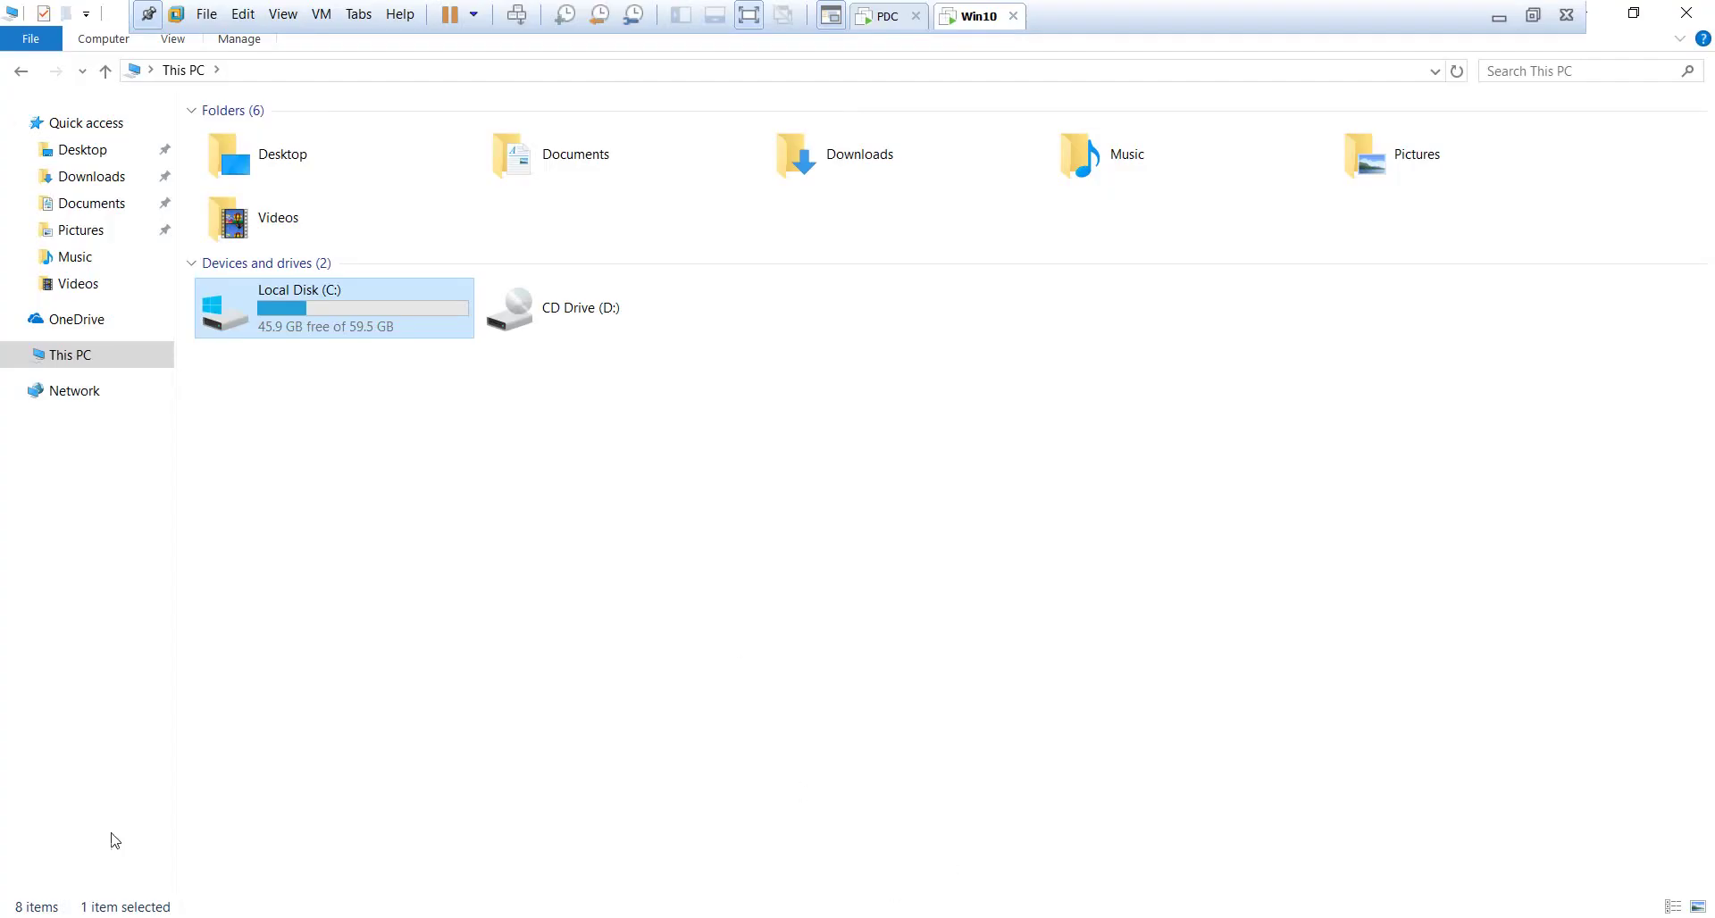
key(super+x)
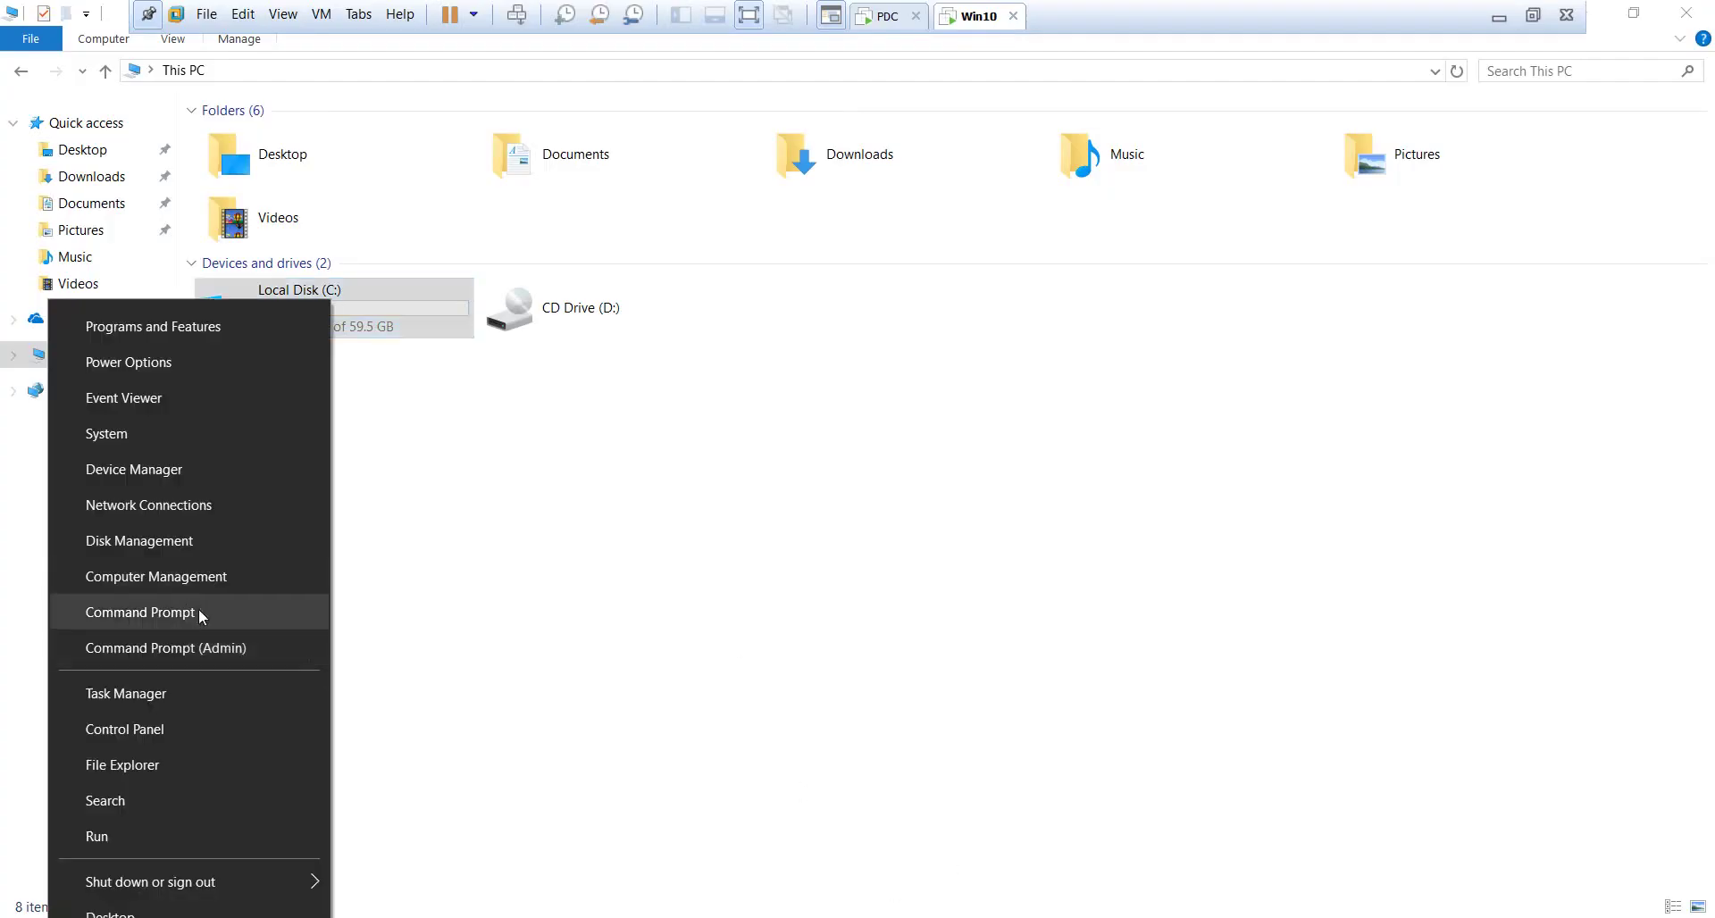
click(183, 613)
drag(763, 112, 1133, 195)
text(gpu)
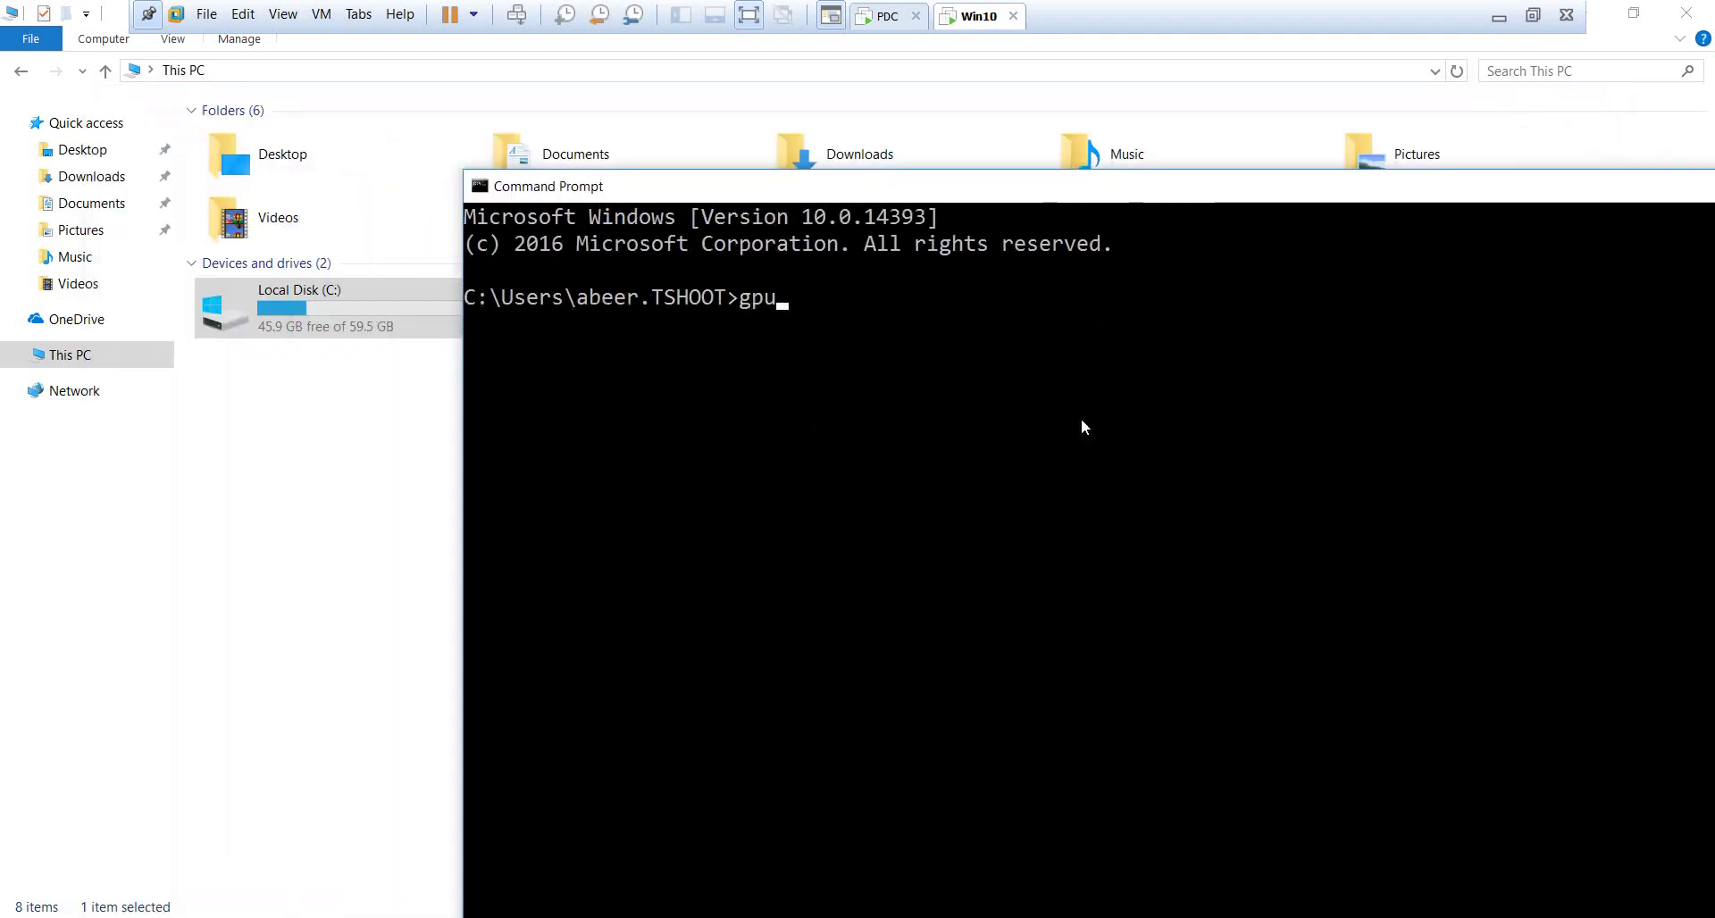
text(pdate /force)
key(Return)
drag(1012, 198, 1101, 192)
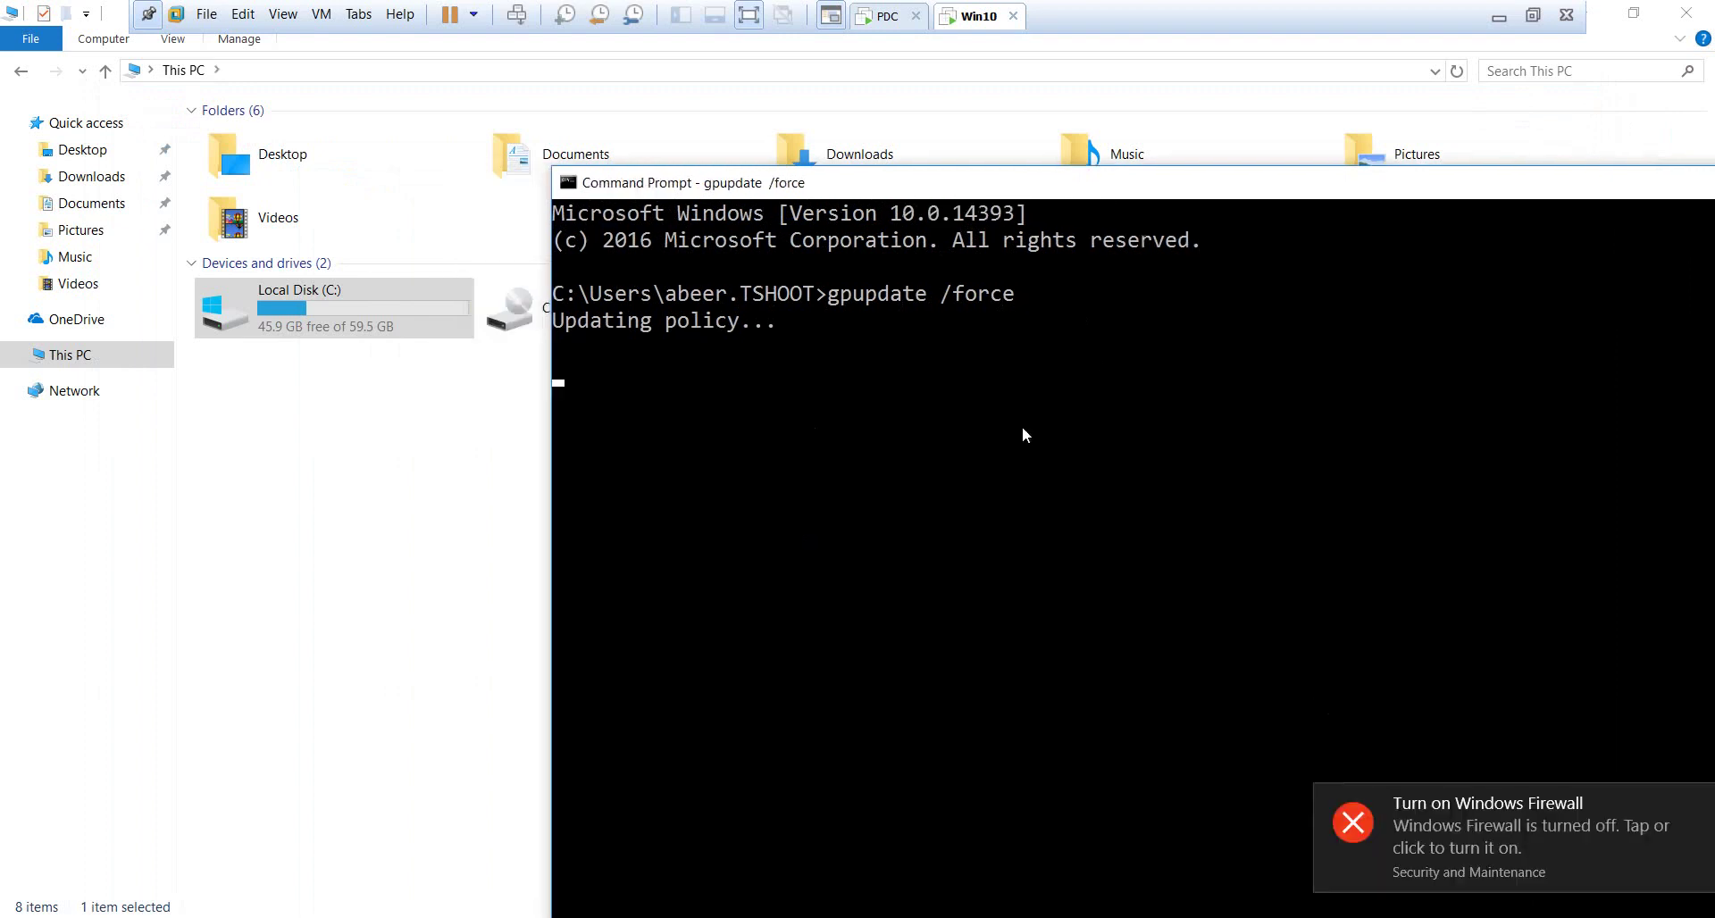
click(1702, 807)
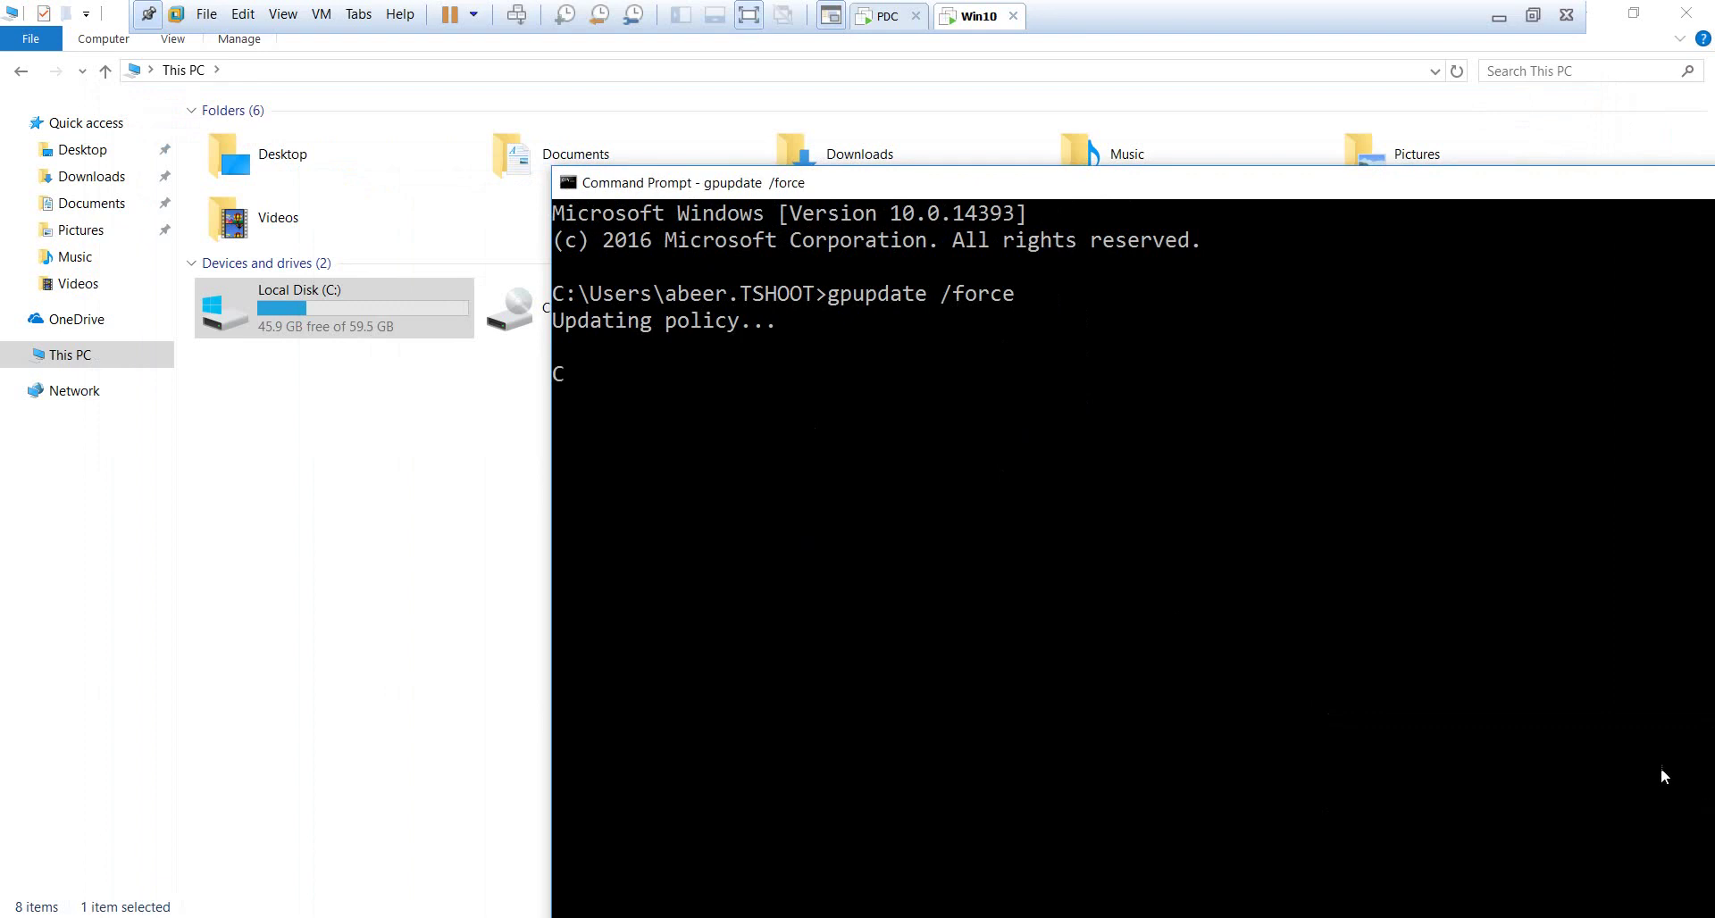
drag(1176, 189, 1163, 116)
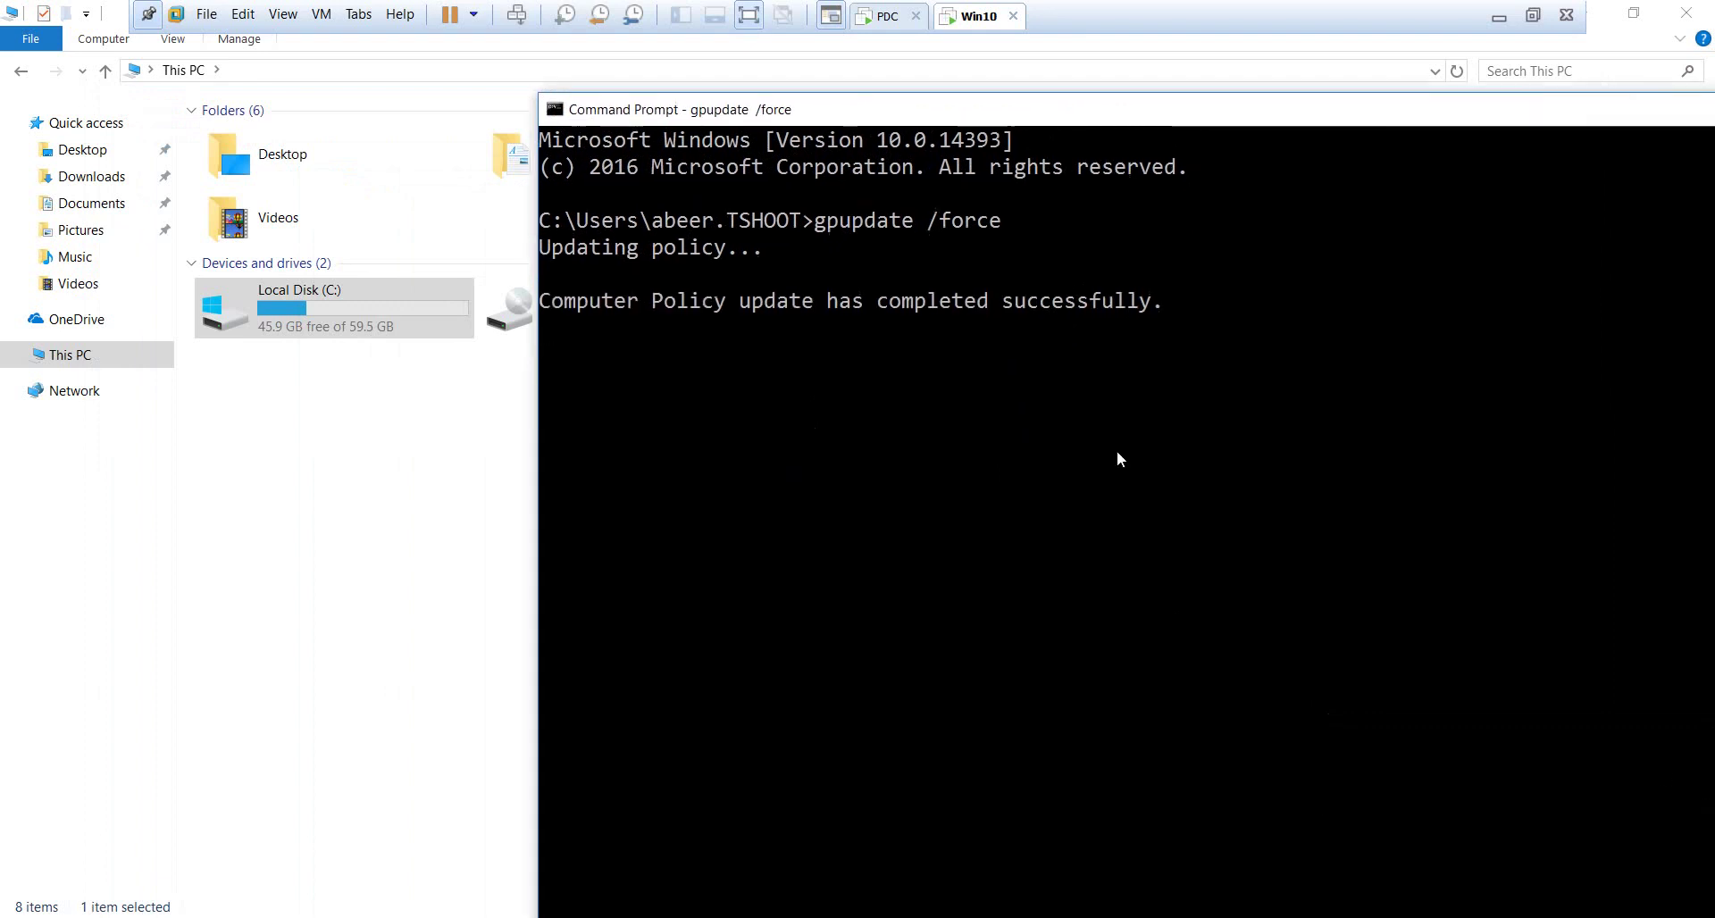
Refresh This PC on the Win10 machine, then browse to c: by its path to check direct access and close File Explorer
right_click(475, 462)
click(540, 556)
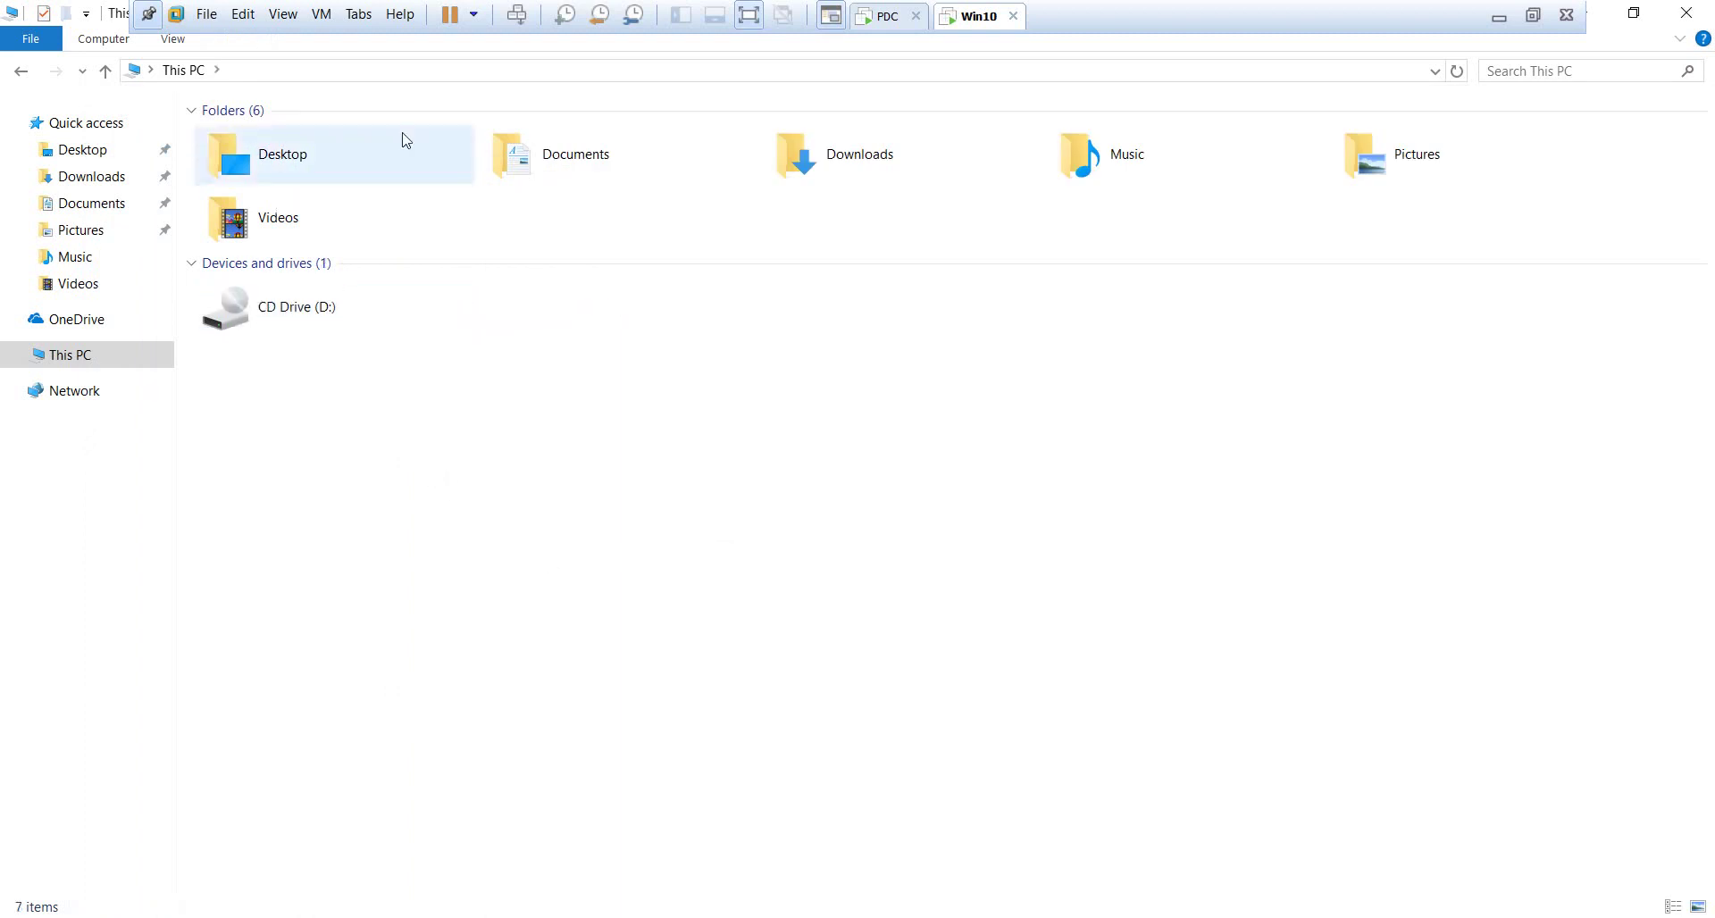
click(376, 73)
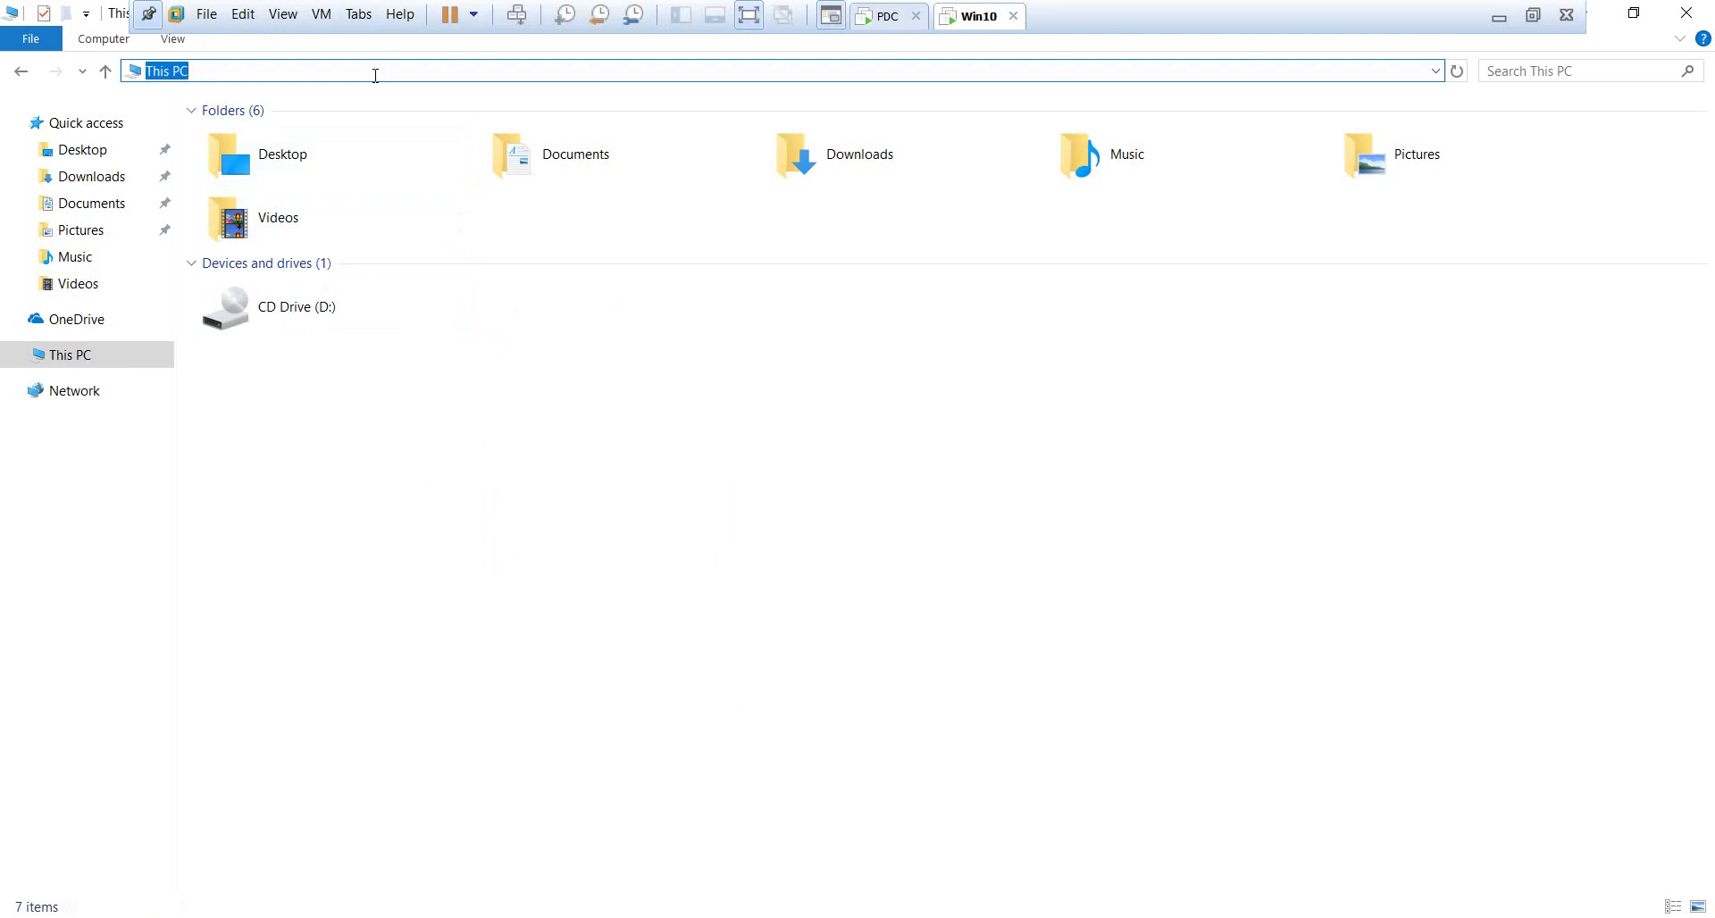
text(c:)
key(Return)
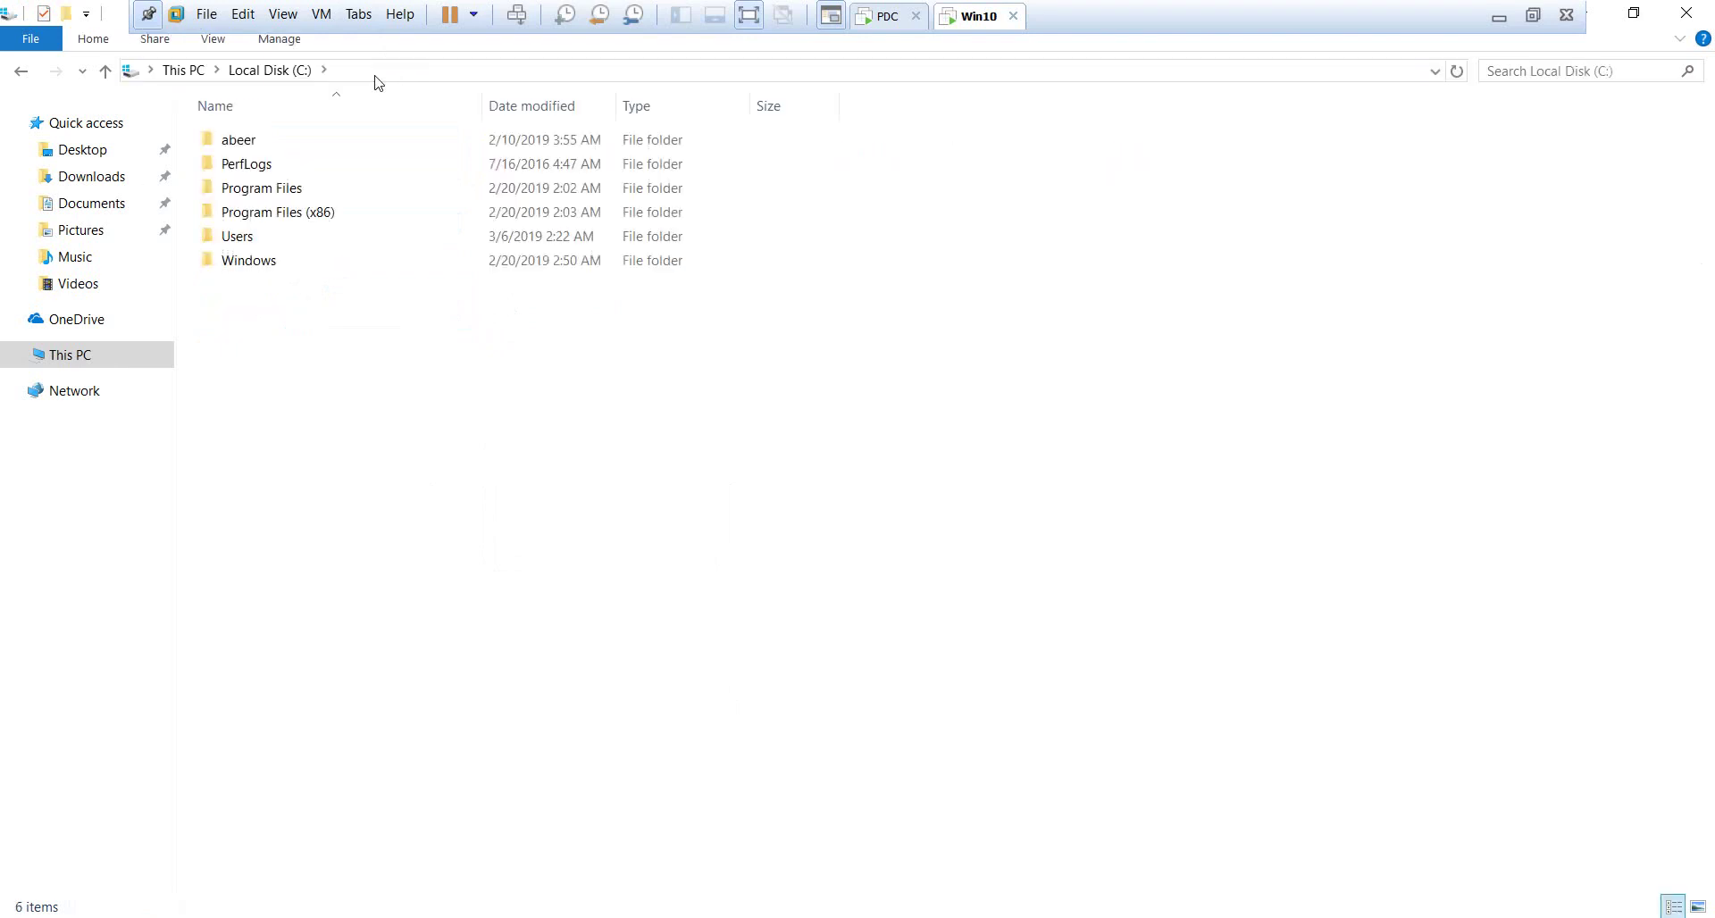
mouse_move(357, 191)
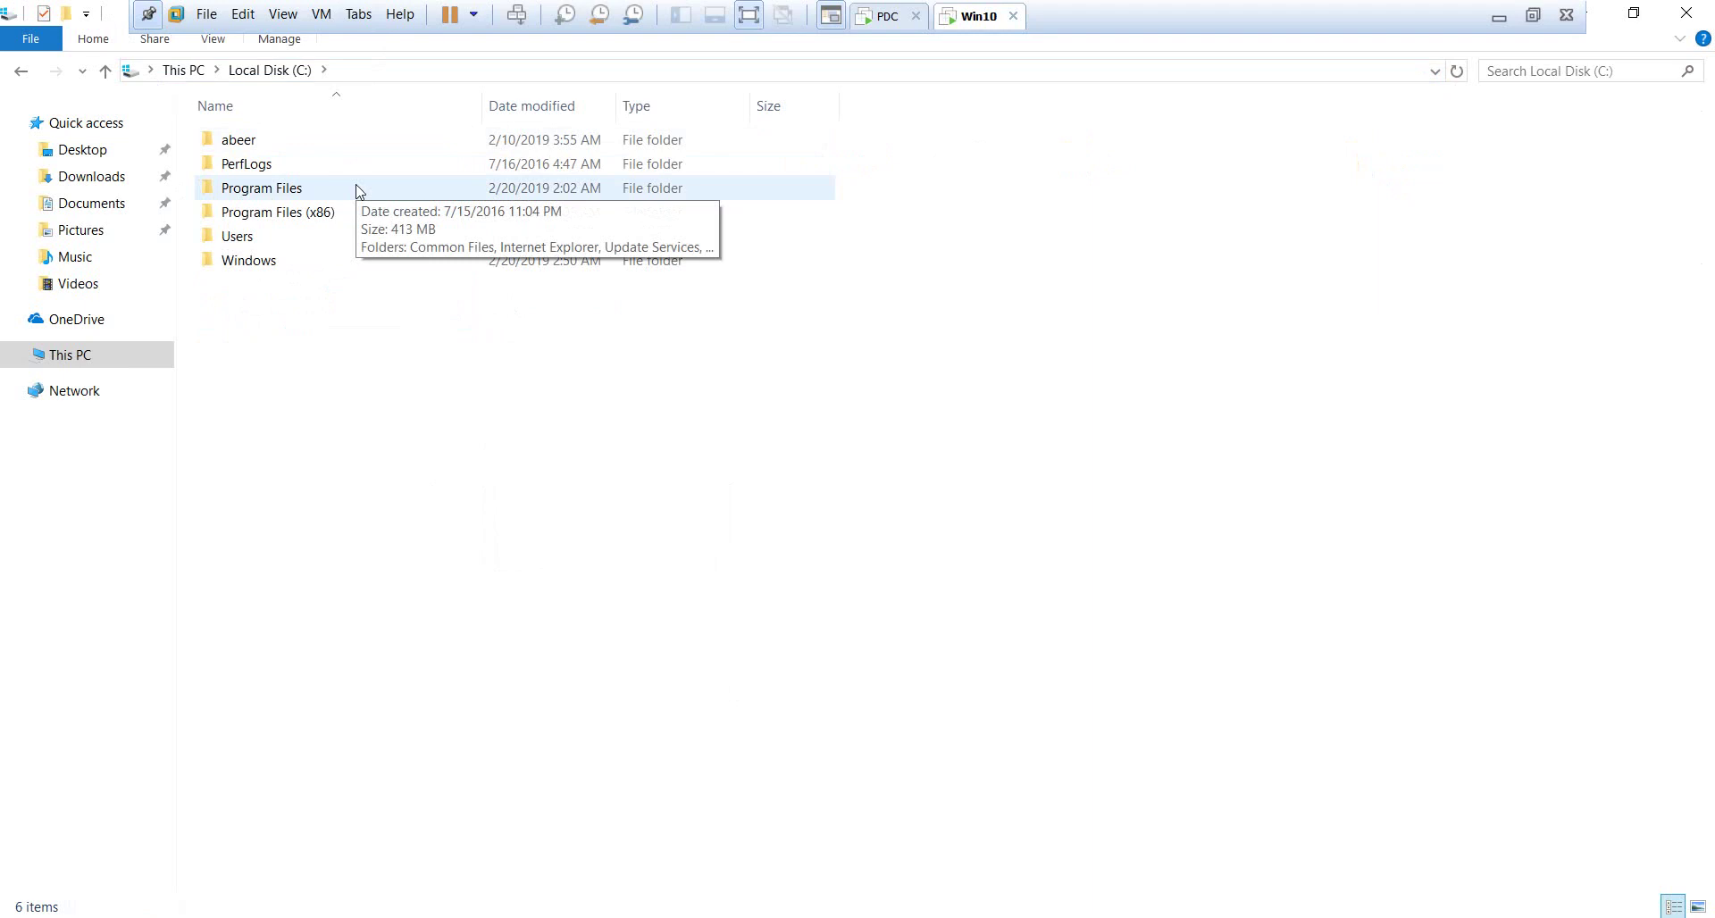
click(1598, 21)
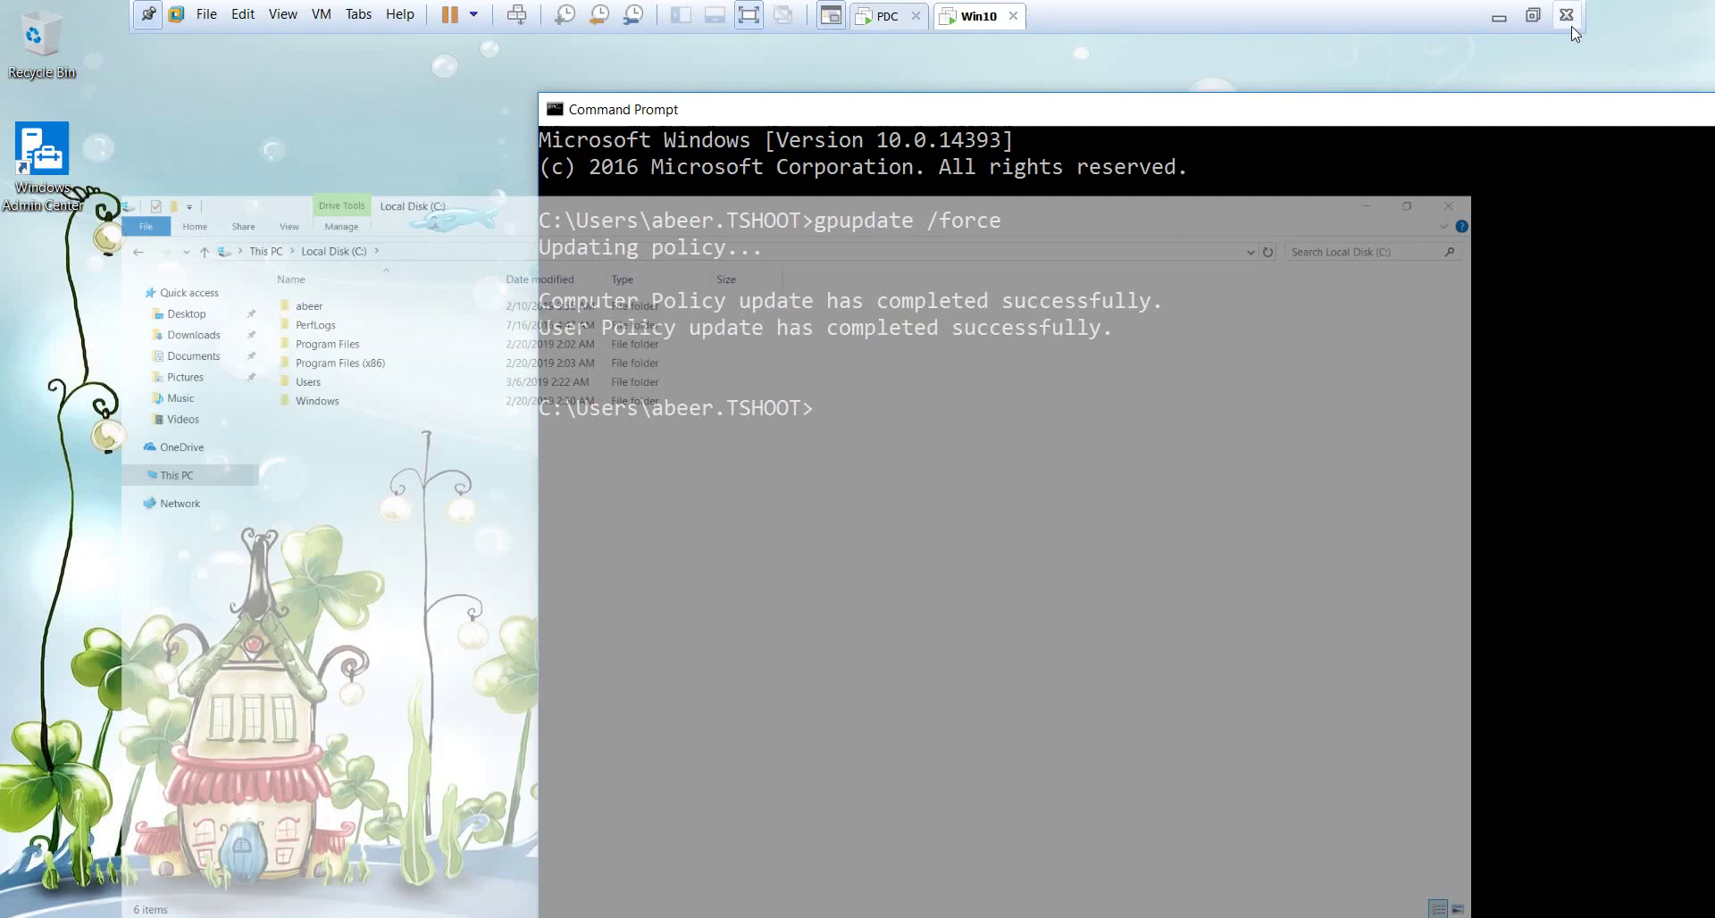
Minimize Command Prompt and create a desktop shortcut to c:\ named "Local Disk (C)"
drag(898, 109, 491, 125)
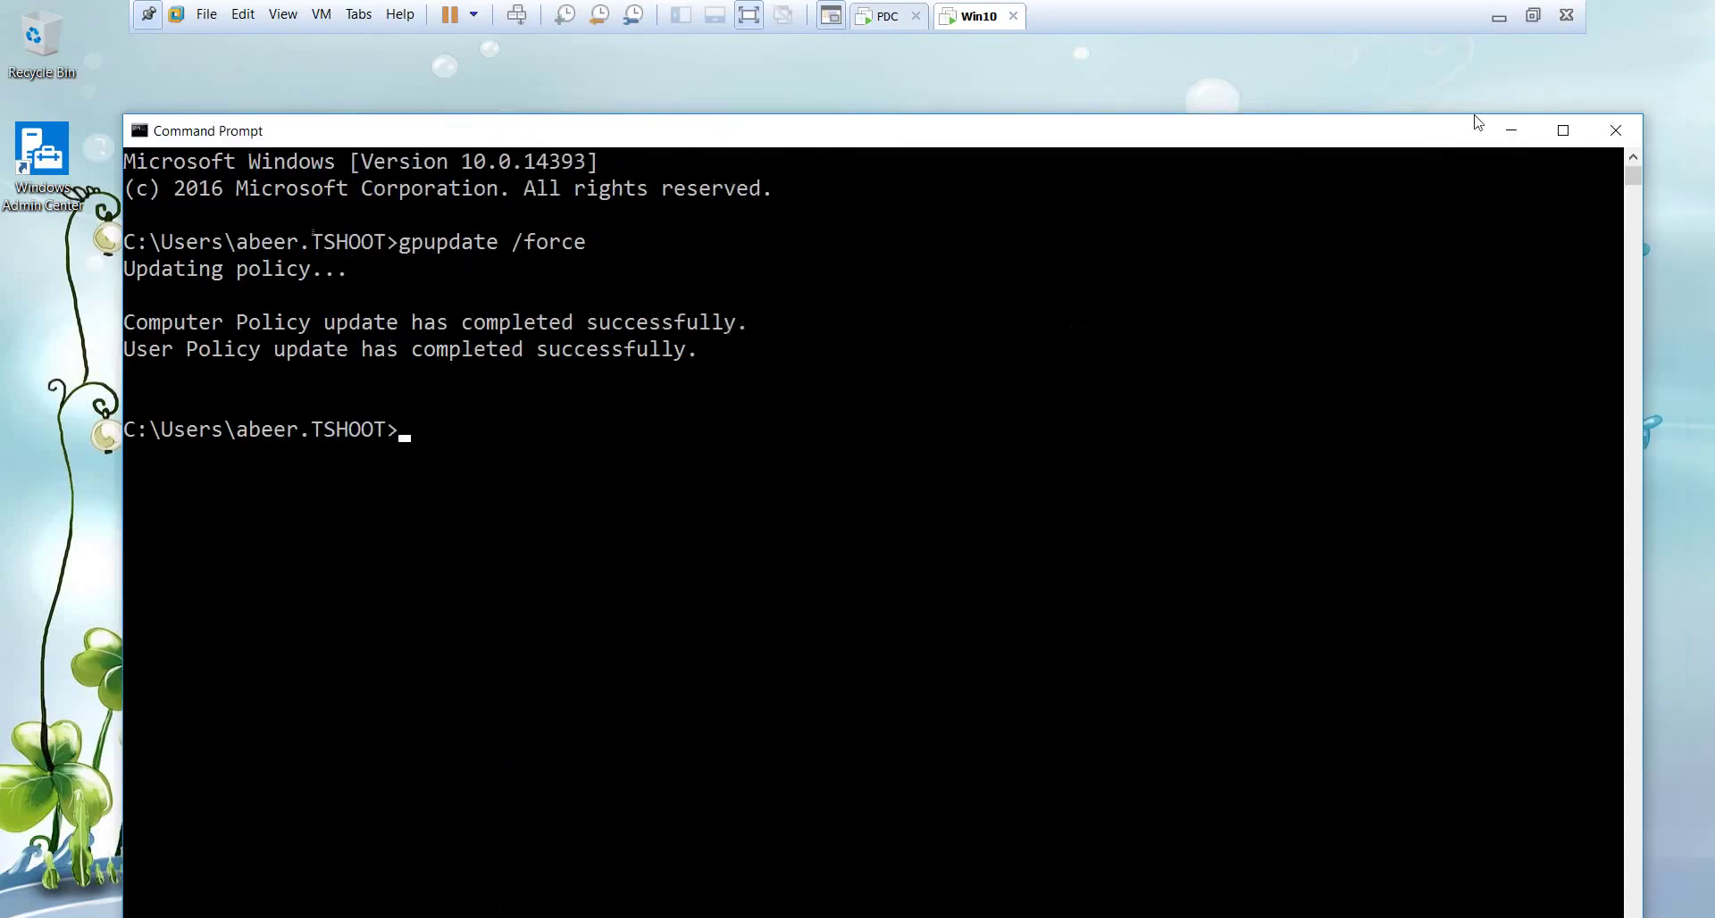
click(1511, 130)
right_click(680, 209)
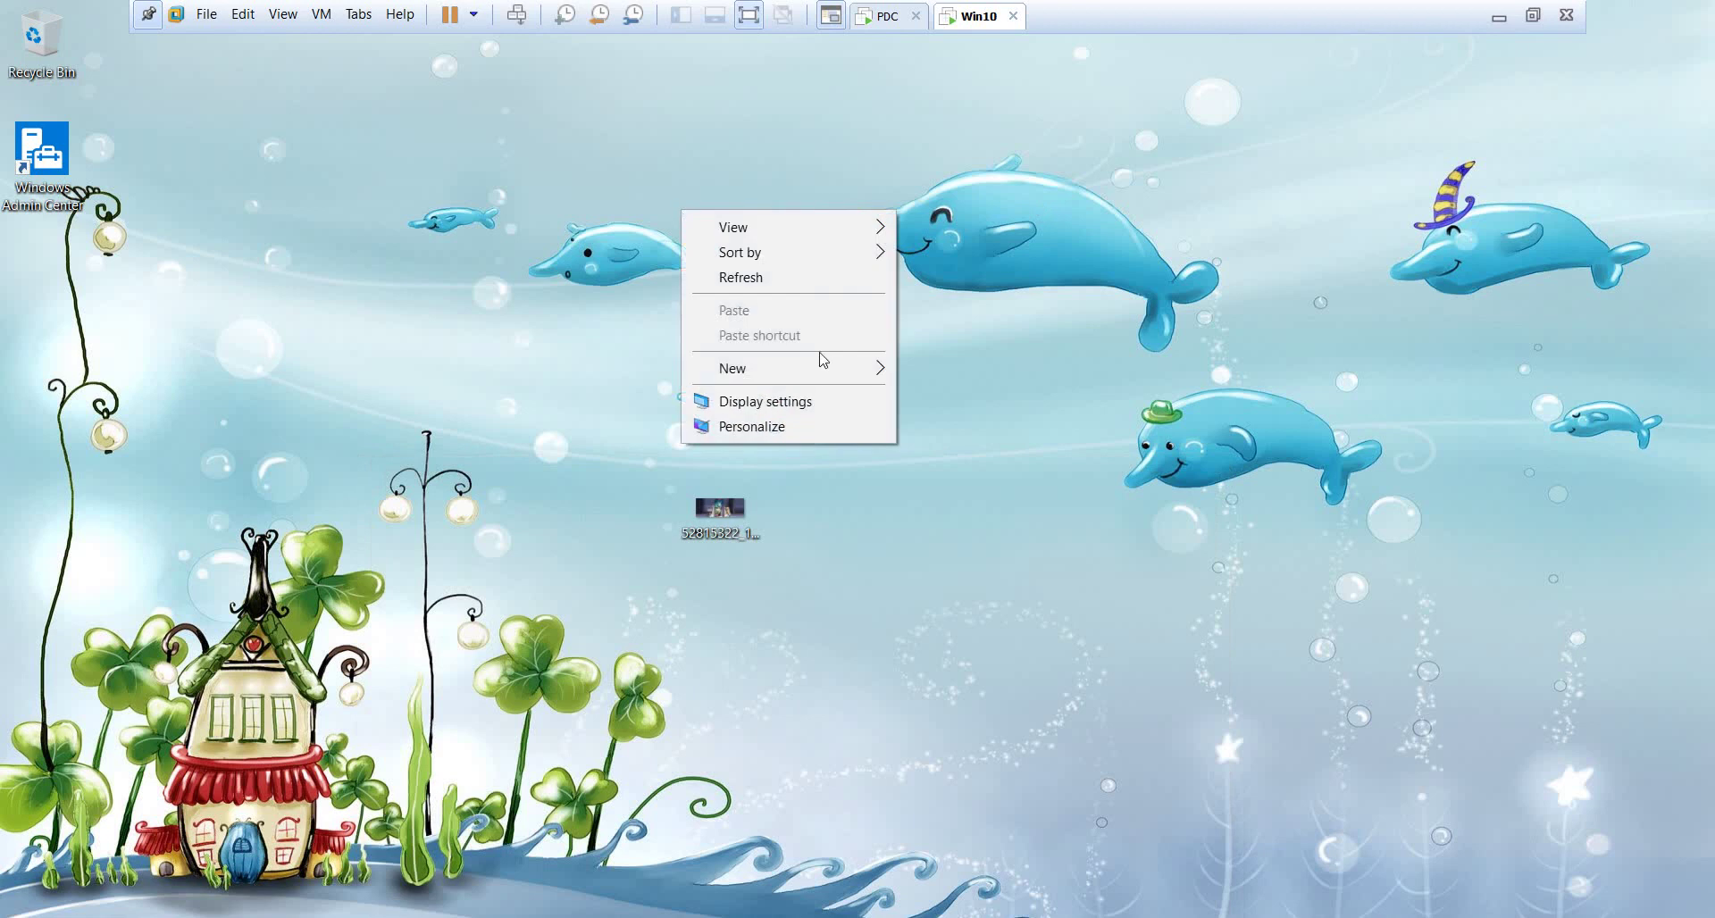
mouse_move(863, 379)
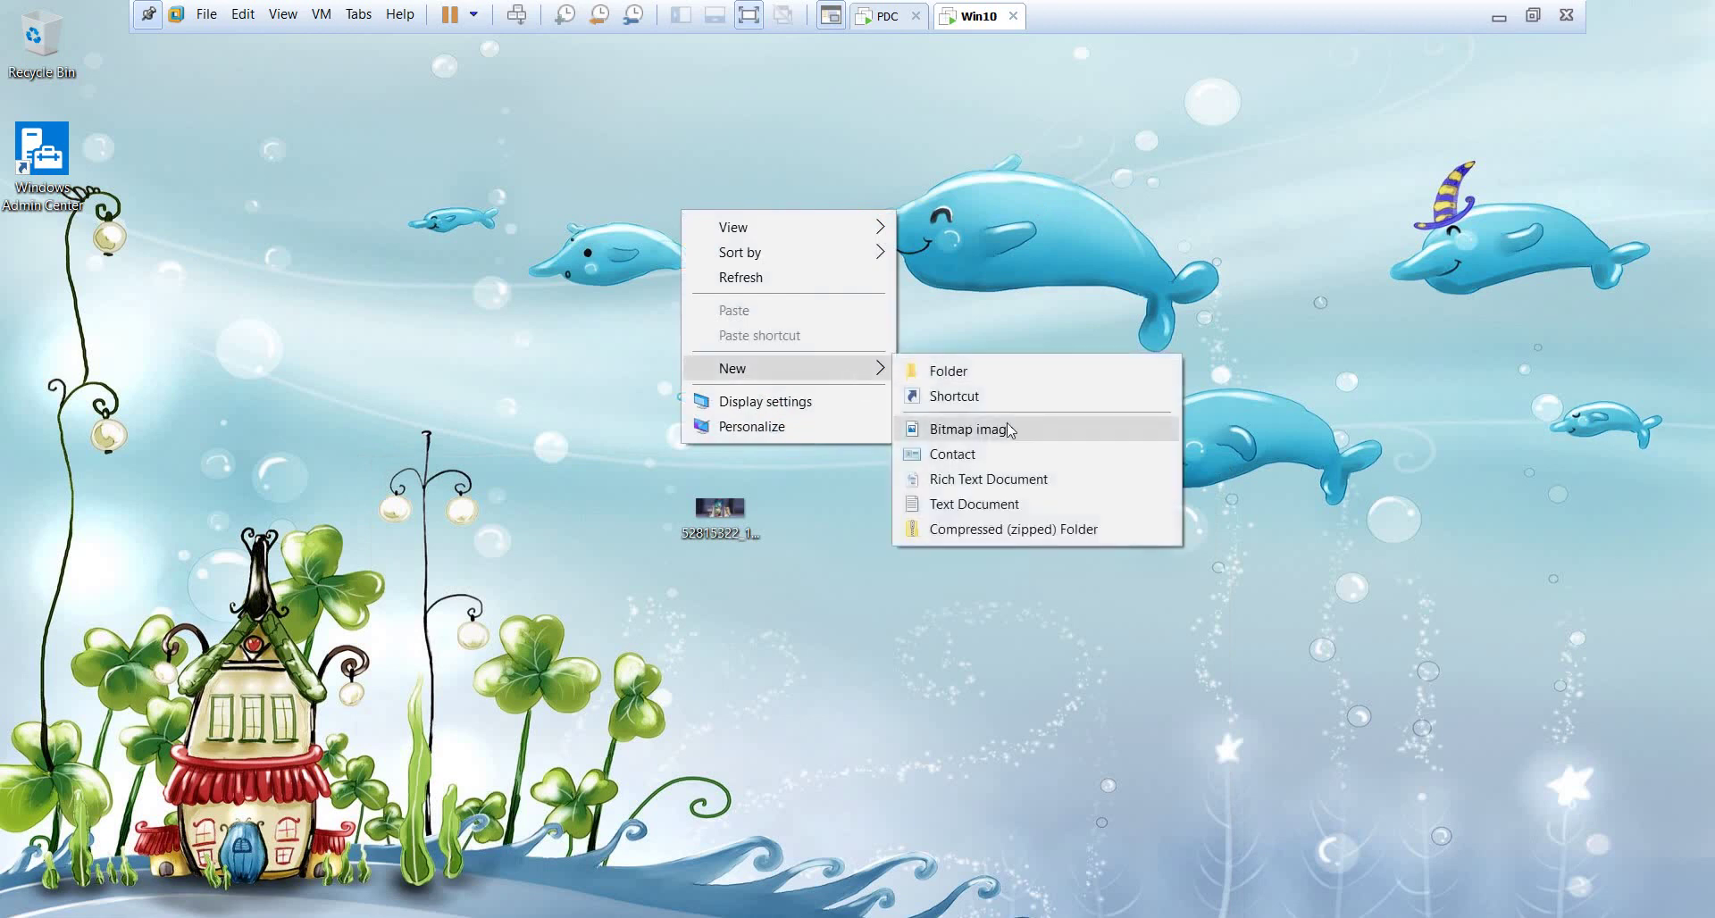
click(991, 398)
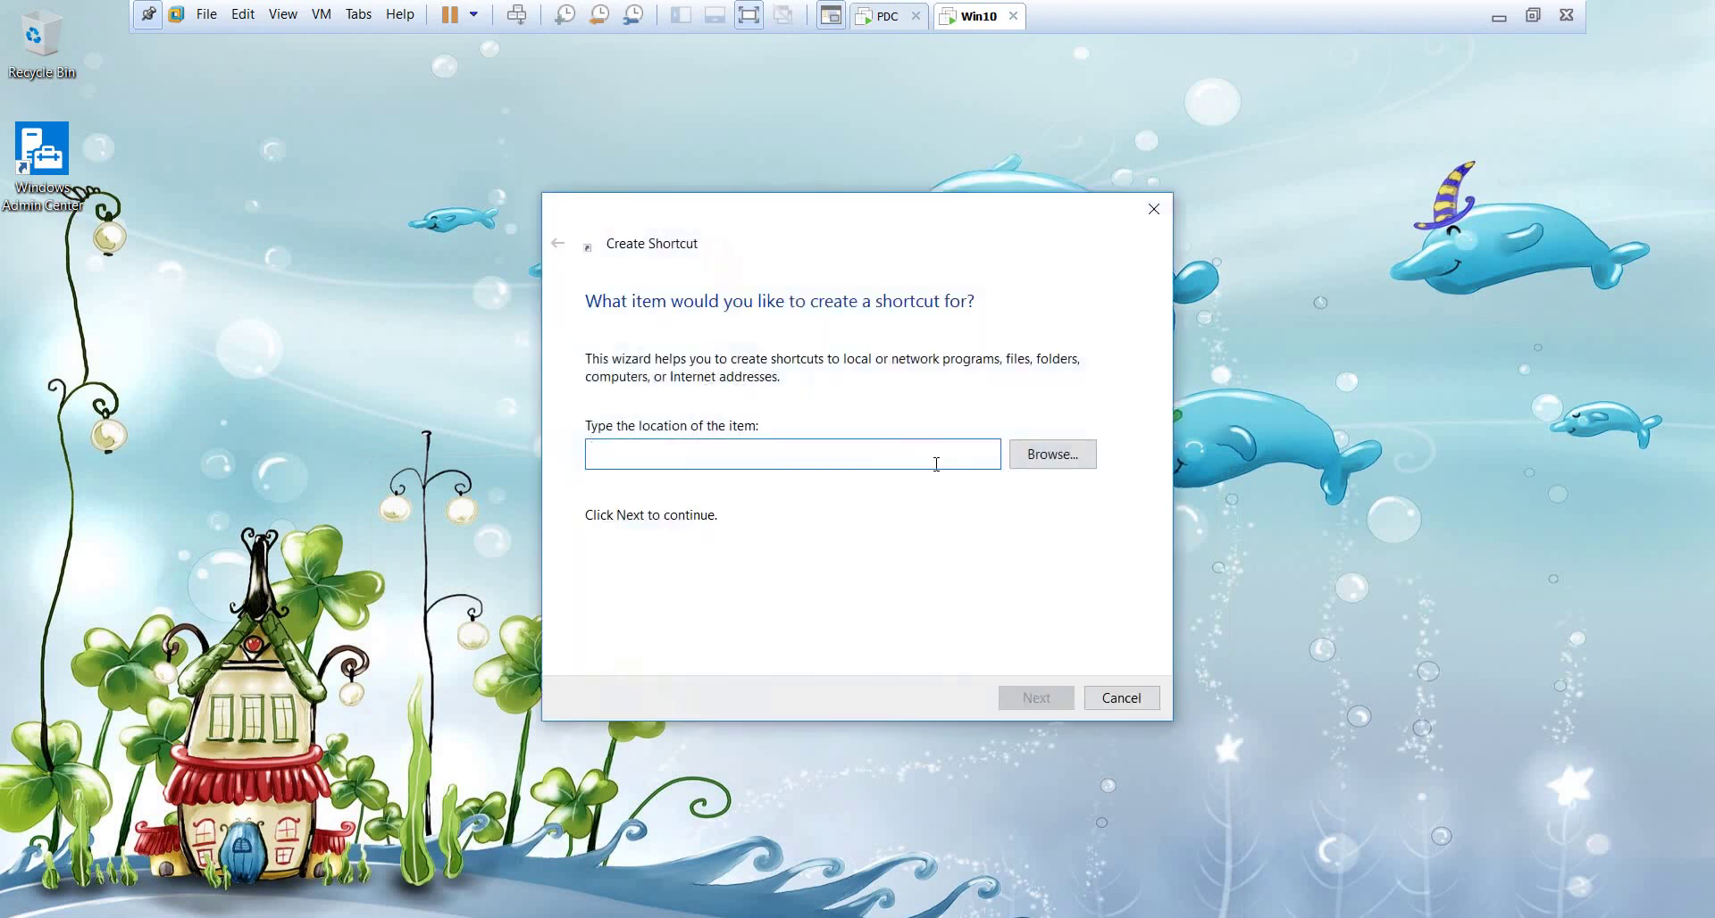
text(c:)
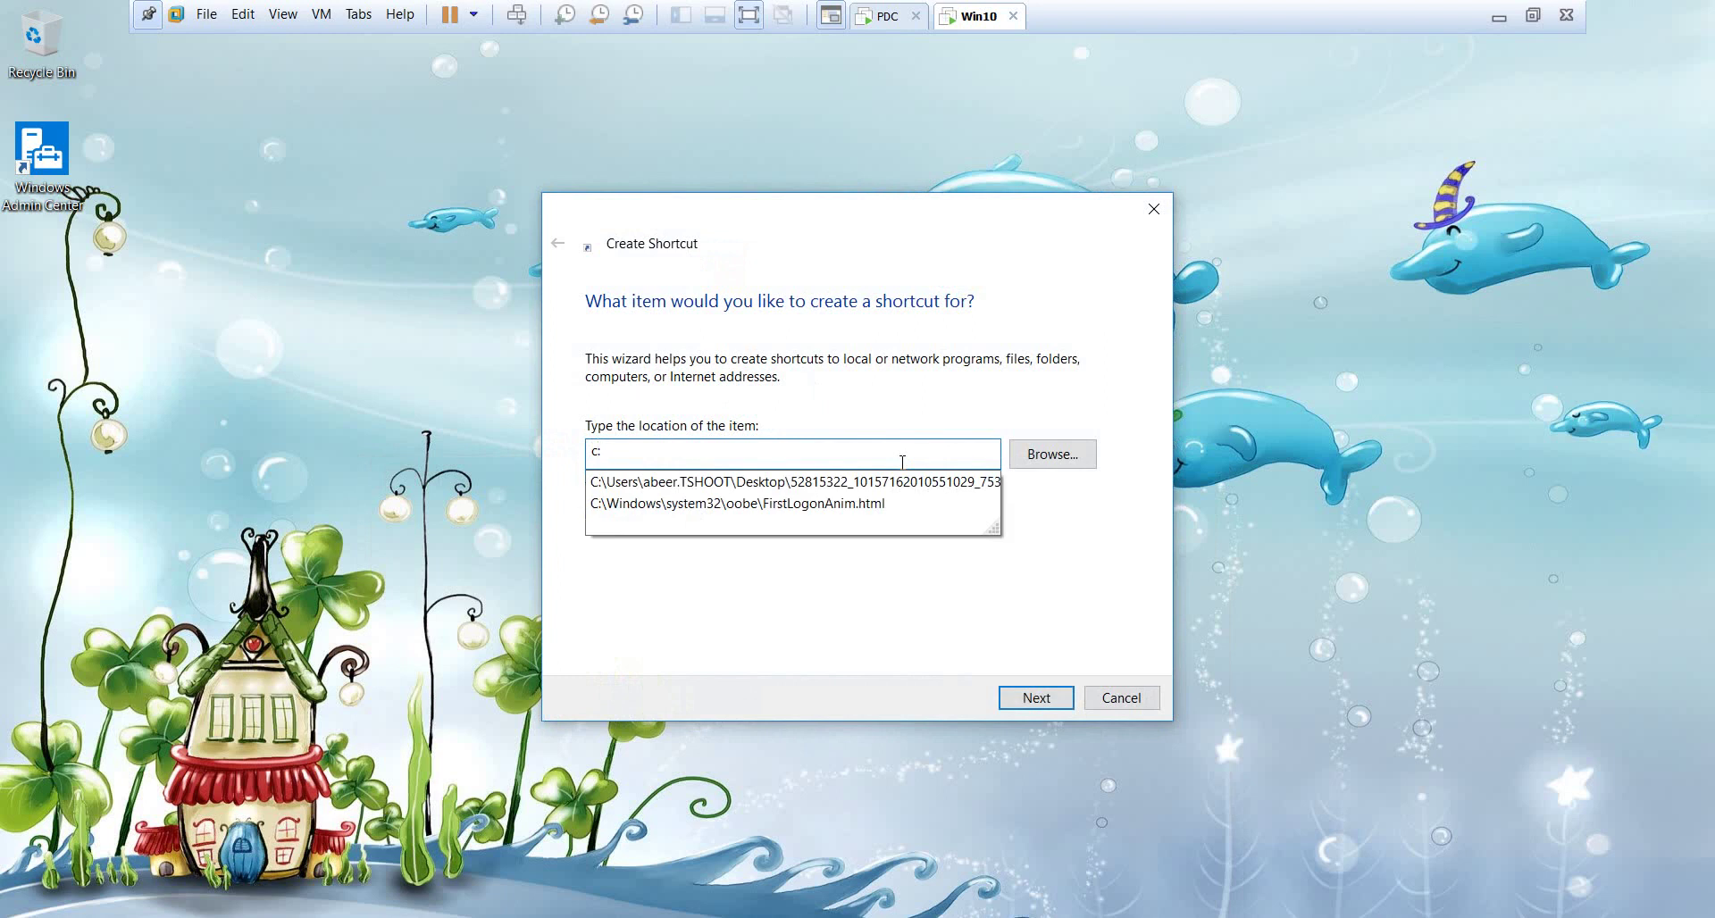
text(\)
click(1129, 548)
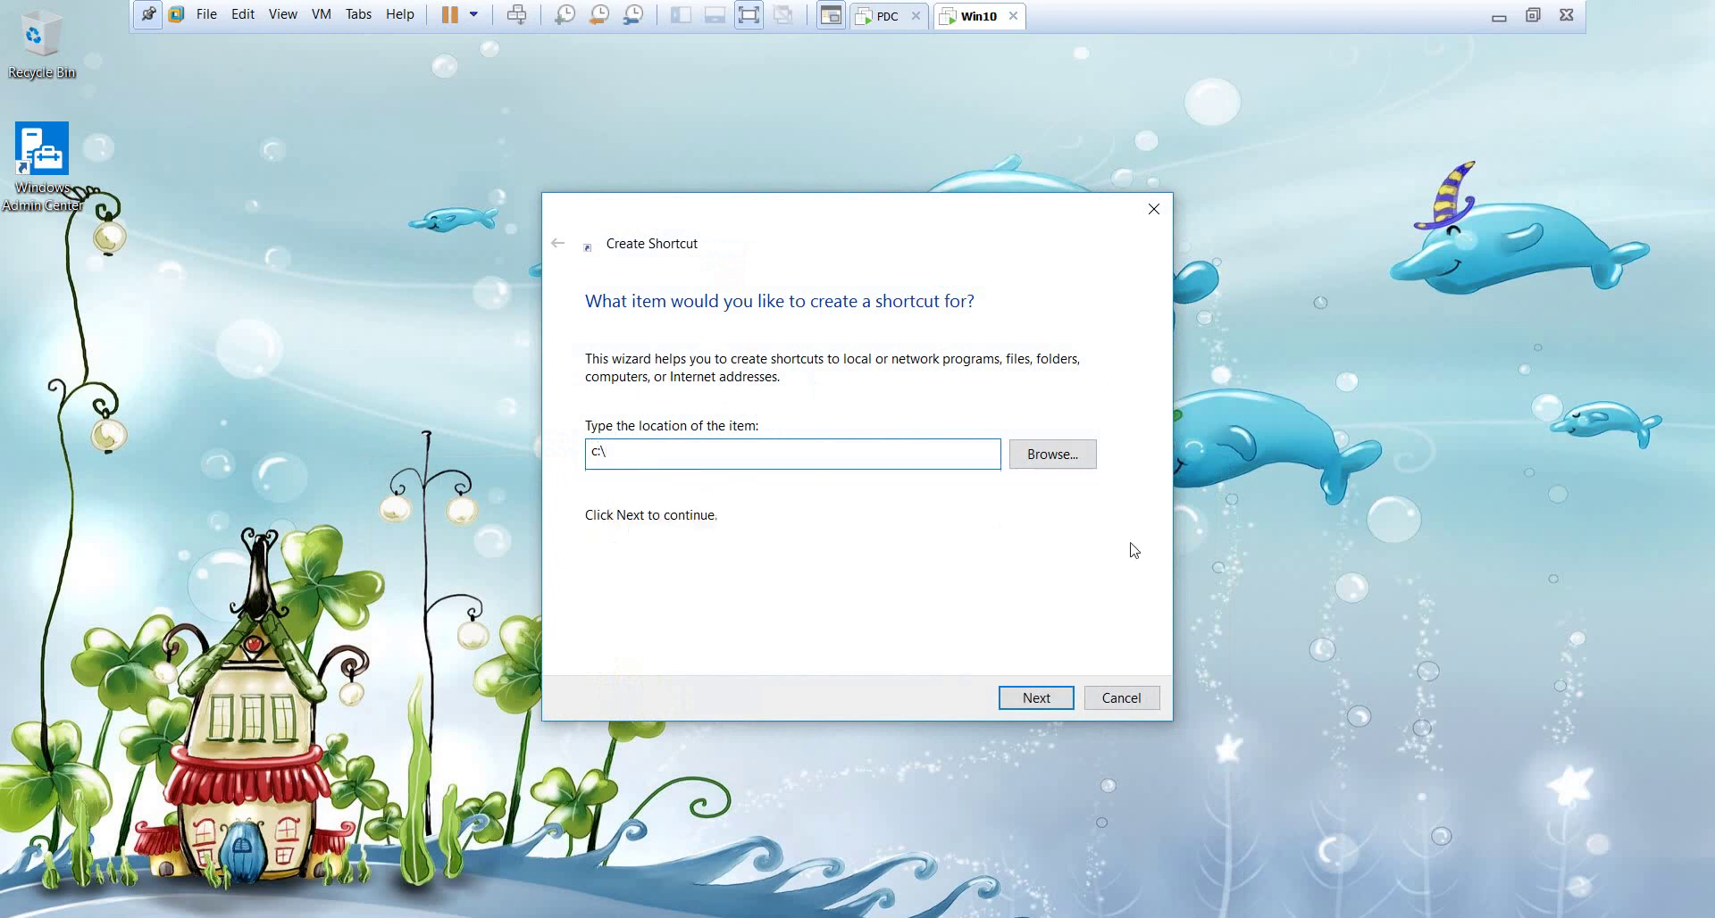
click(1014, 698)
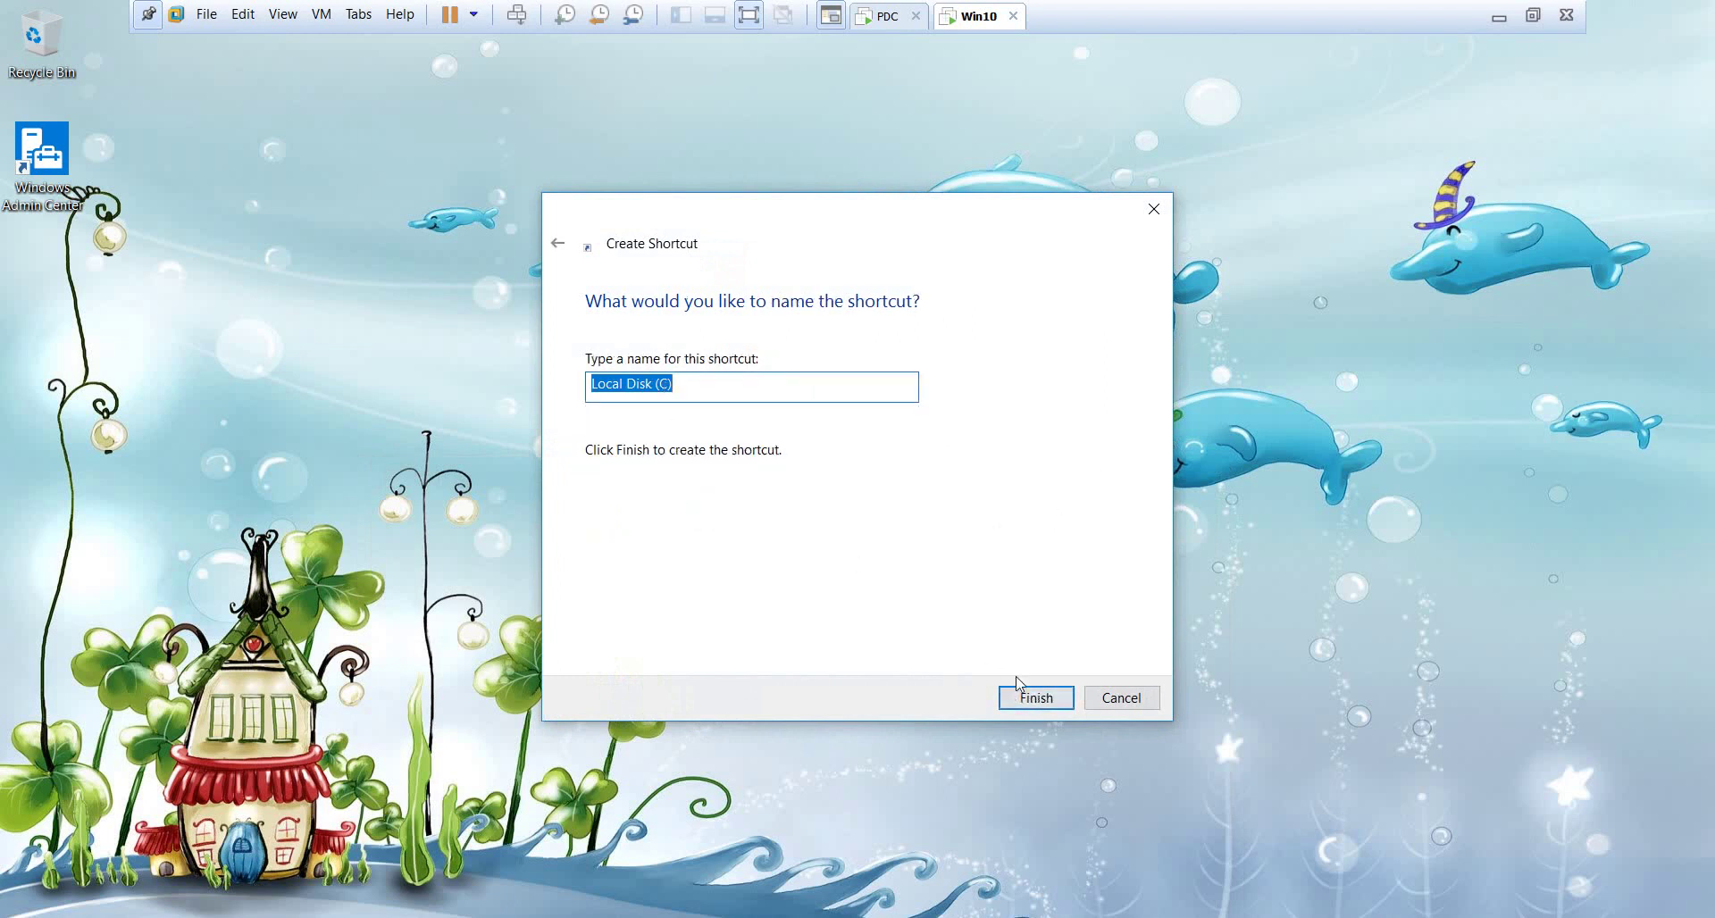
click(1034, 698)
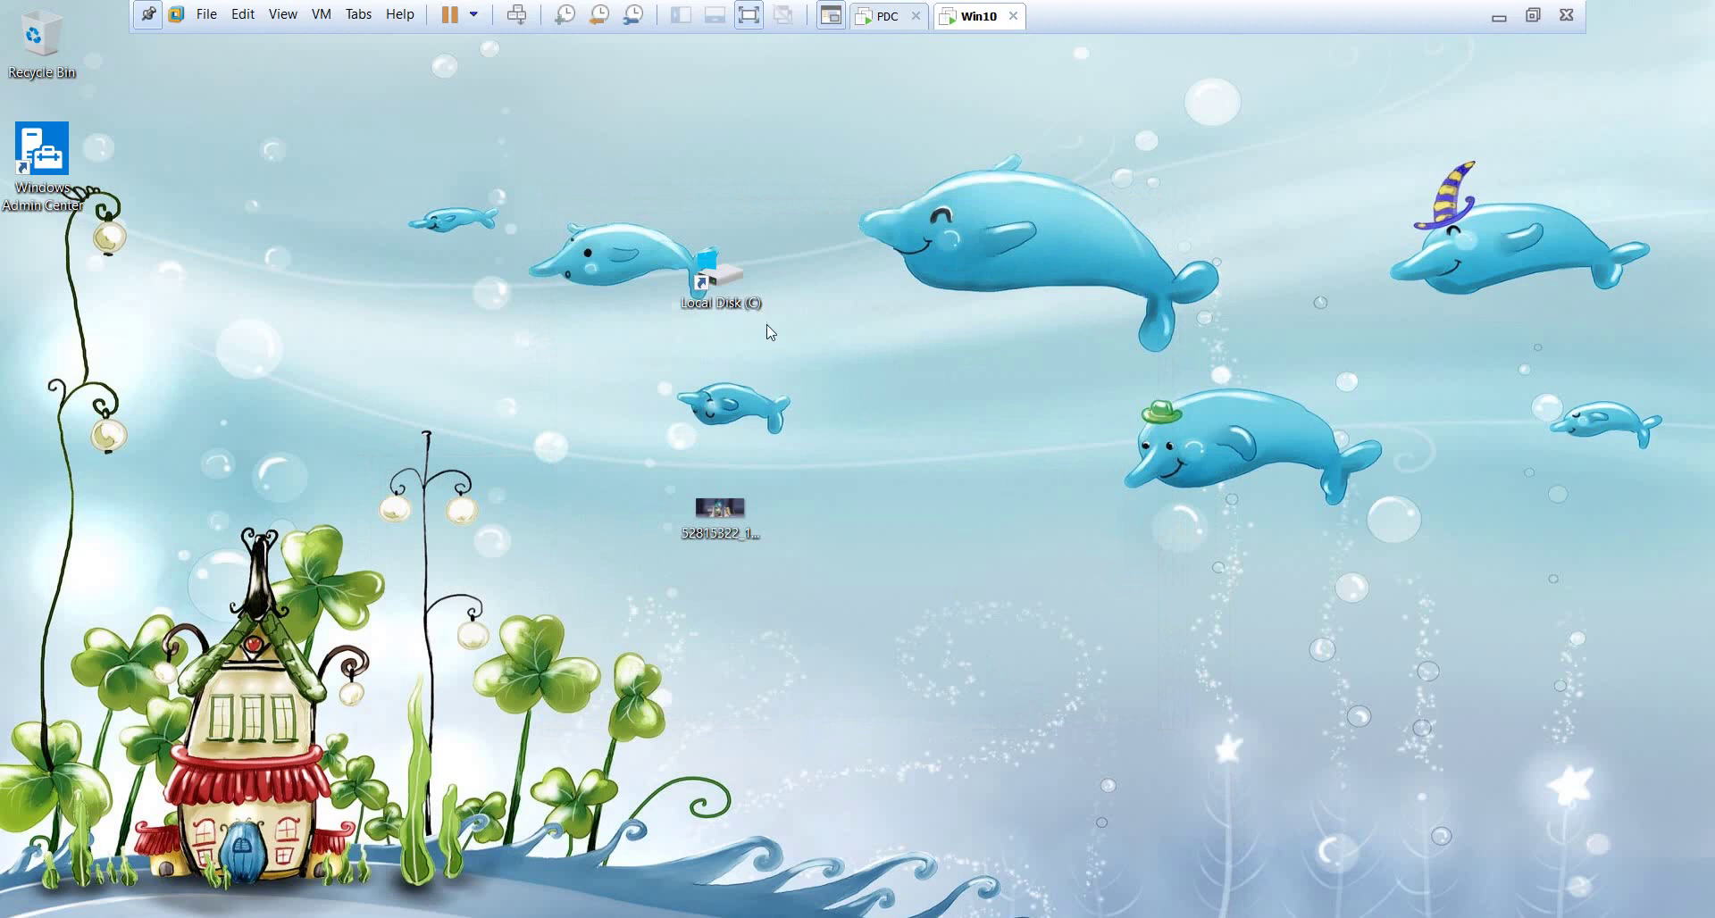
Move the C drive shortcut to a clear spot on the desktop and open it to test access to the drive
drag(727, 288, 982, 285)
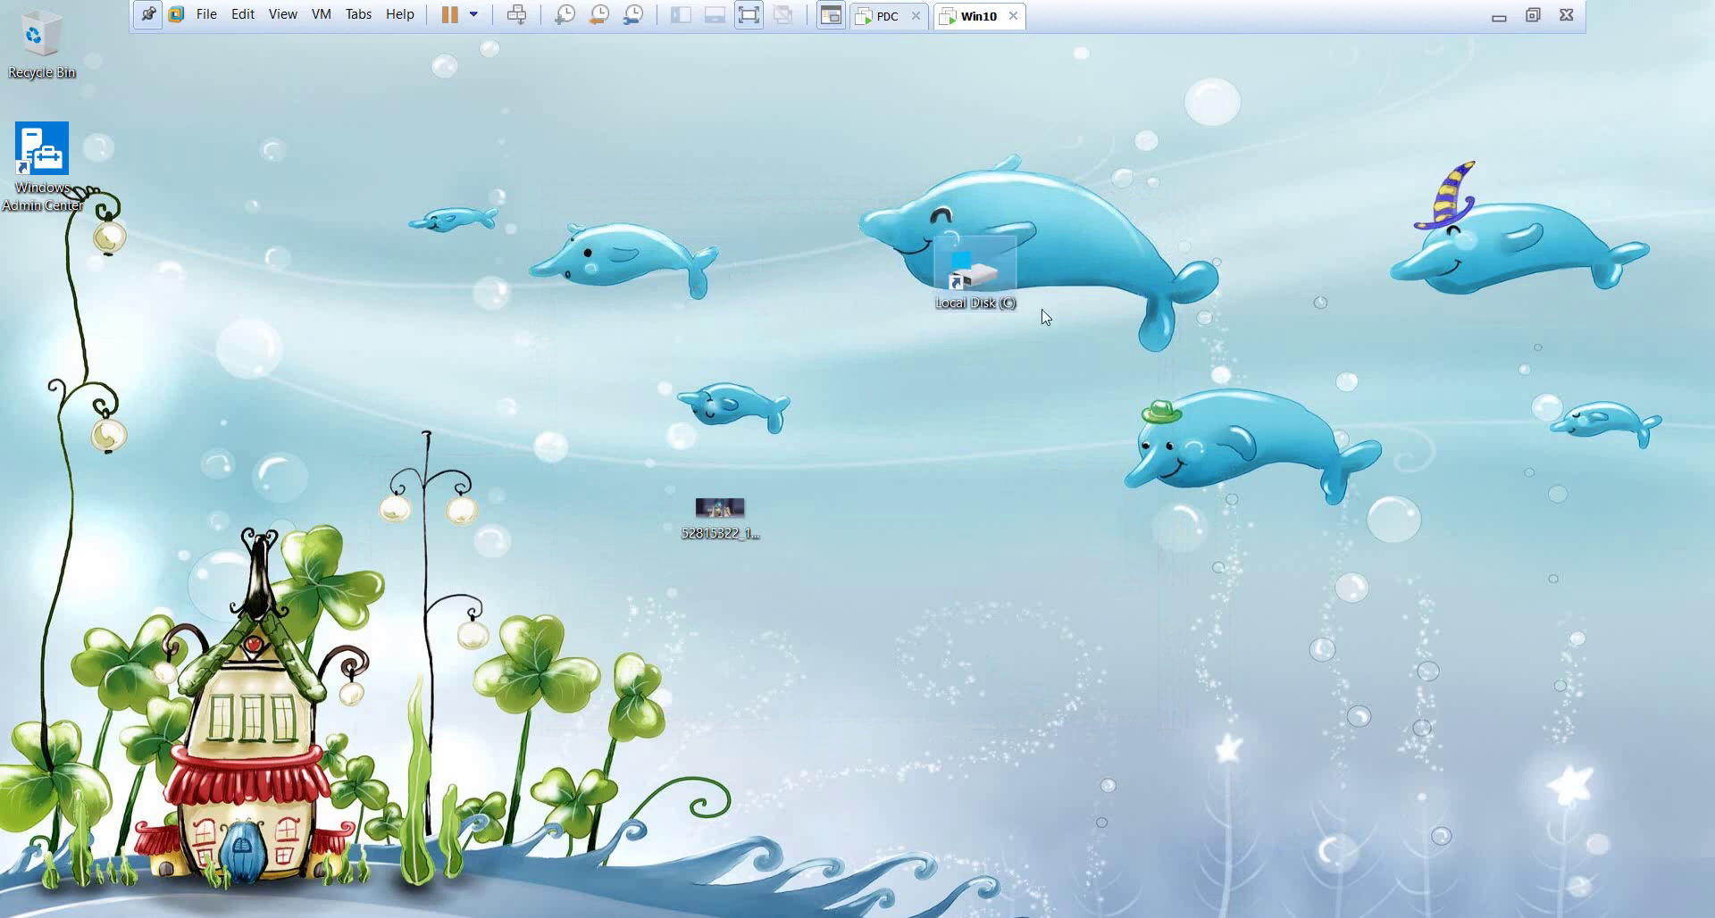
double_click(969, 286)
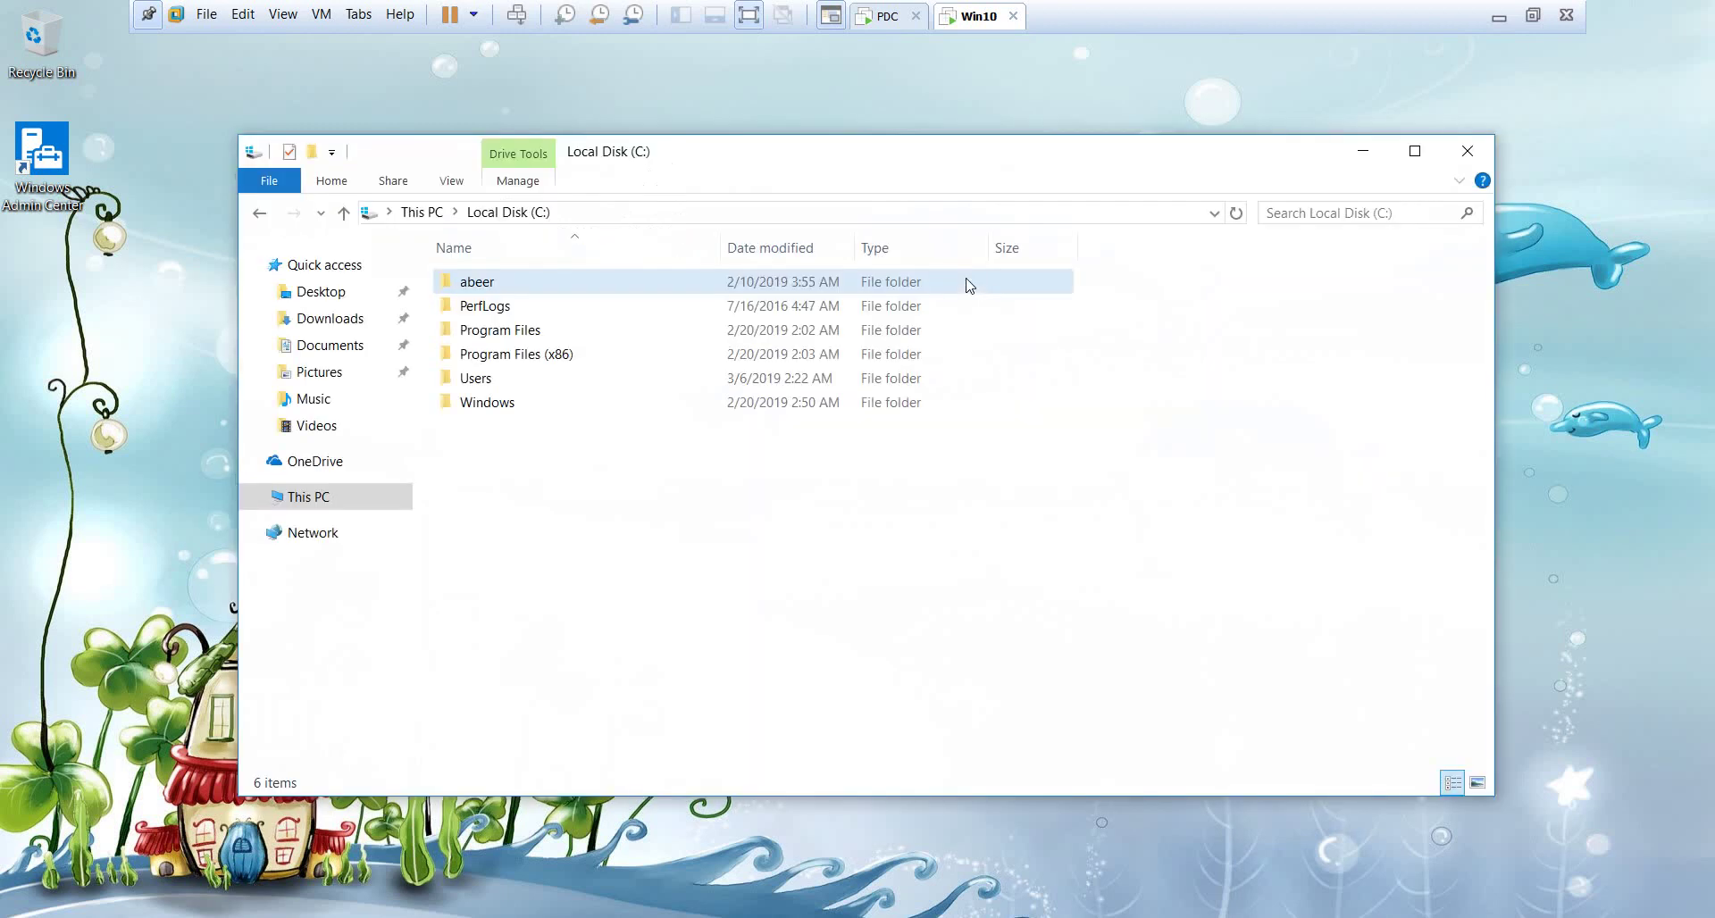
click(1464, 152)
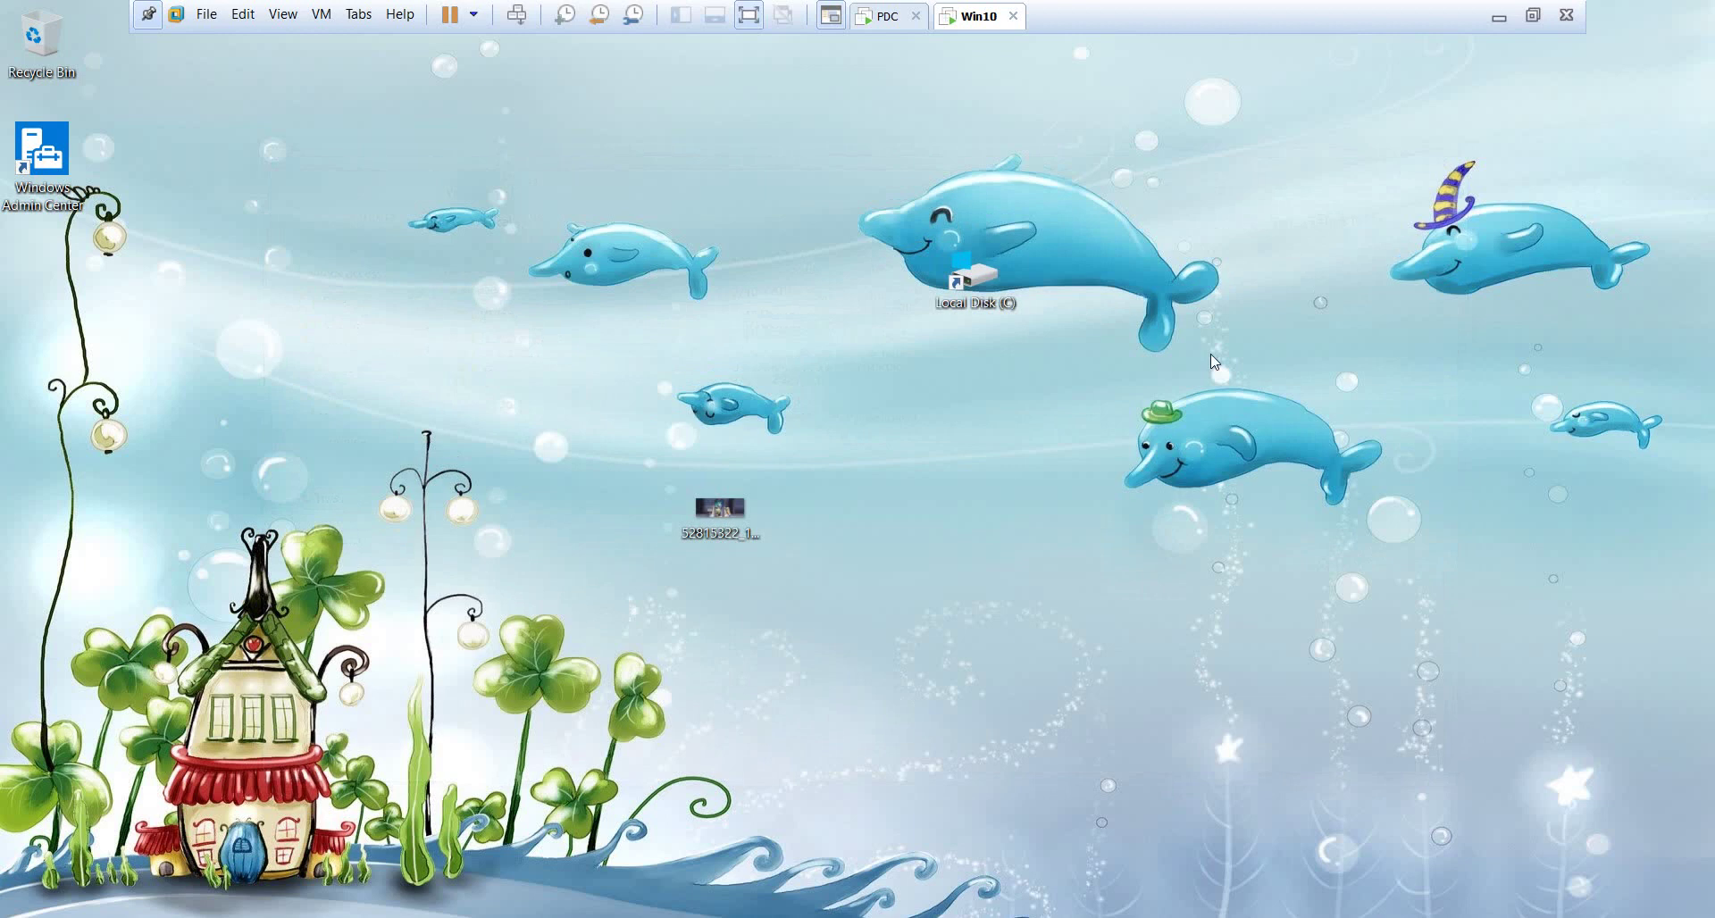
Switch to the PDC machine and open the "Prevent access to drives from My Computer" policy in the File Explorer settings
click(904, 17)
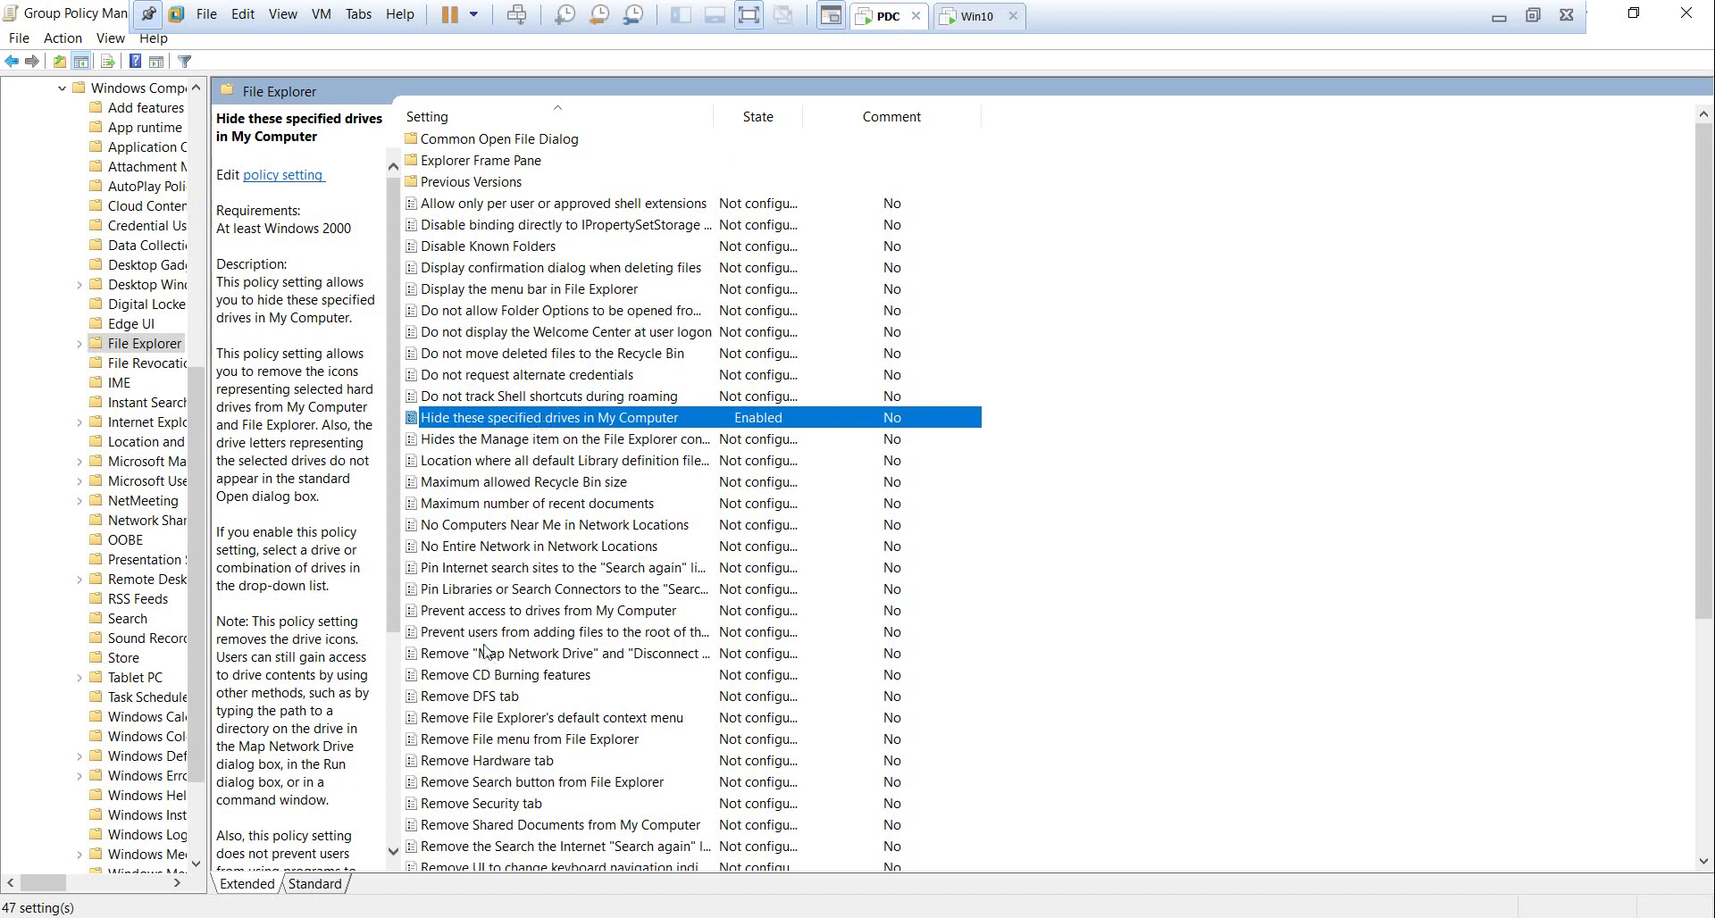
click(518, 718)
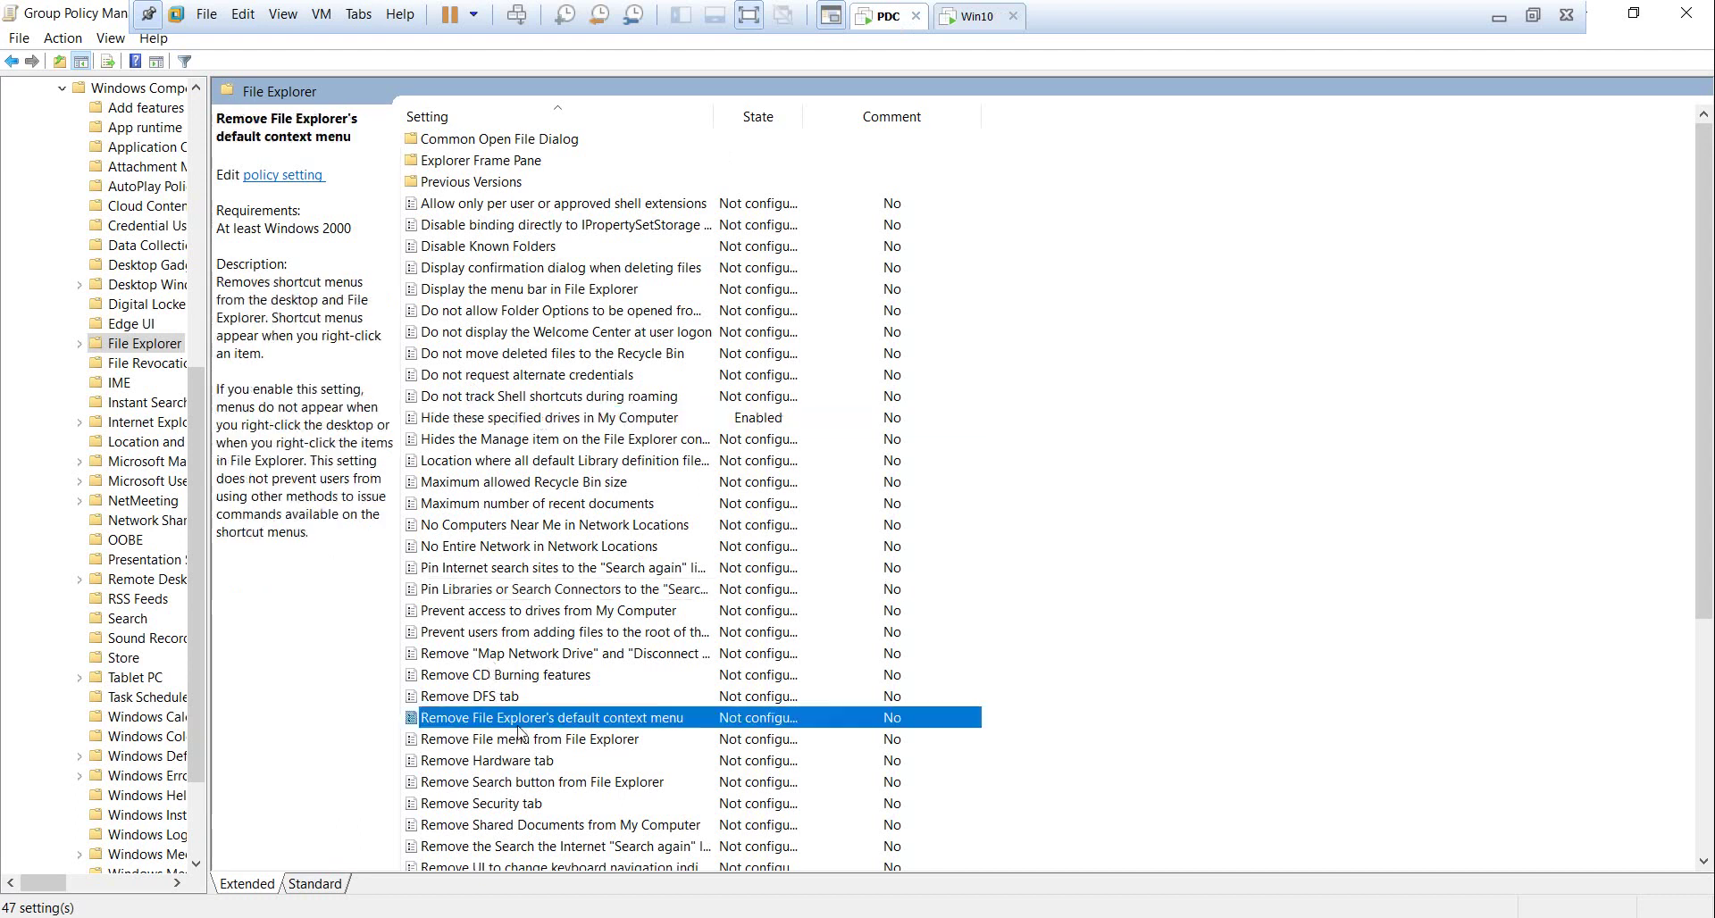
scroll(519, 732, down, 2)
scroll(518, 732, down, 1)
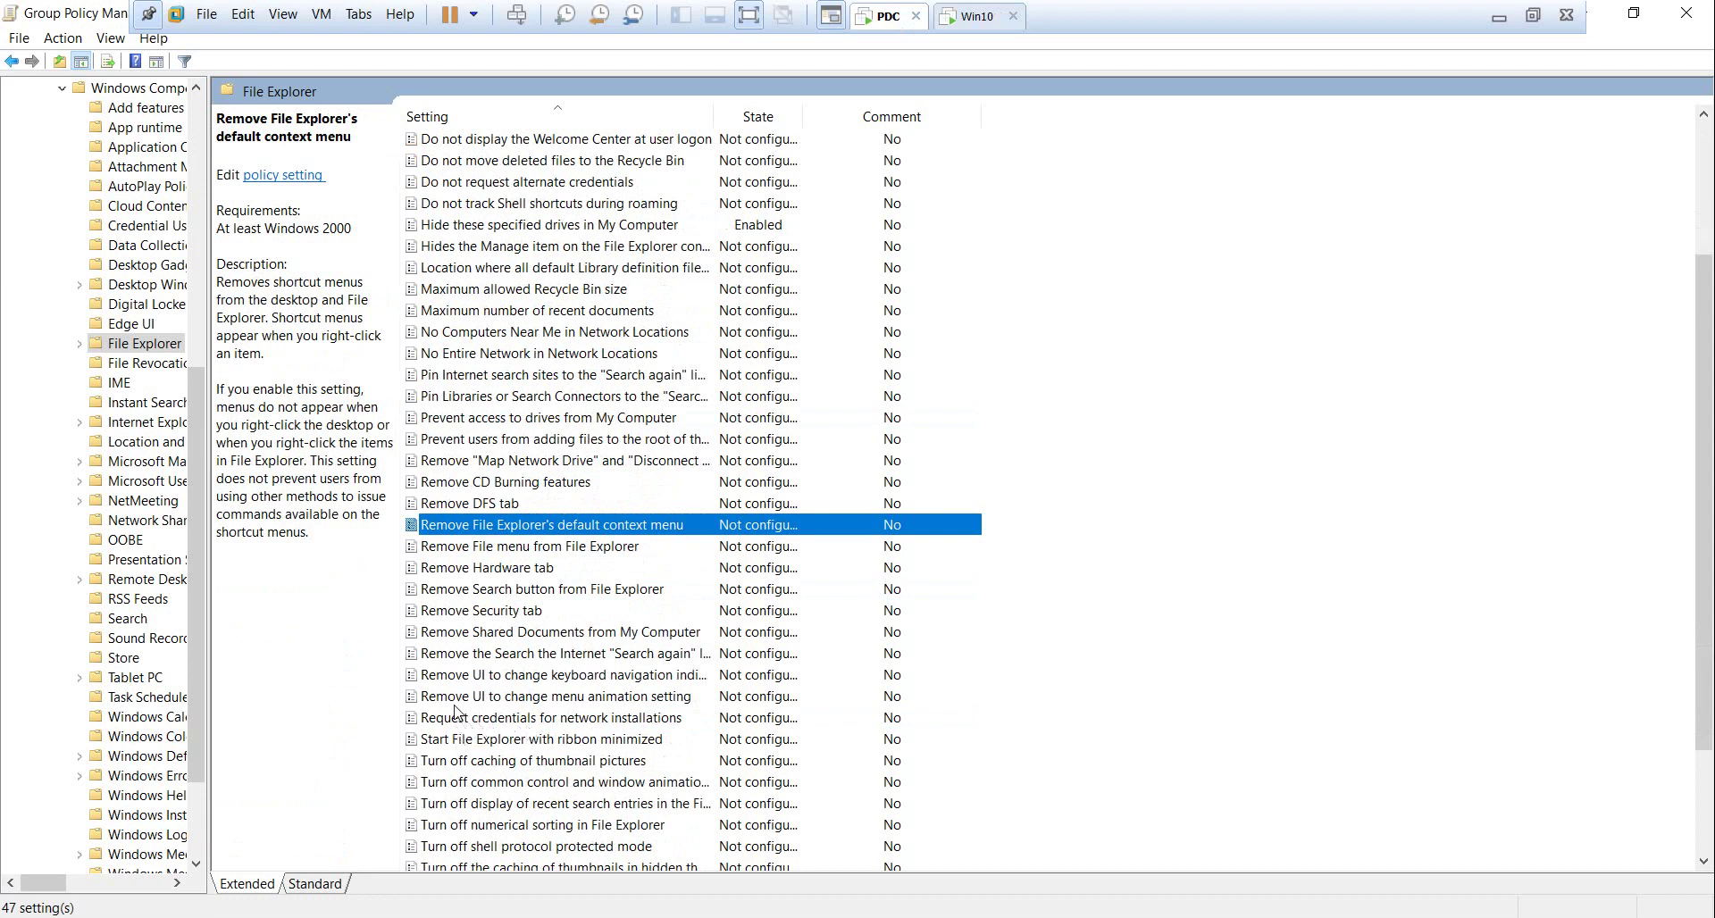
click(472, 423)
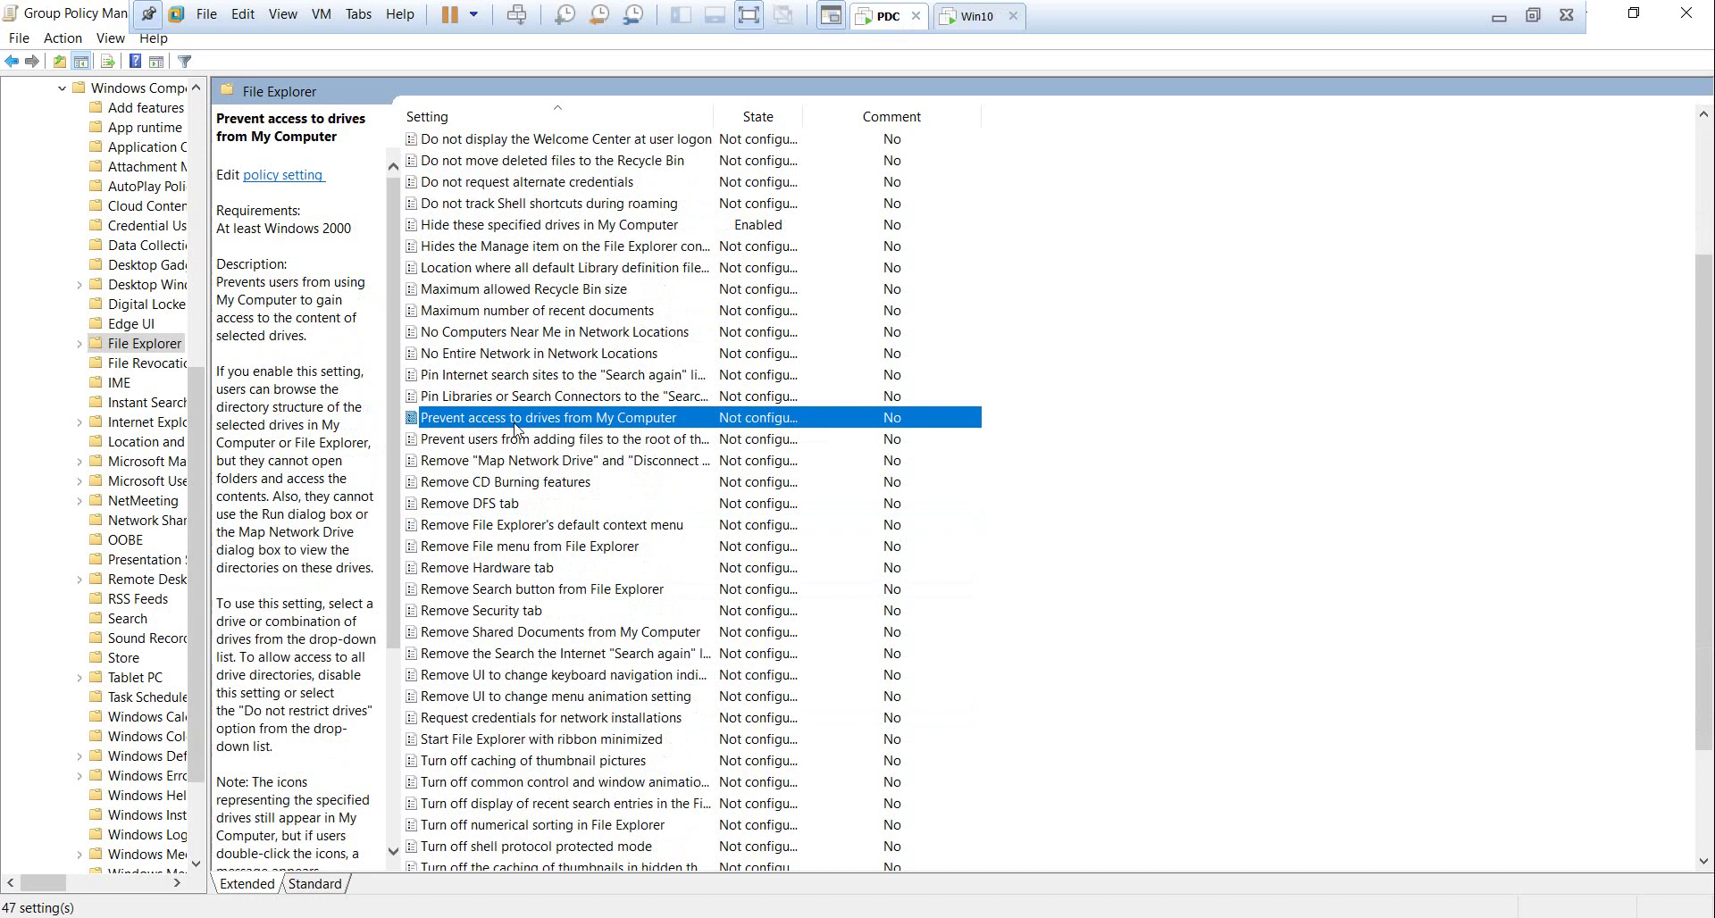
double_click(514, 429)
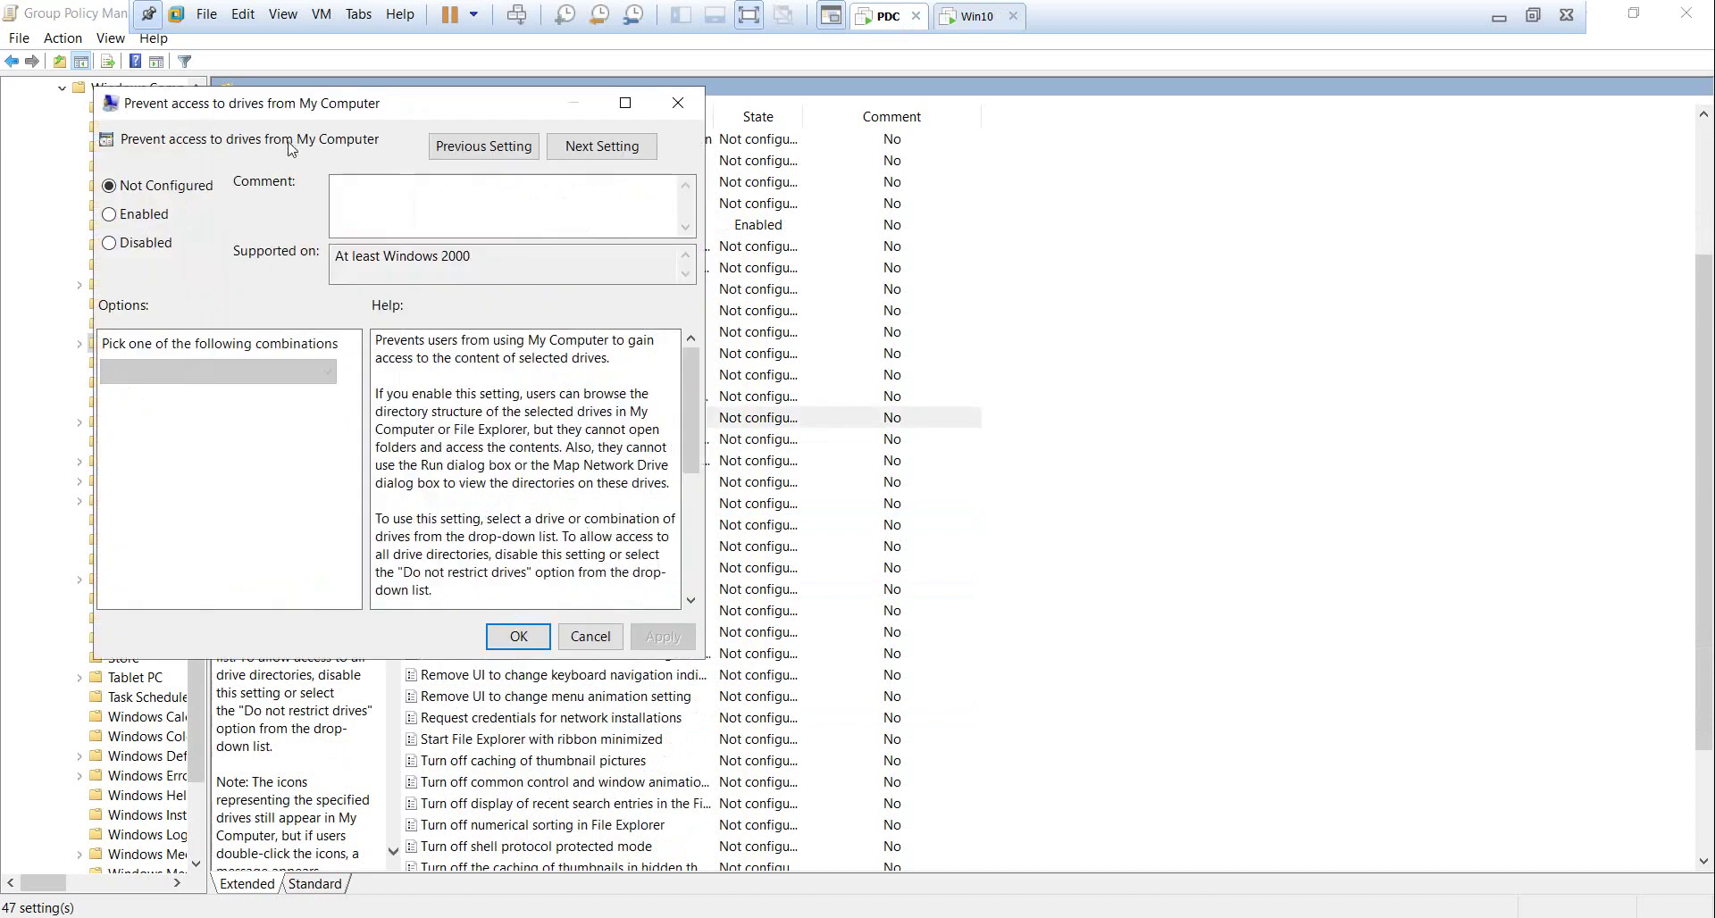
Enable the policy preventing drive access, pick the combination that restricts the C drive, and save it
click(143, 217)
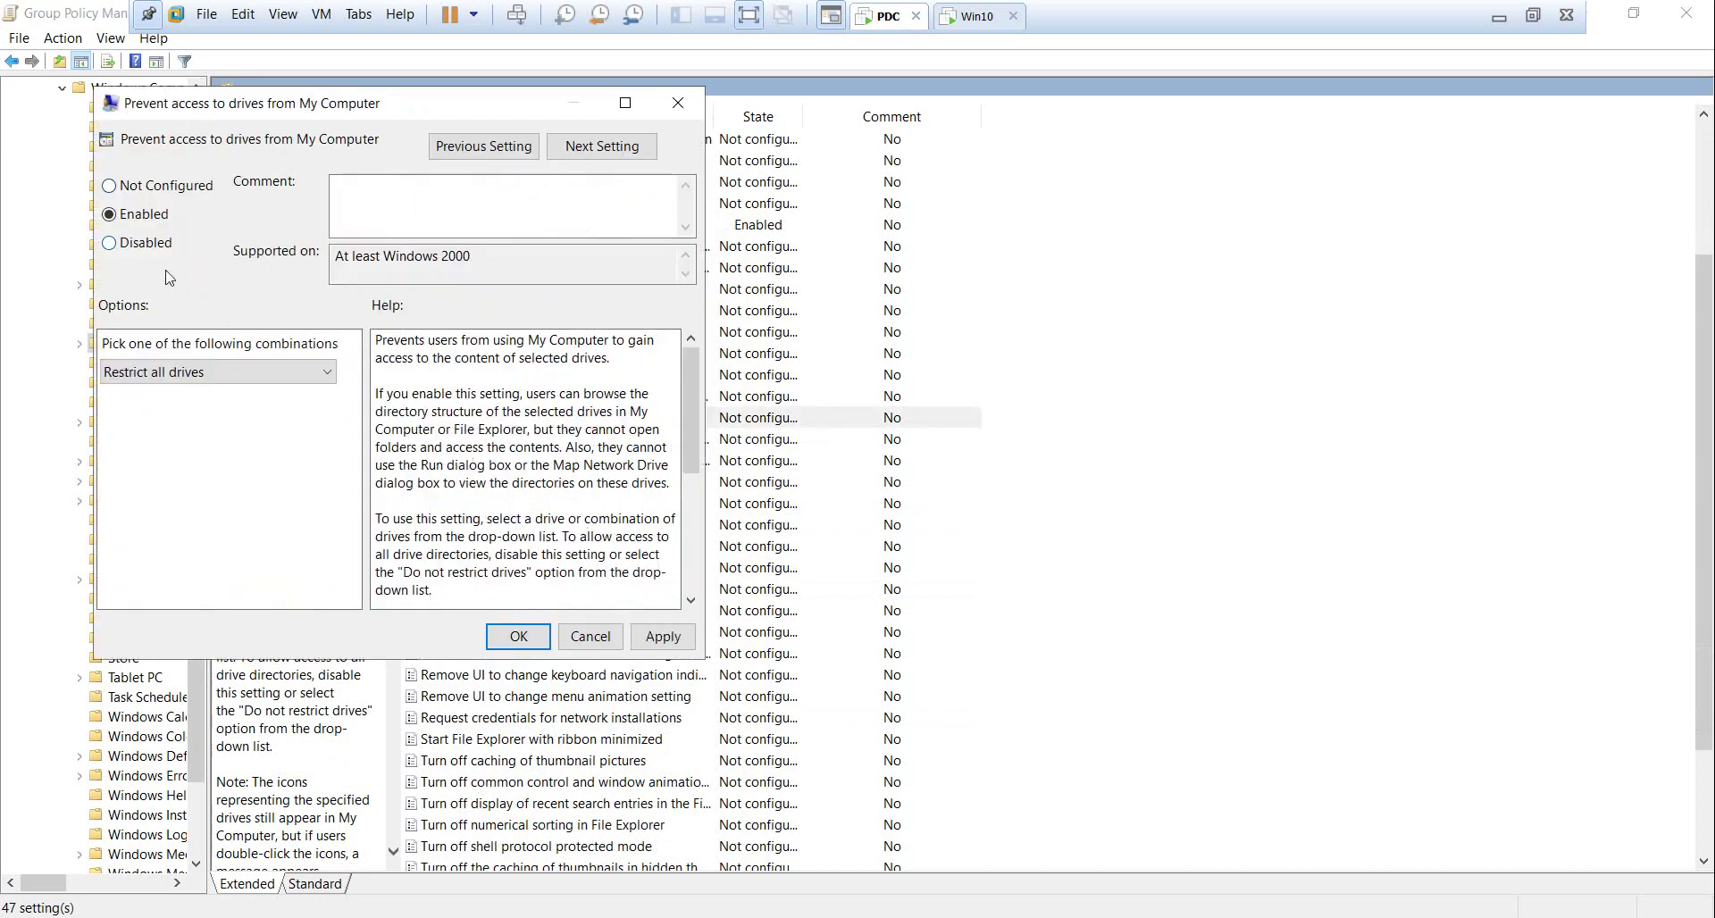
click(195, 374)
click(186, 415)
click(663, 636)
click(518, 636)
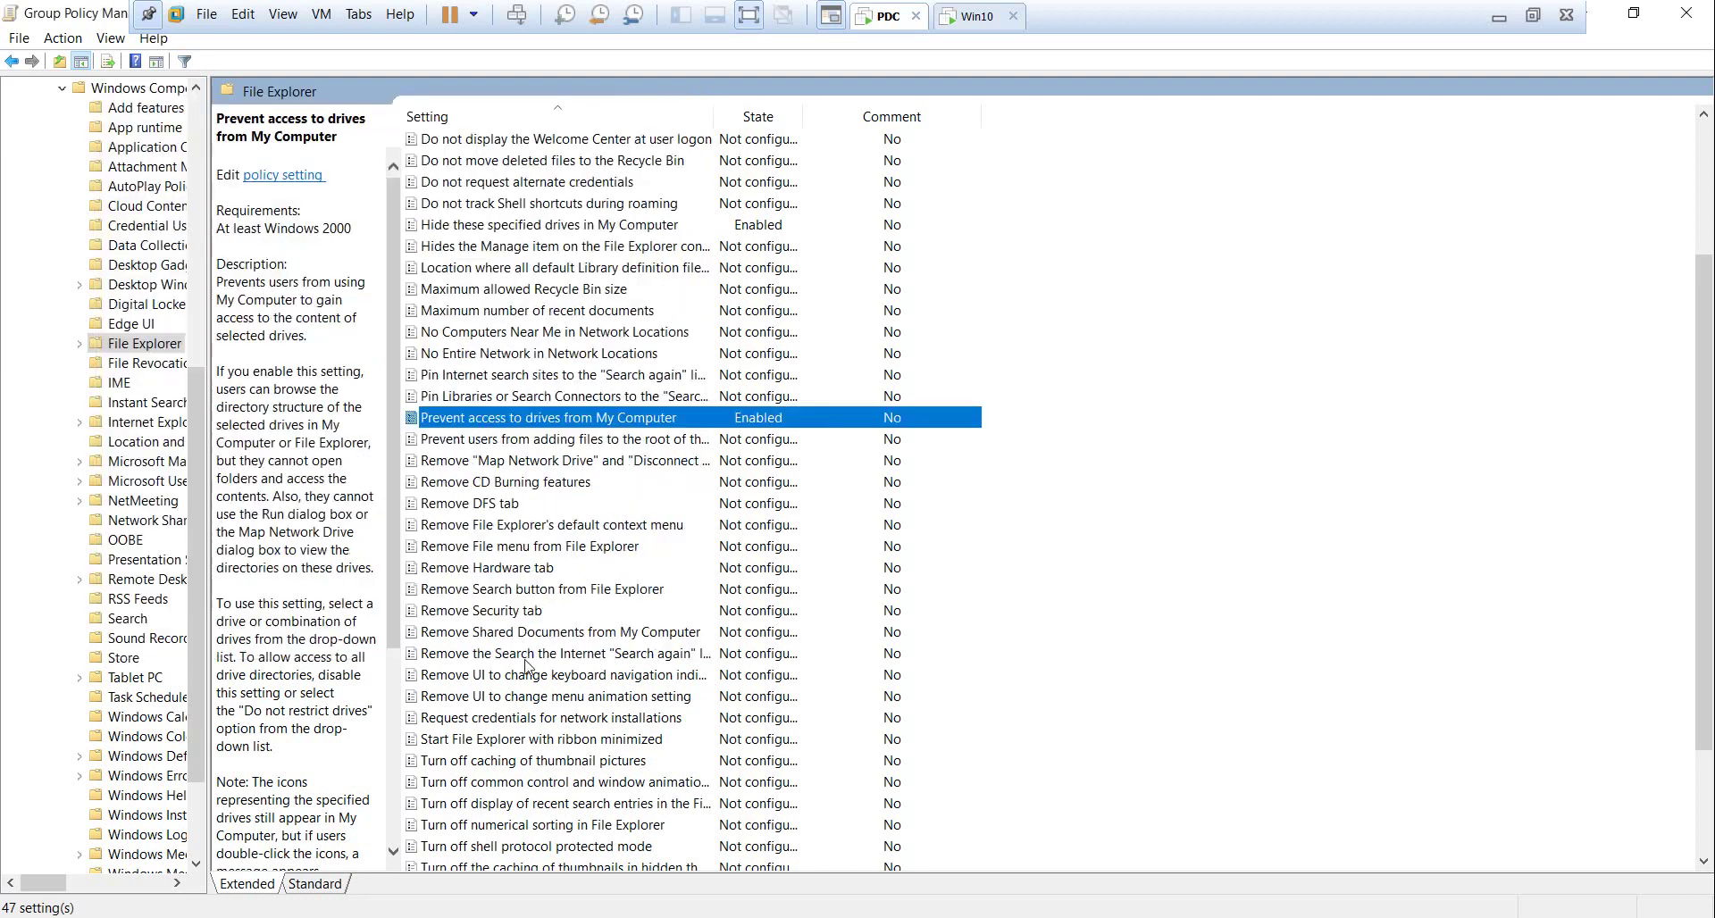
Switch to the Win10 machine and run gpupdate /target:user in Command Prompt
click(965, 18)
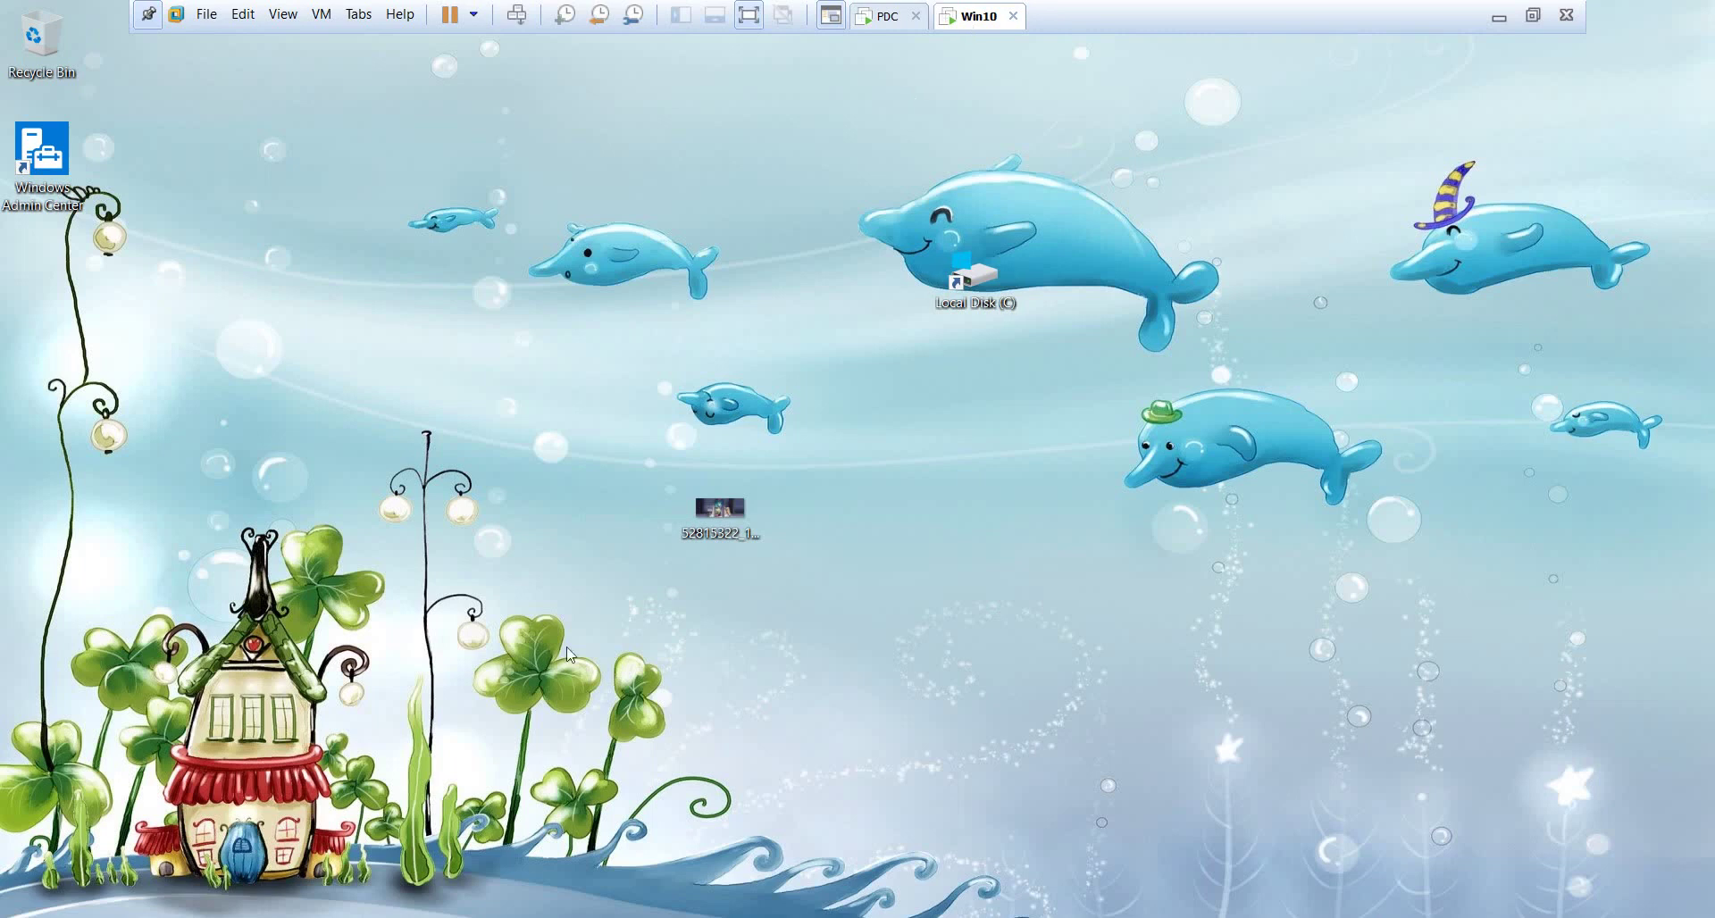
key(Up)
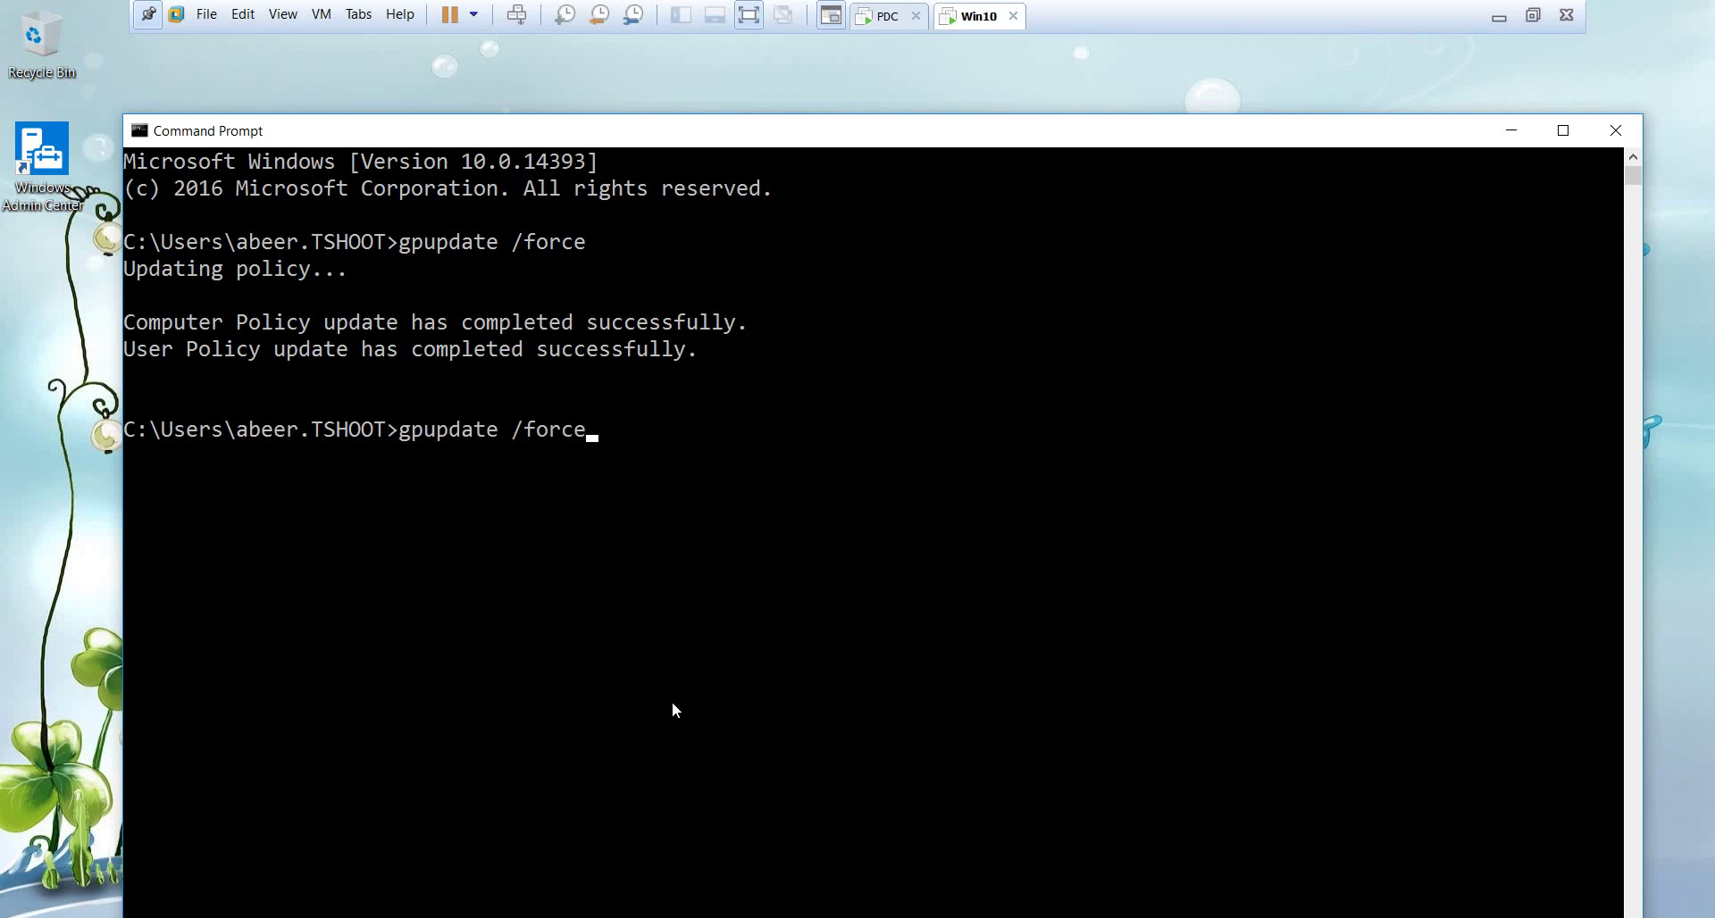
key(BackSpace)
key(BackSpace)
key(BackSpace)
key(BackSpace)
key(BackSpace)
text(target:user)
key(Return)
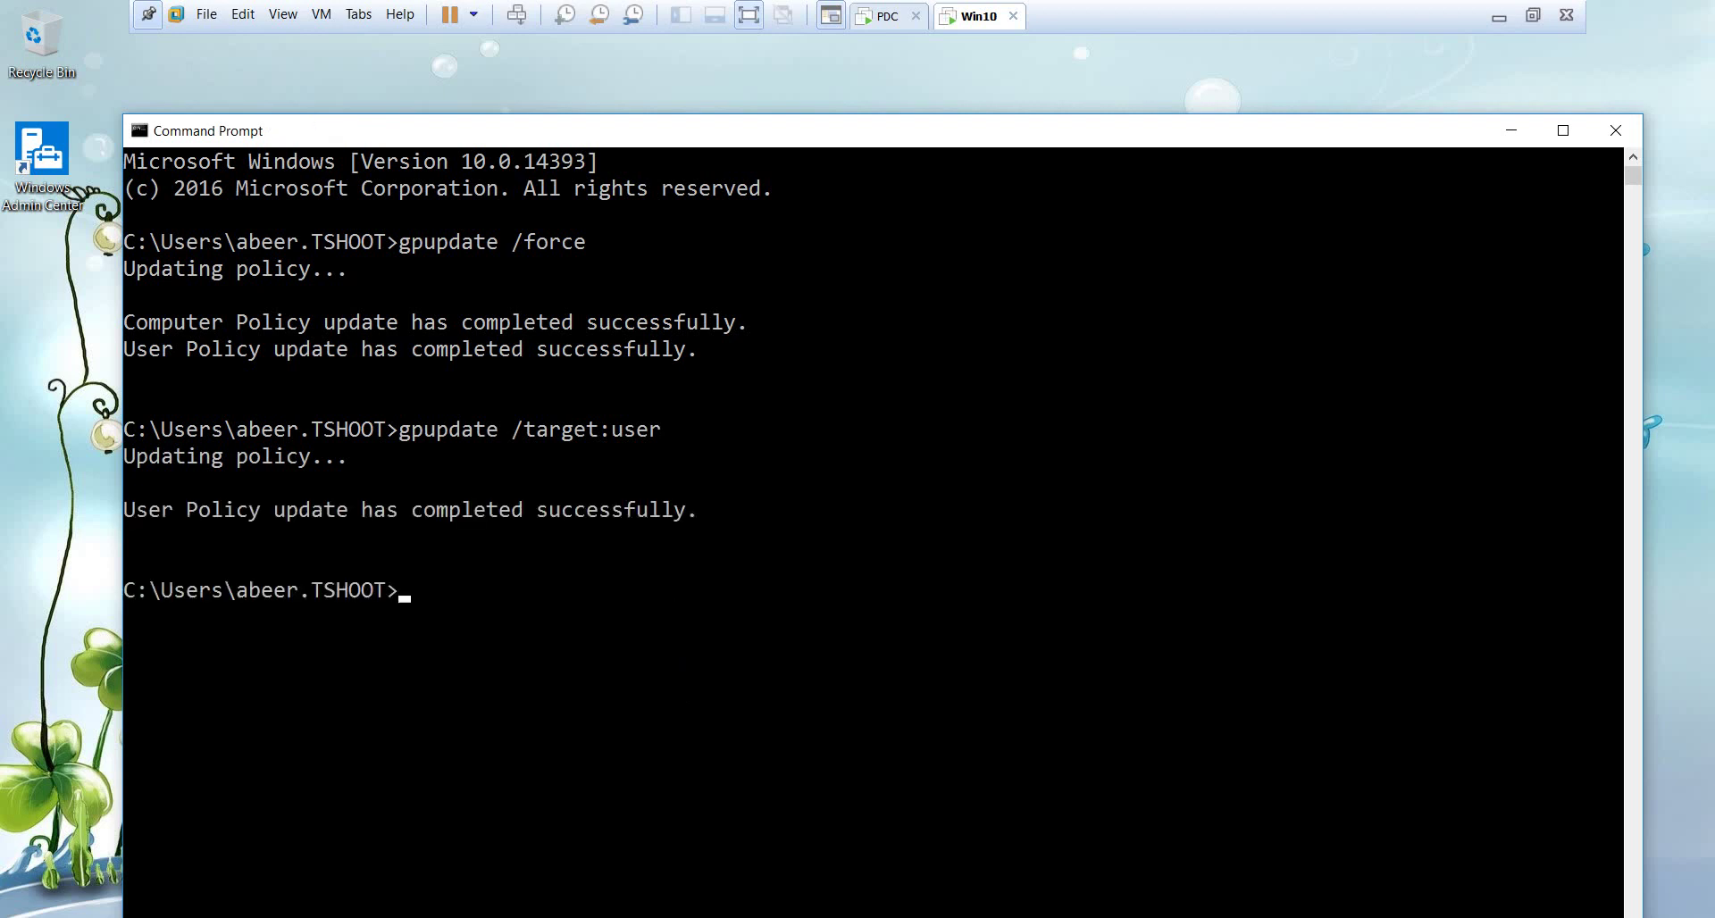
Show the desktop, test the "Local Disk (C)" shortcut, and close the opened window
key(super+d)
double_click(979, 308)
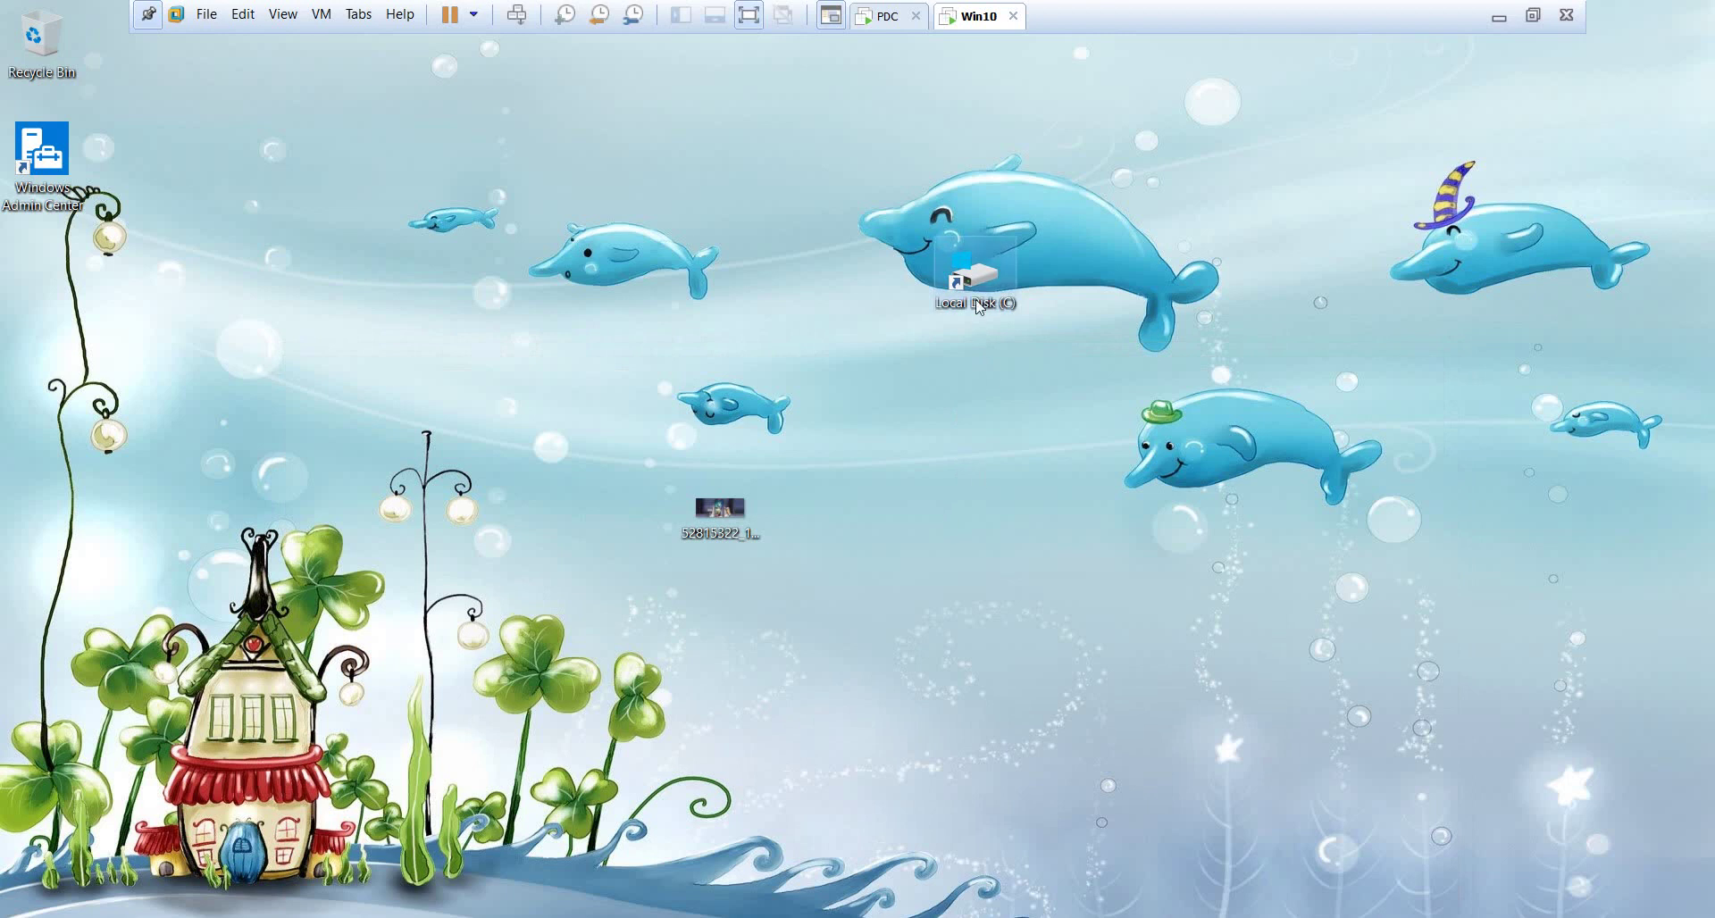
click(1458, 157)
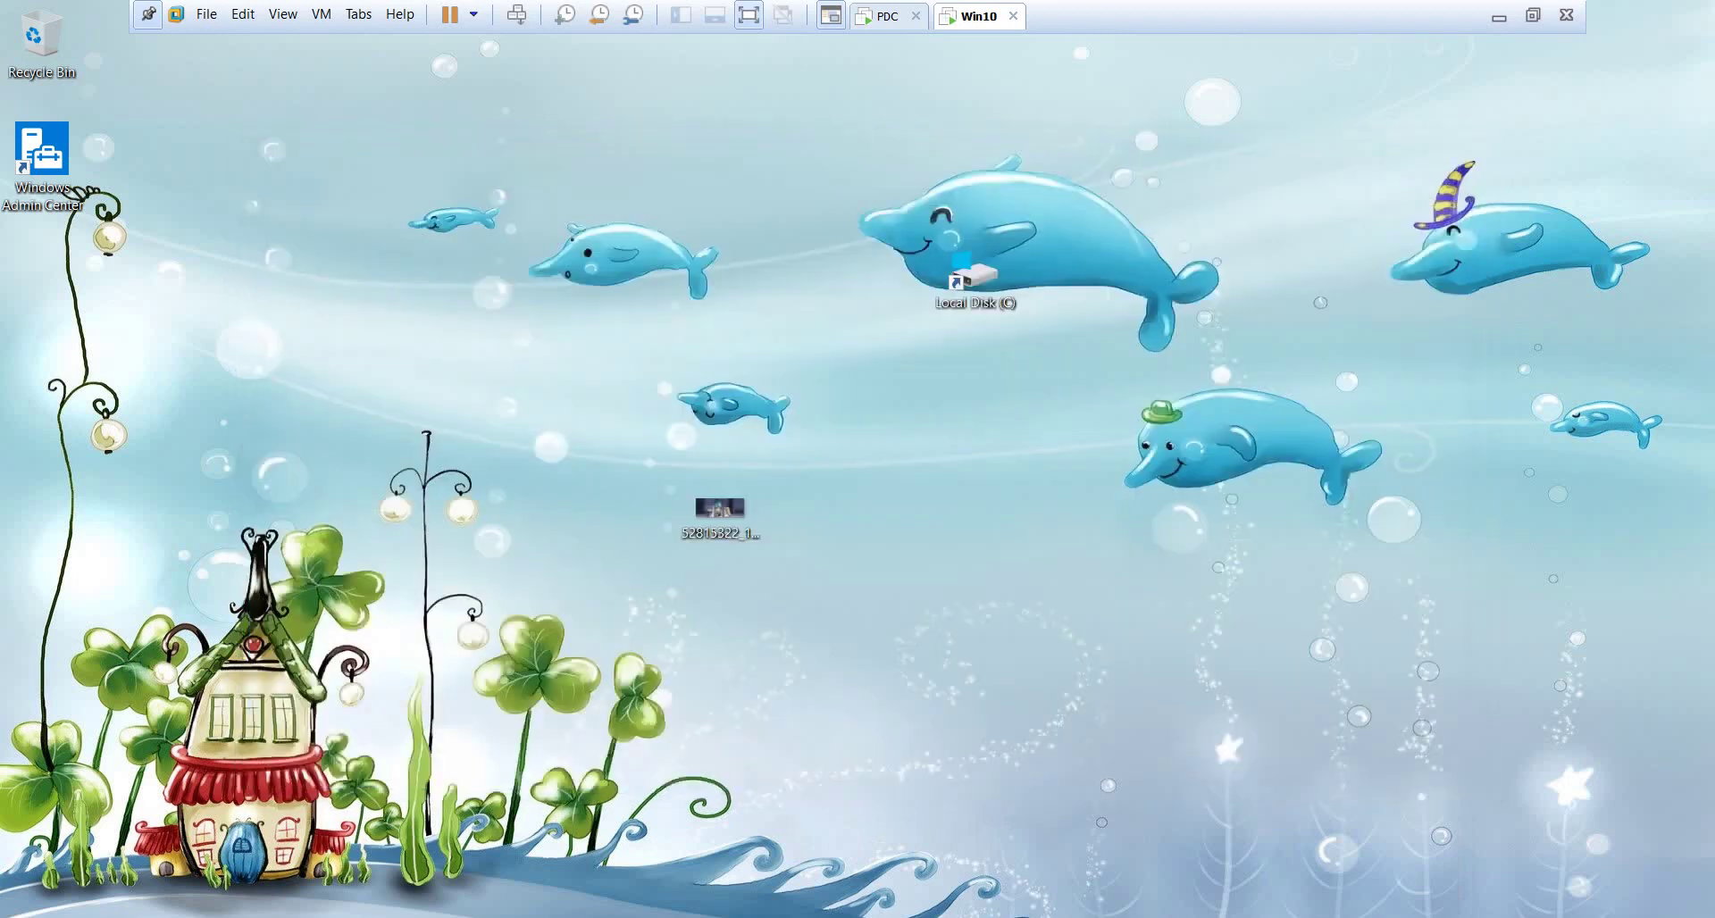
Return to Command Prompt and run gpupdate /force to reapply all policies
key(alt+Tab)
key(Up)
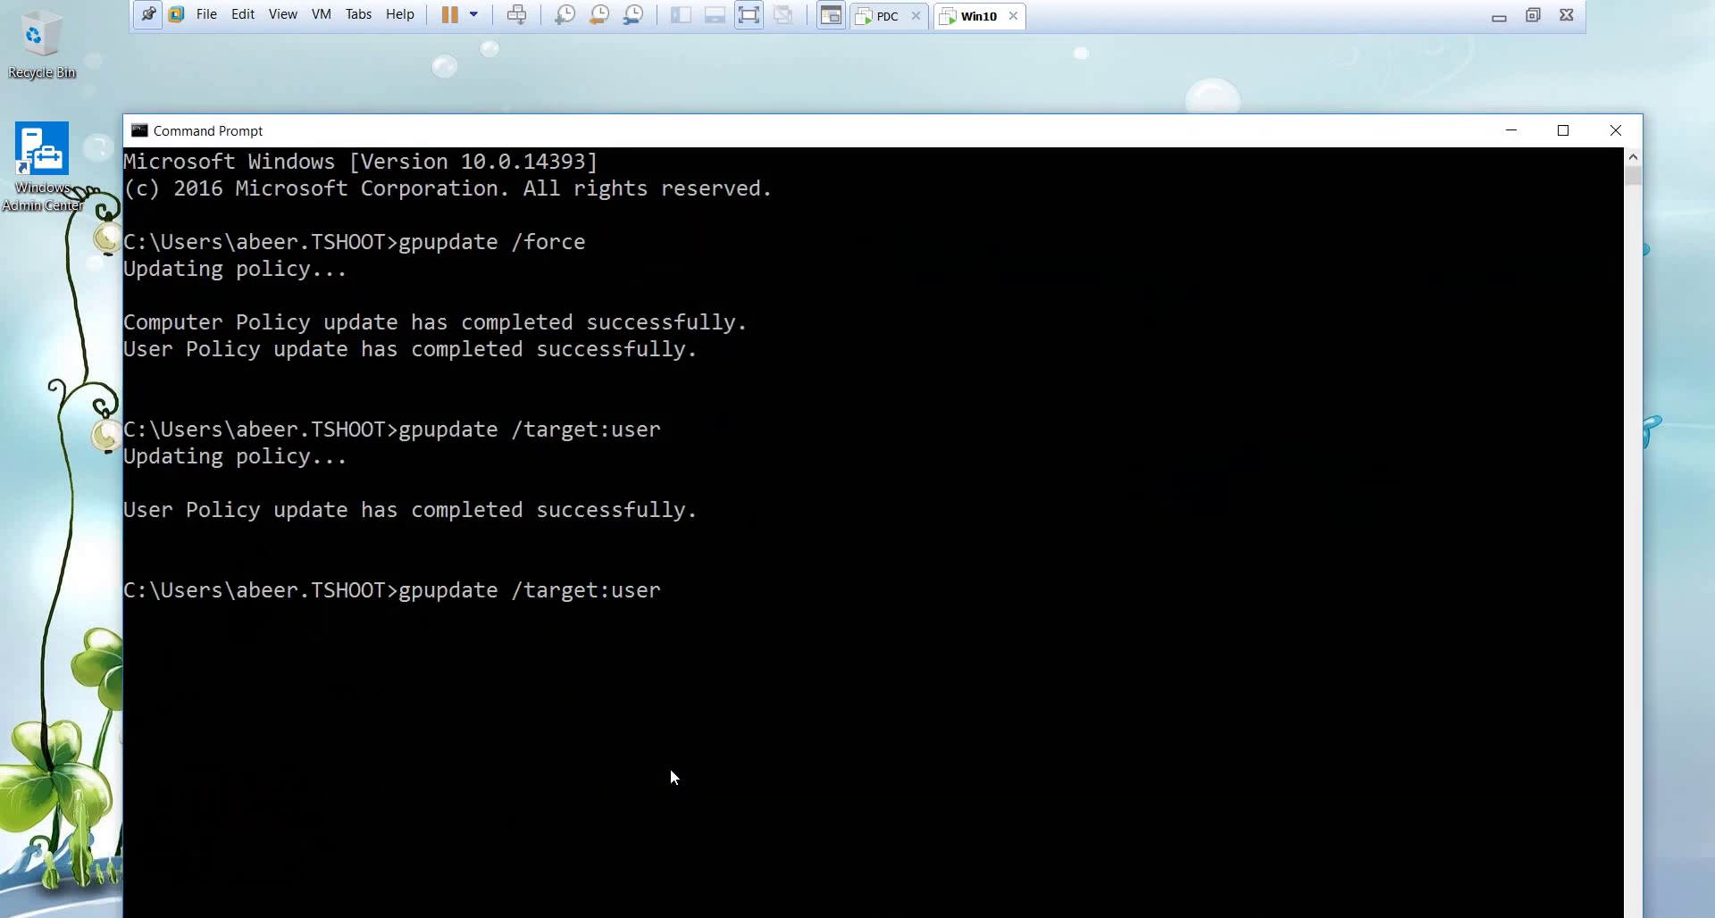
key(BackSpace)
key(BackSpace)
key(BackSpace)
key(BackSpace)
key(BackSpace)
key(BackSpace)
key(BackSpace)
key(BackSpace)
key(BackSpace)
key(BackSpace)
key(BackSpace)
text(force)
key(Return)
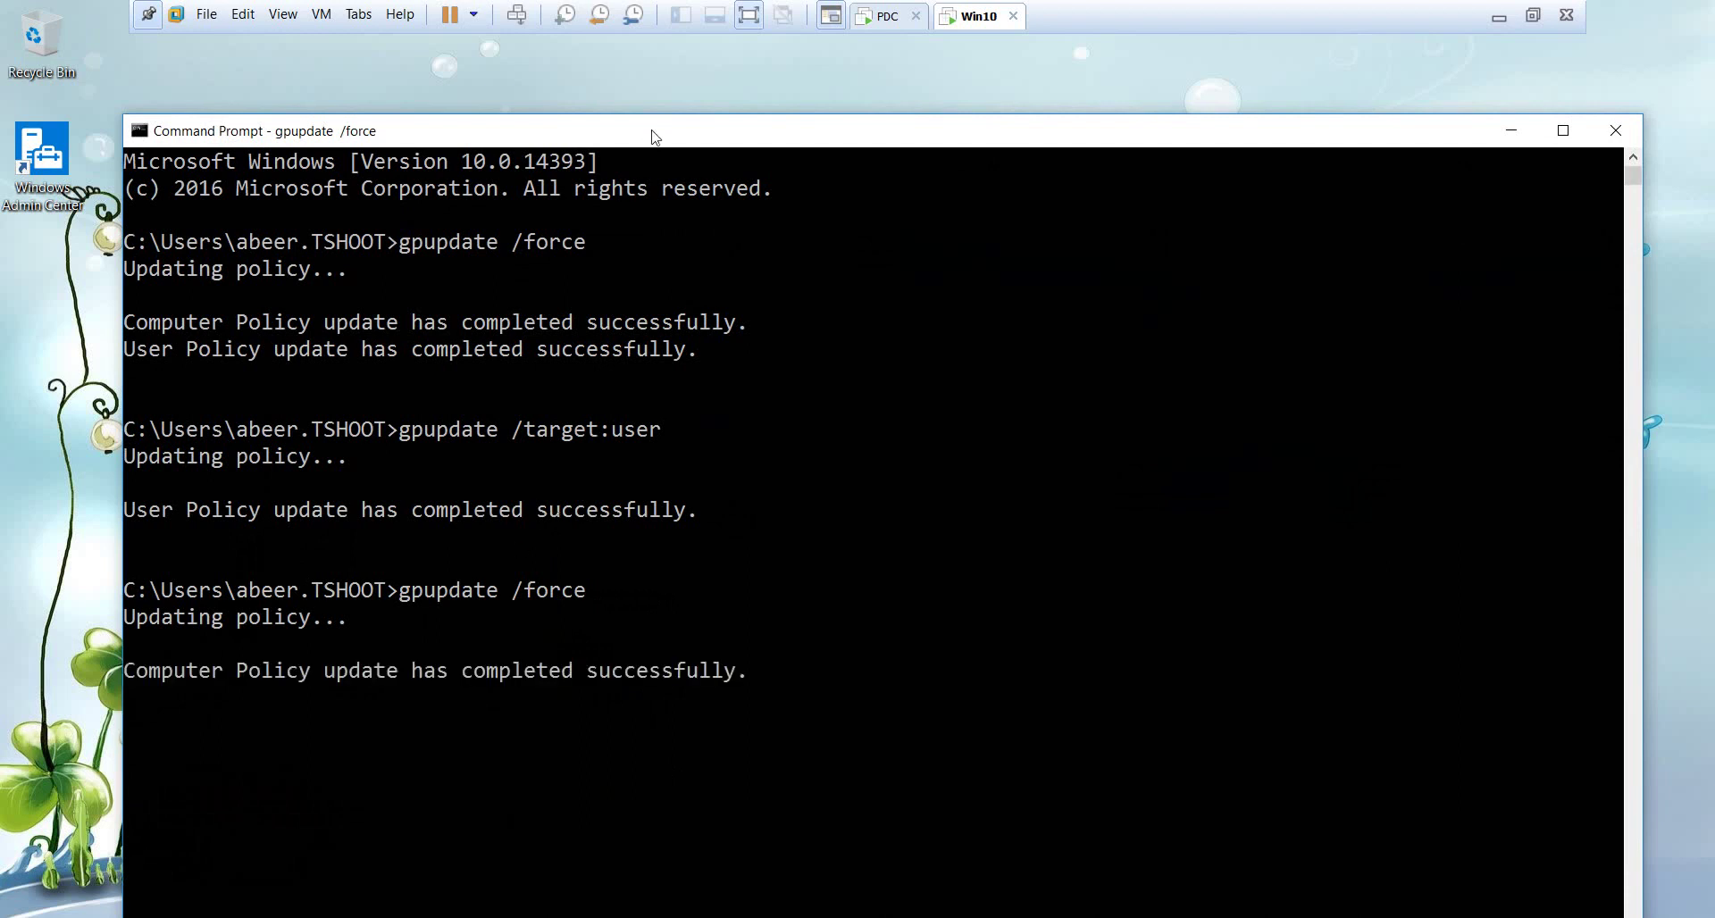
drag(655, 137, 648, 82)
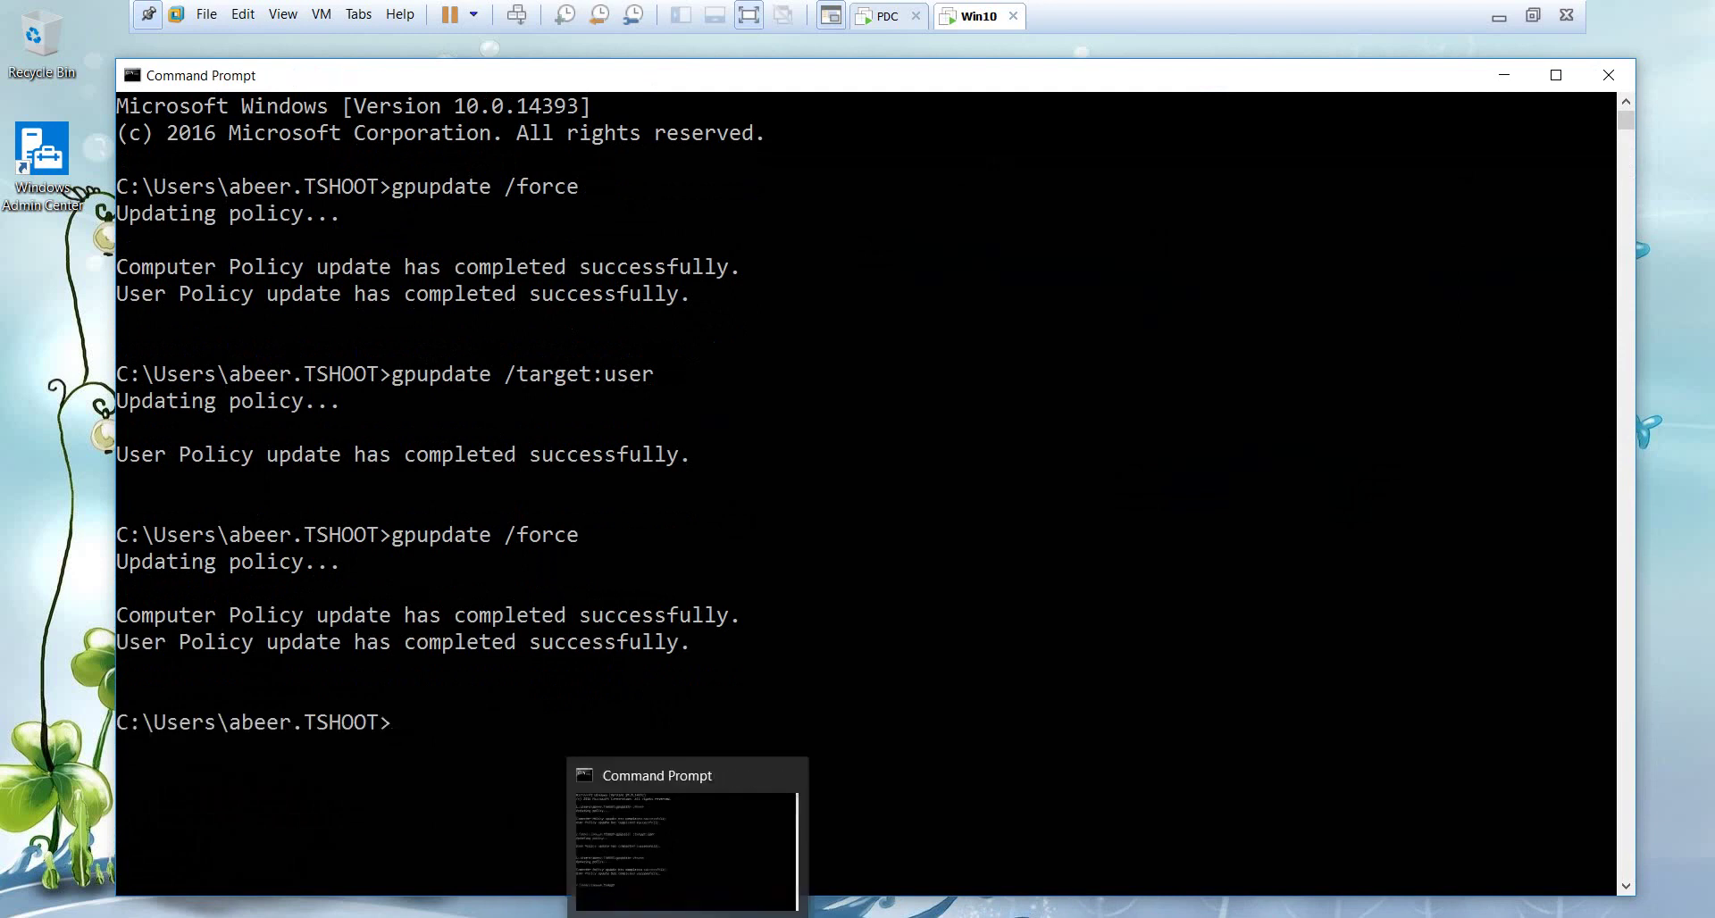
Minimize Command Prompt and test the C drive shortcut again, dismissing any resulting message
click(672, 915)
double_click(963, 287)
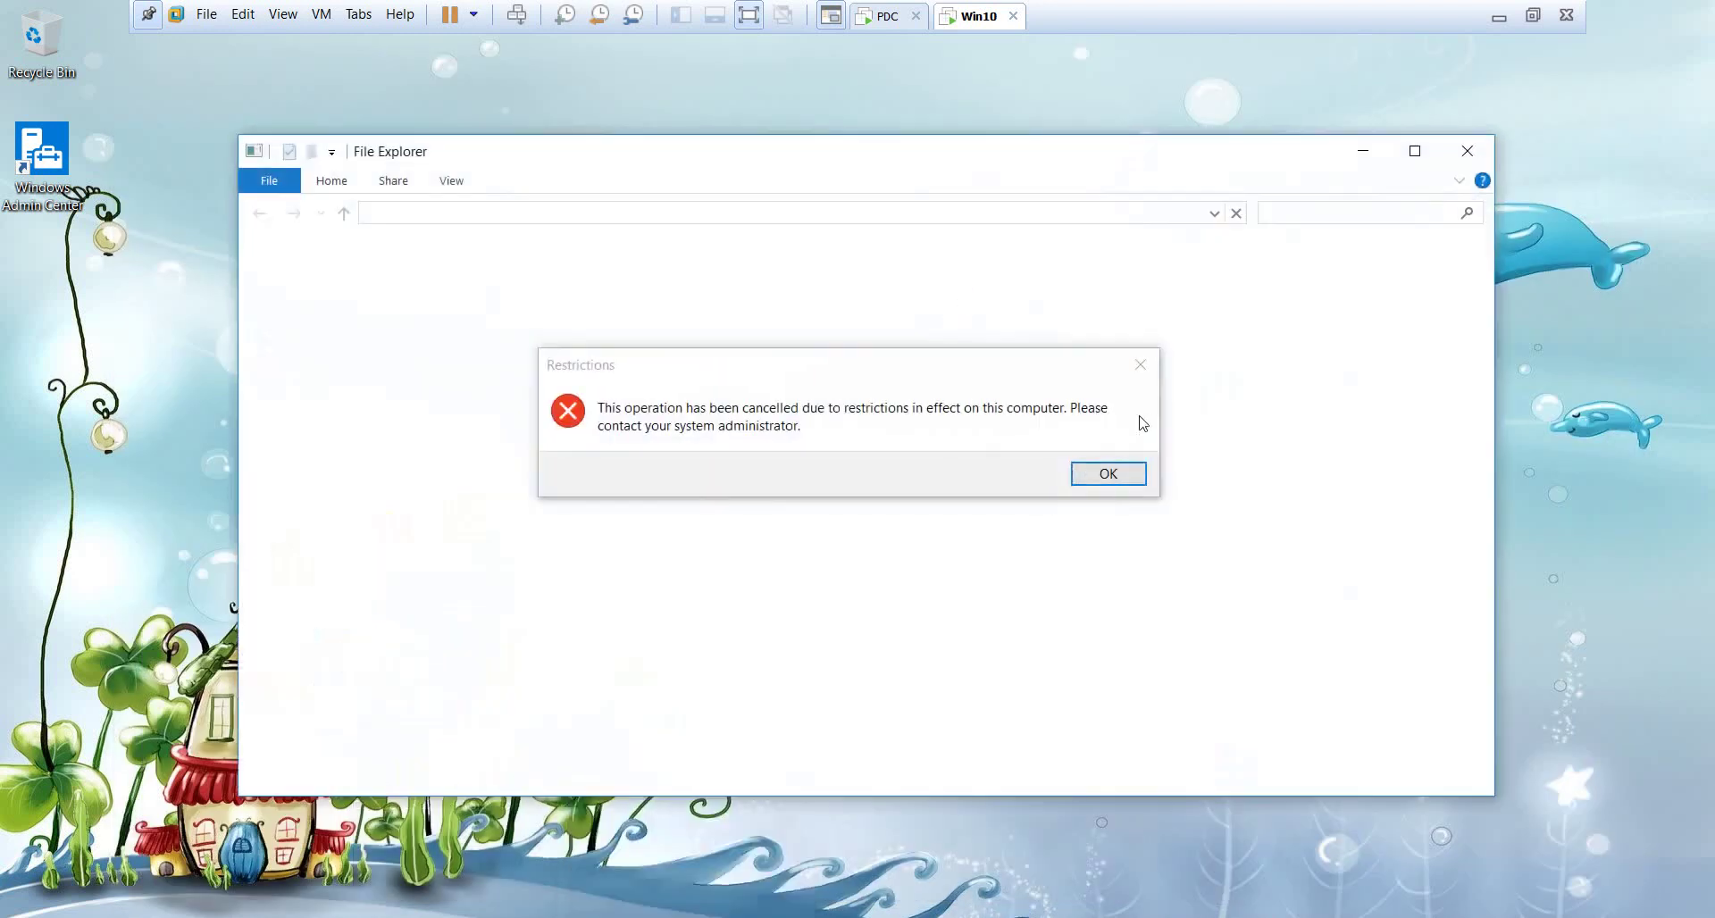
click(1115, 471)
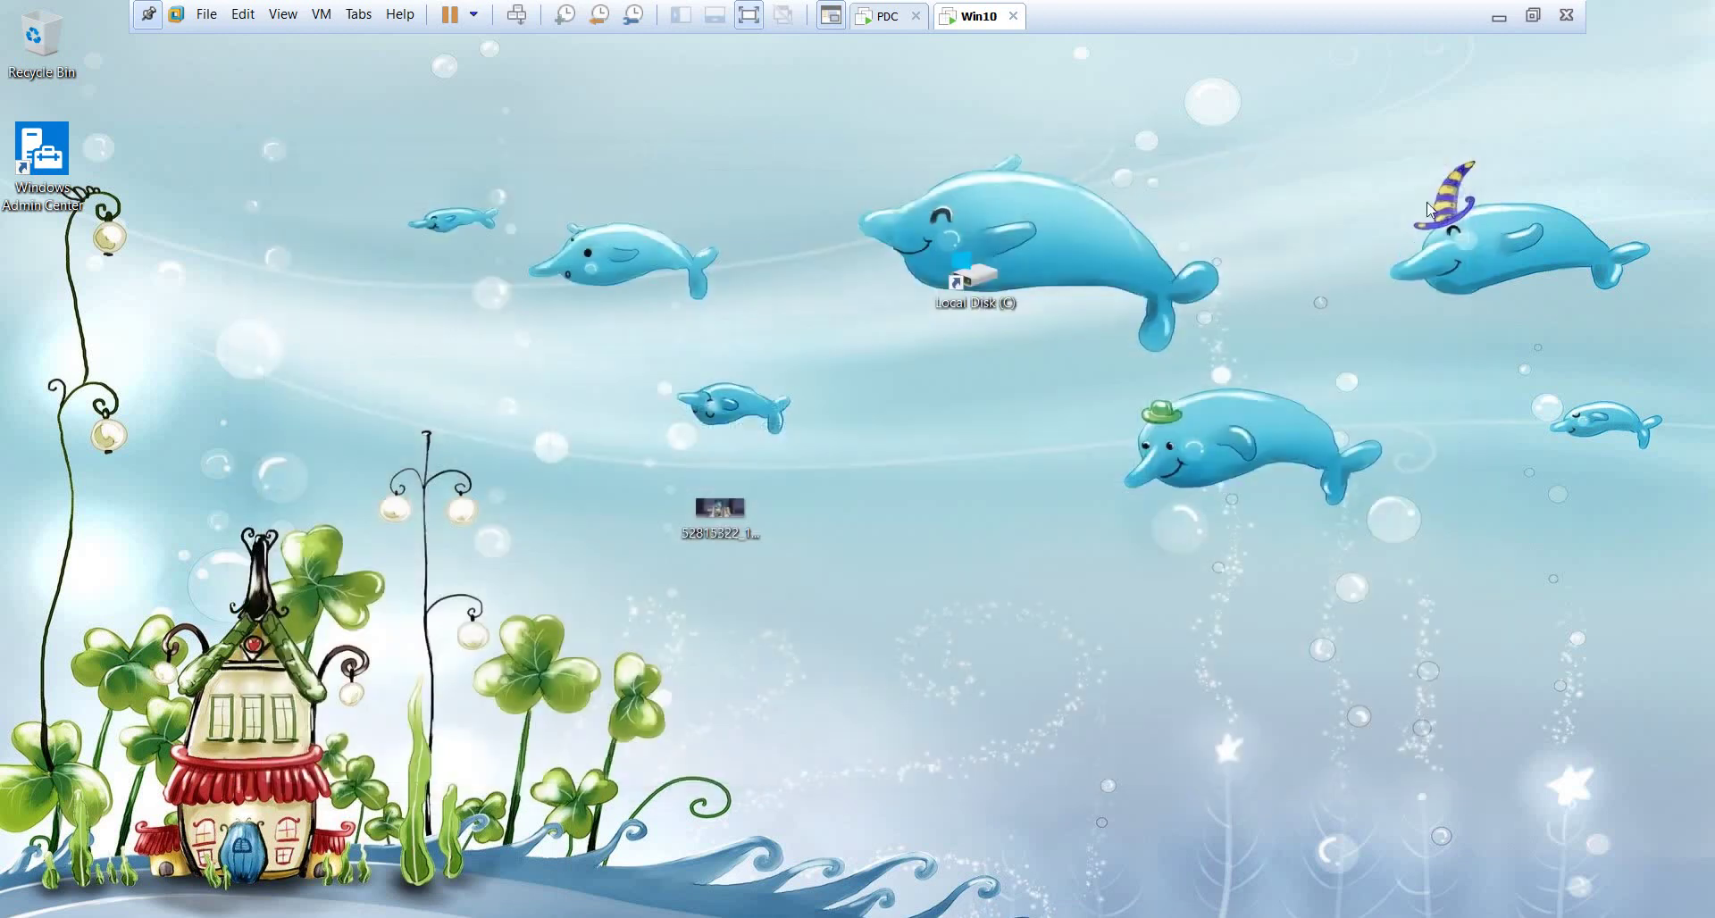
Try to open the C drive by entering c: as the path in File Explorer, and dismiss any resulting message
key(super+e)
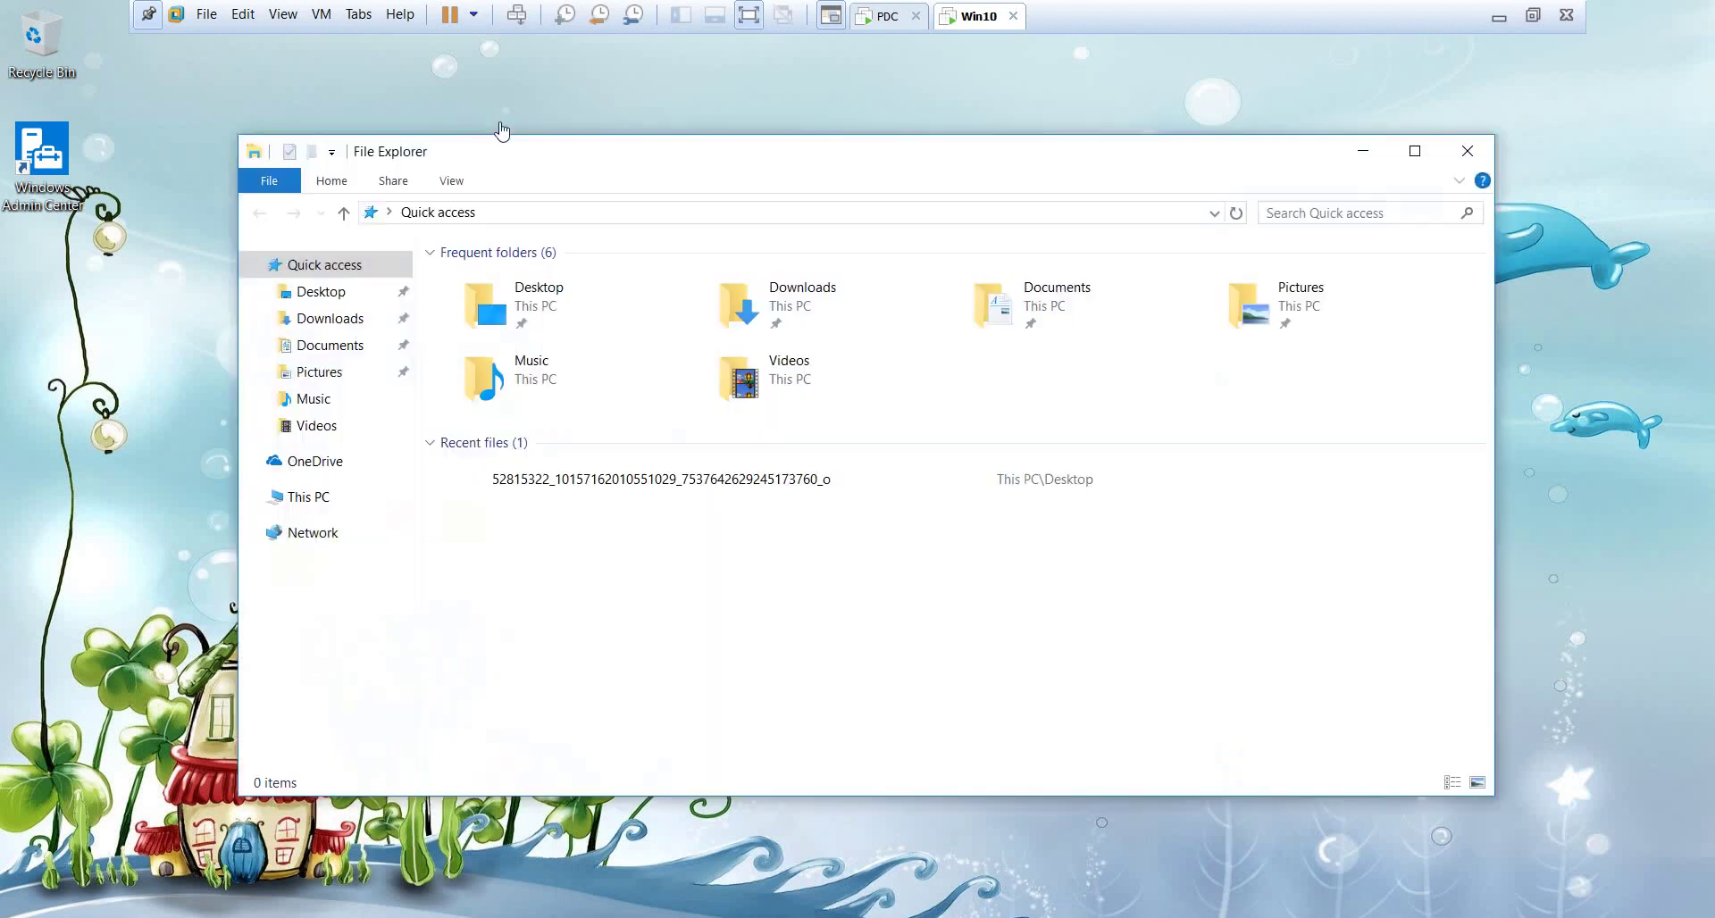
click(564, 220)
text(c:)
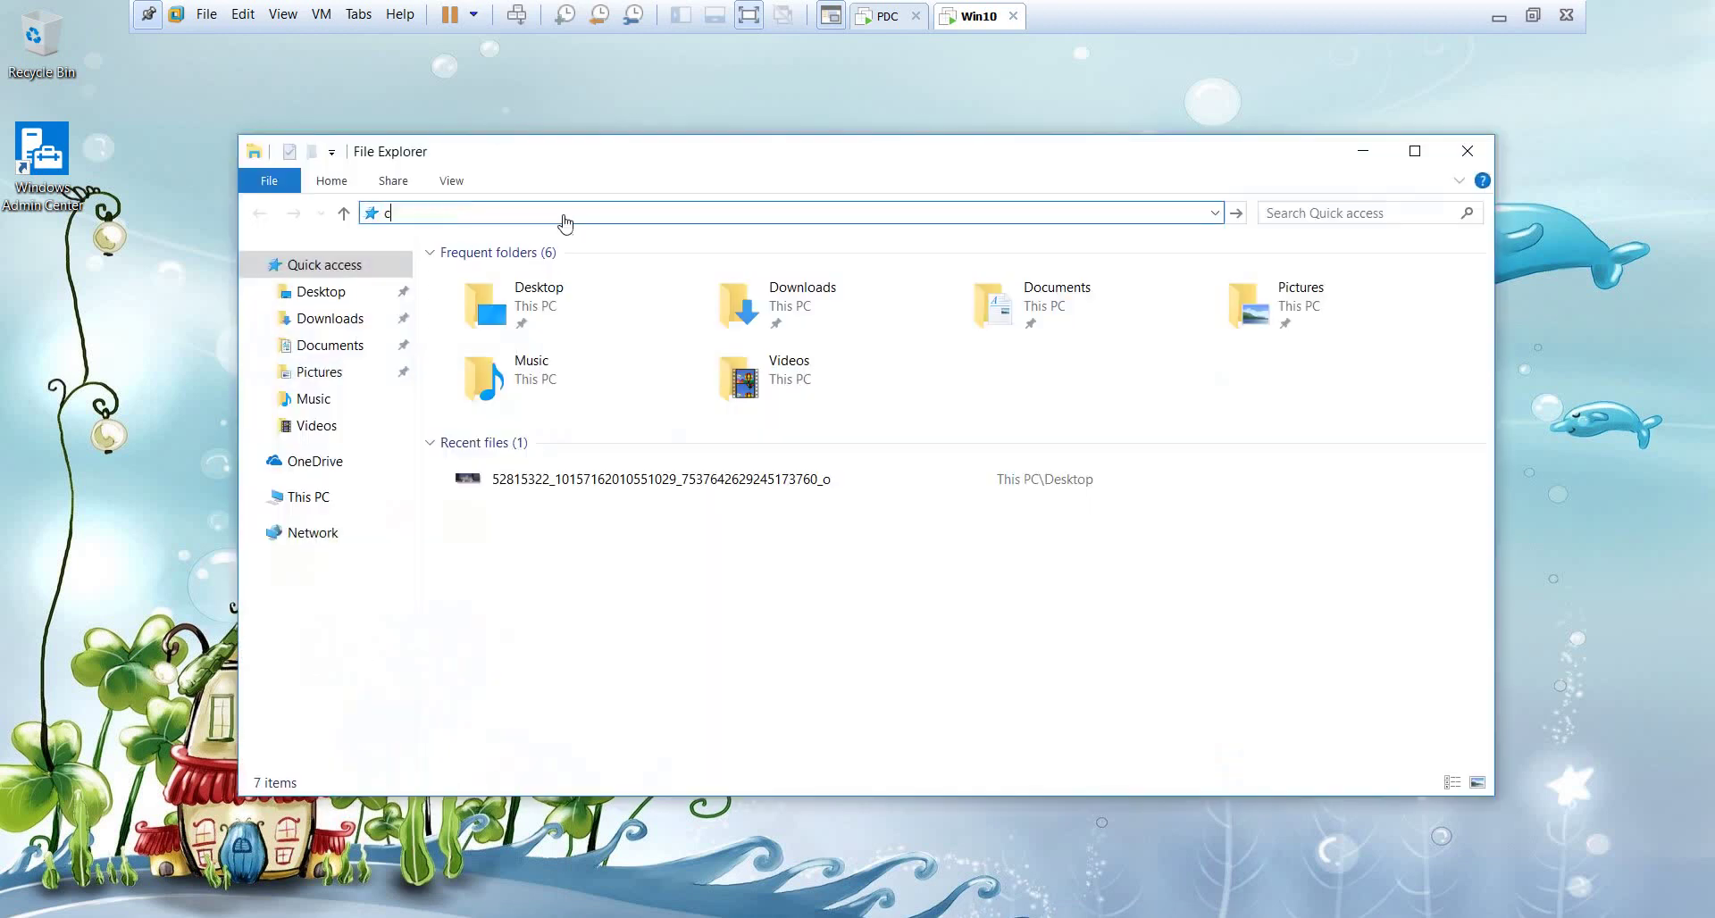
key(Return)
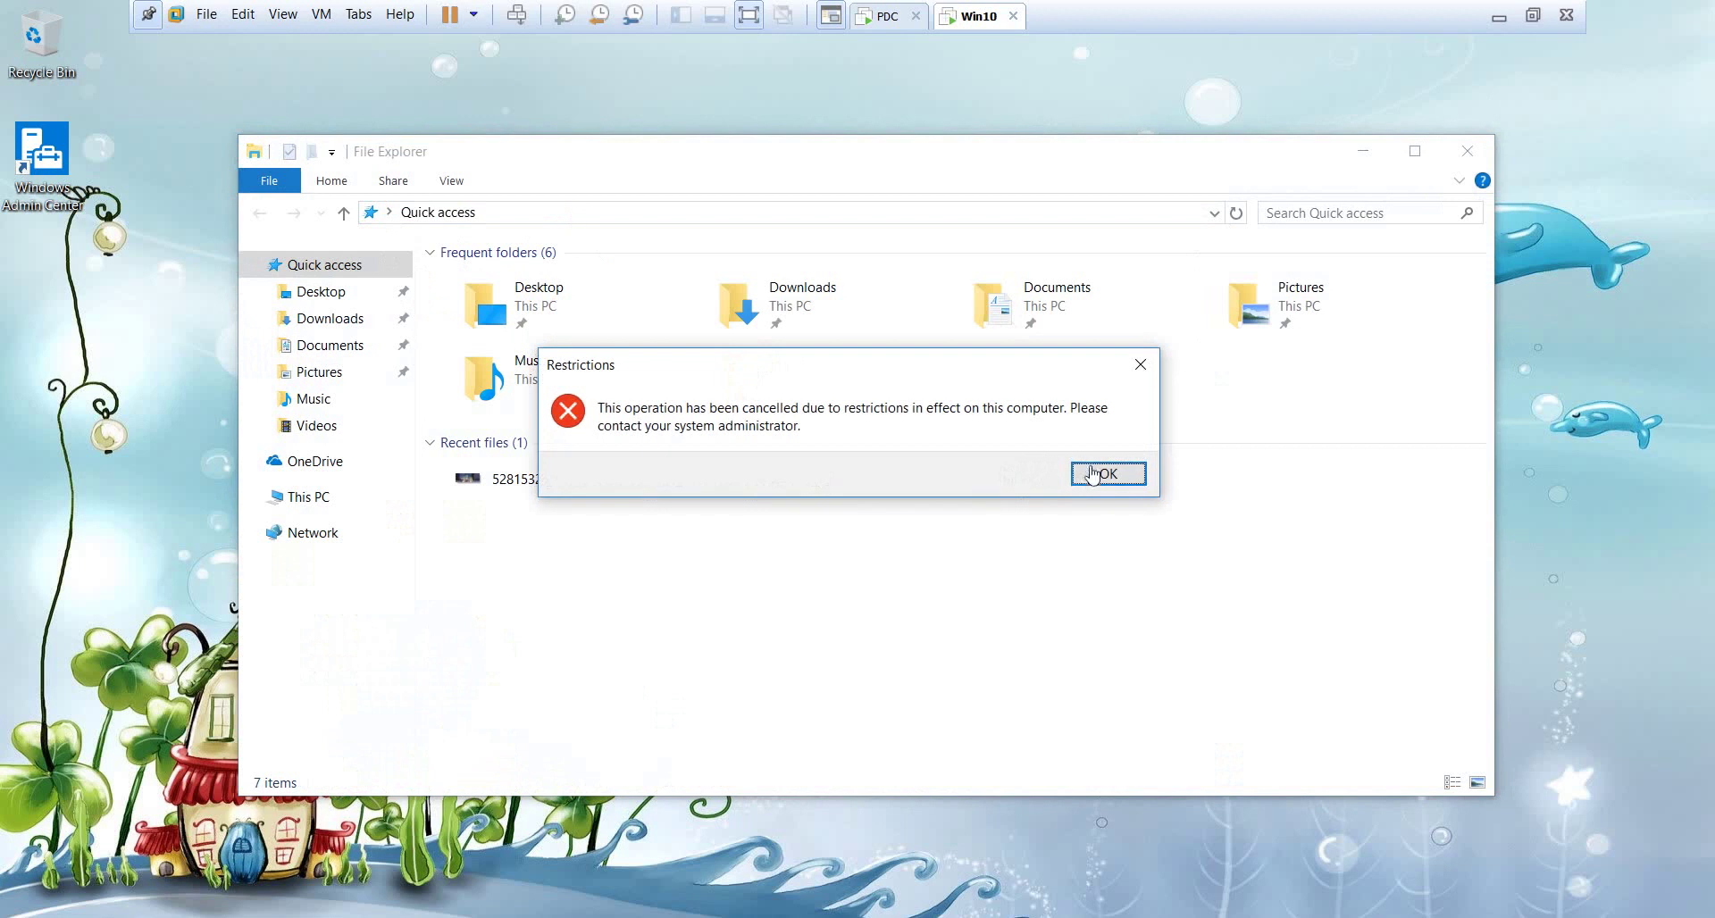
click(1090, 476)
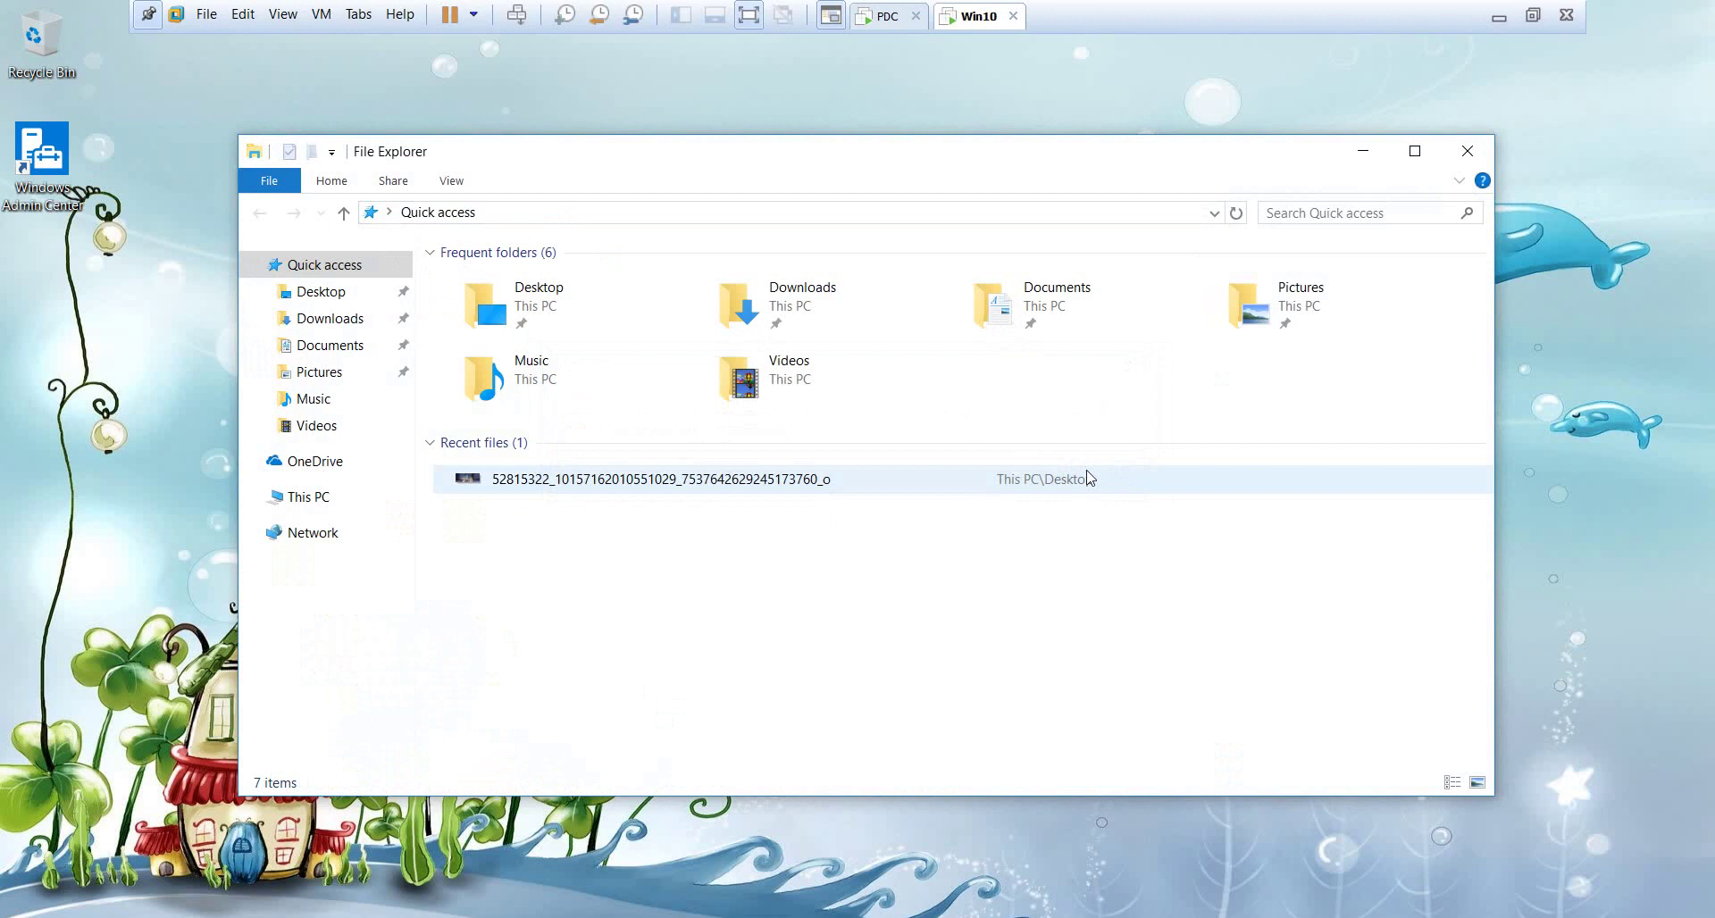
Test access to the Documents, Pictures and Downloads folders from Quick access, dismissing any messages, and close File Explorer
click(334, 358)
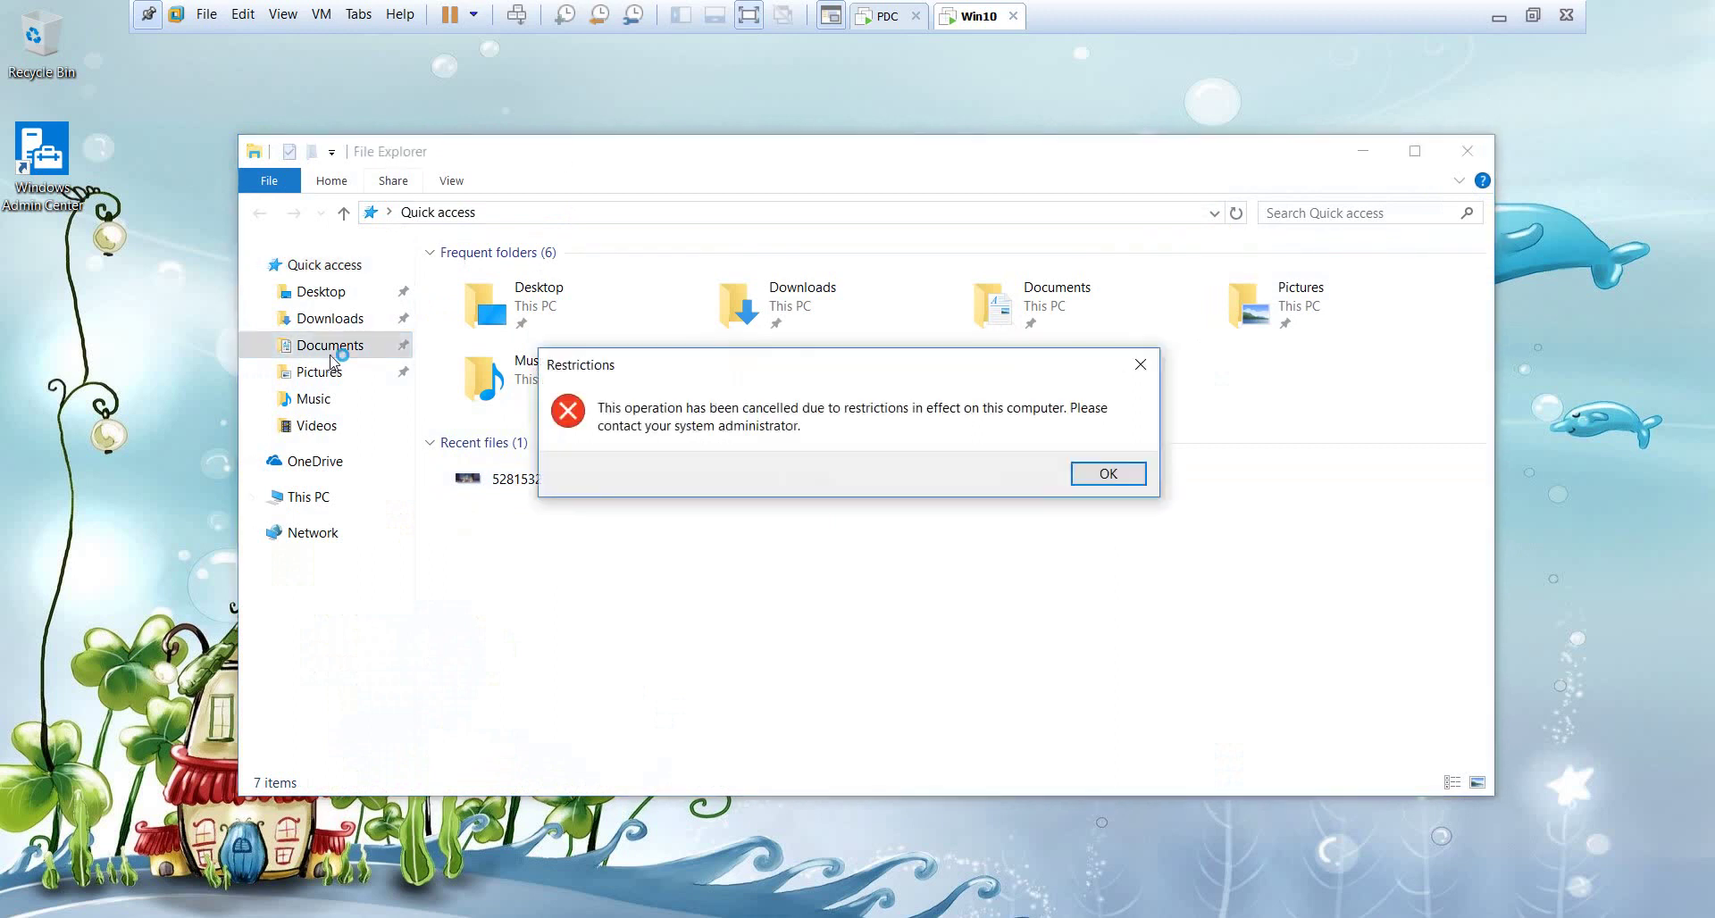
click(1103, 478)
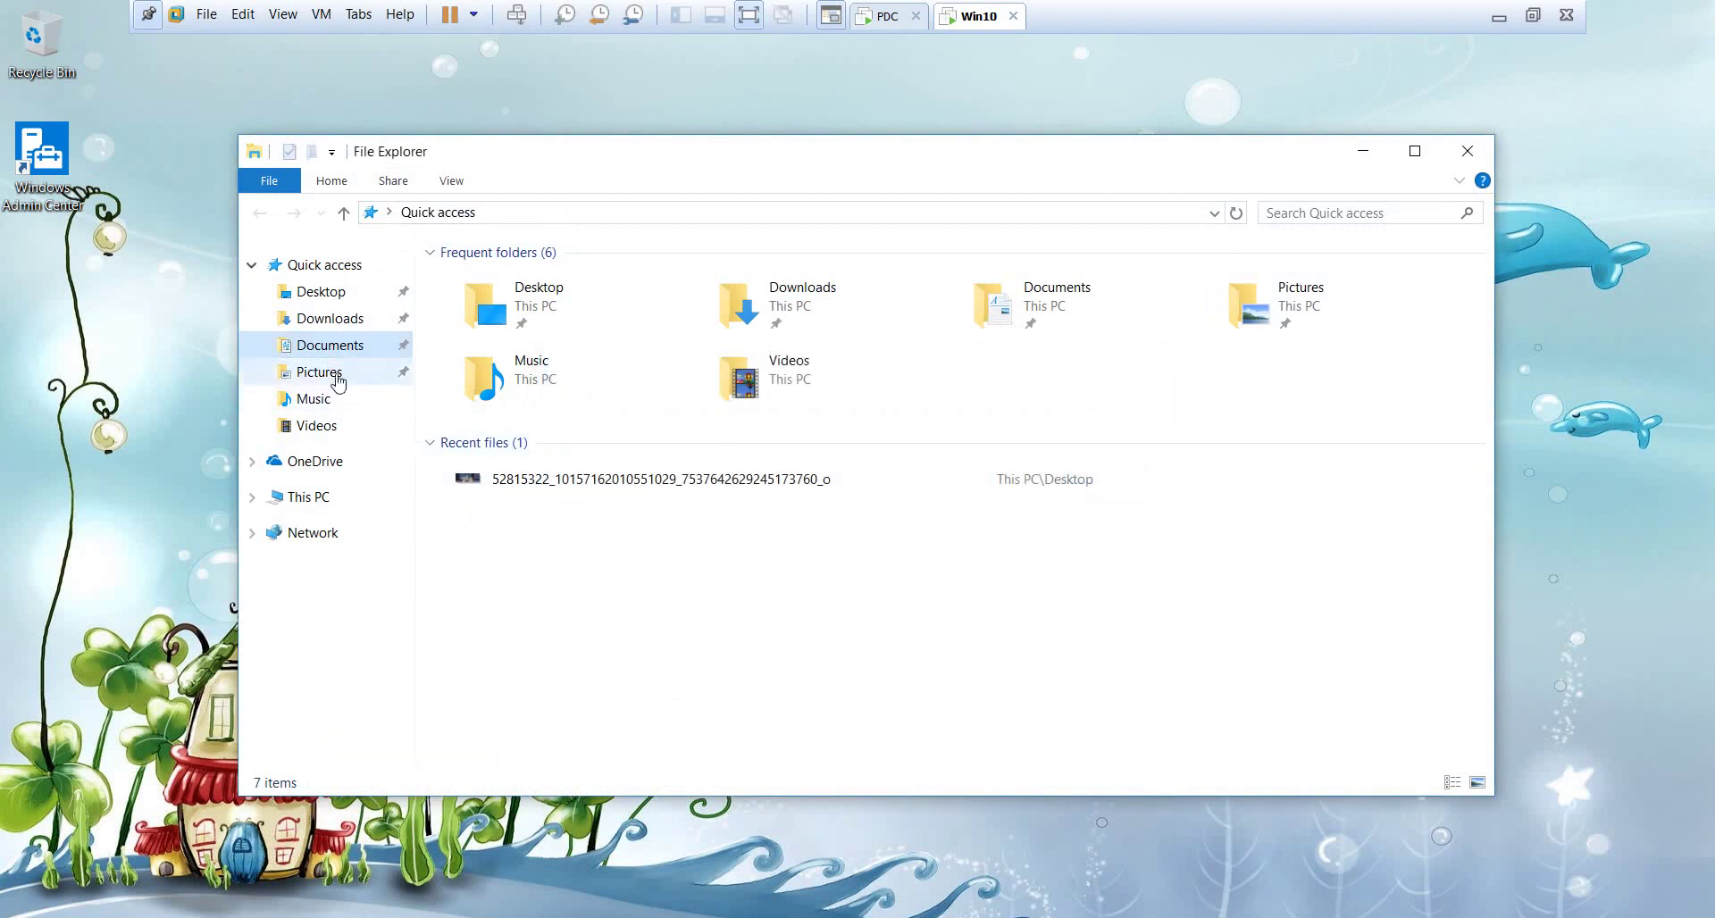
click(329, 373)
click(1097, 474)
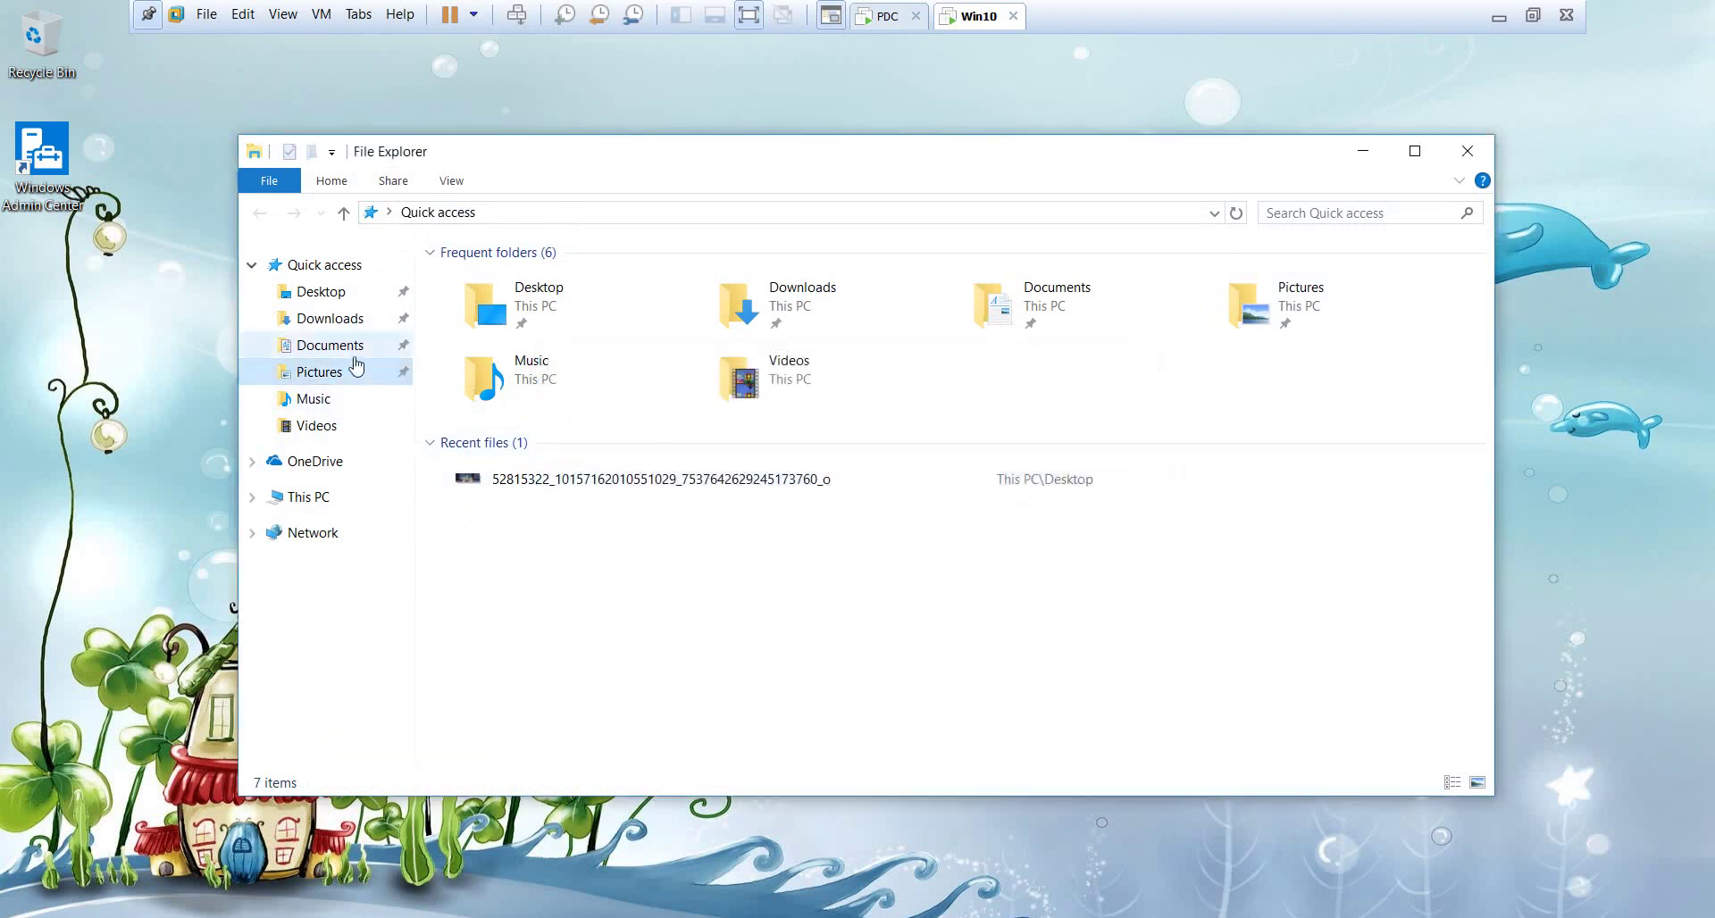
click(334, 320)
click(1106, 474)
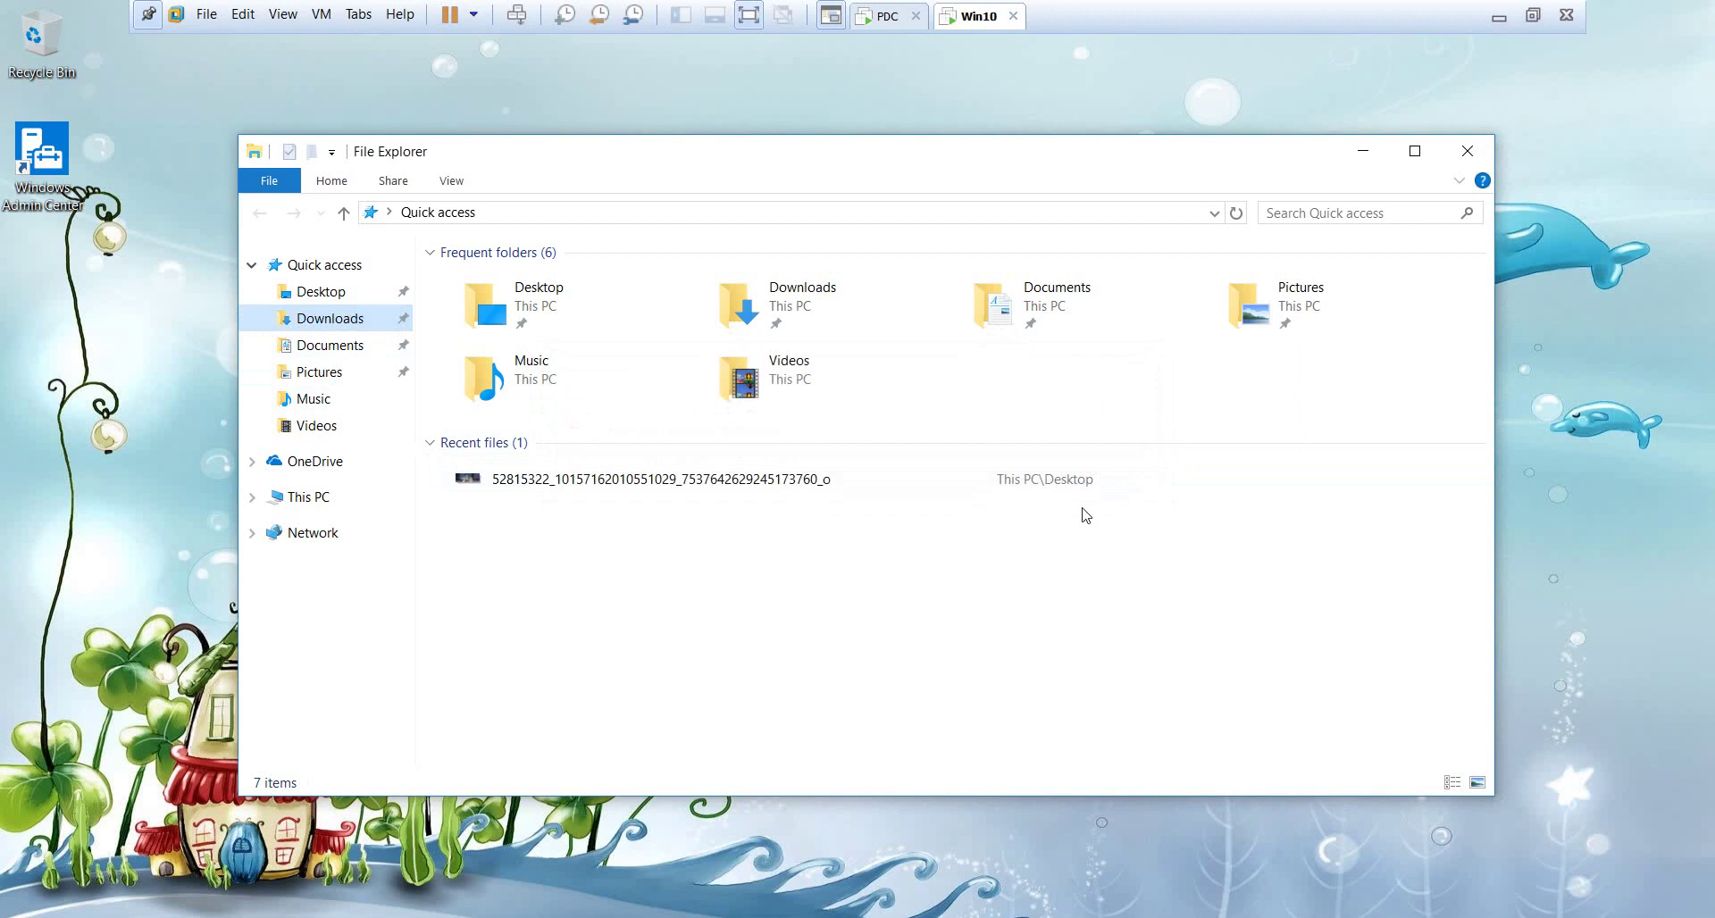
click(1468, 150)
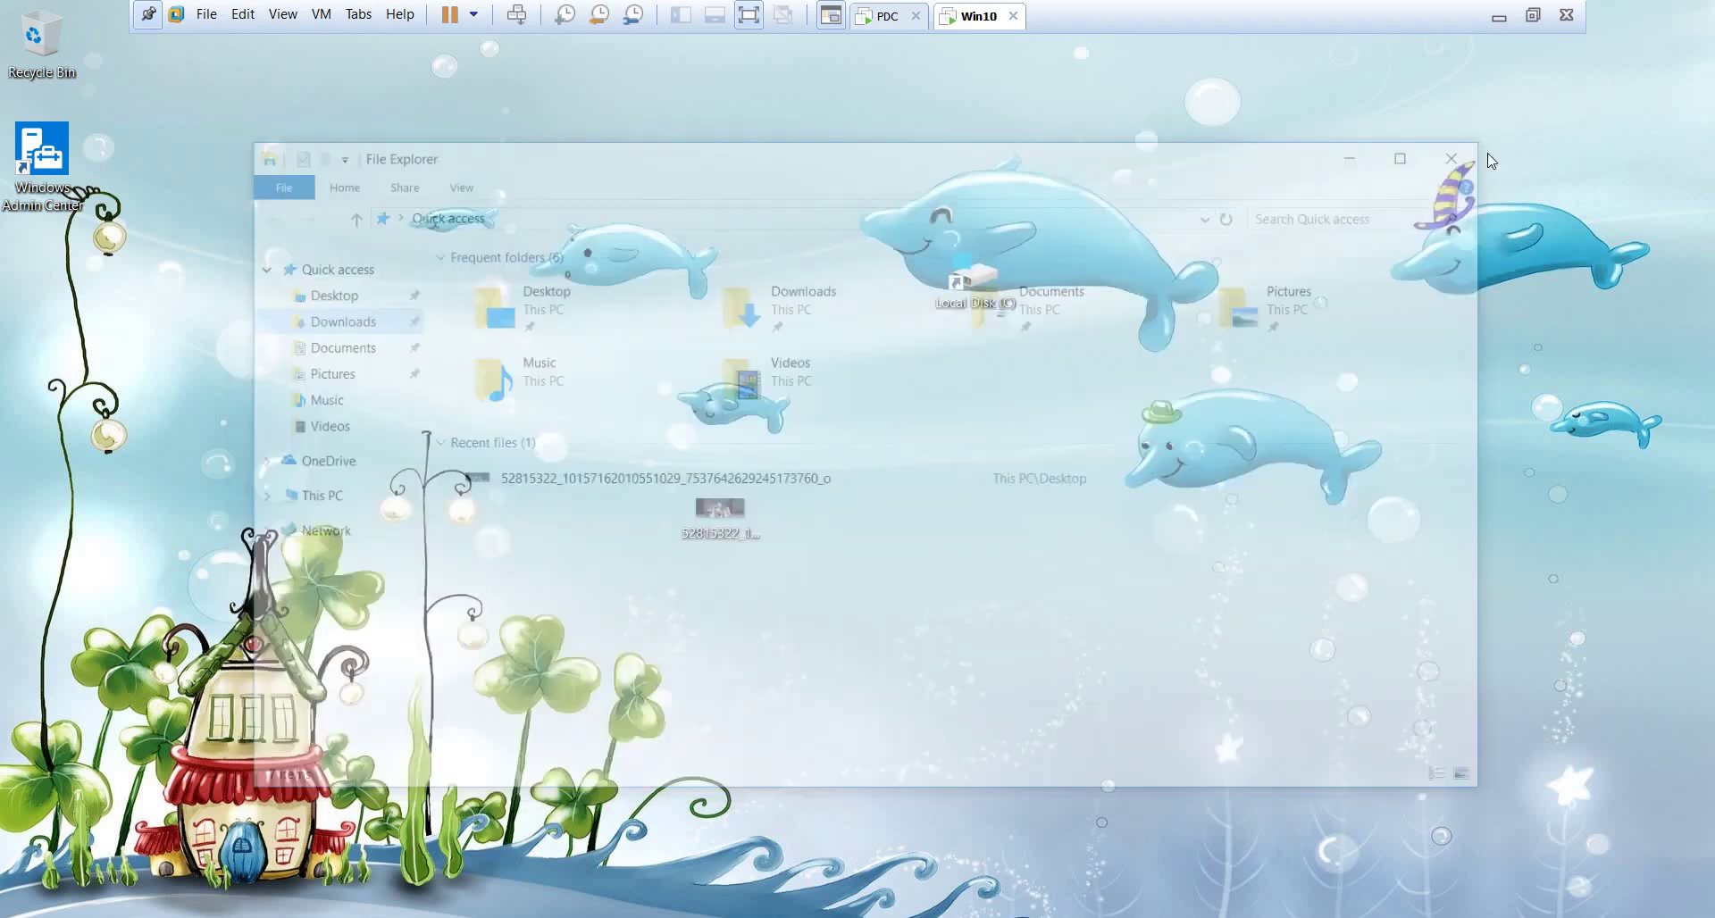
Create a new text document on the Win10 desktop, keeping its default name
right_click(533, 328)
mouse_move(720, 516)
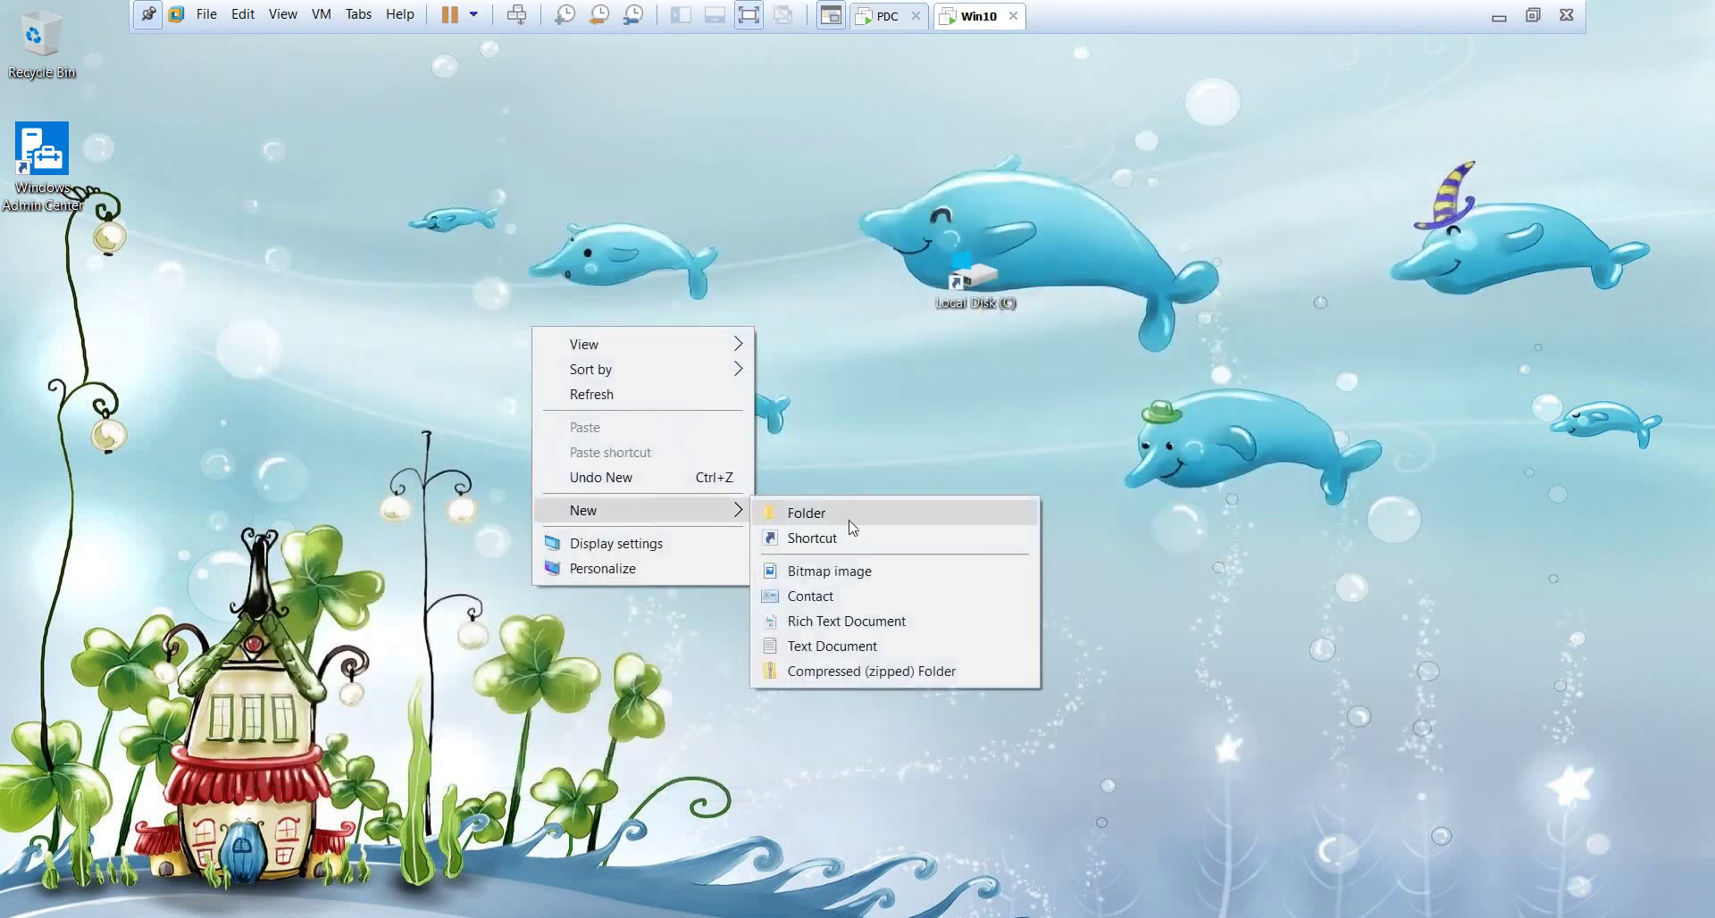
click(853, 643)
click(900, 603)
drag(590, 420, 515, 349)
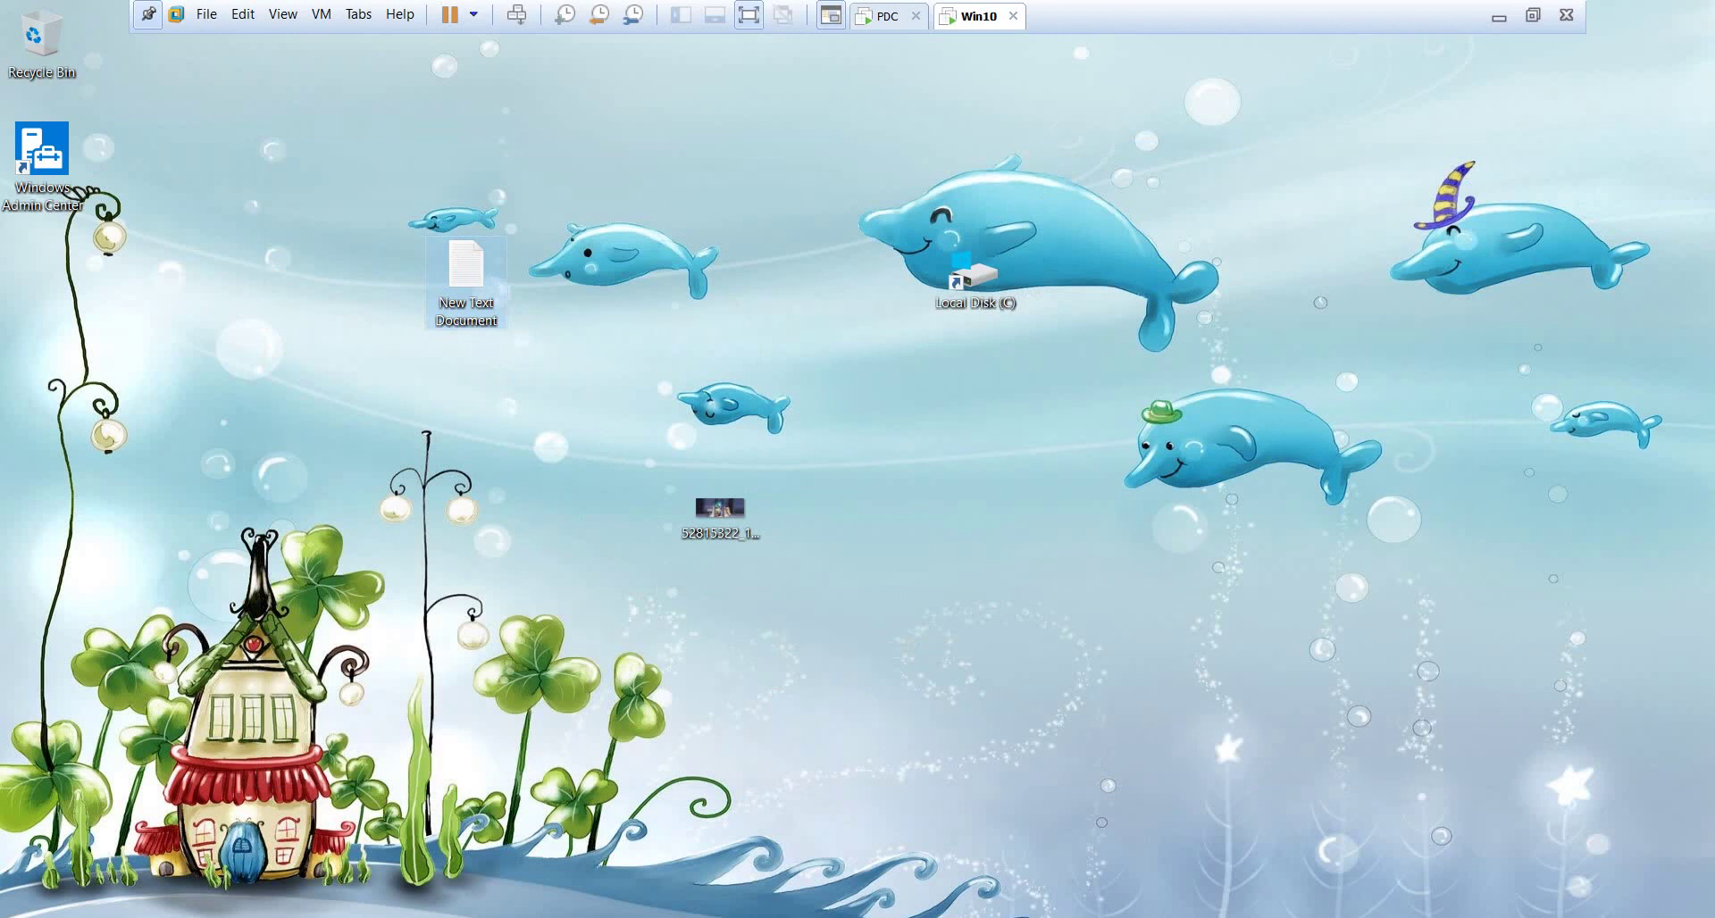
Test opening the Desktop folder from Quick access in File Explorer, dismiss any message, and close the window
key(super+e)
click(344, 293)
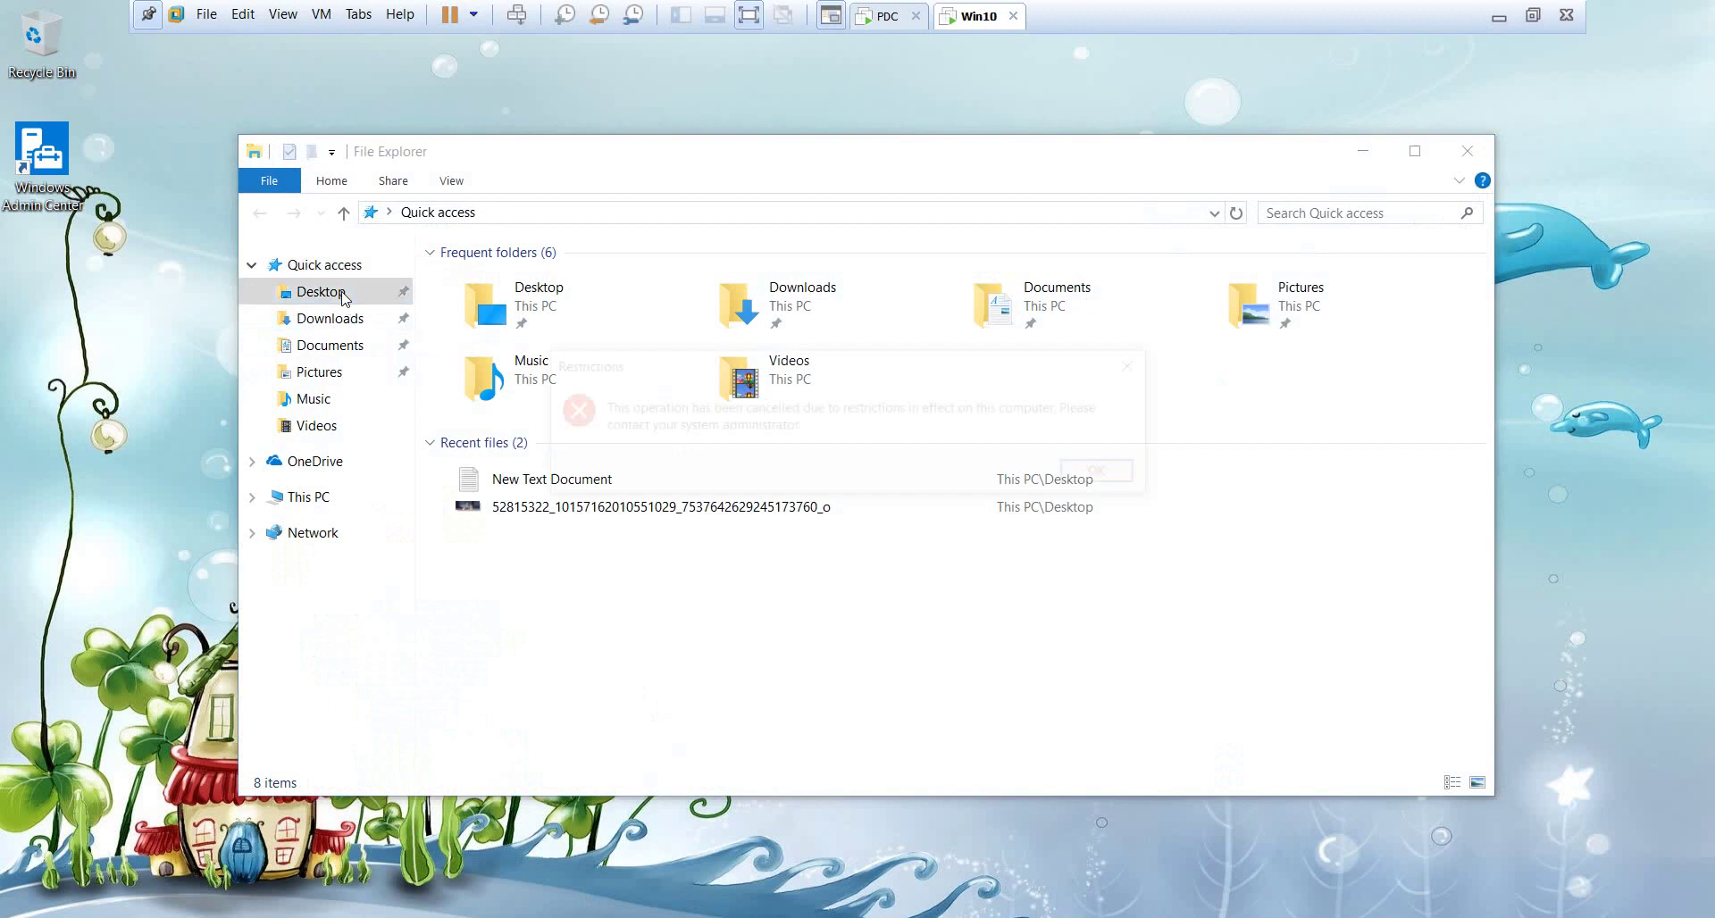
click(1108, 475)
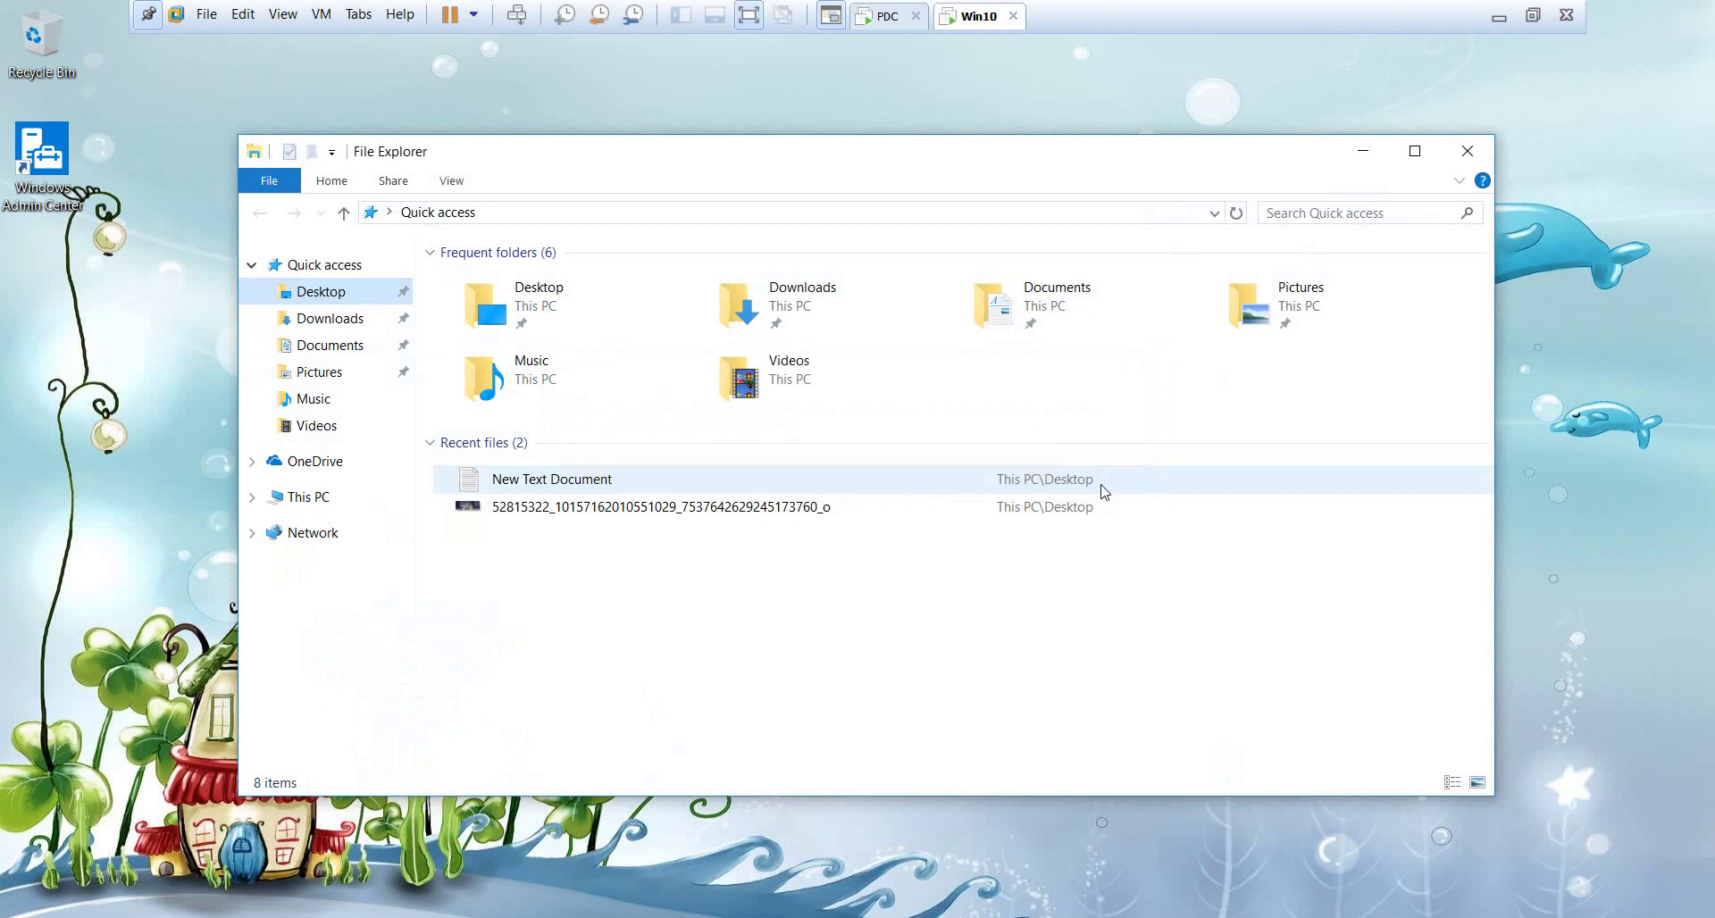
click(1468, 150)
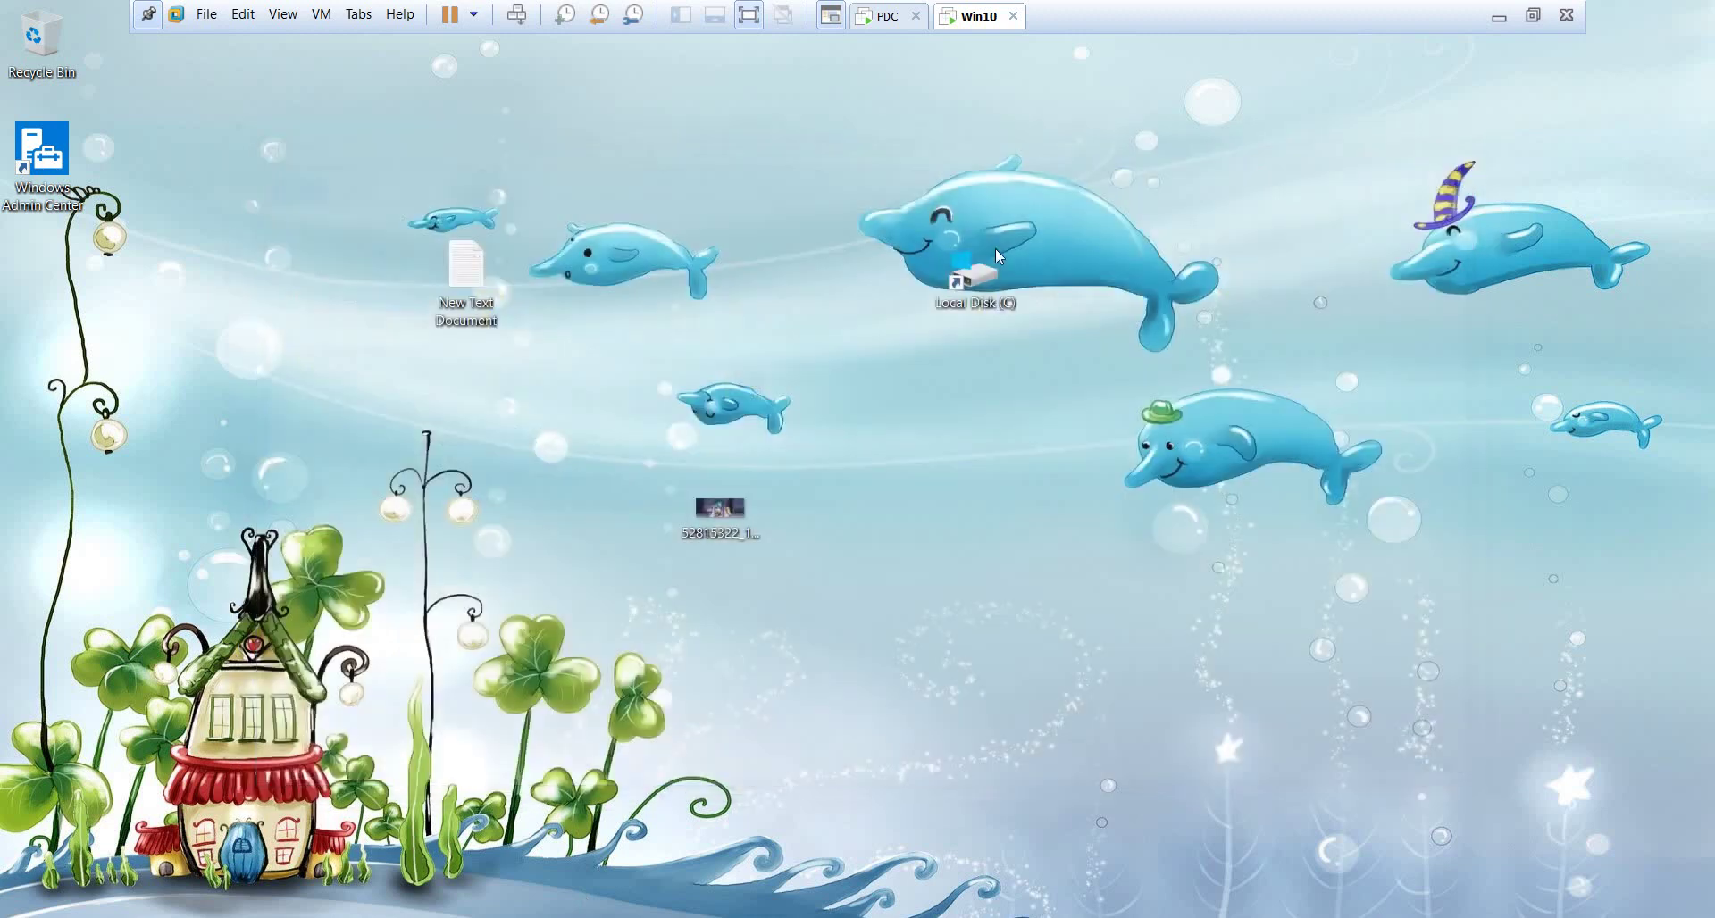
Create a folder named "data" on the desktop and try to open it, dismissing any resulting message
right_click(895, 243)
mouse_move(1015, 432)
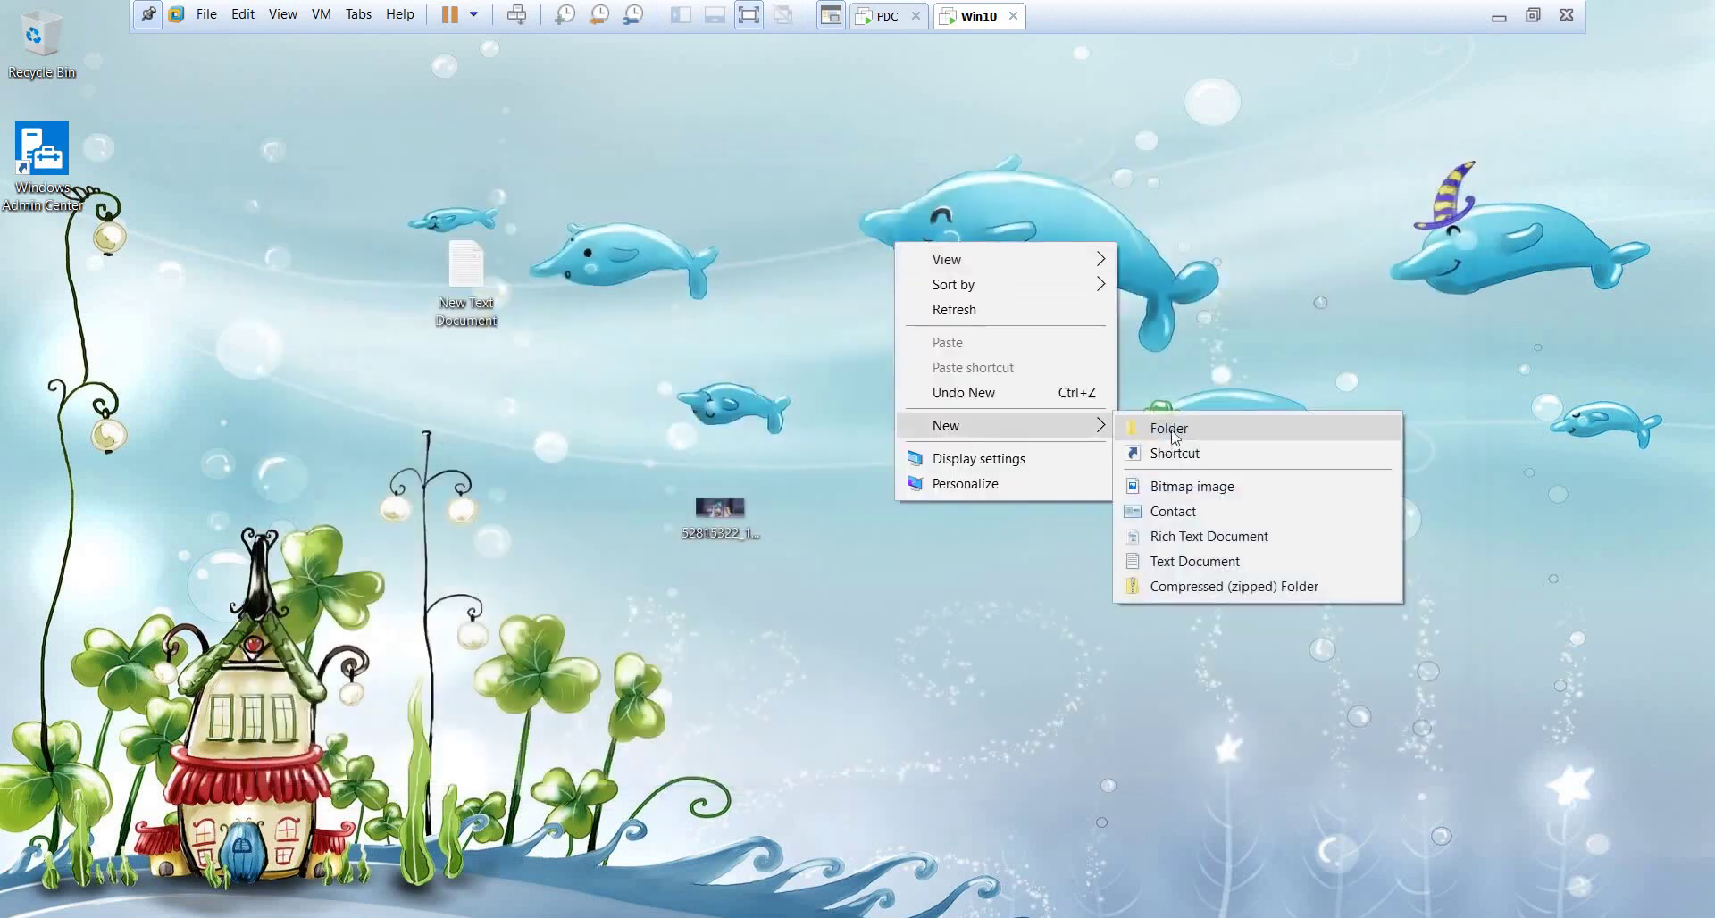
click(1175, 430)
text(data)
key(Return)
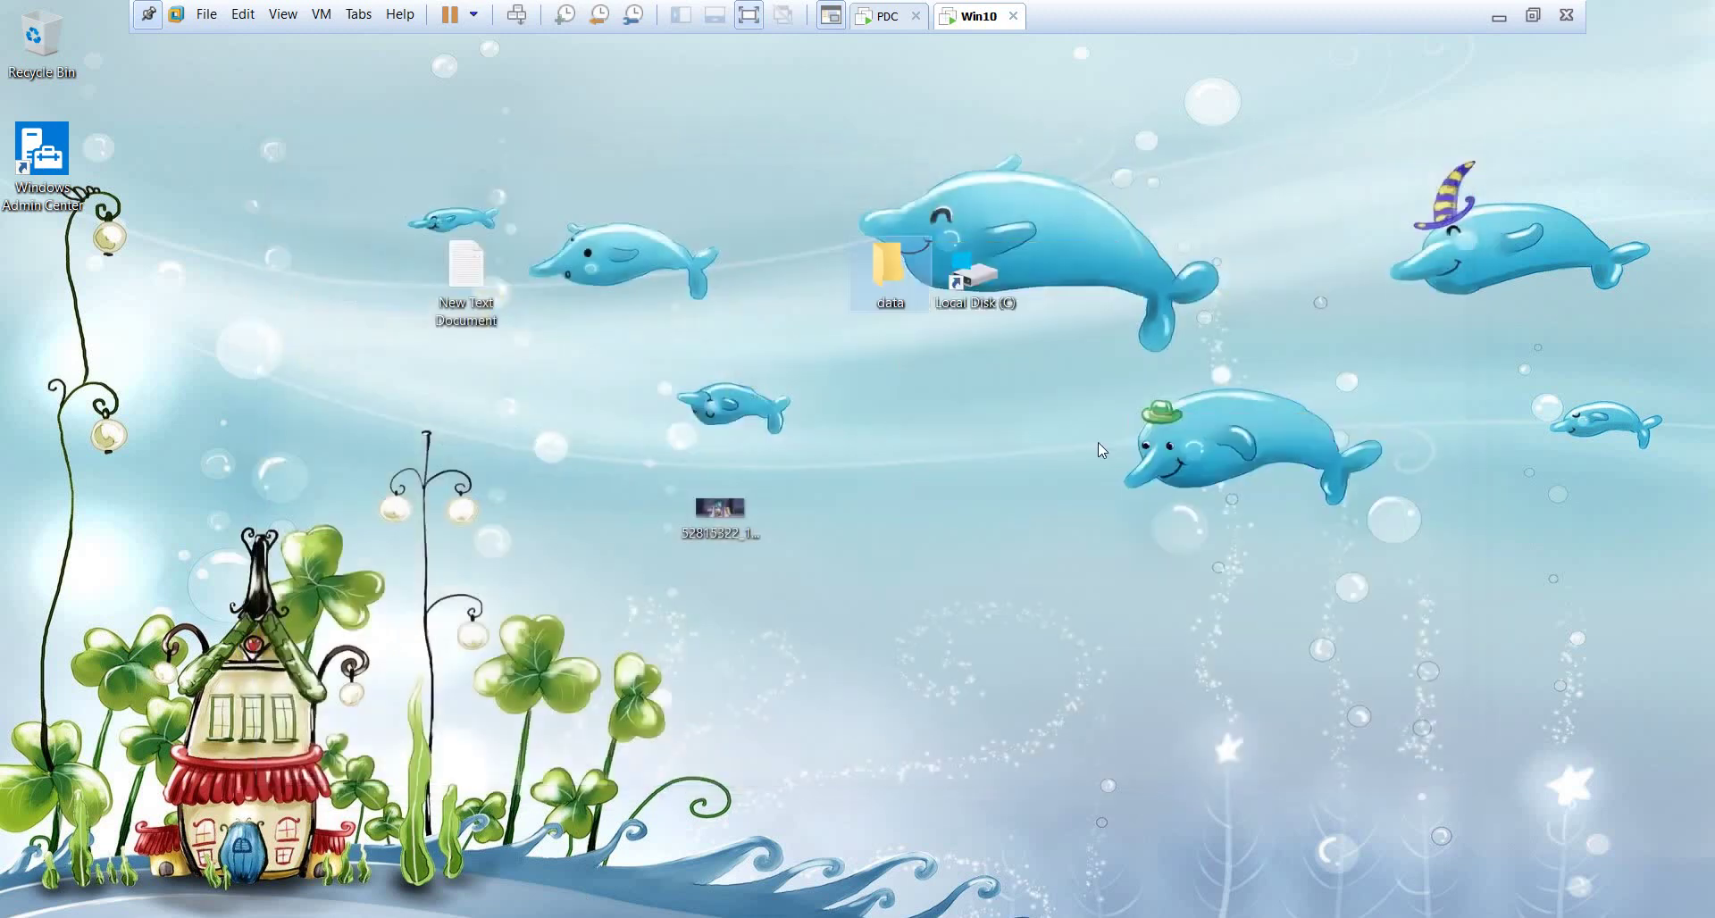
double_click(893, 277)
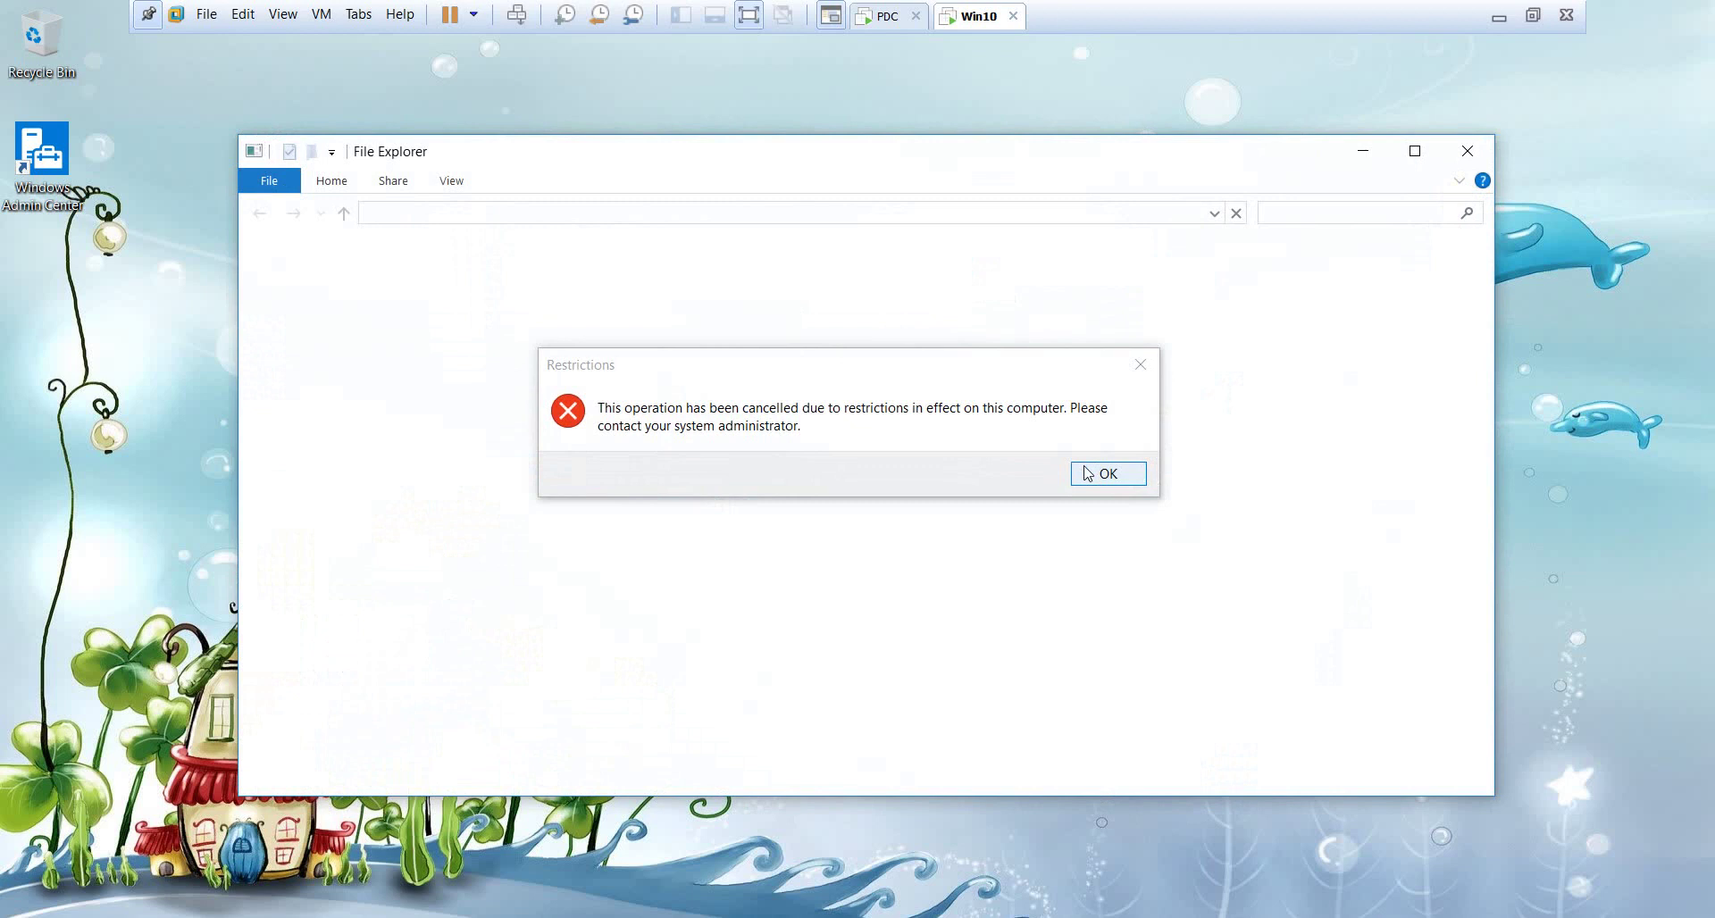
click(1088, 474)
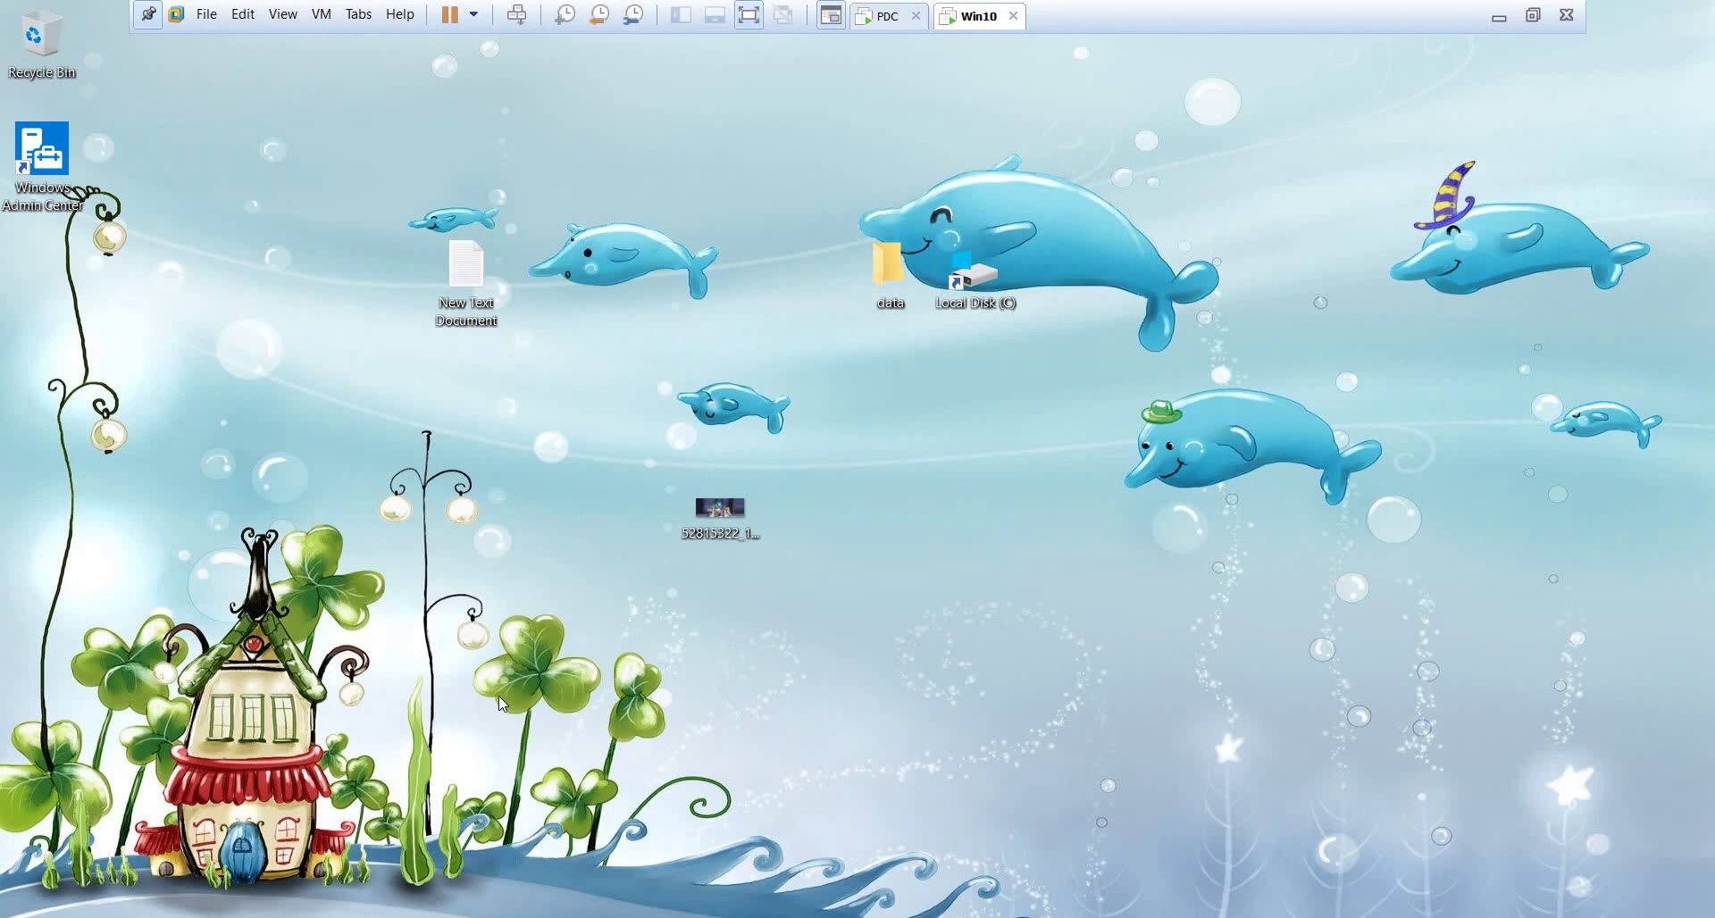
Examine the target location of the Documents folder in its properties, and cancel without changes
key(super+e)
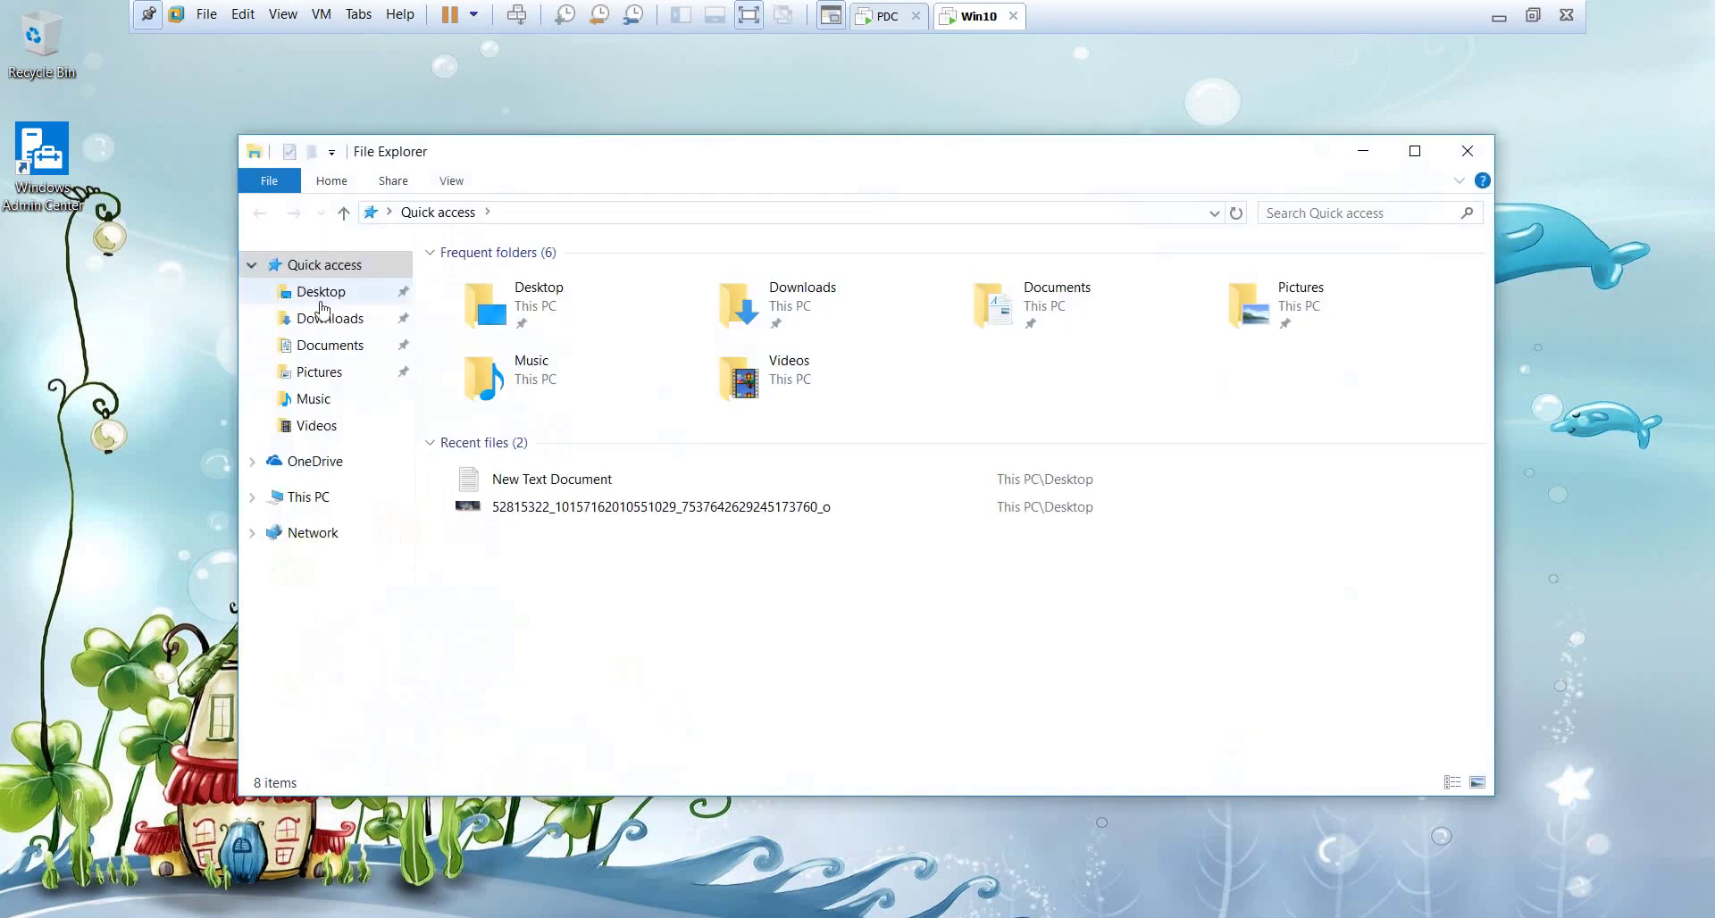
right_click(347, 348)
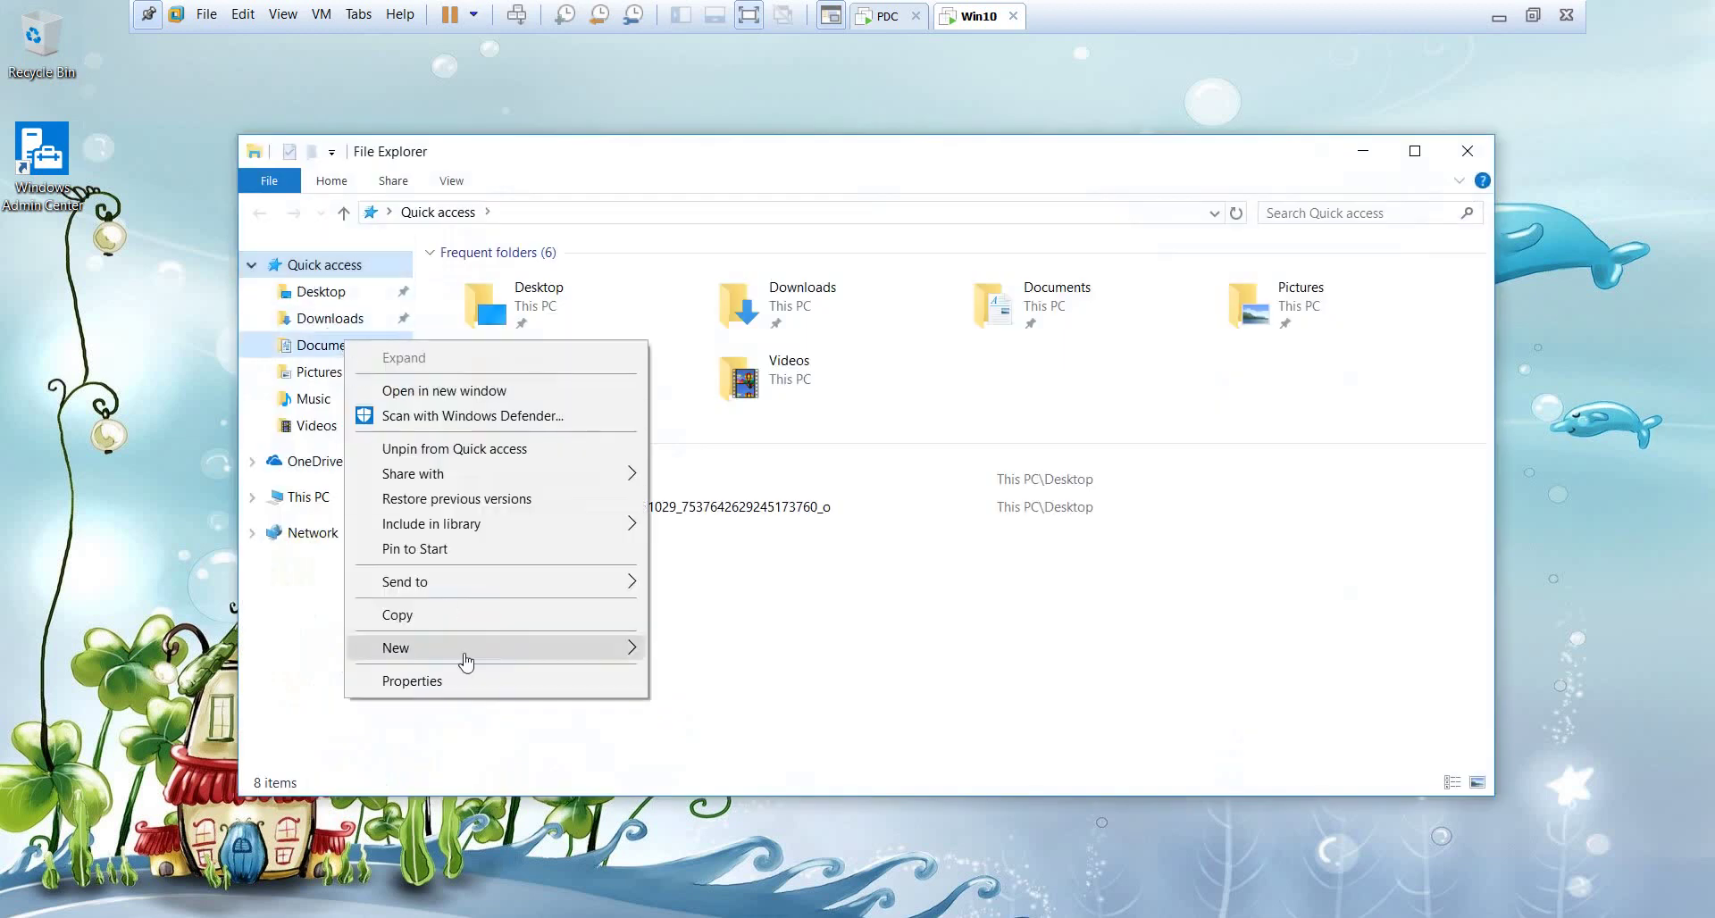
click(474, 684)
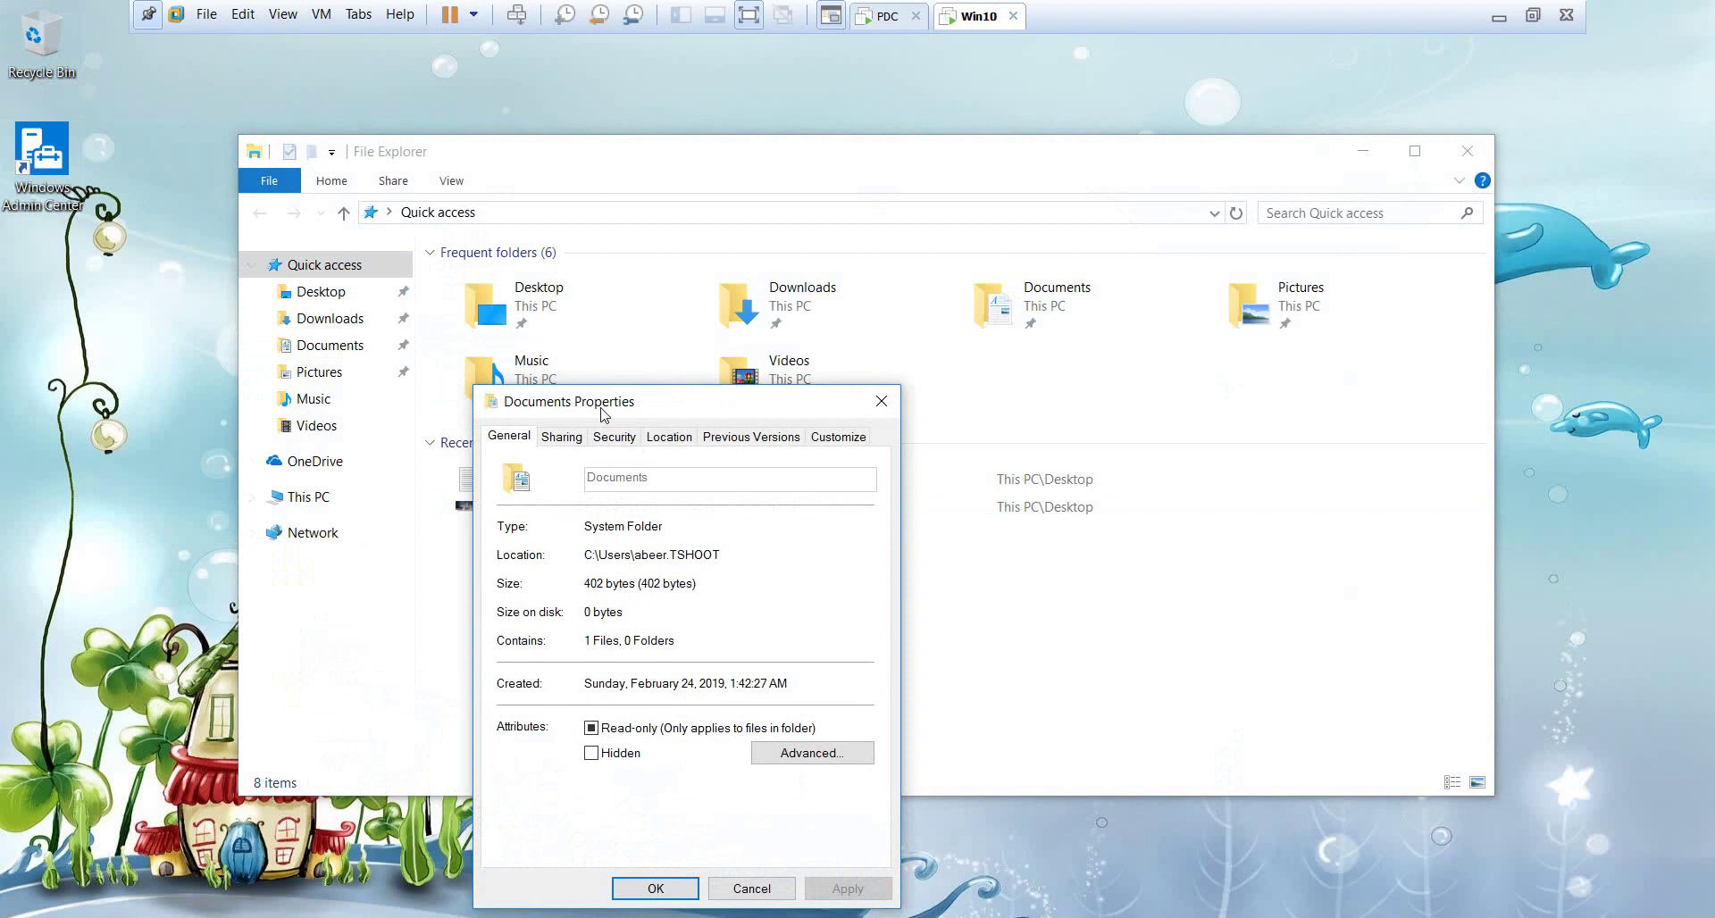
drag(602, 404, 569, 315)
click(640, 349)
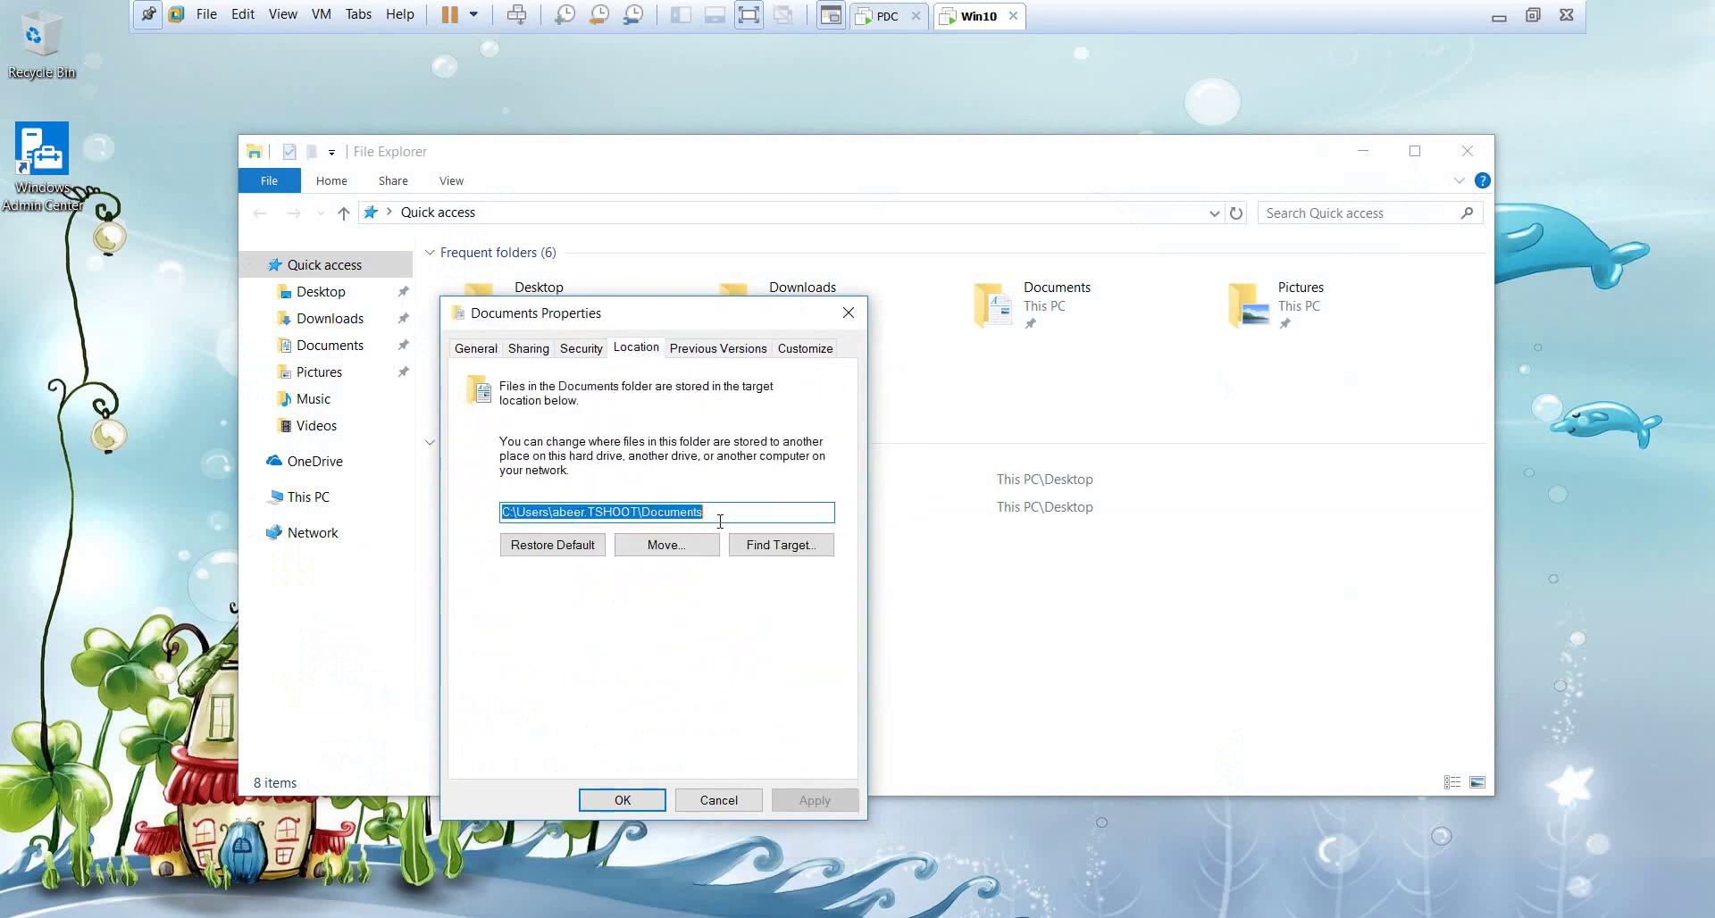
drag(730, 512, 482, 514)
click(719, 801)
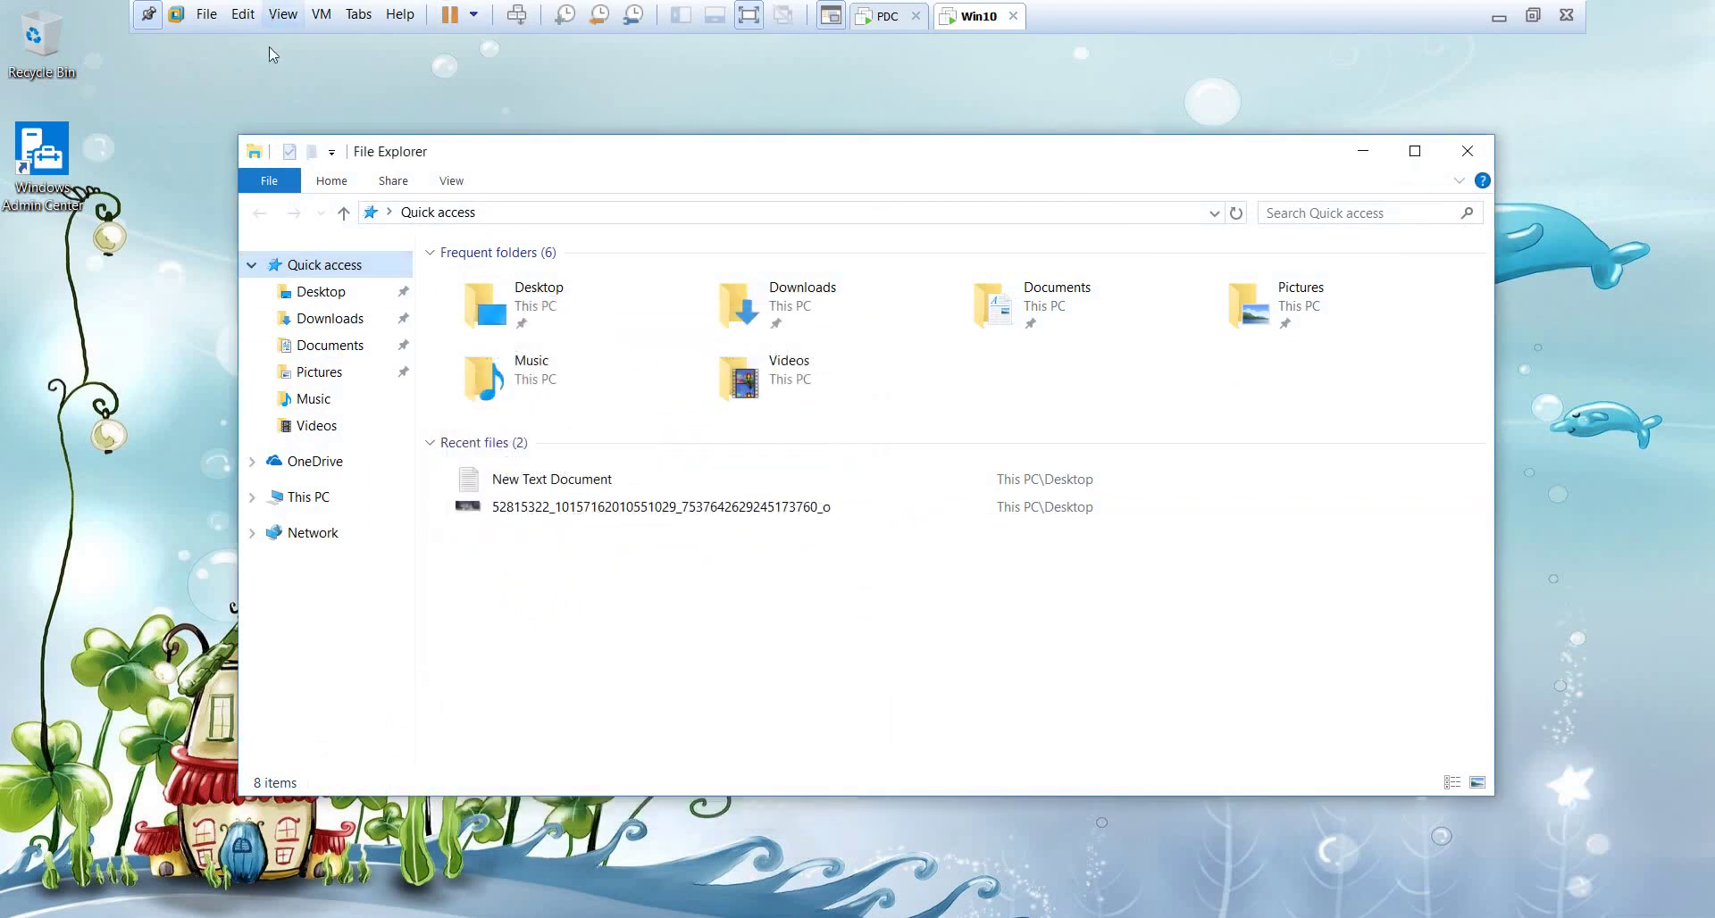
drag(768, 150, 720, 141)
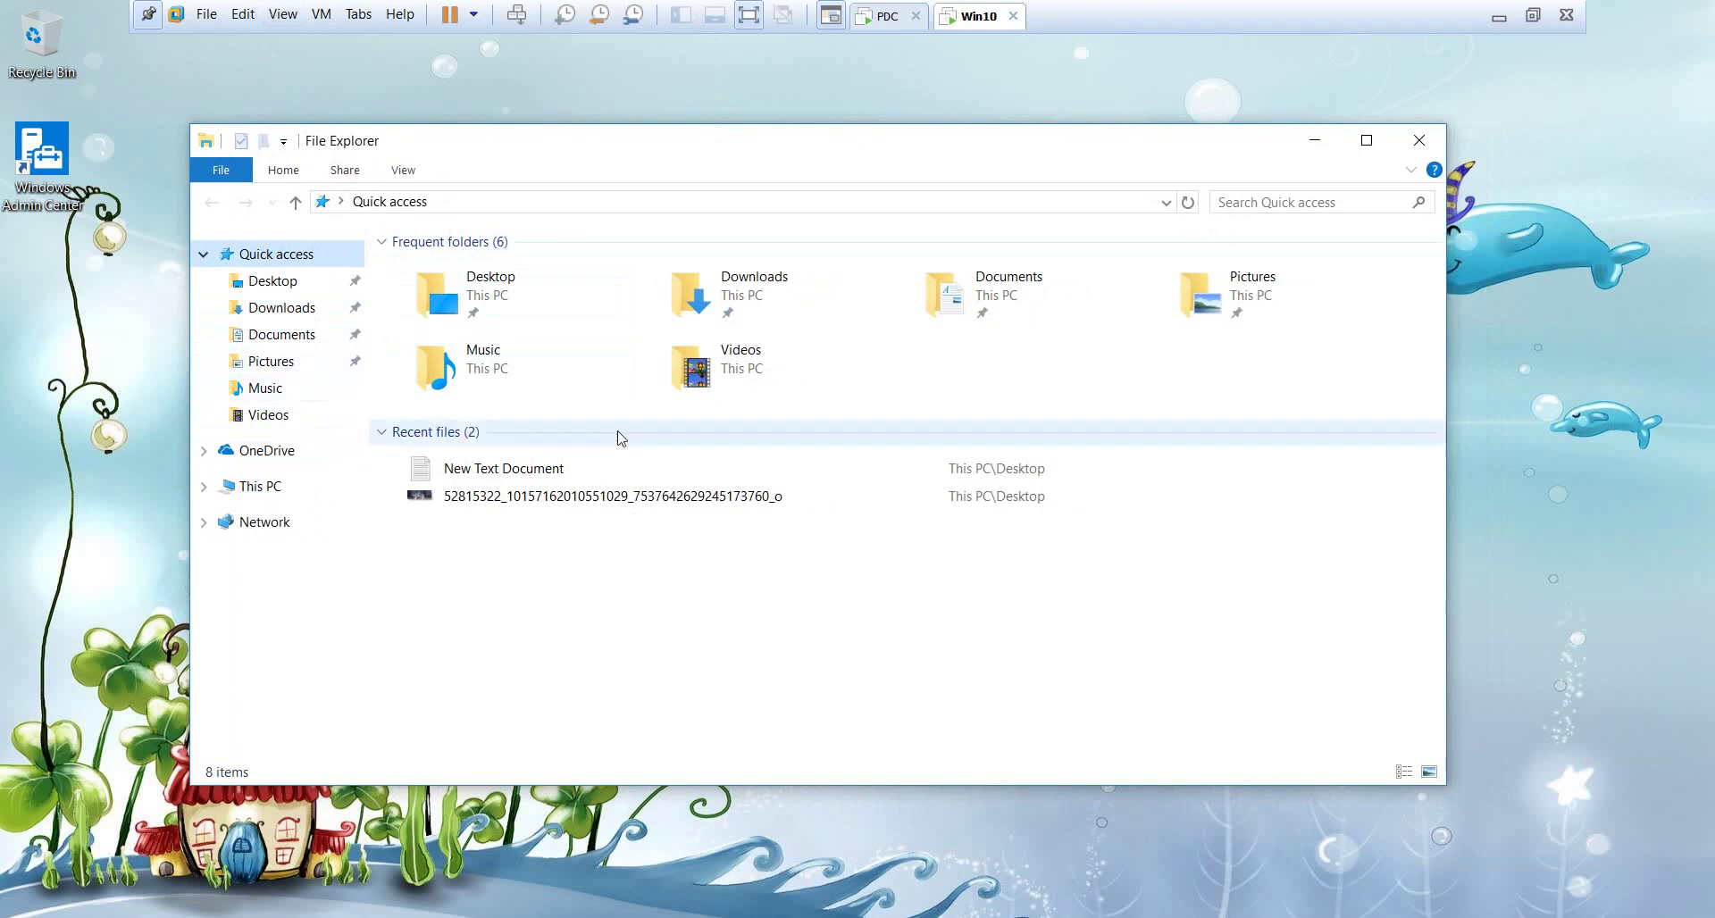
Switch to the PDC machine and open Folder Redirection under the User Configuration Windows Settings of the FolderRedirection policy
click(881, 10)
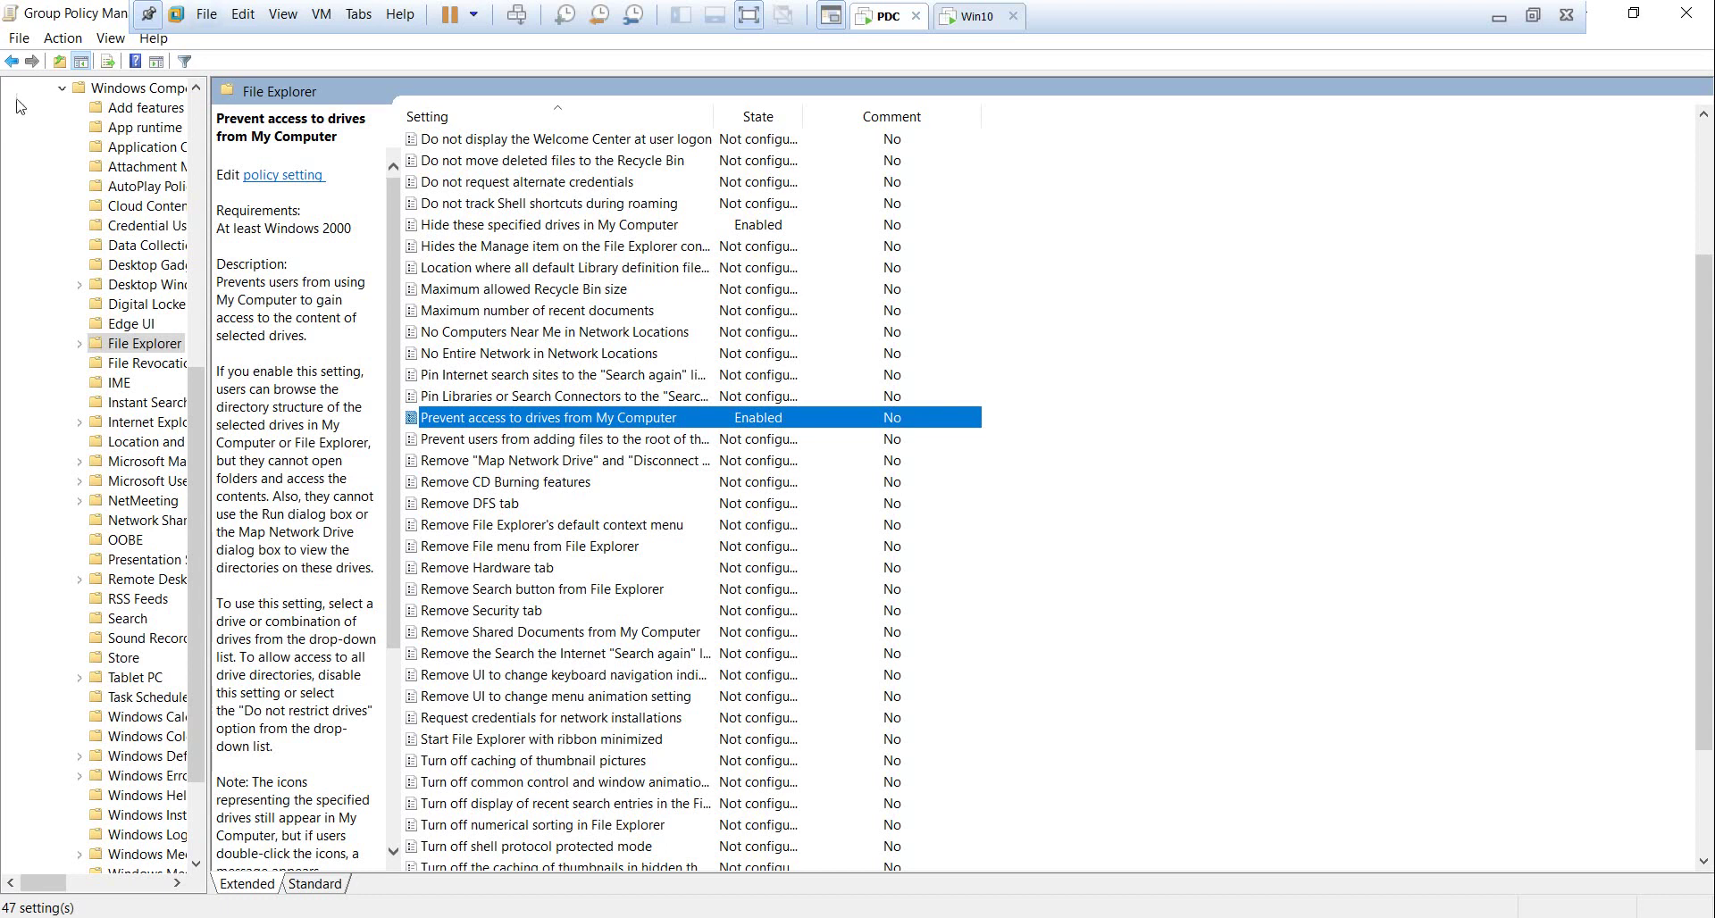
click(116, 161)
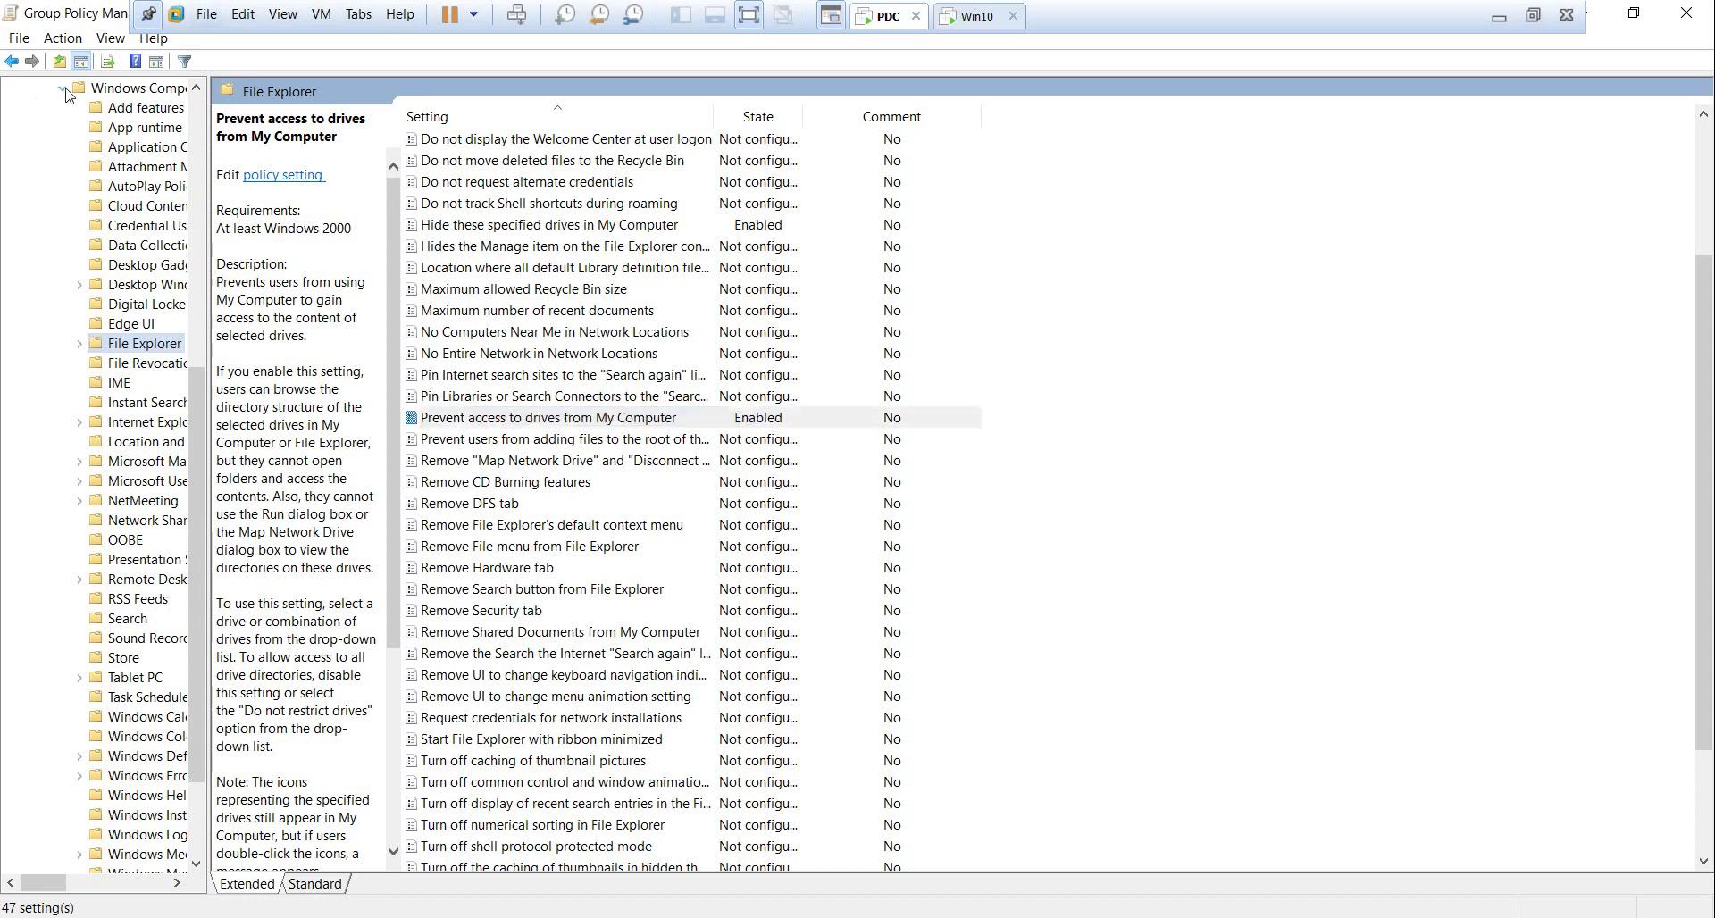
click(62, 87)
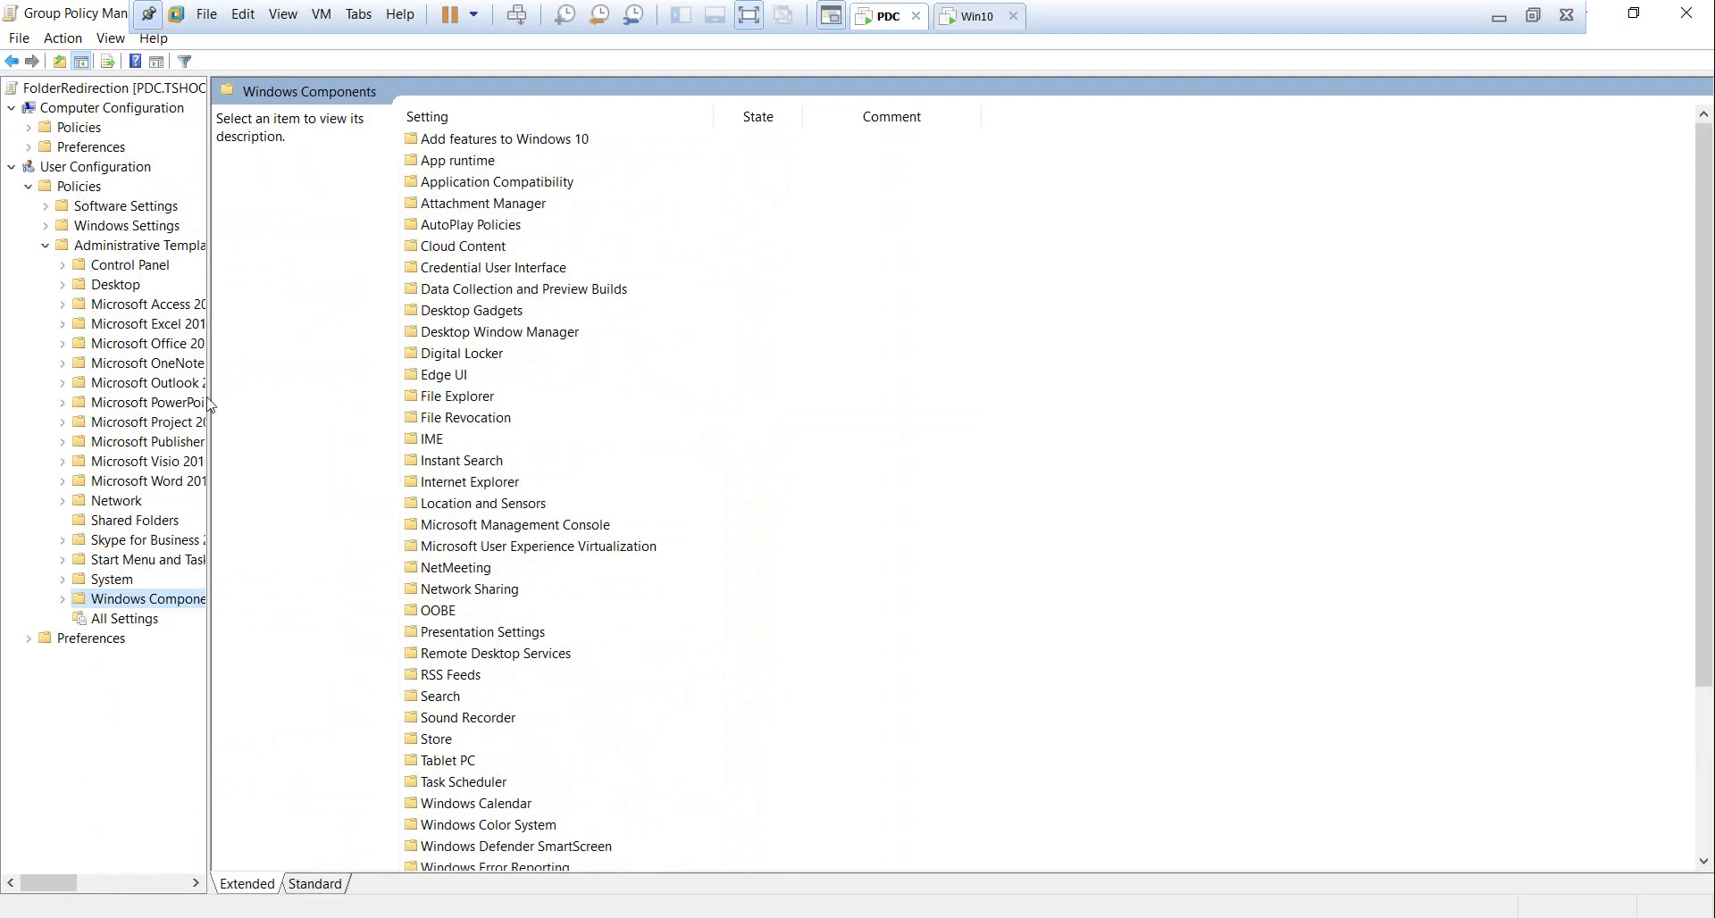
drag(211, 398, 263, 393)
click(45, 245)
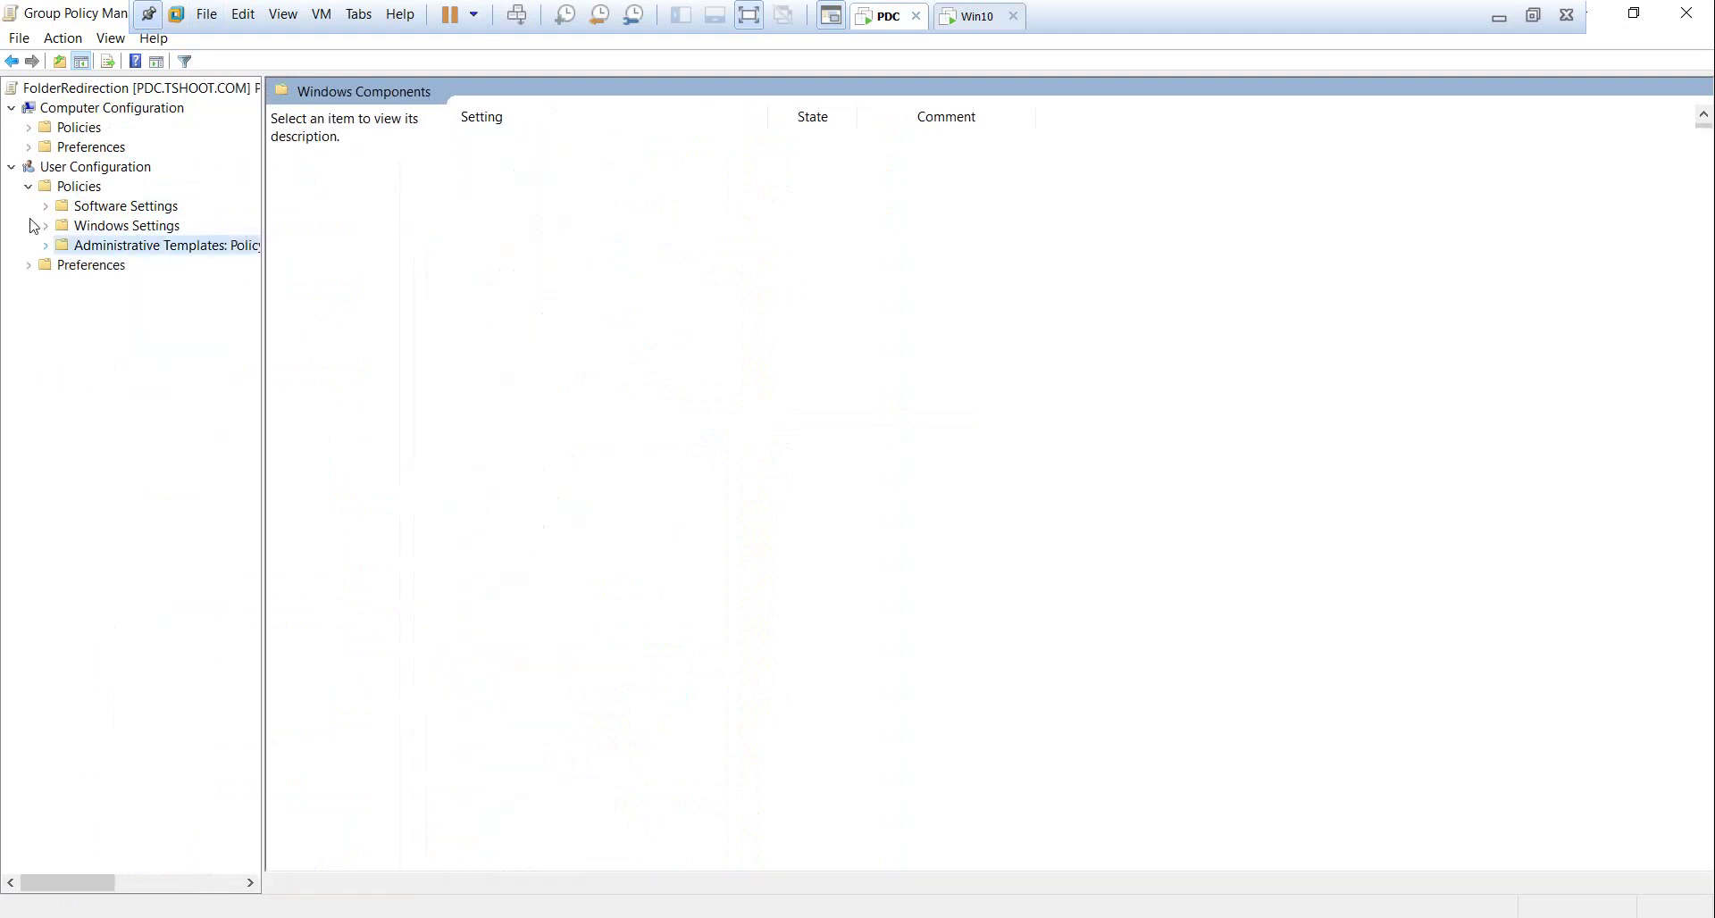
click(29, 186)
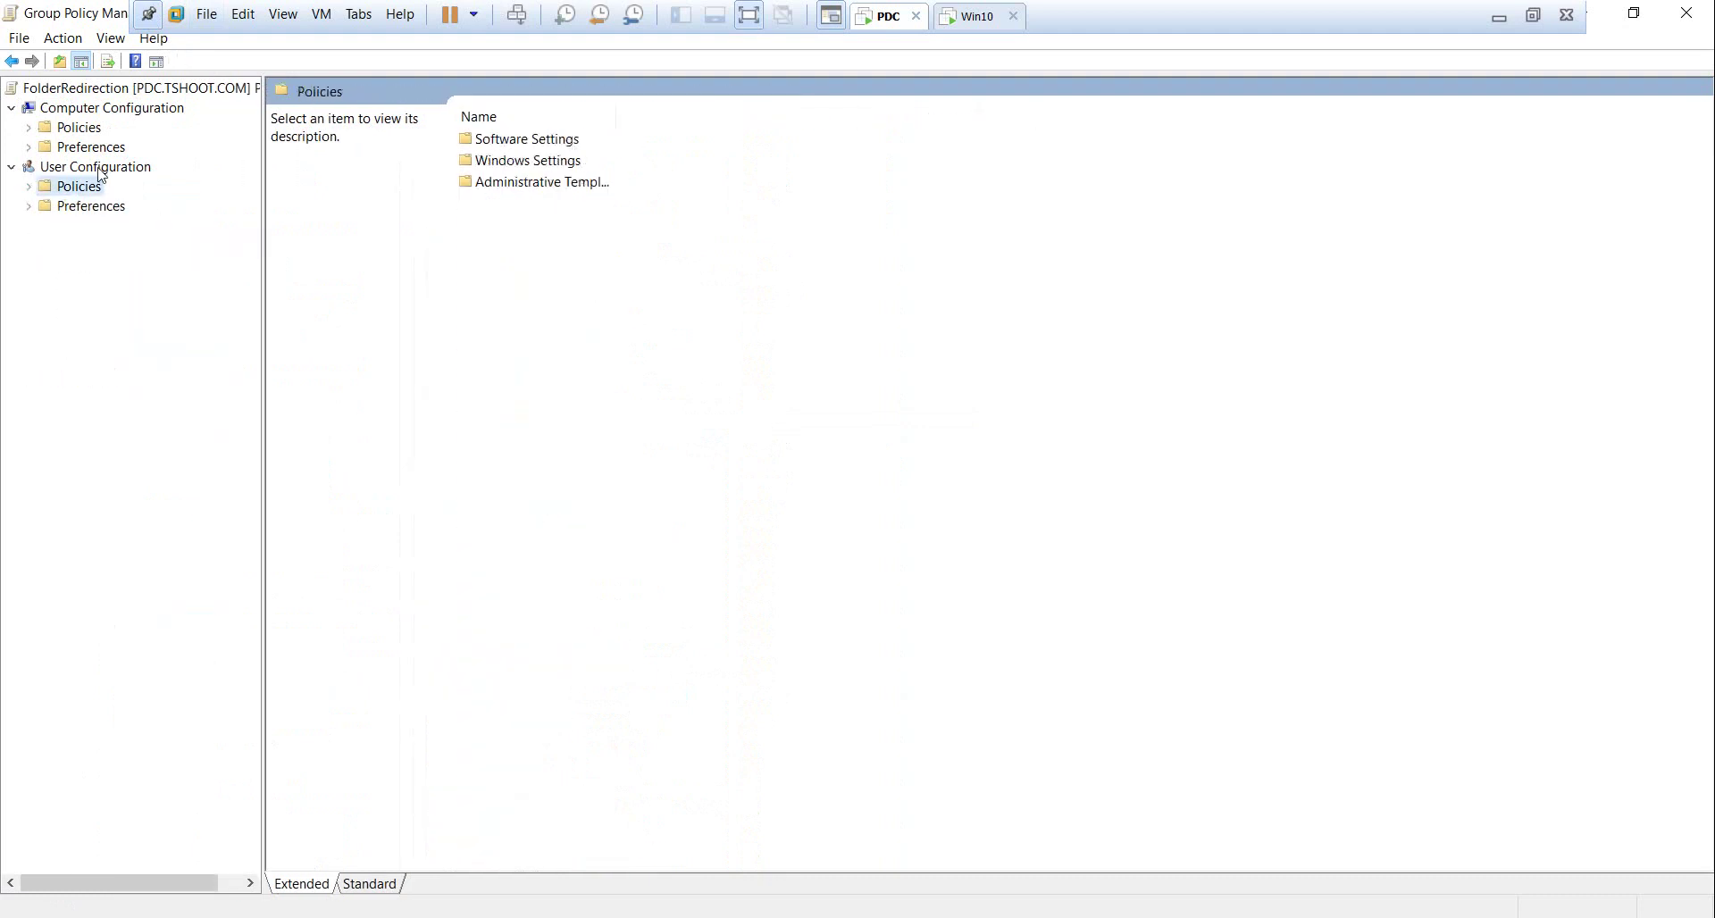
click(29, 186)
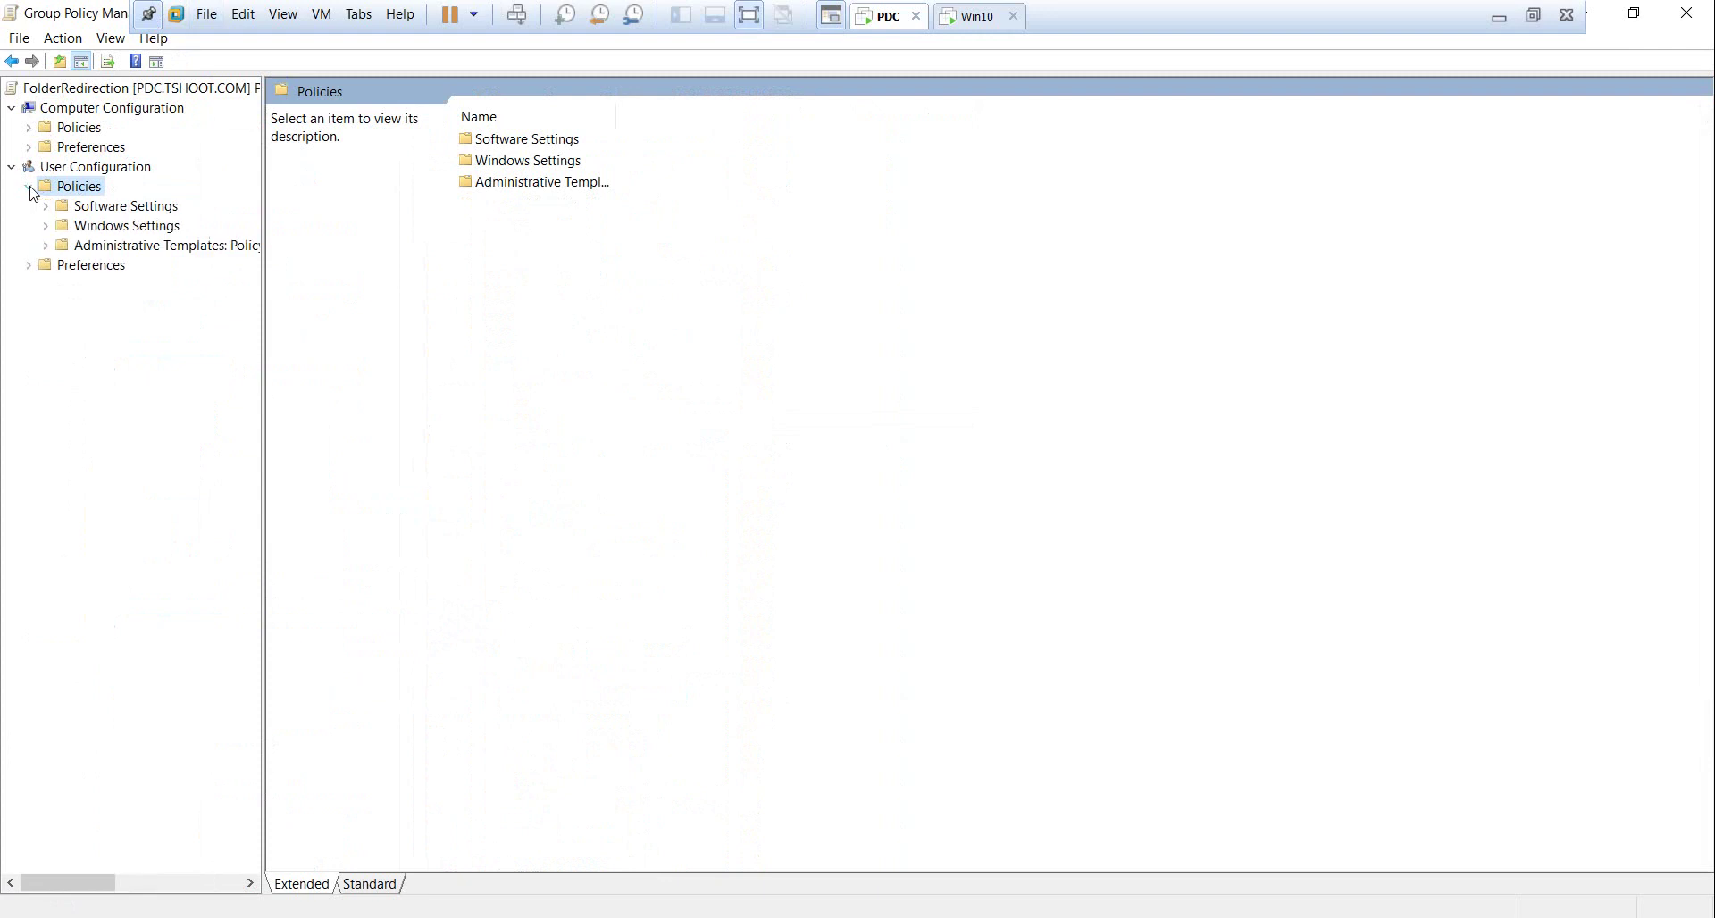
double_click(159, 229)
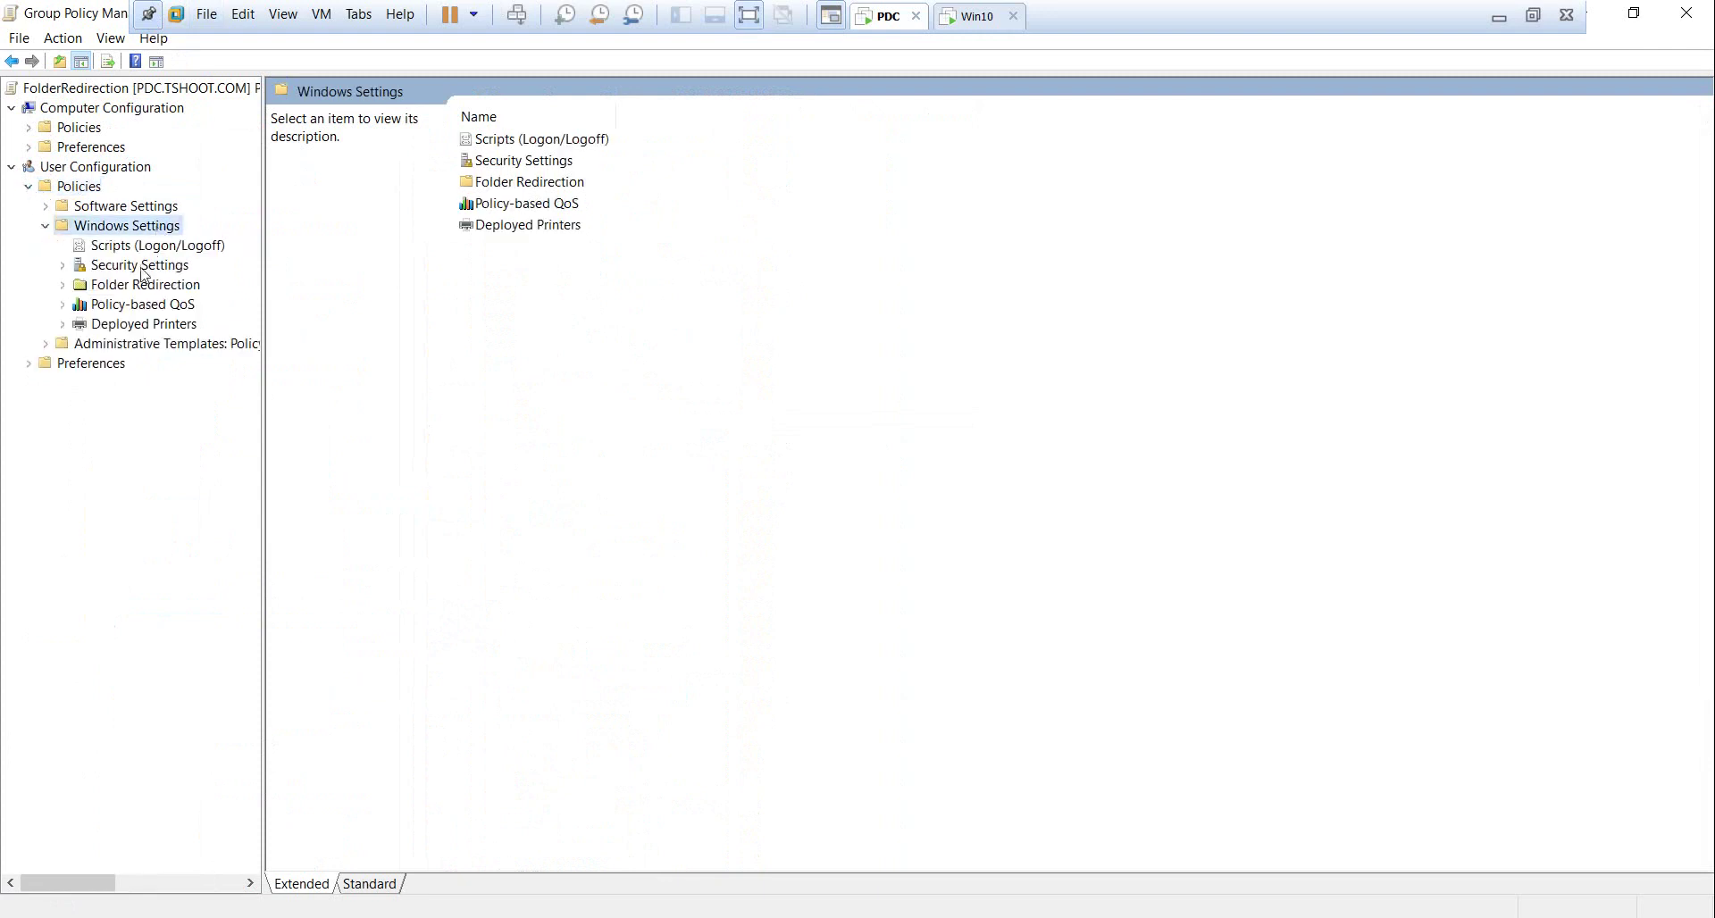
double_click(148, 292)
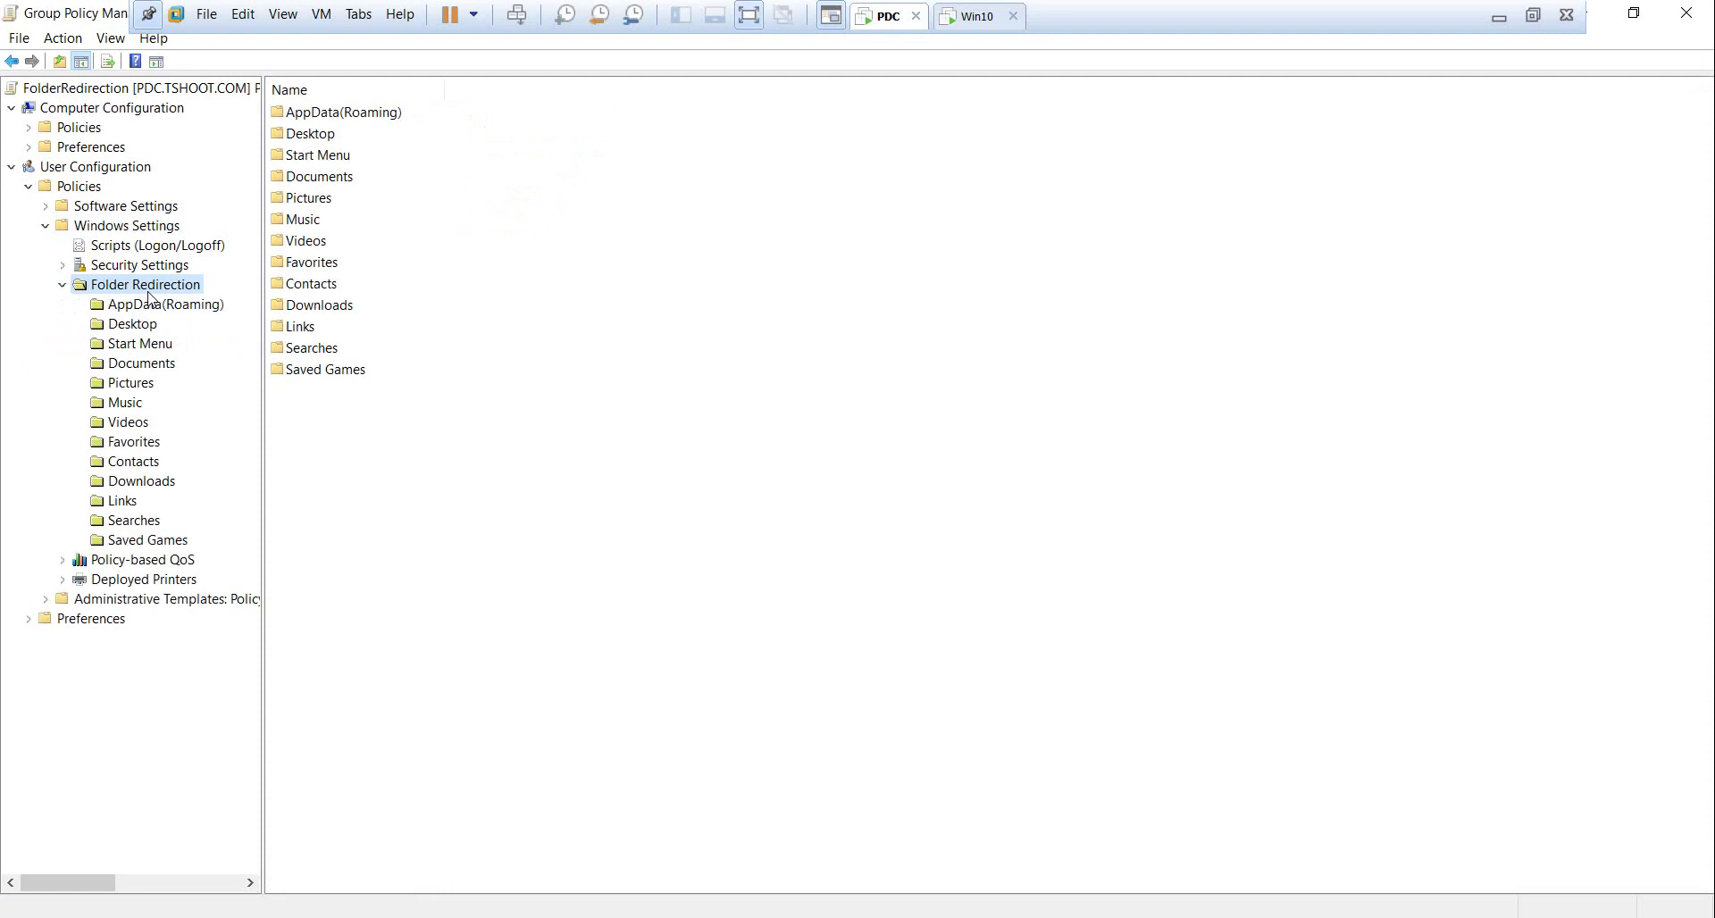
Look through the Desktop, Start Menu, Documents and Pictures entries under Folder Redirection
click(139, 330)
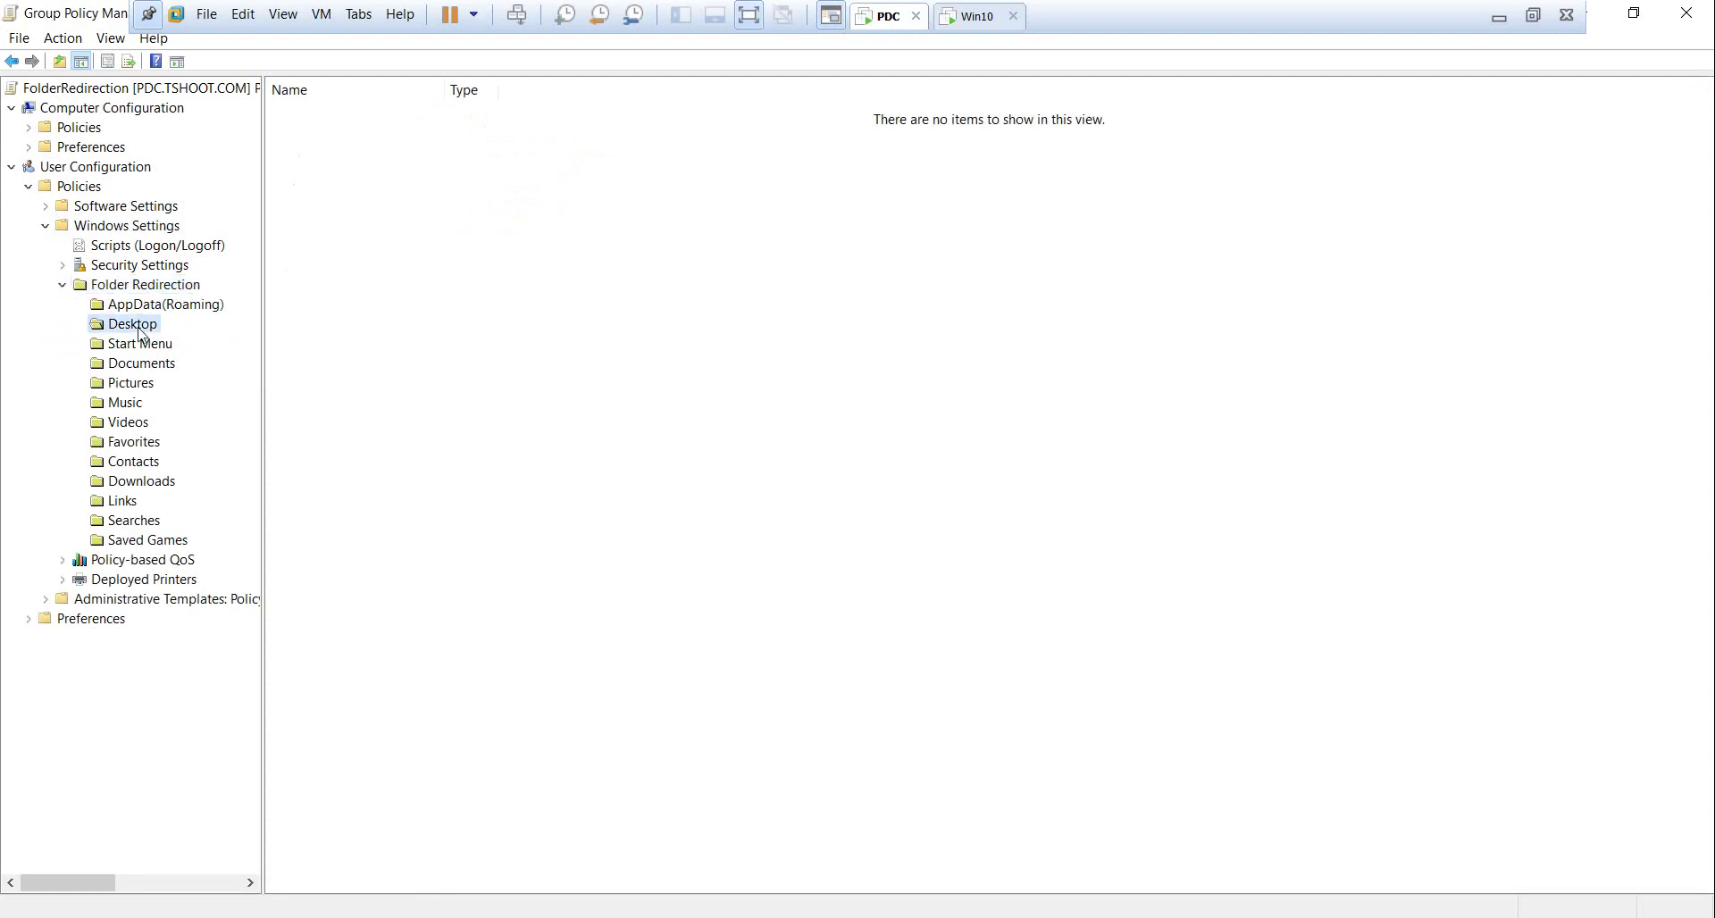
click(157, 351)
click(157, 369)
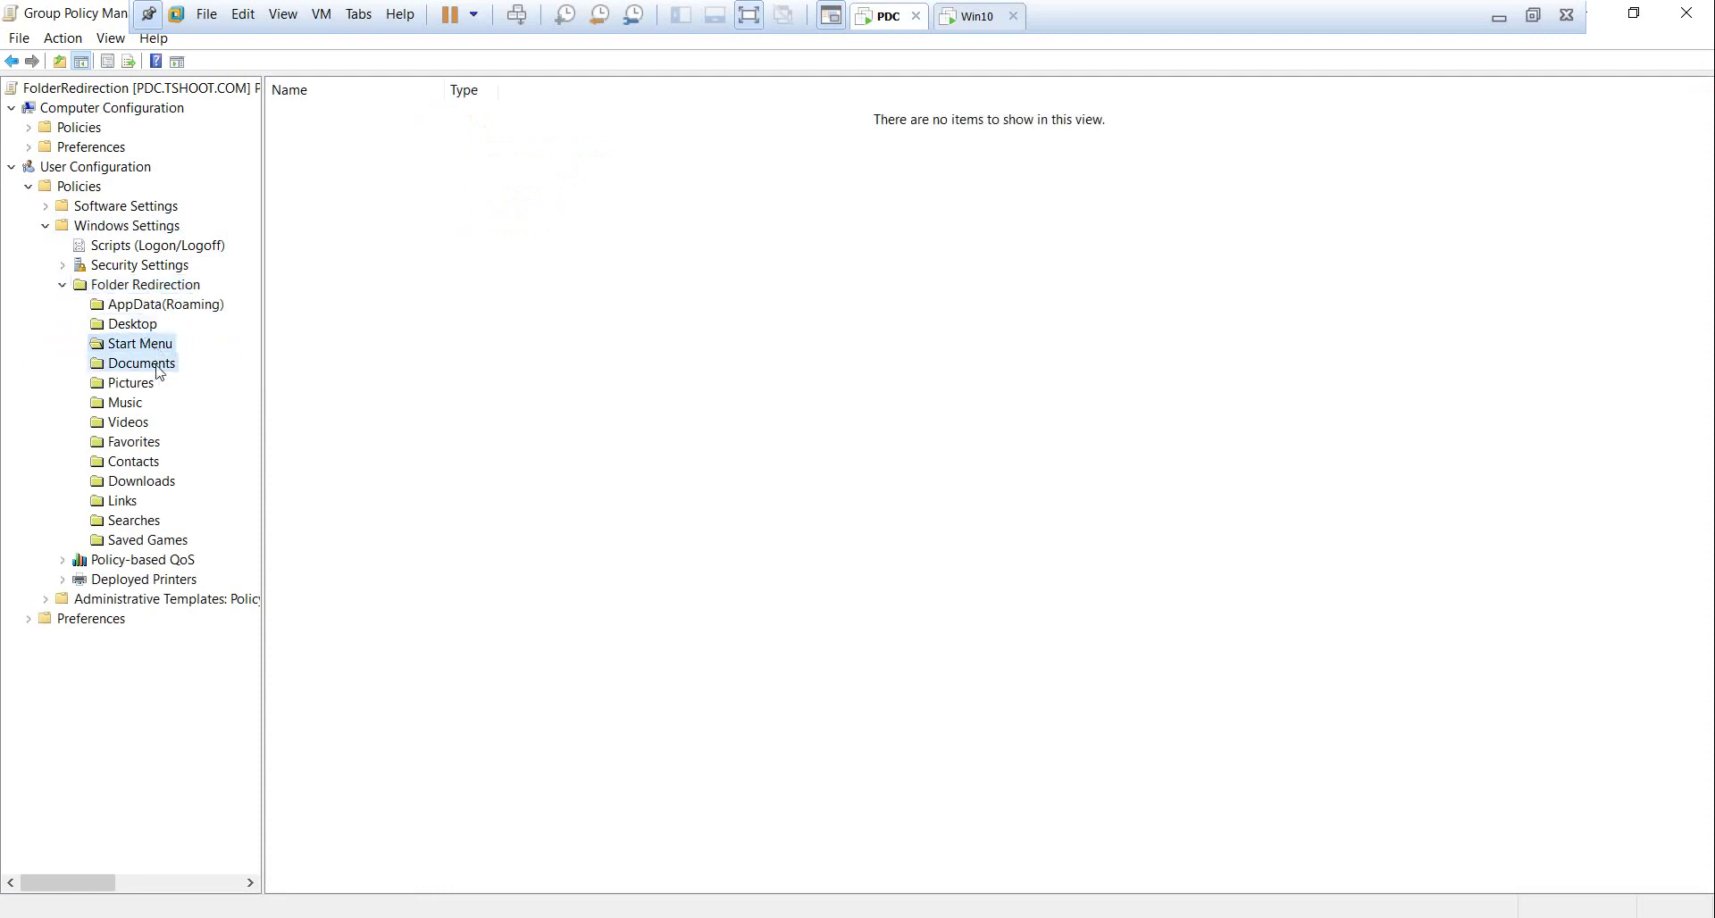
click(145, 389)
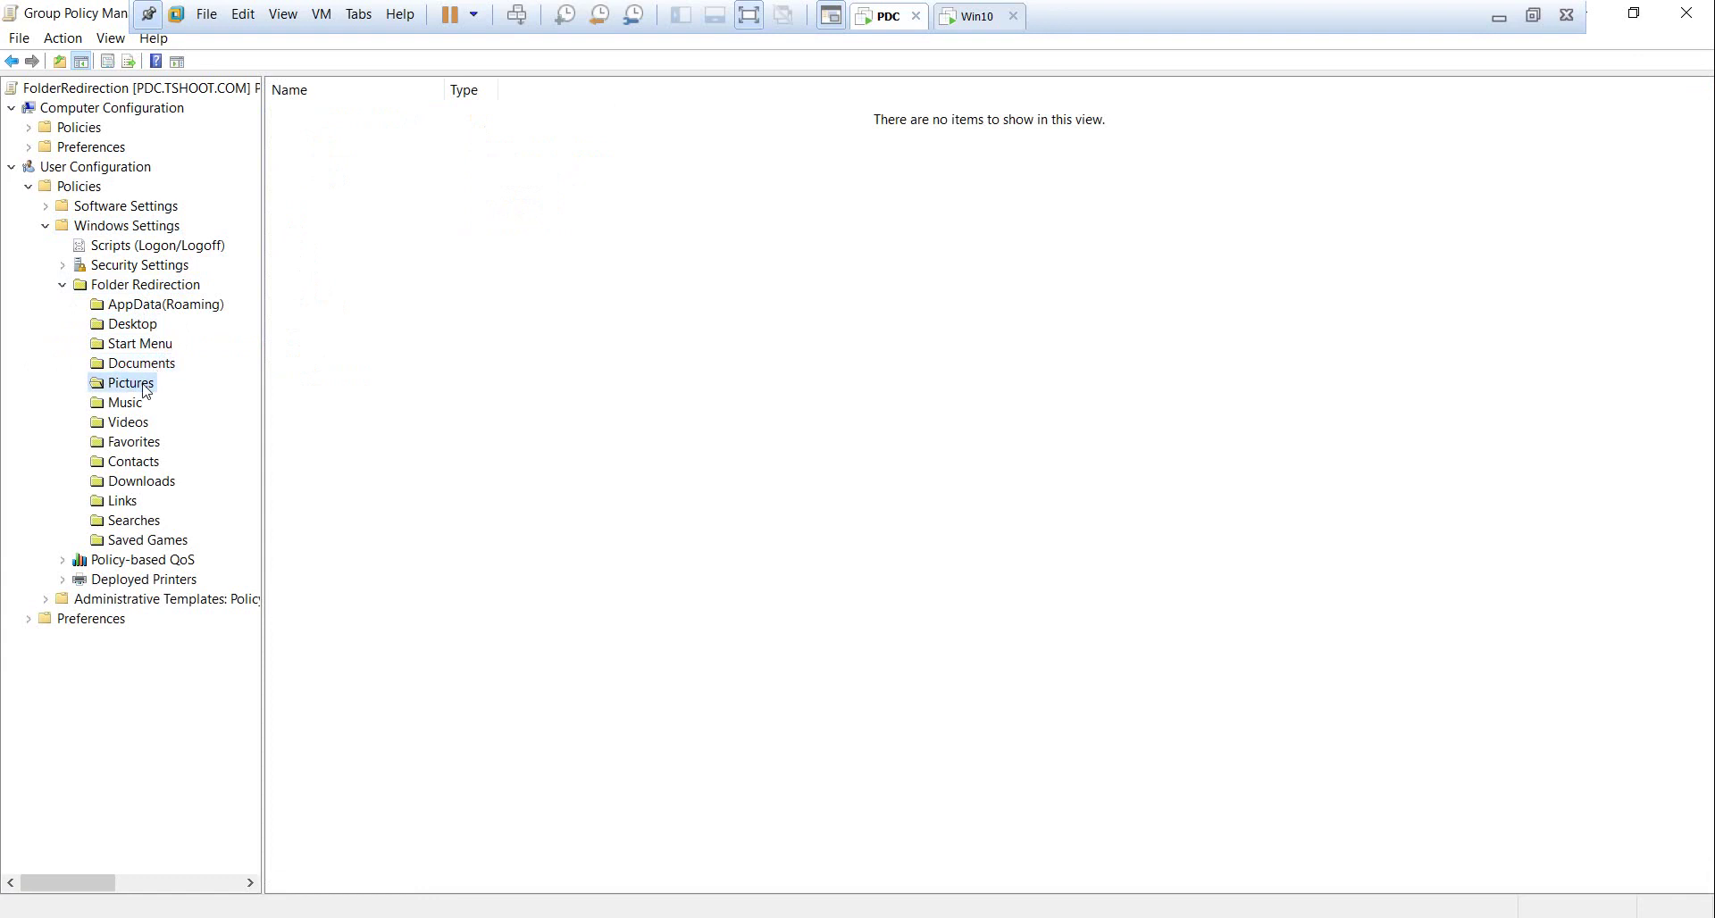
click(162, 309)
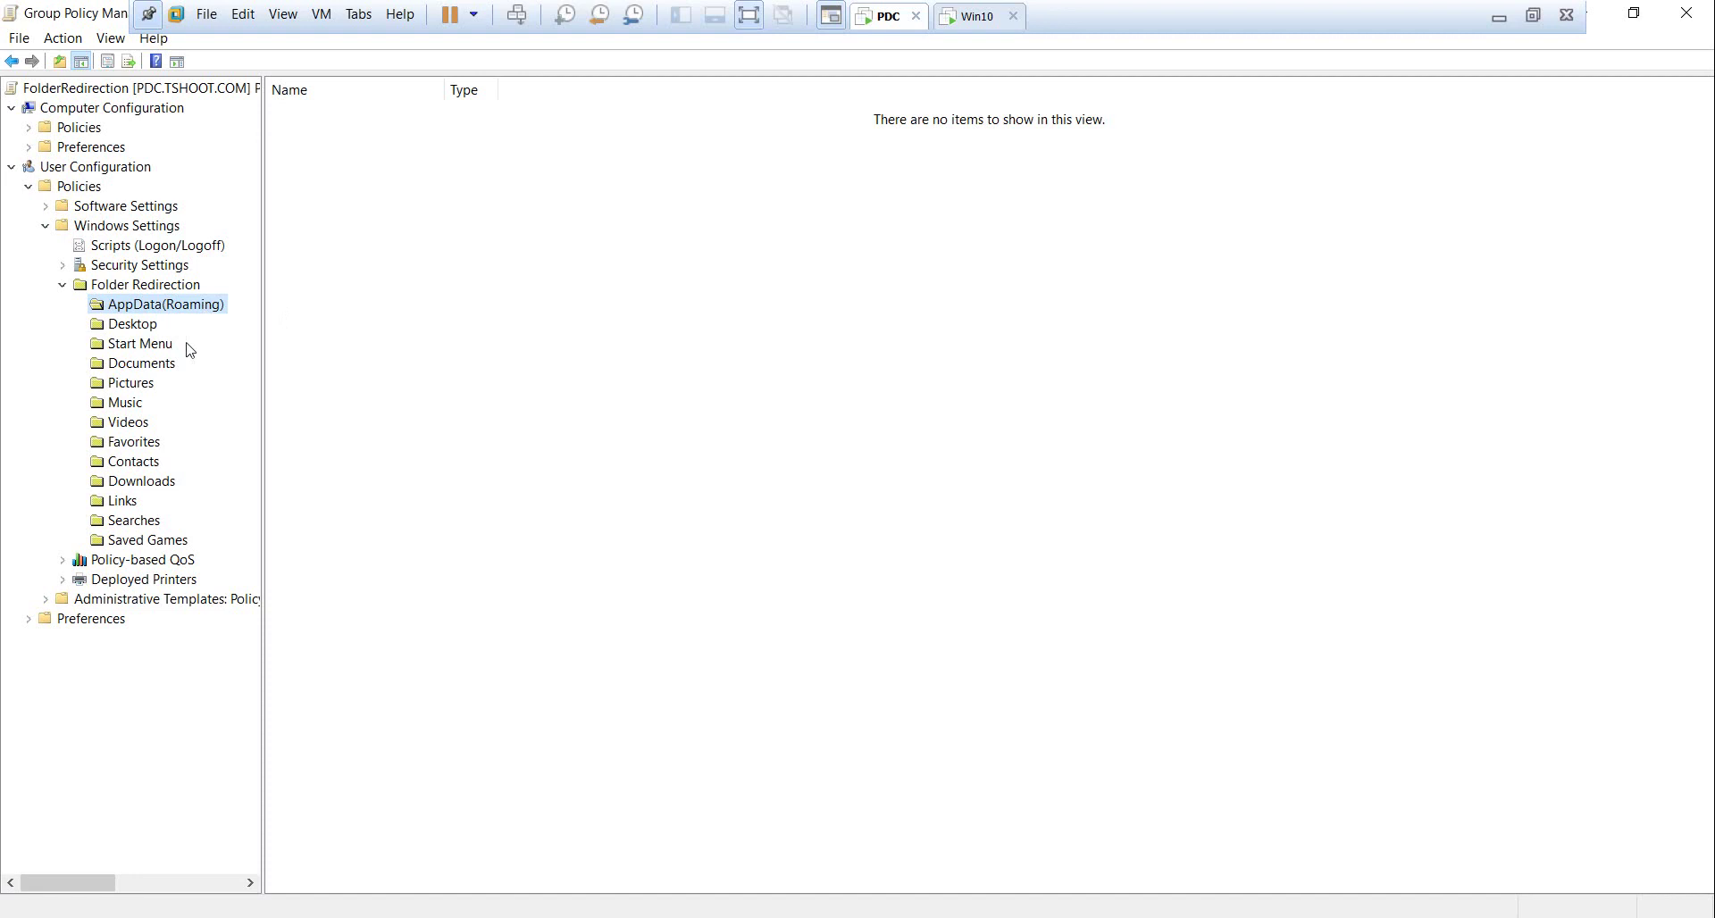
click(162, 364)
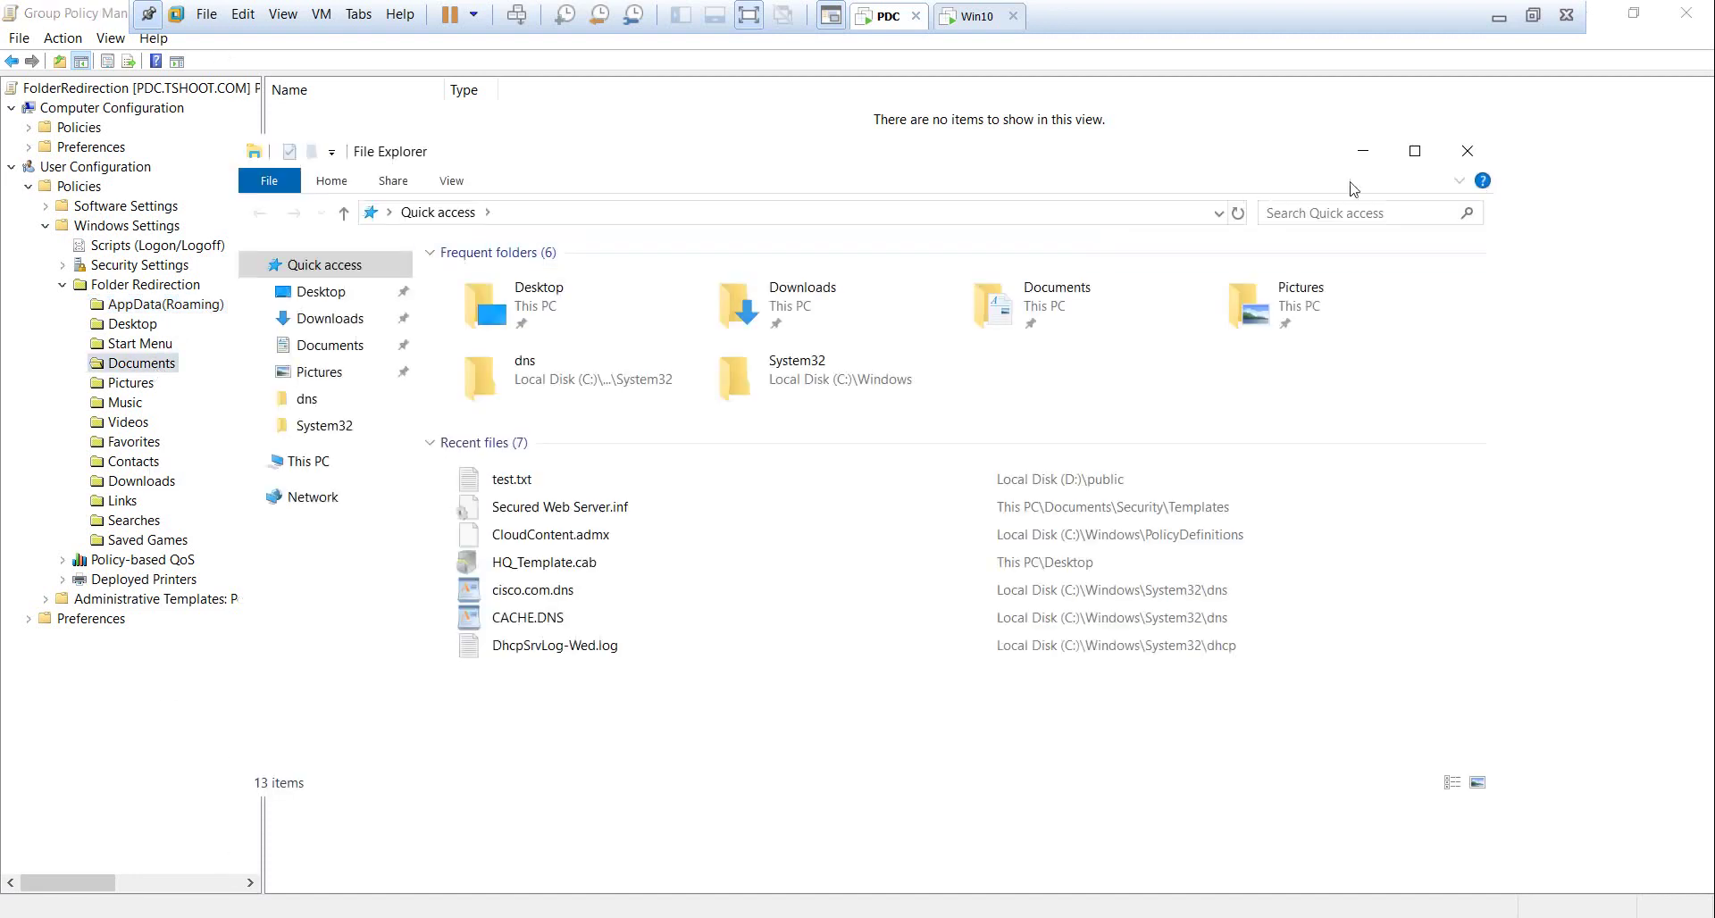
Switch to File Explorer and create a folder named "Roaming" in the root of Local Disk (C:)
click(1416, 152)
click(75, 319)
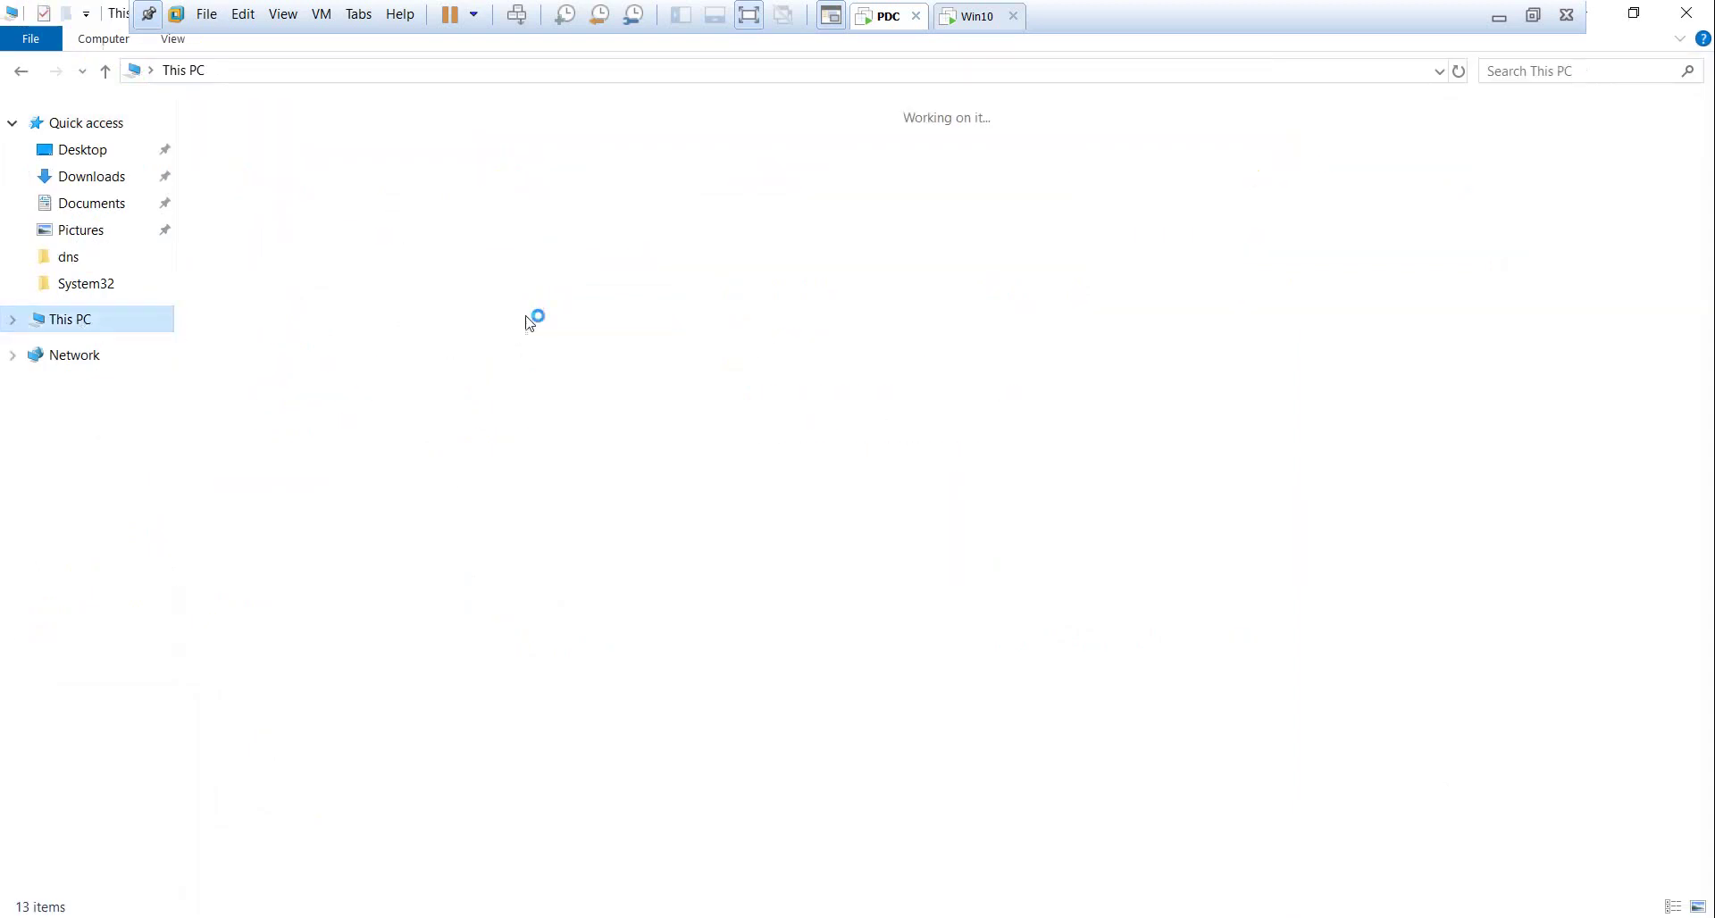
double_click(355, 314)
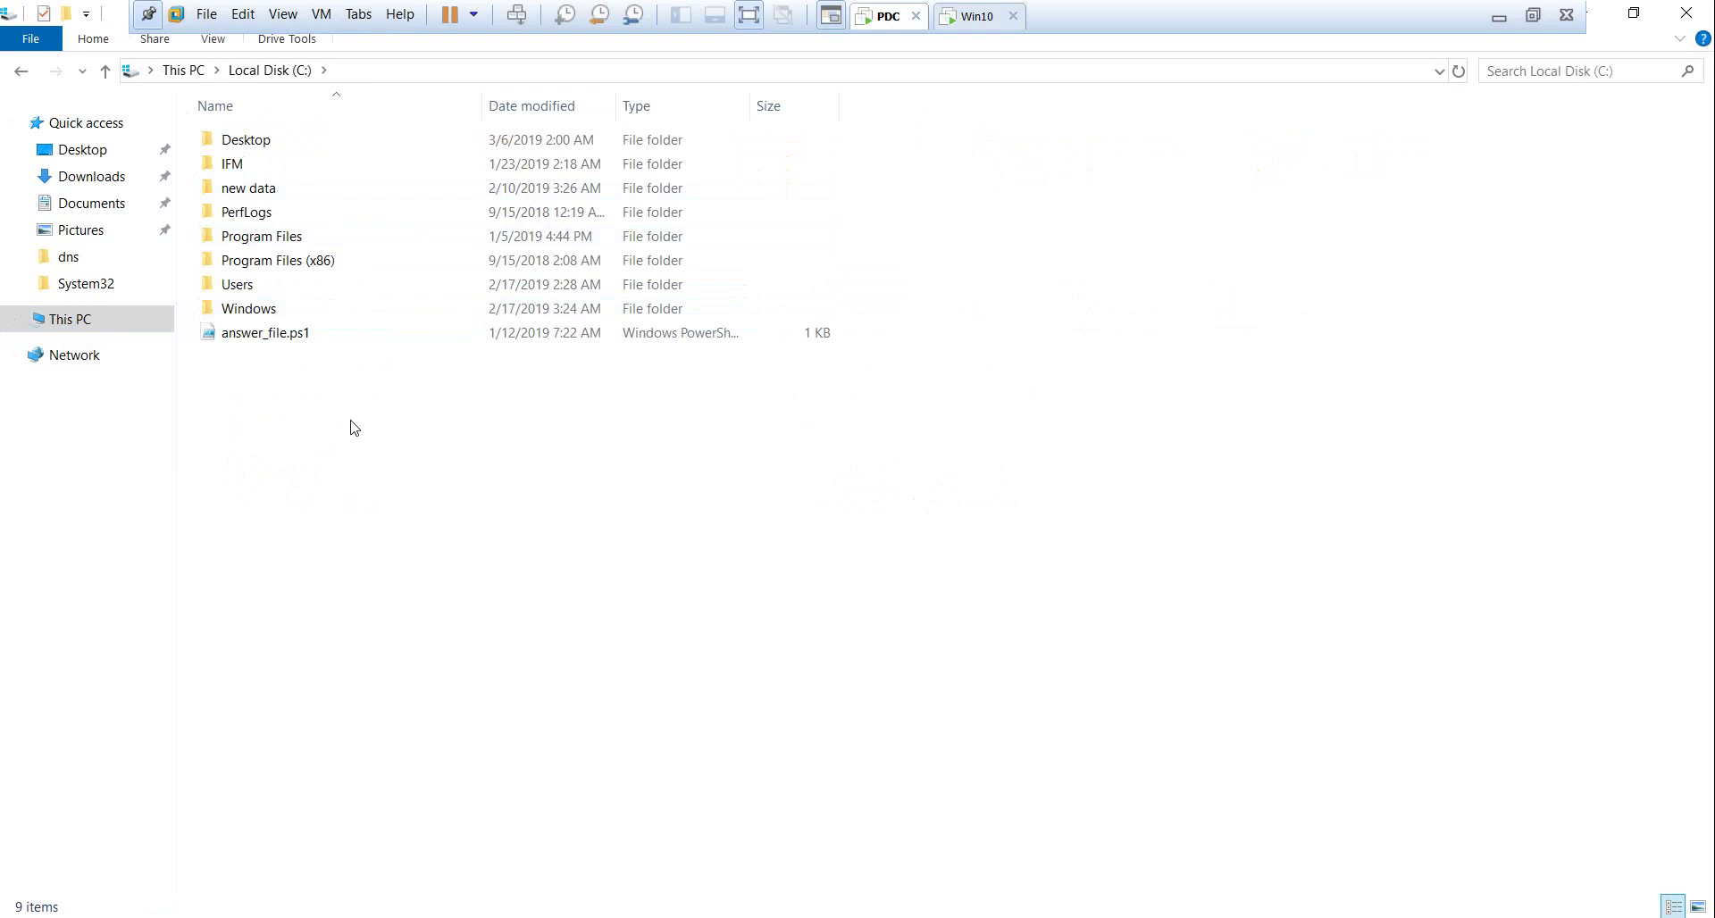
right_click(251, 419)
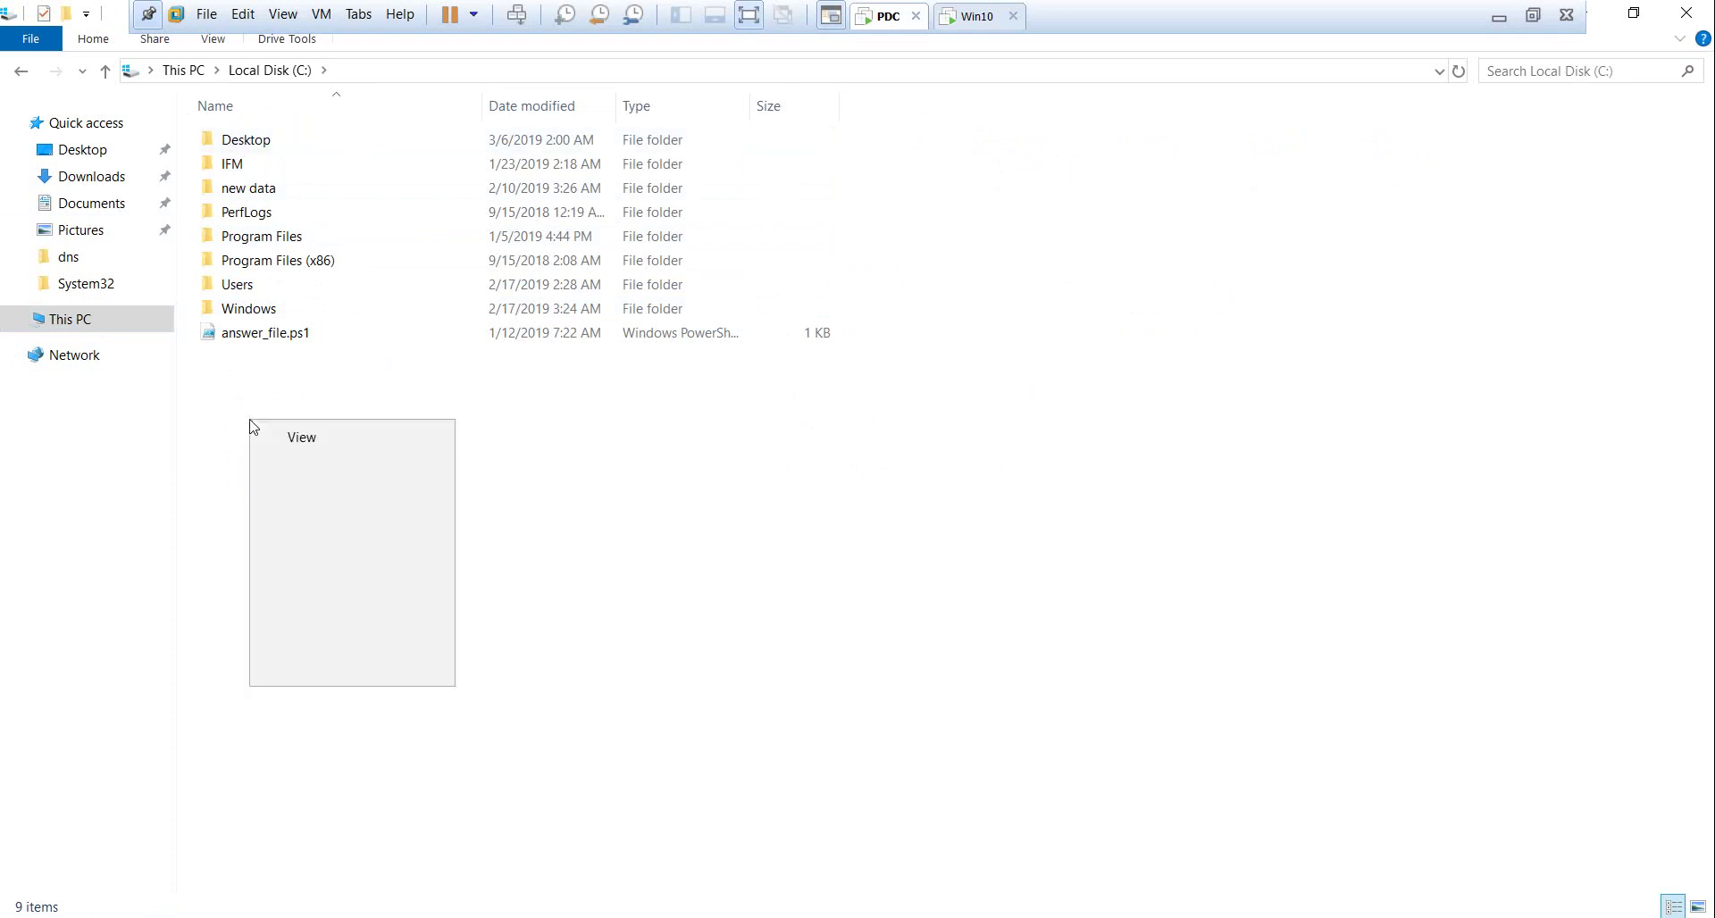
mouse_move(434, 636)
click(560, 638)
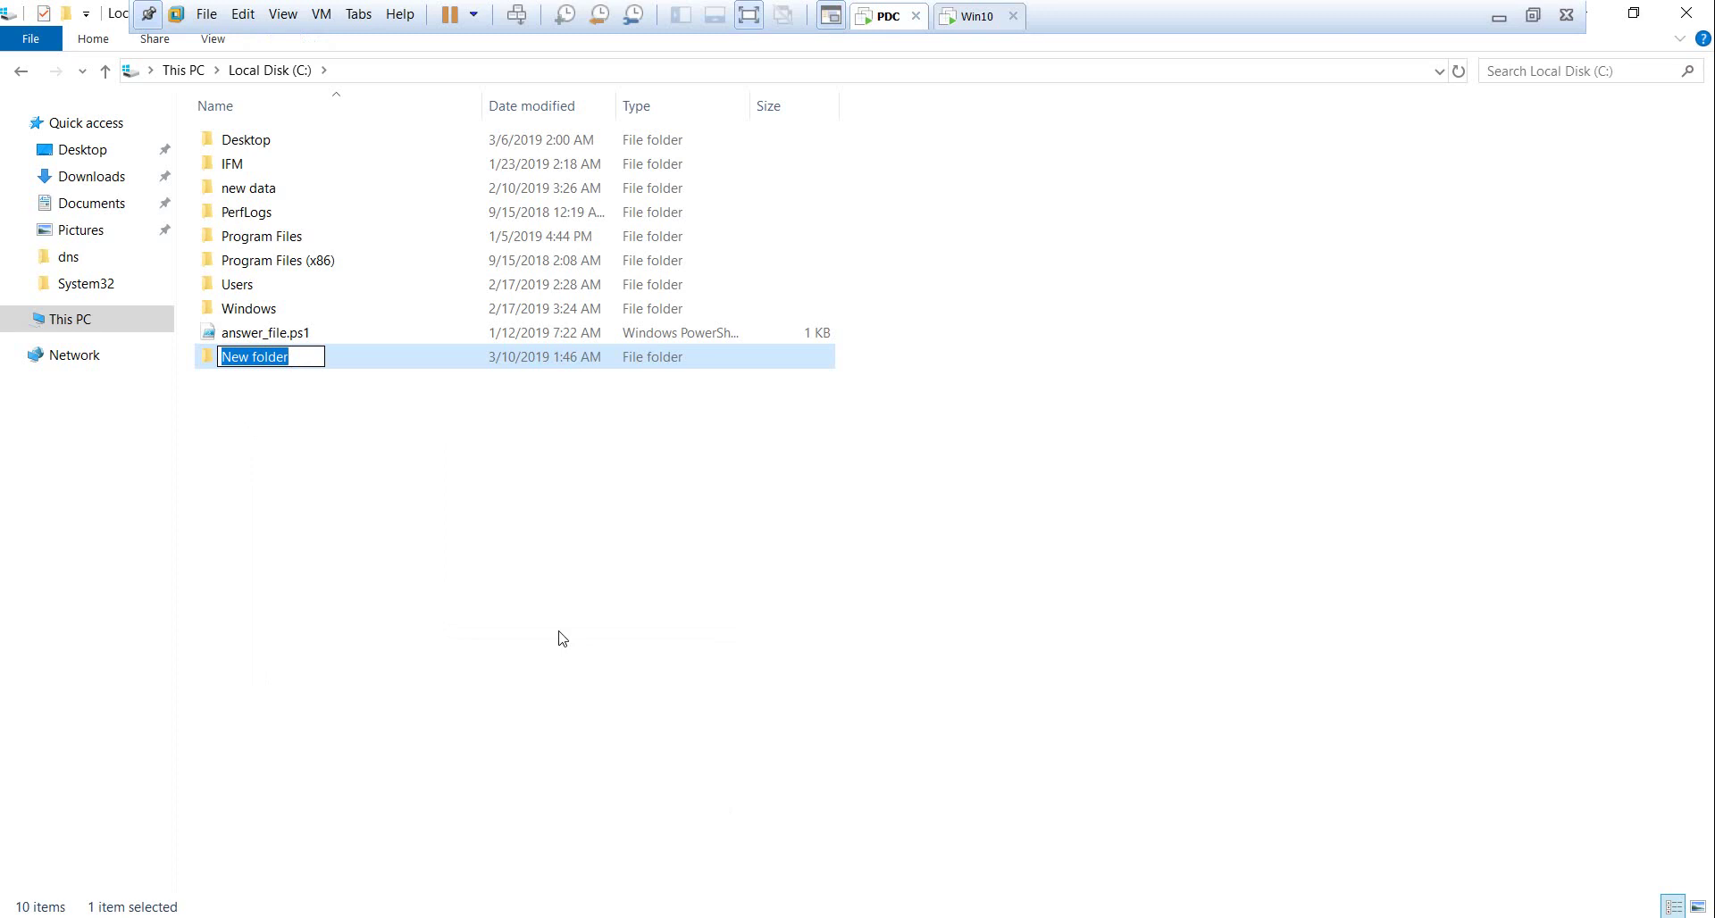
text(Roaming)
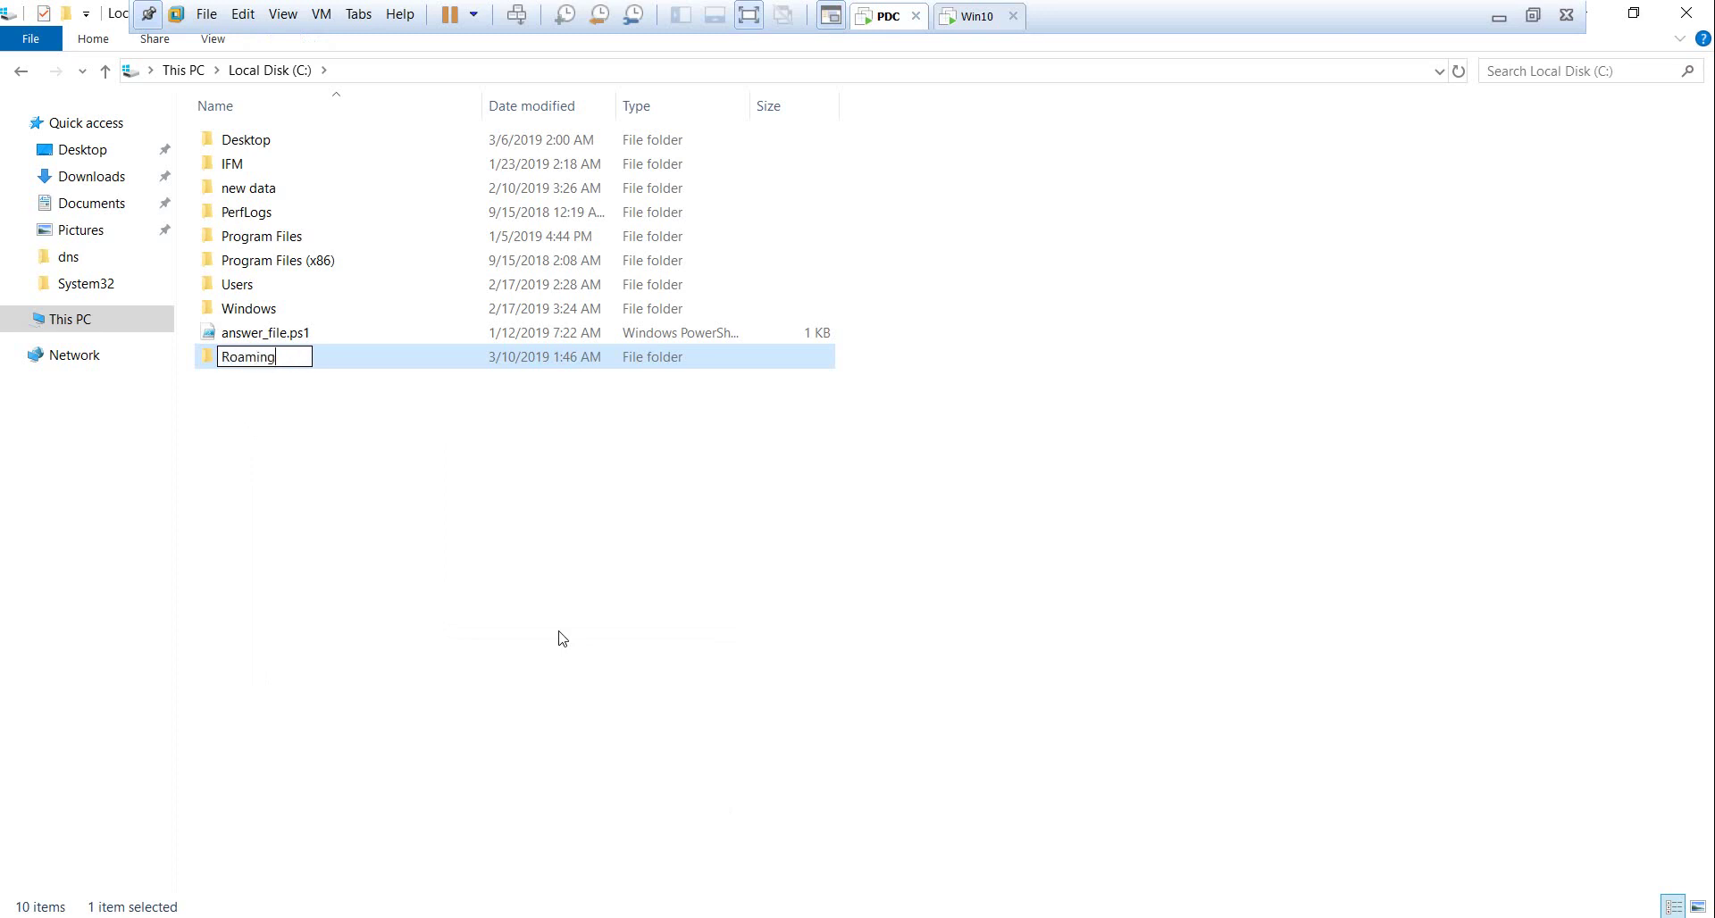
key(Return)
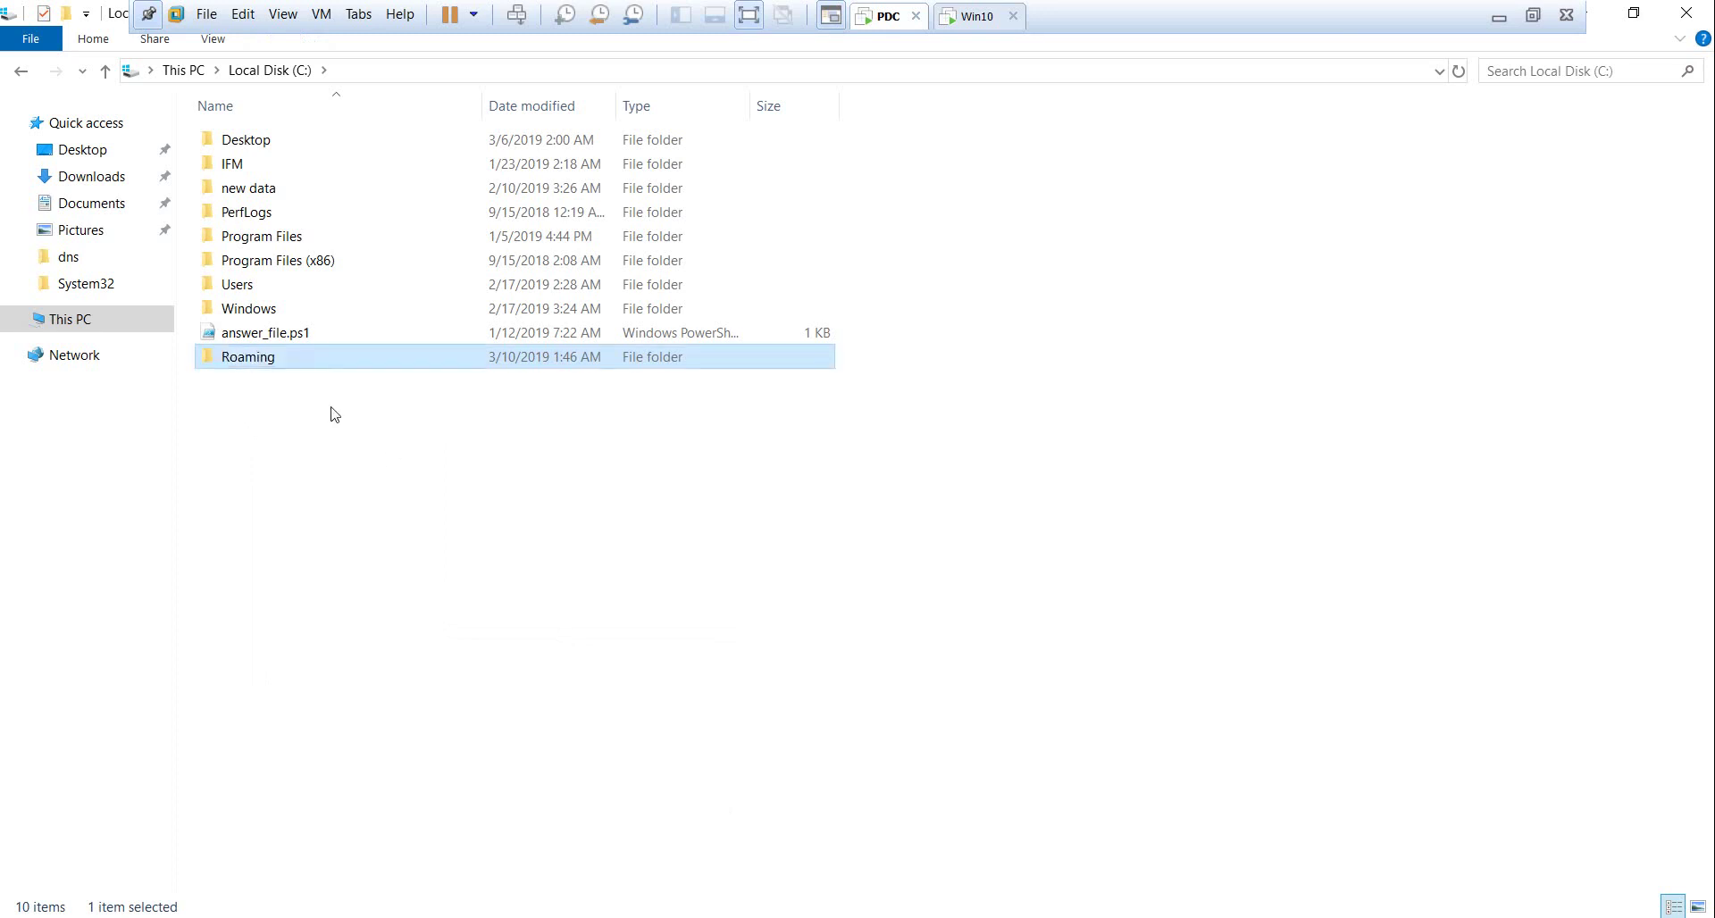
Open the Roaming folder's advanced sharing settings and enable sharing of the folder
right_click(272, 359)
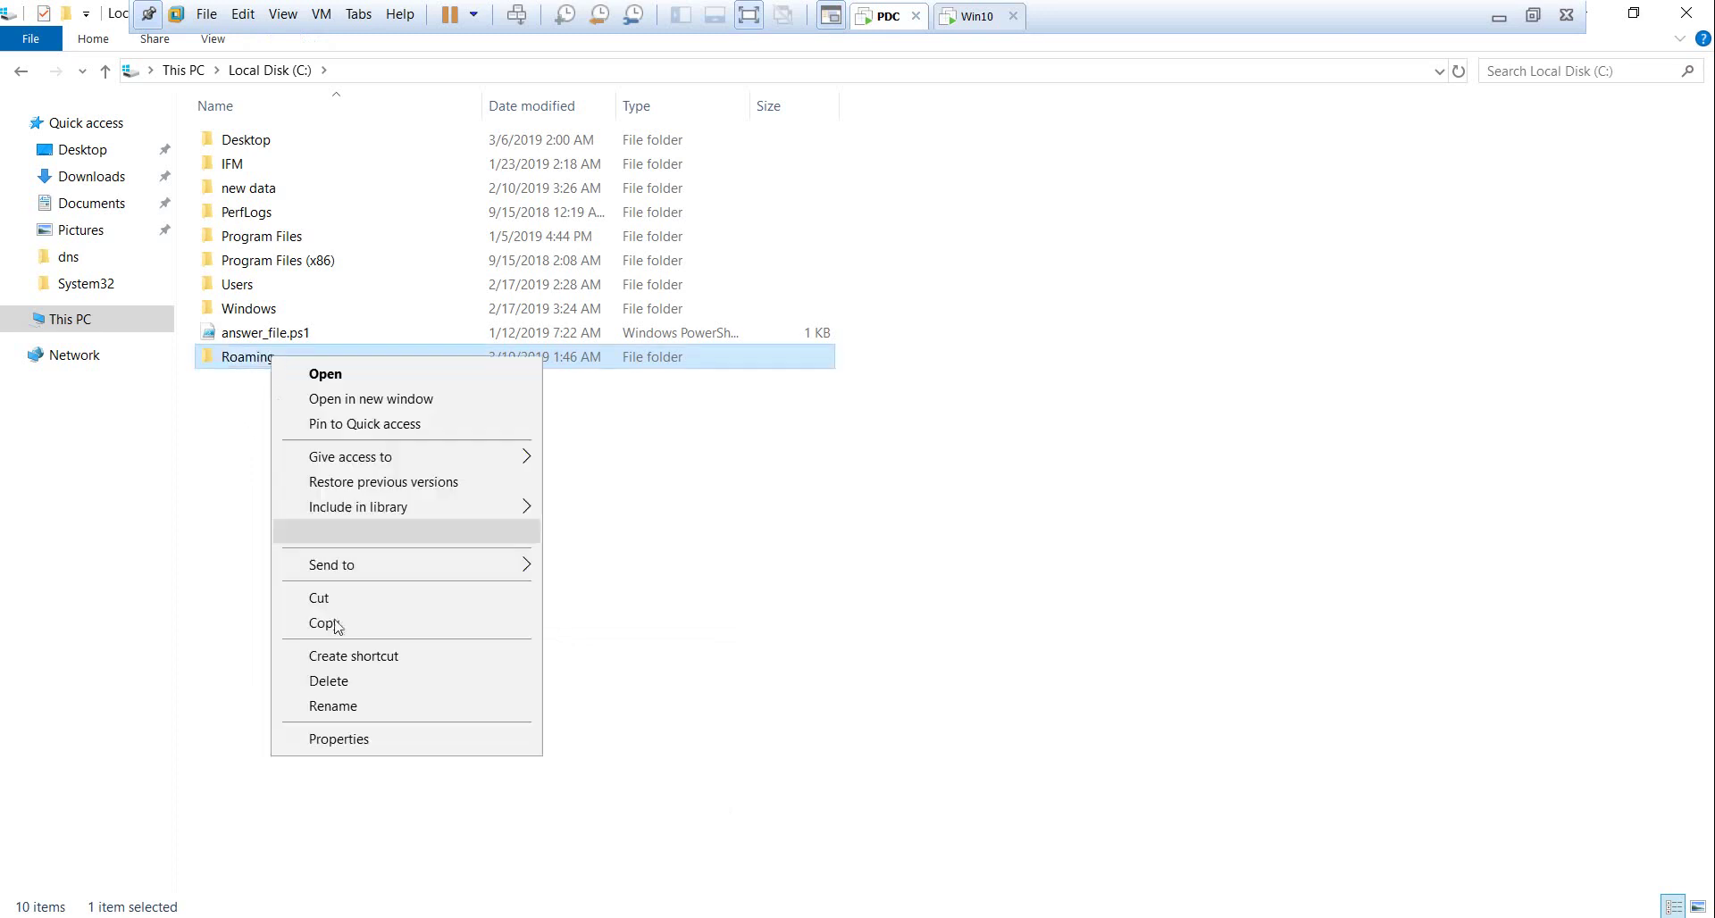
click(399, 747)
click(376, 411)
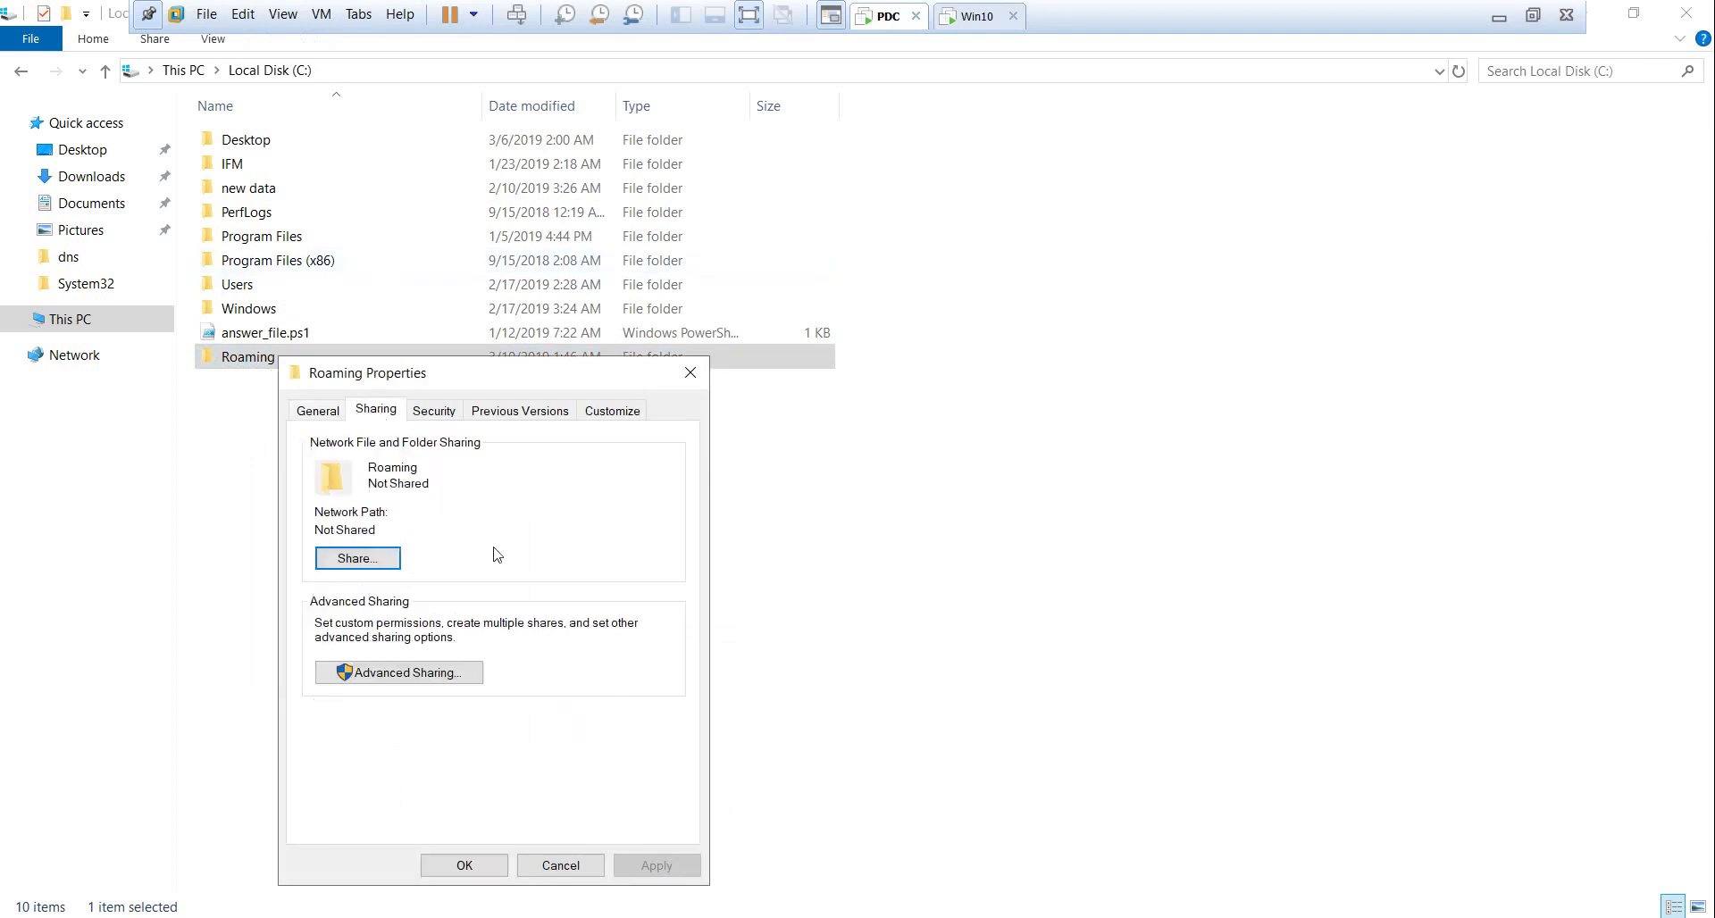
click(434, 688)
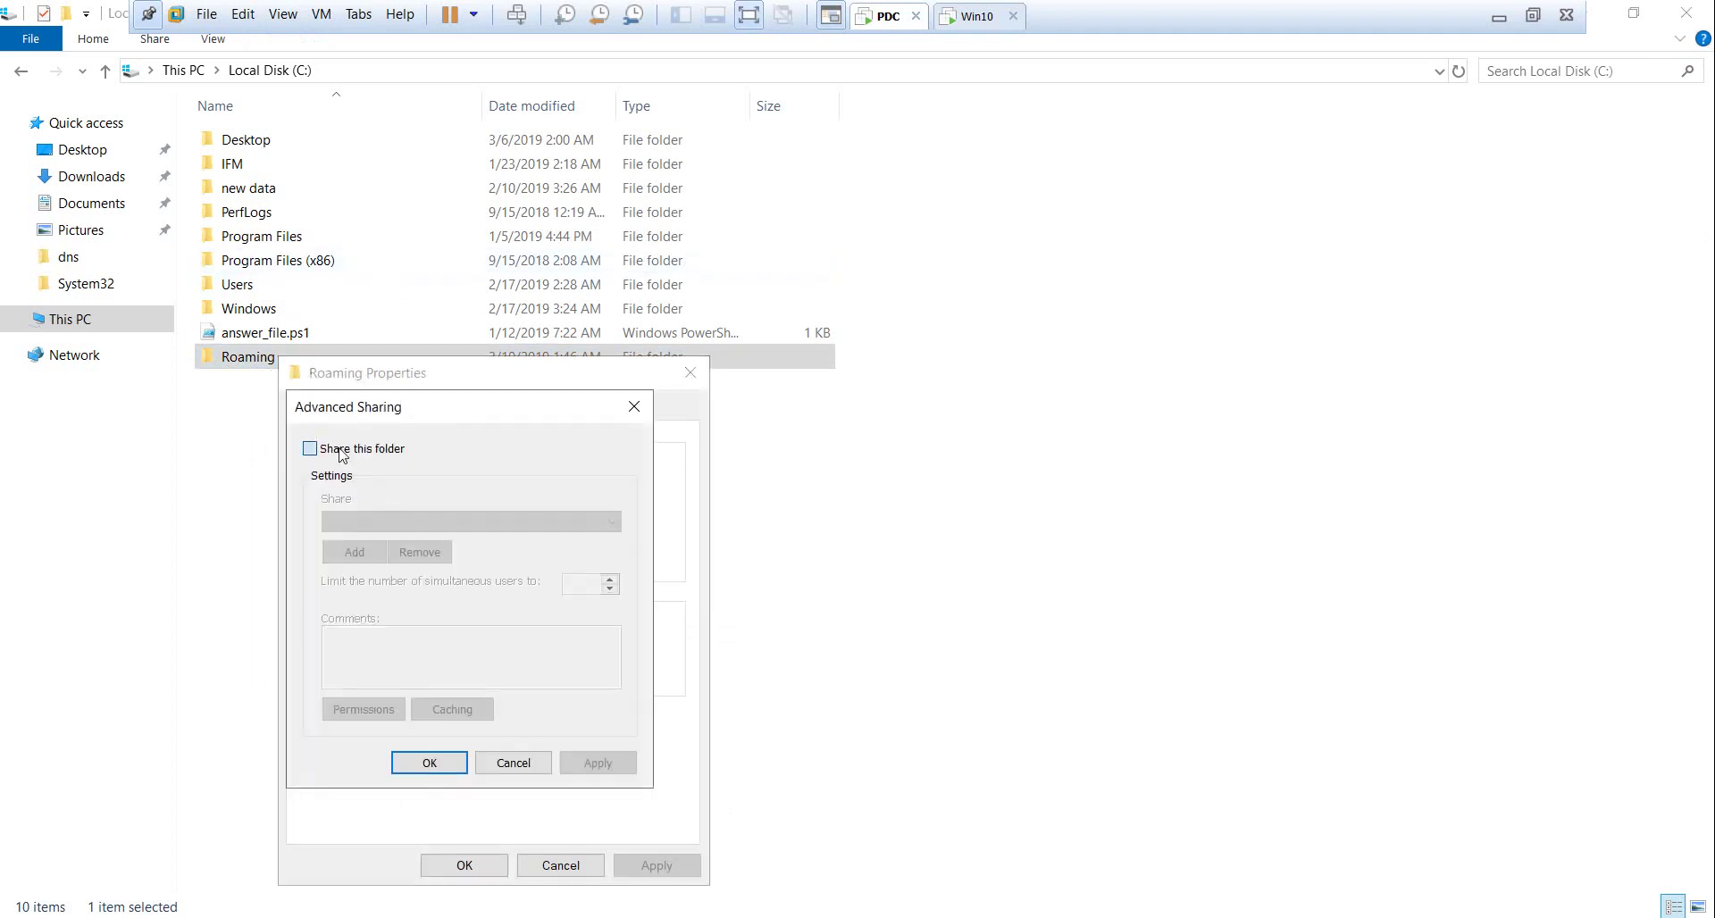
click(332, 449)
Replace Everyone with Authenticated Users in the Roaming folder's share permissions
click(393, 712)
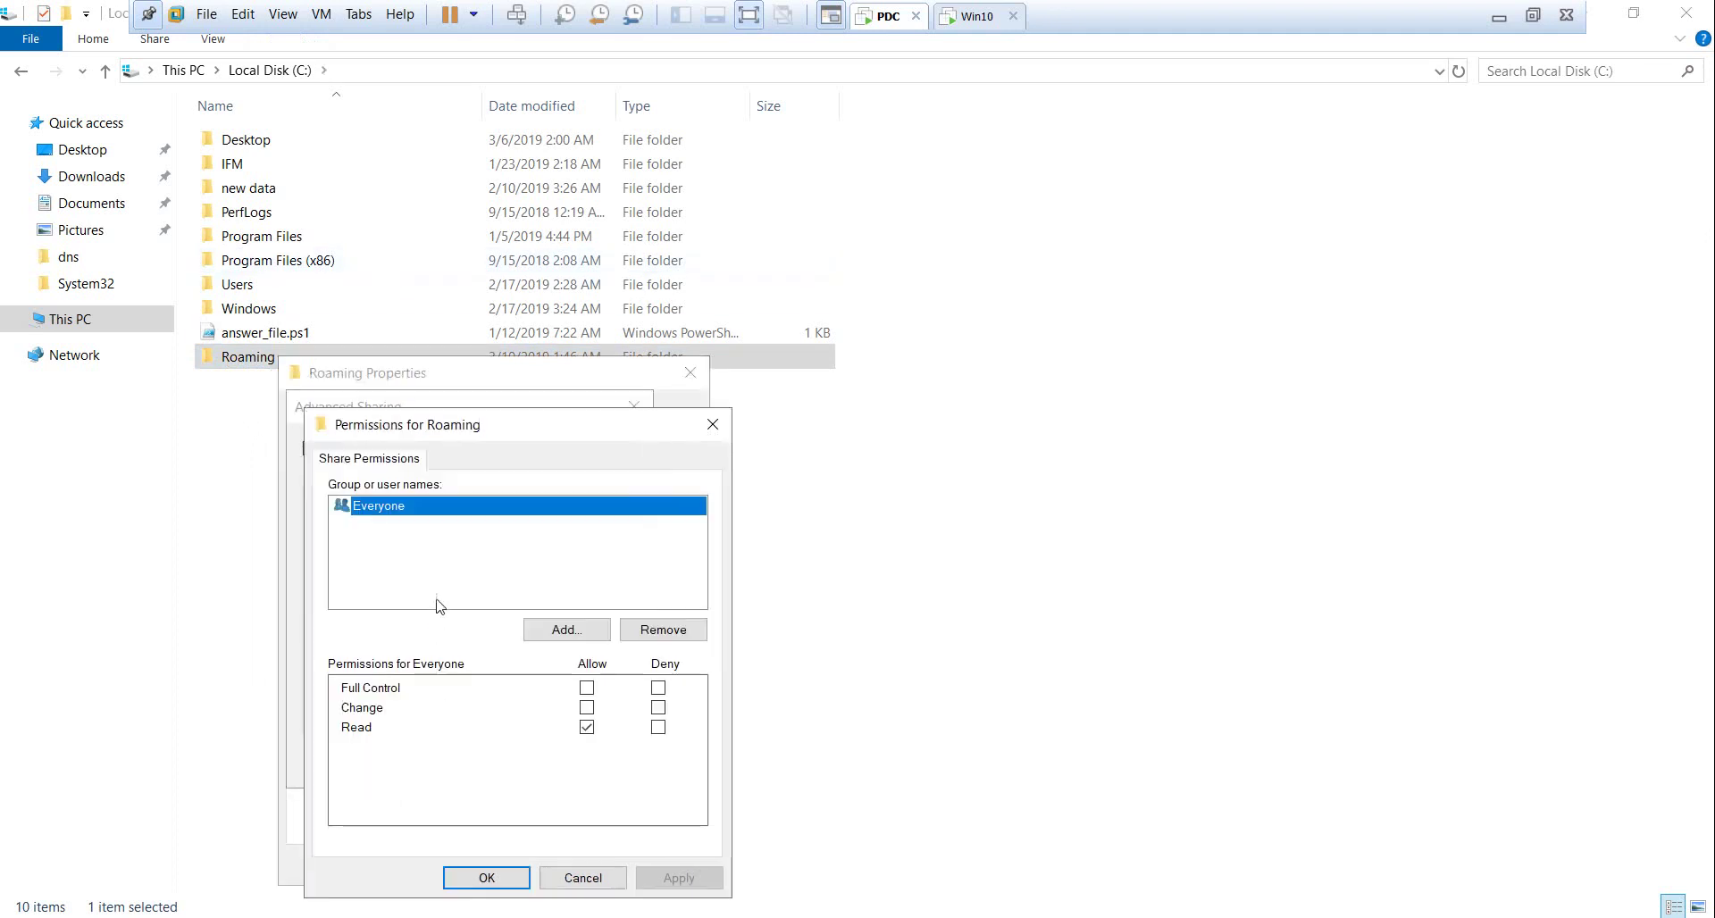
click(663, 630)
click(580, 636)
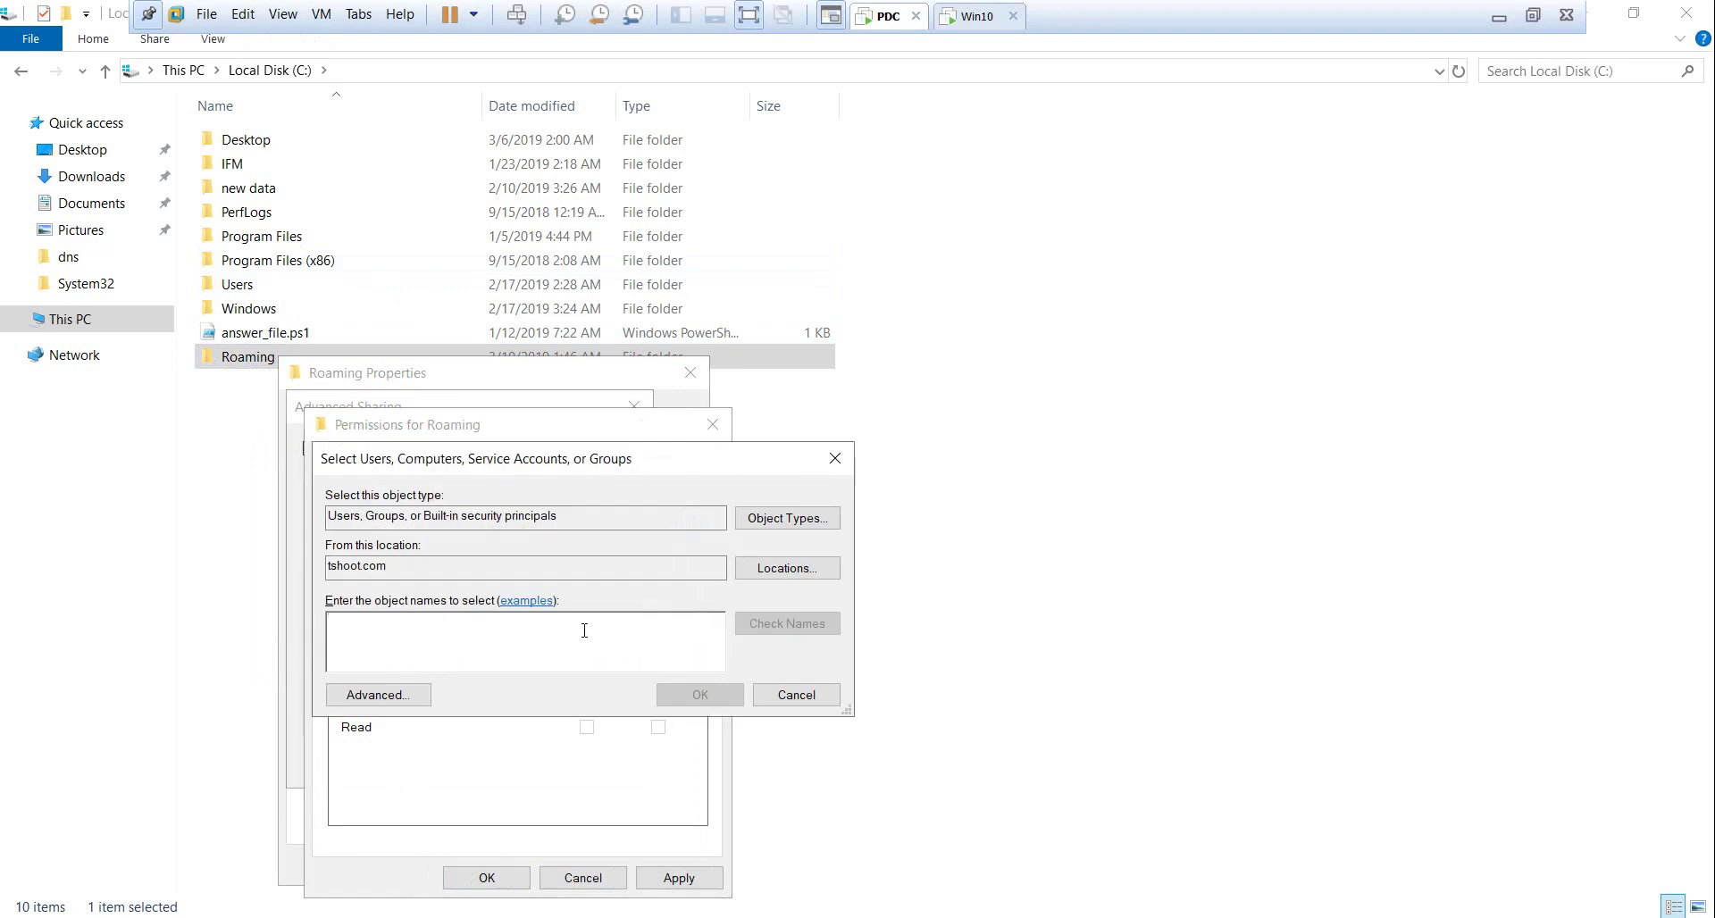
text(authenti)
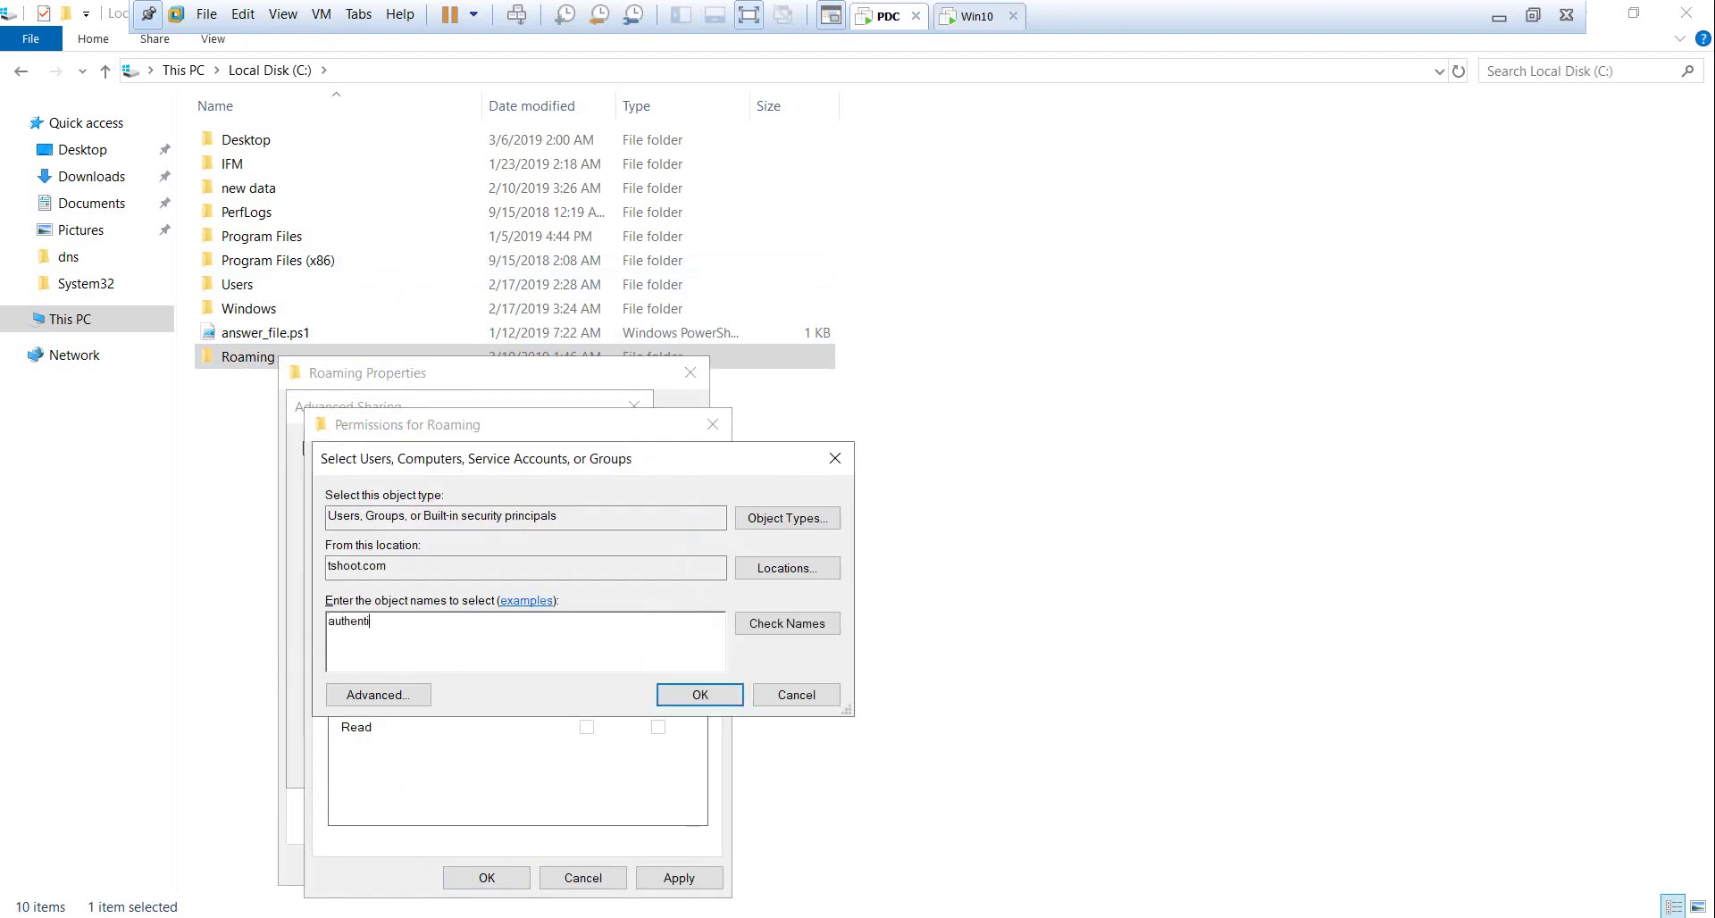
text(cated users)
click(759, 624)
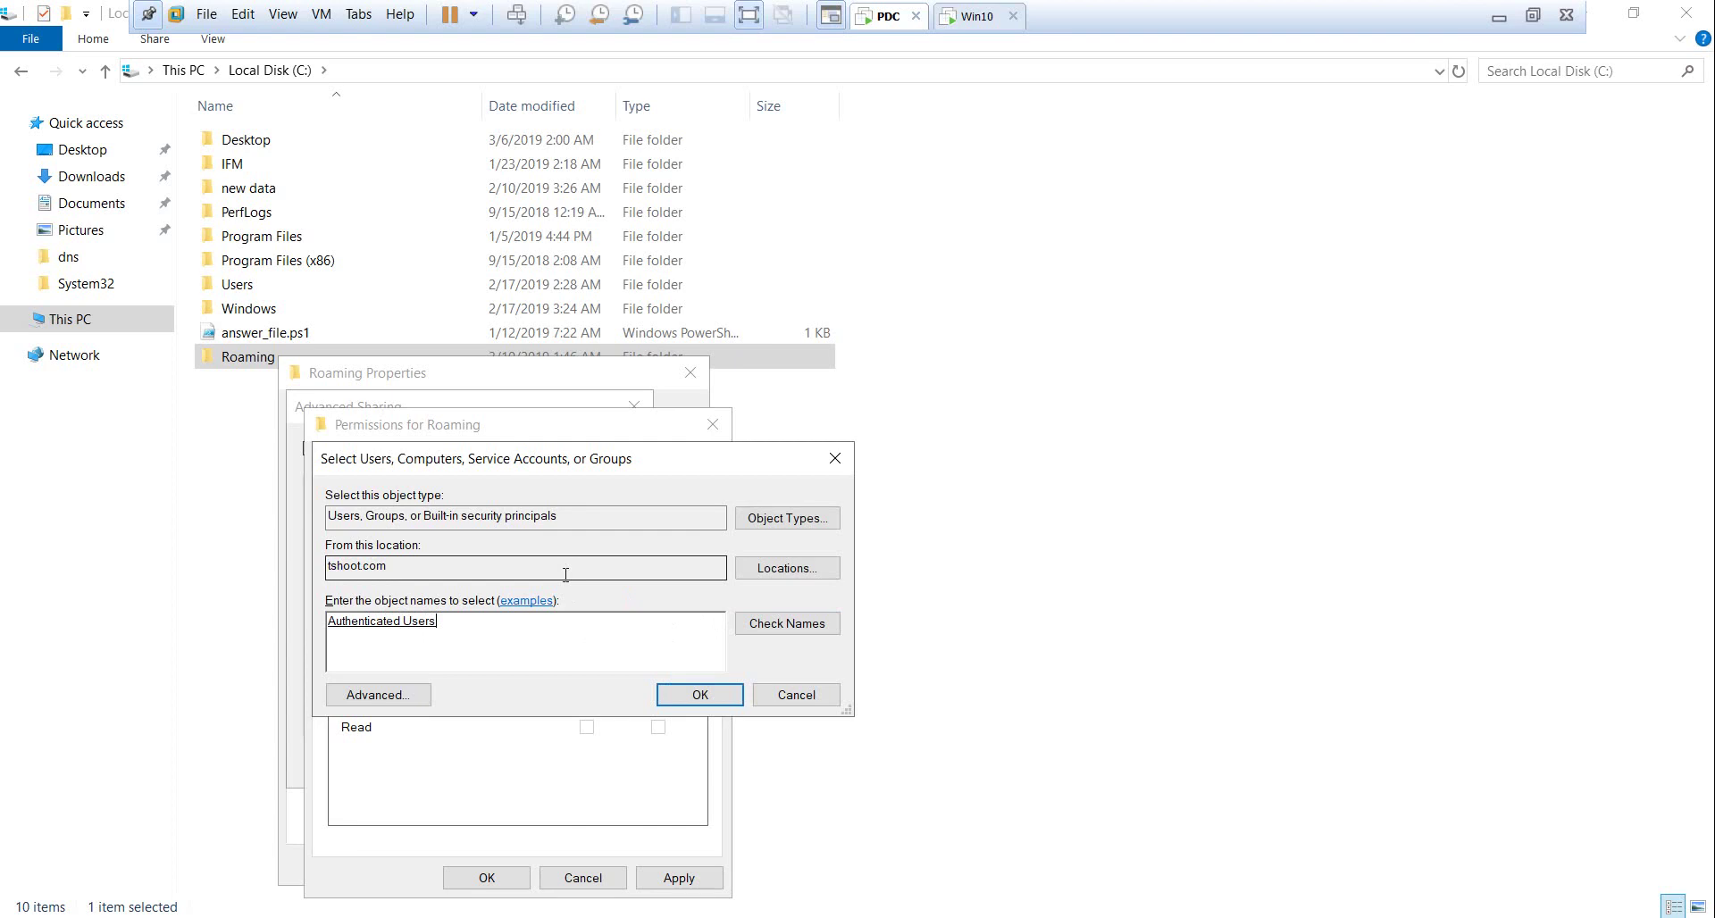
click(692, 695)
Allow Authenticated Users Full Control, Change and Read on the Roaming share, and confirm the sharing settings
click(590, 709)
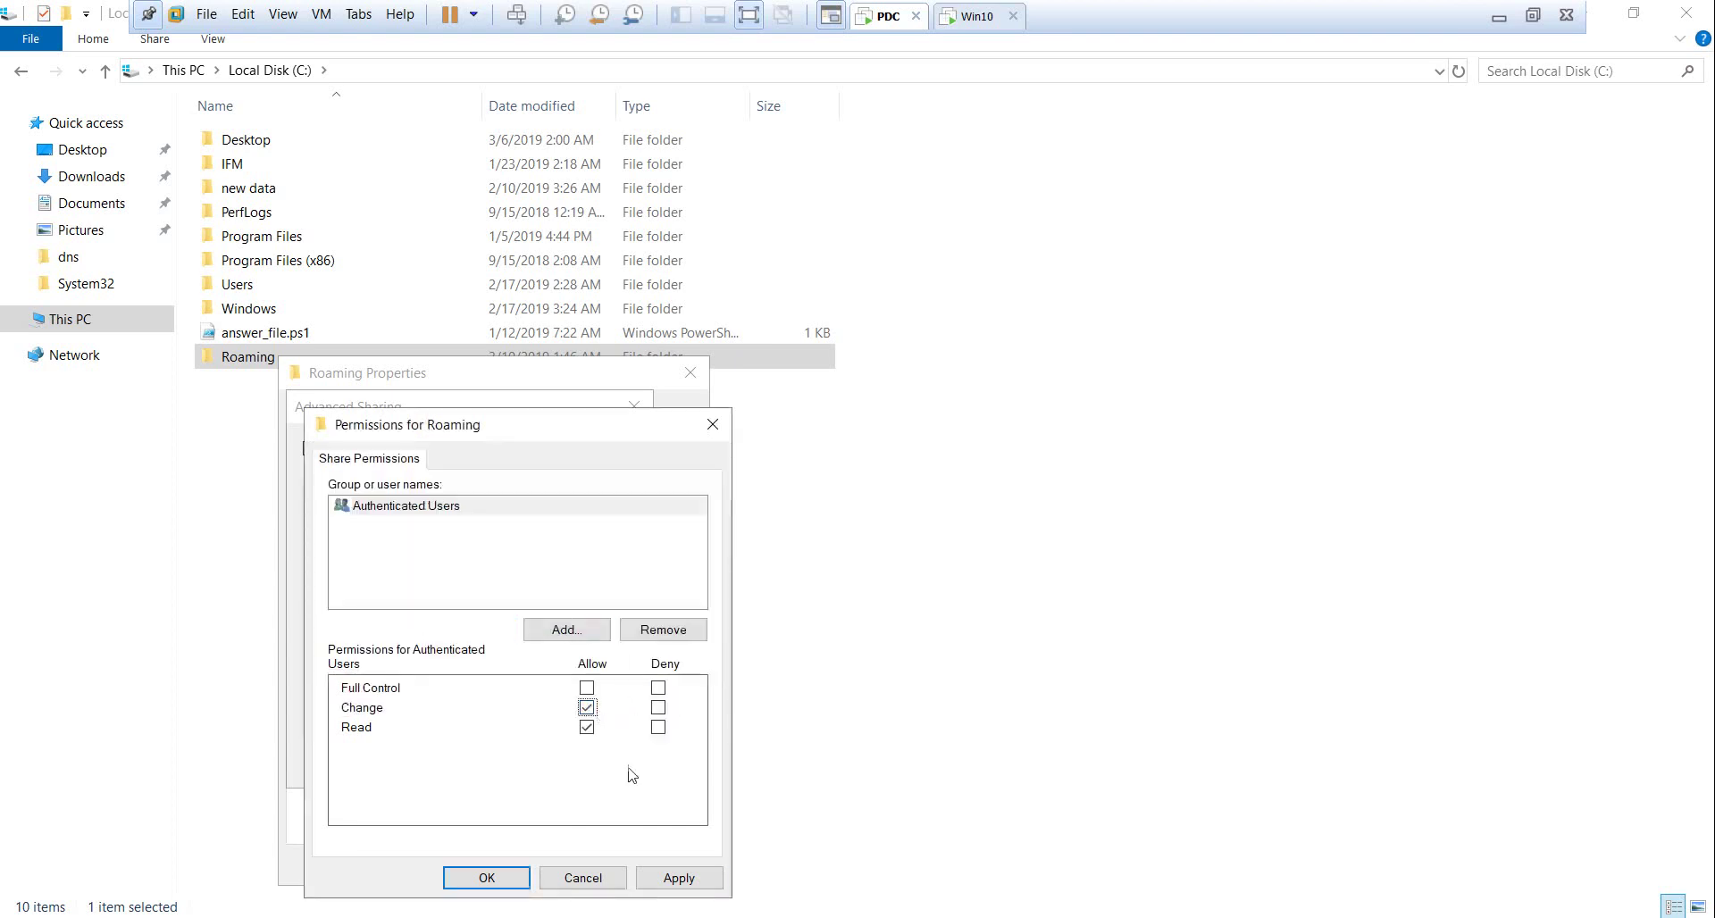
click(679, 878)
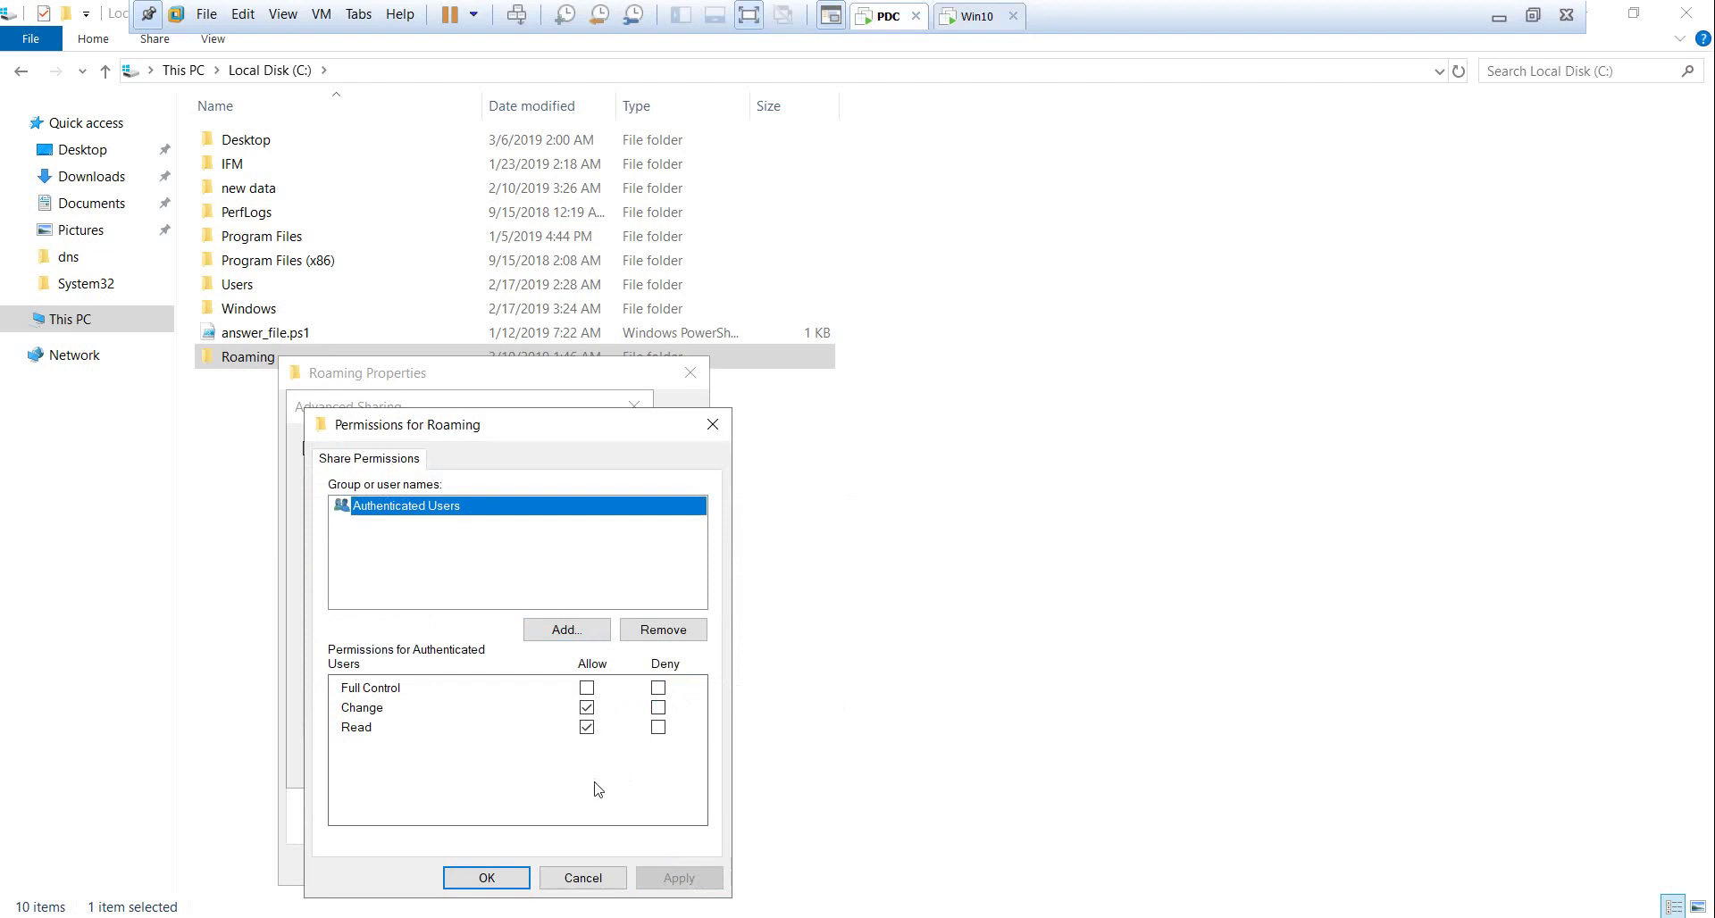
click(587, 688)
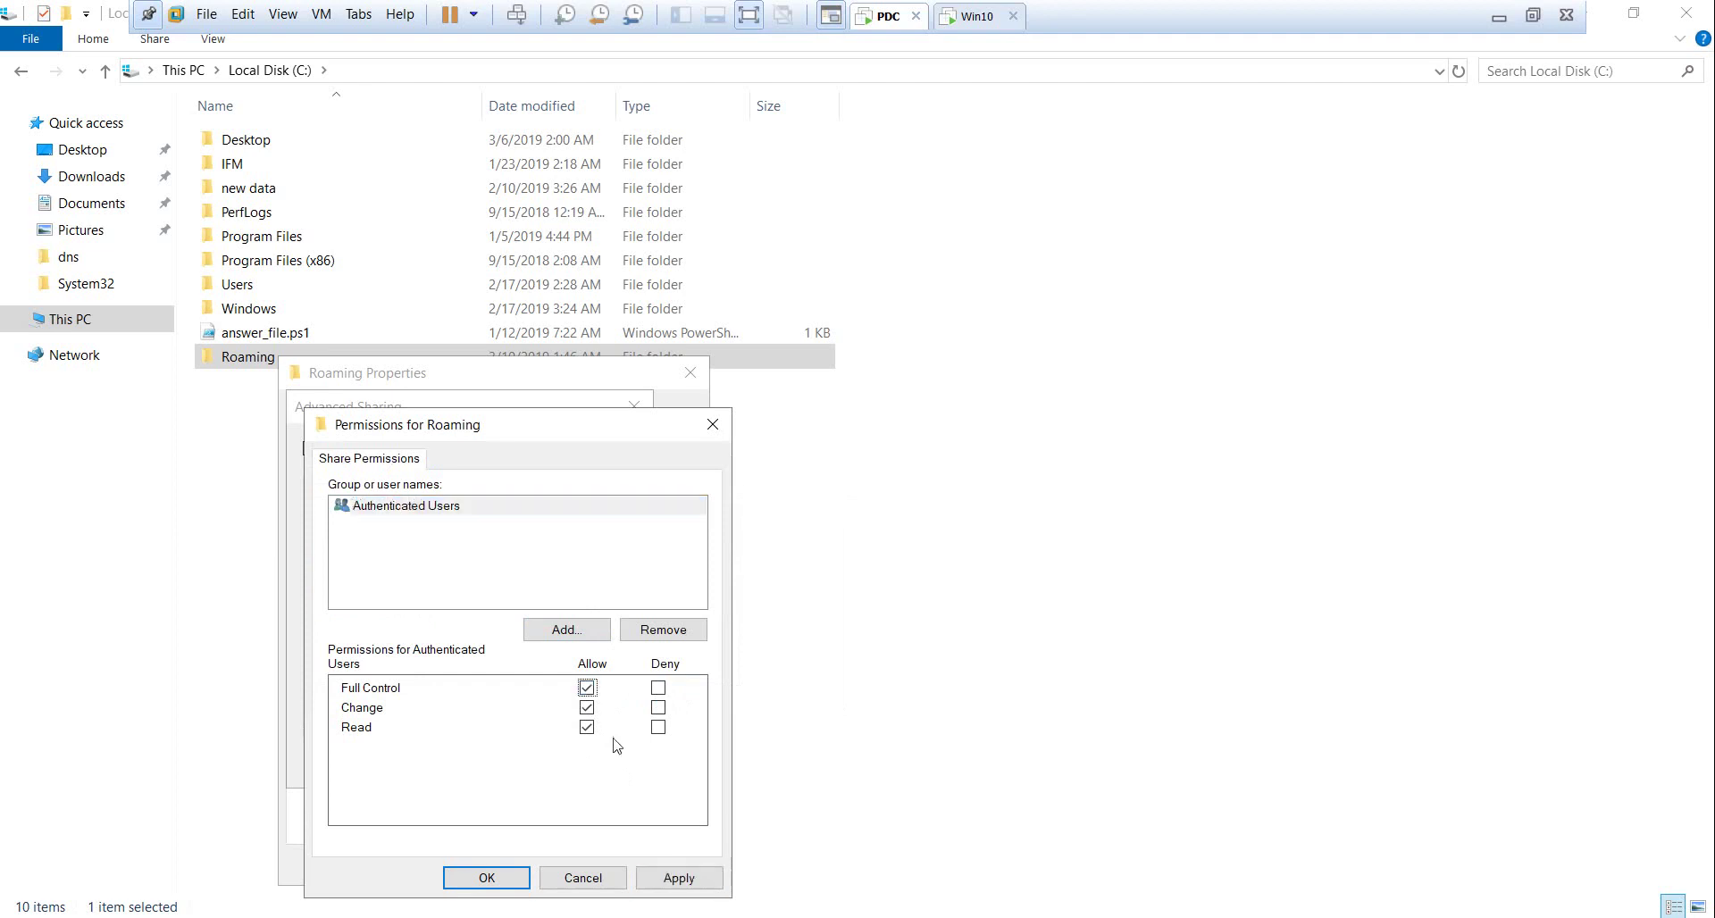
click(679, 878)
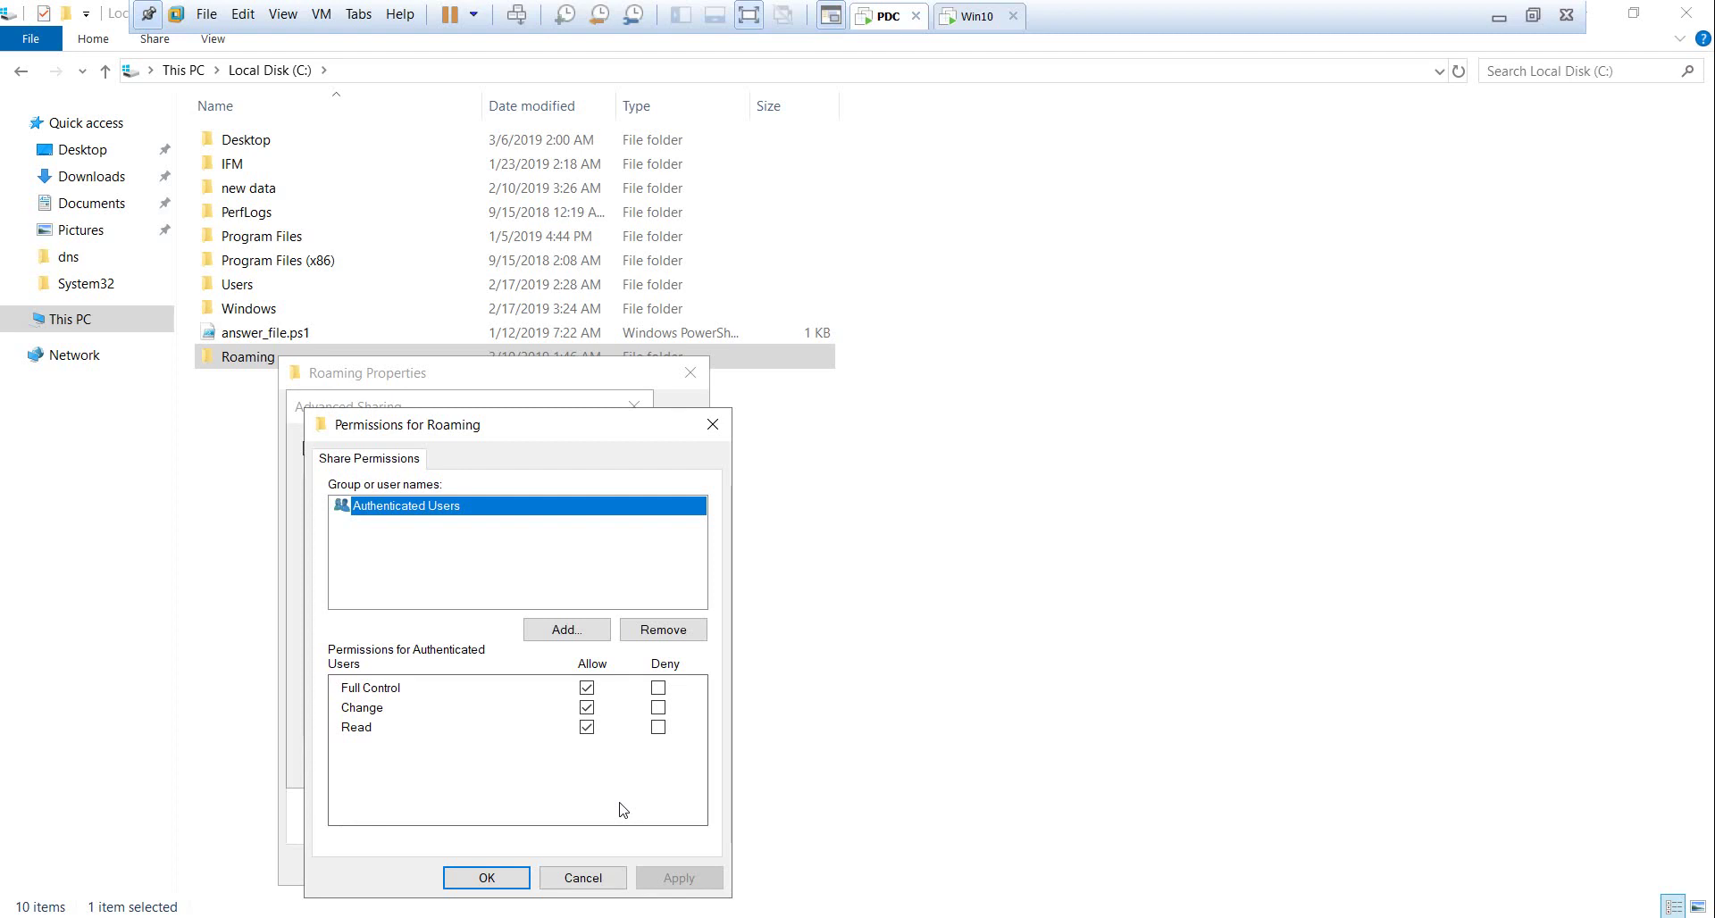
click(505, 879)
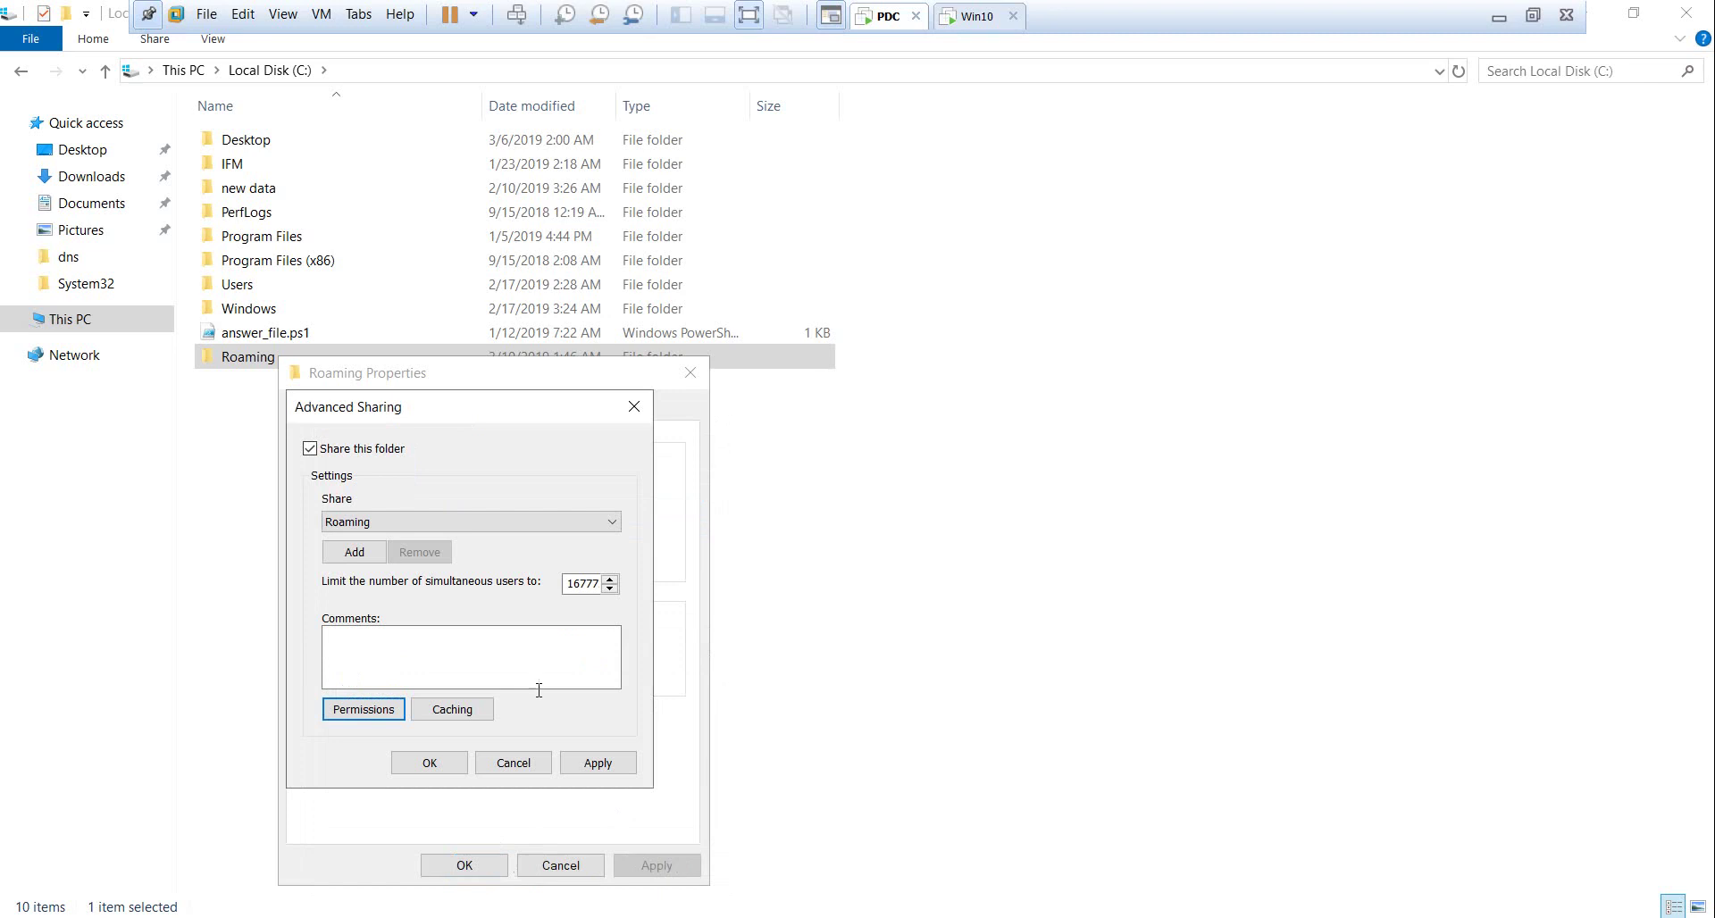
click(440, 763)
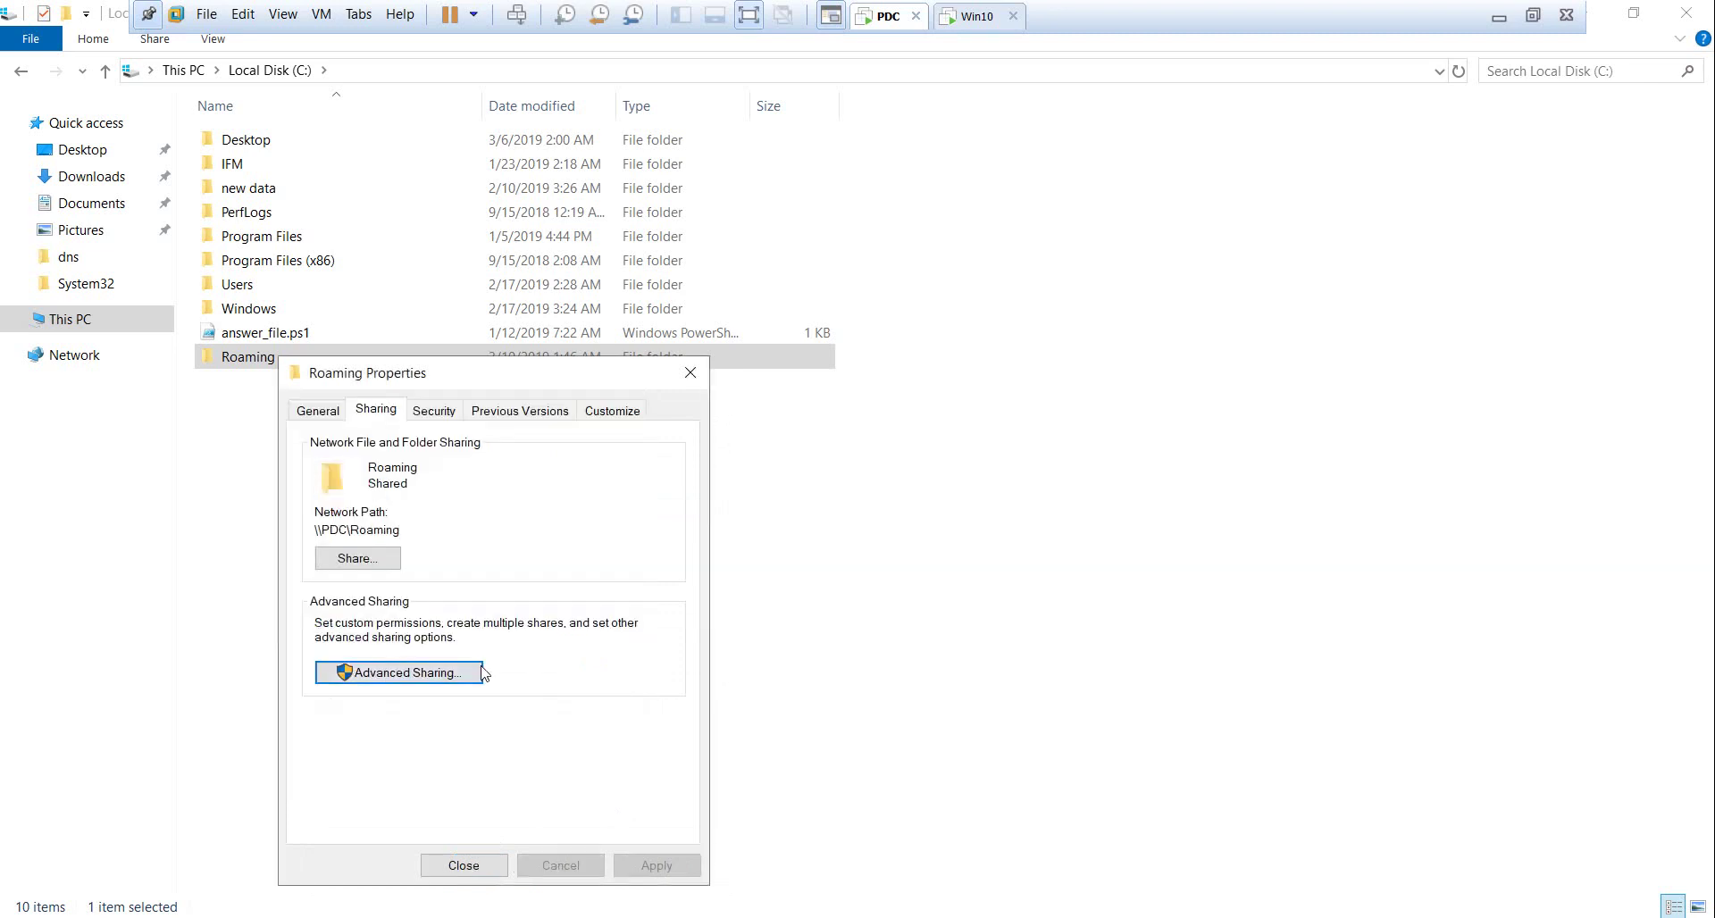
Add Authenticated Users to the Roaming folder's security permissions with Modify allowed, and close the folder's properties
click(434, 409)
click(631, 597)
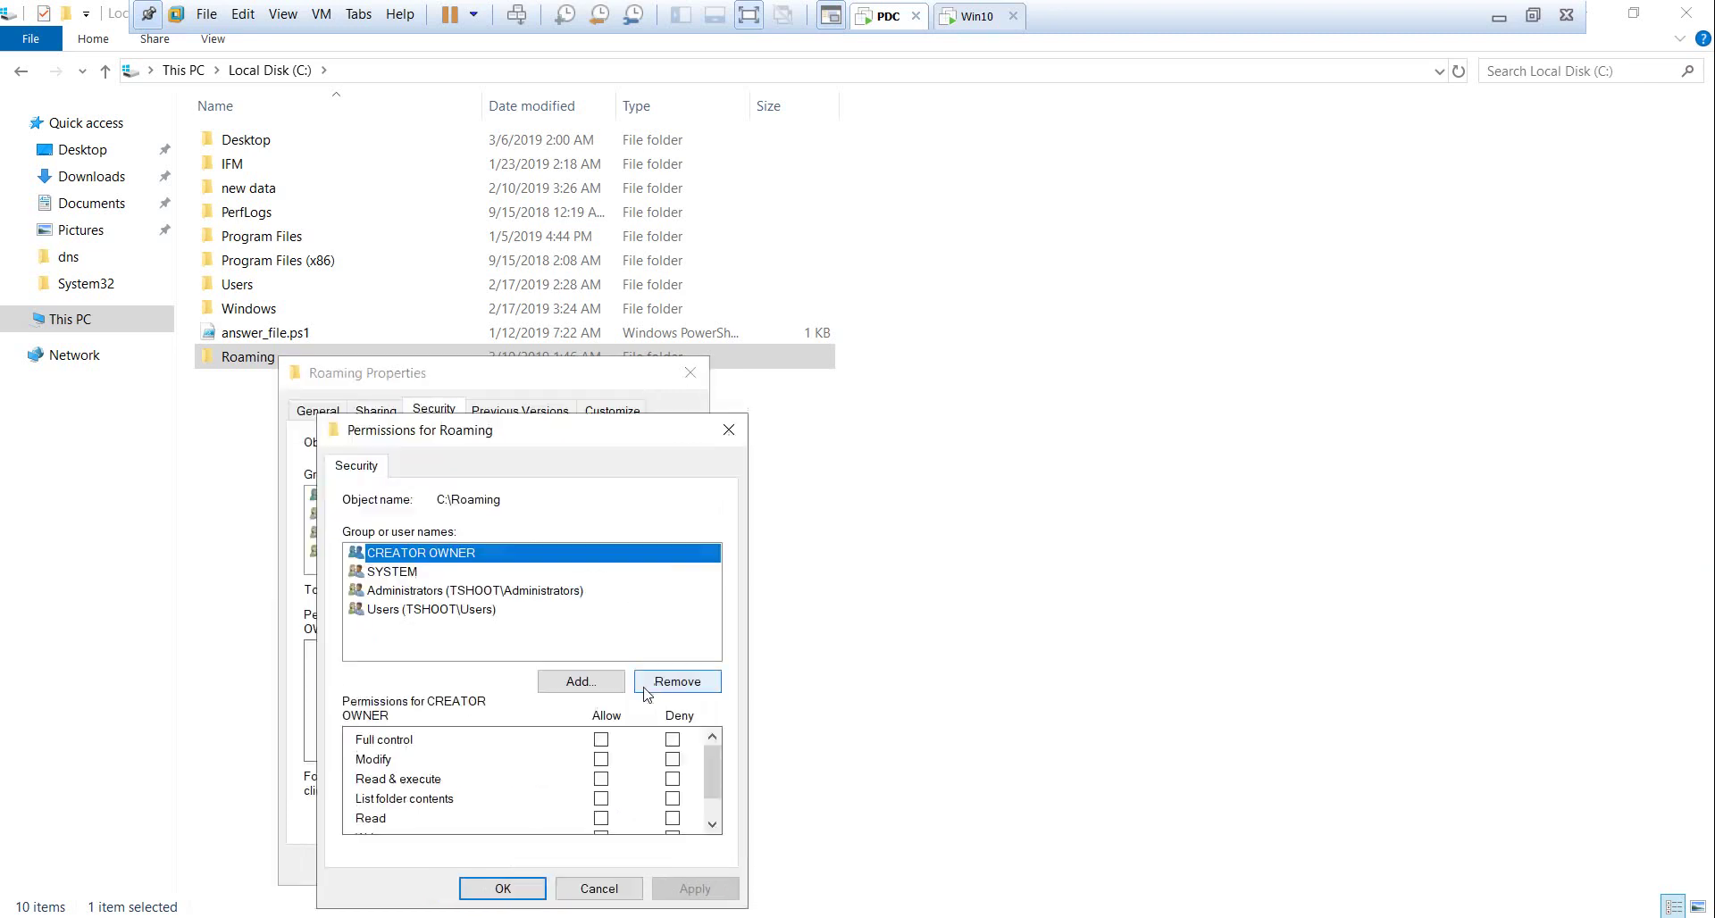
click(610, 692)
text(auth)
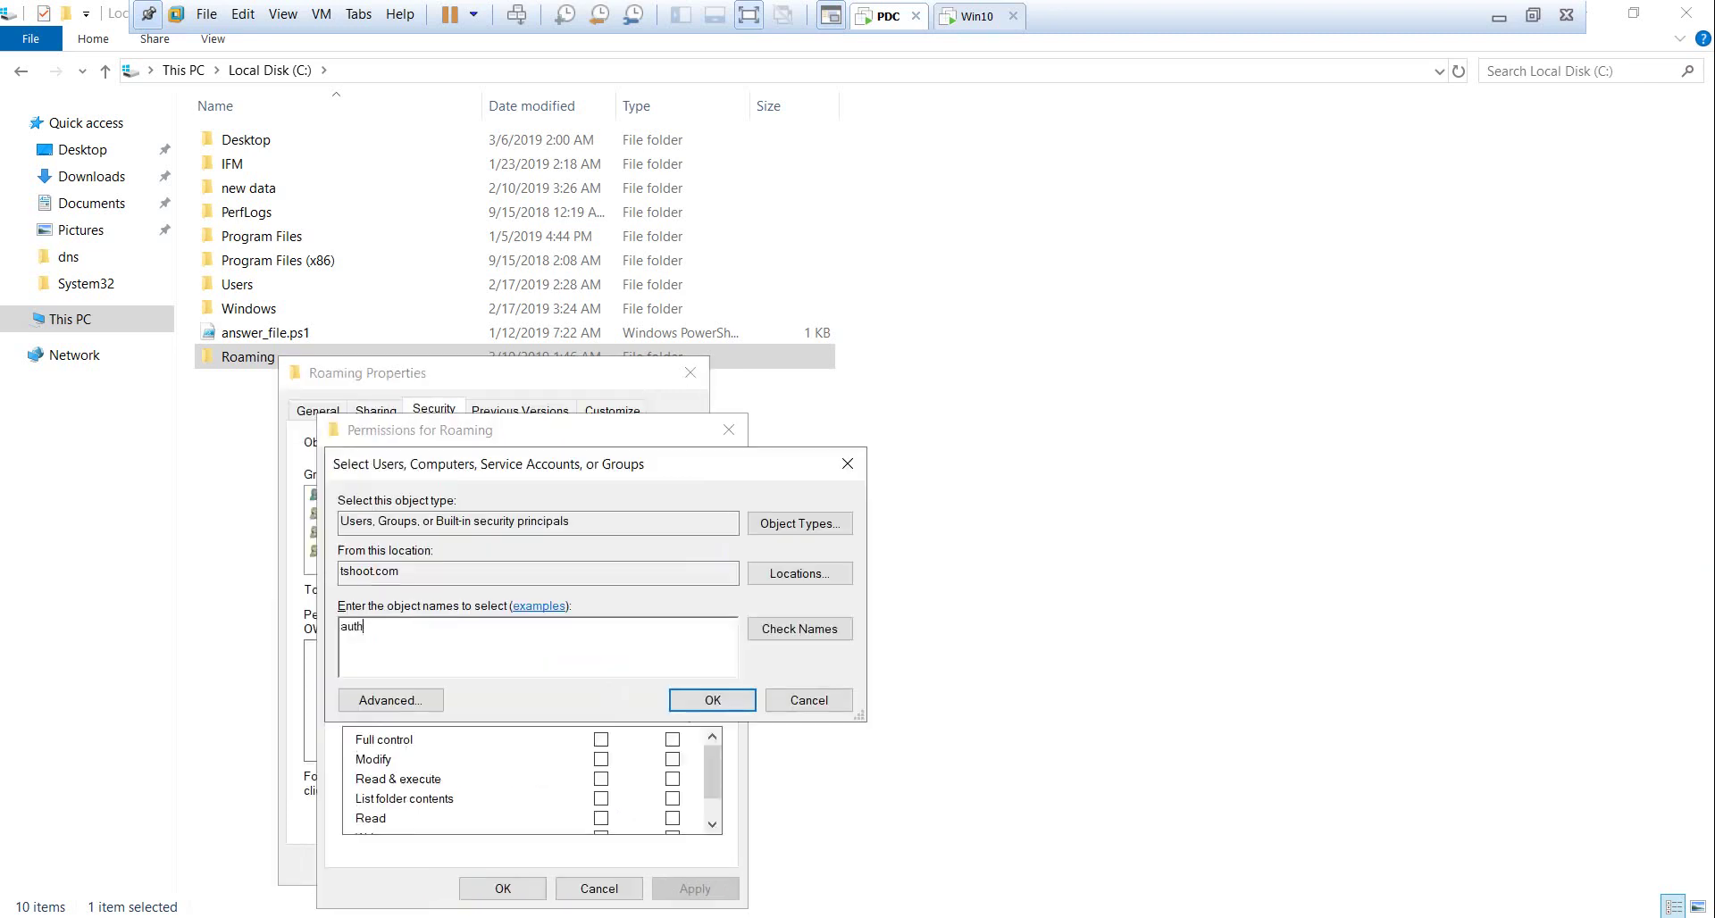
text(enticate)
click(792, 630)
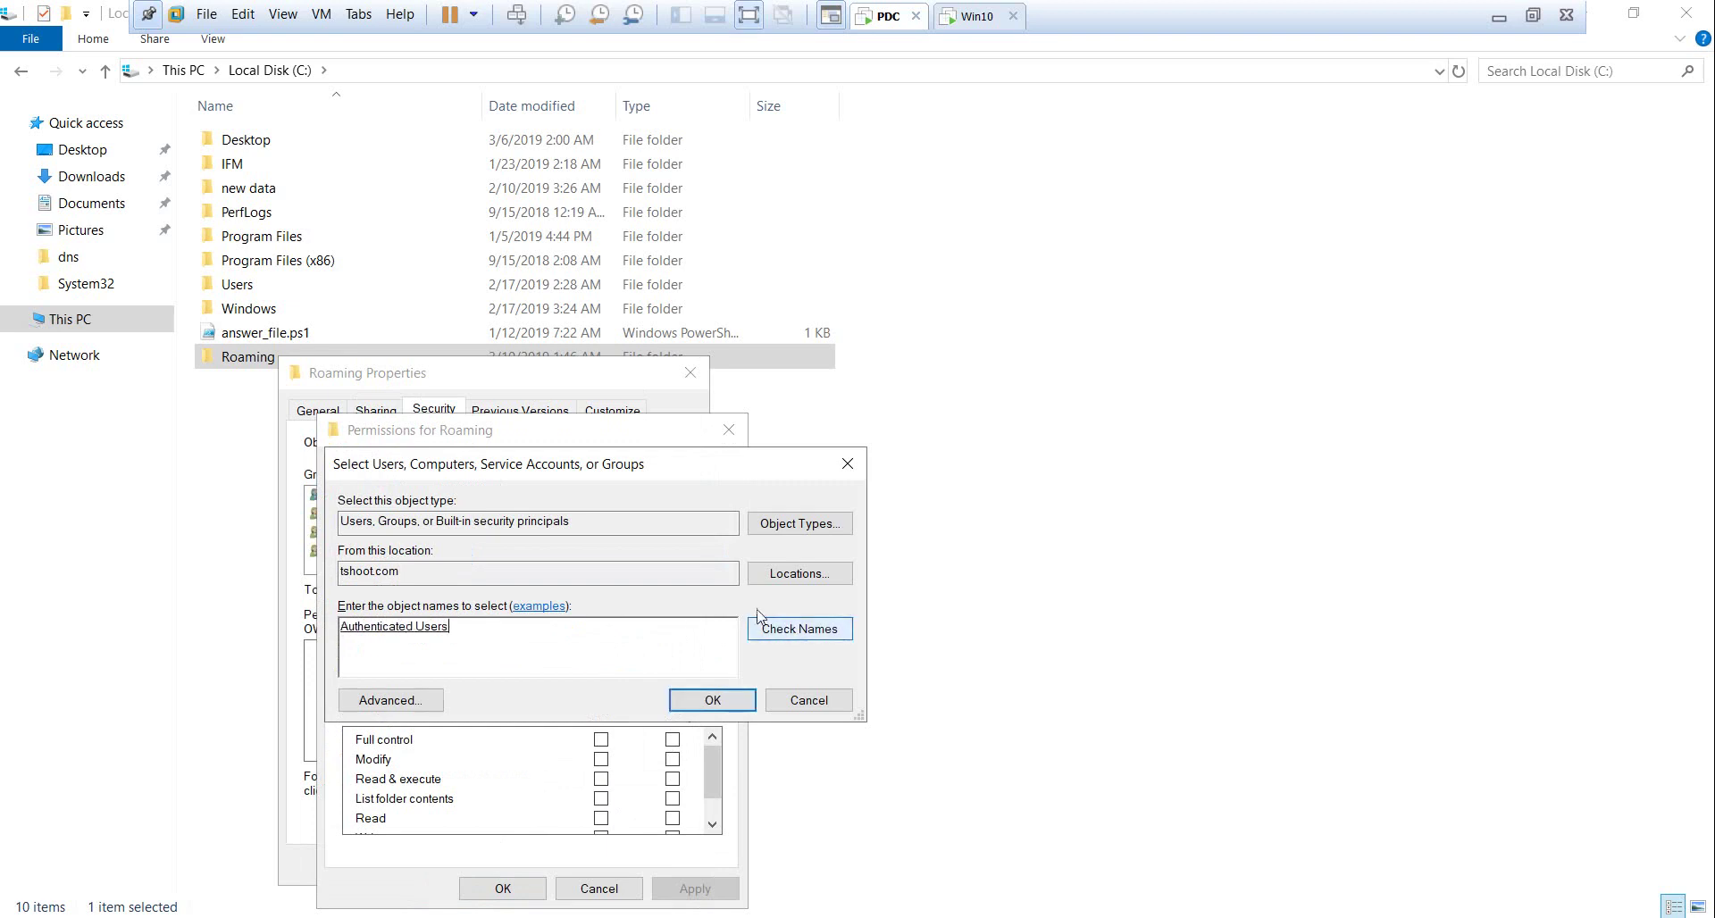
click(709, 703)
click(601, 760)
click(693, 886)
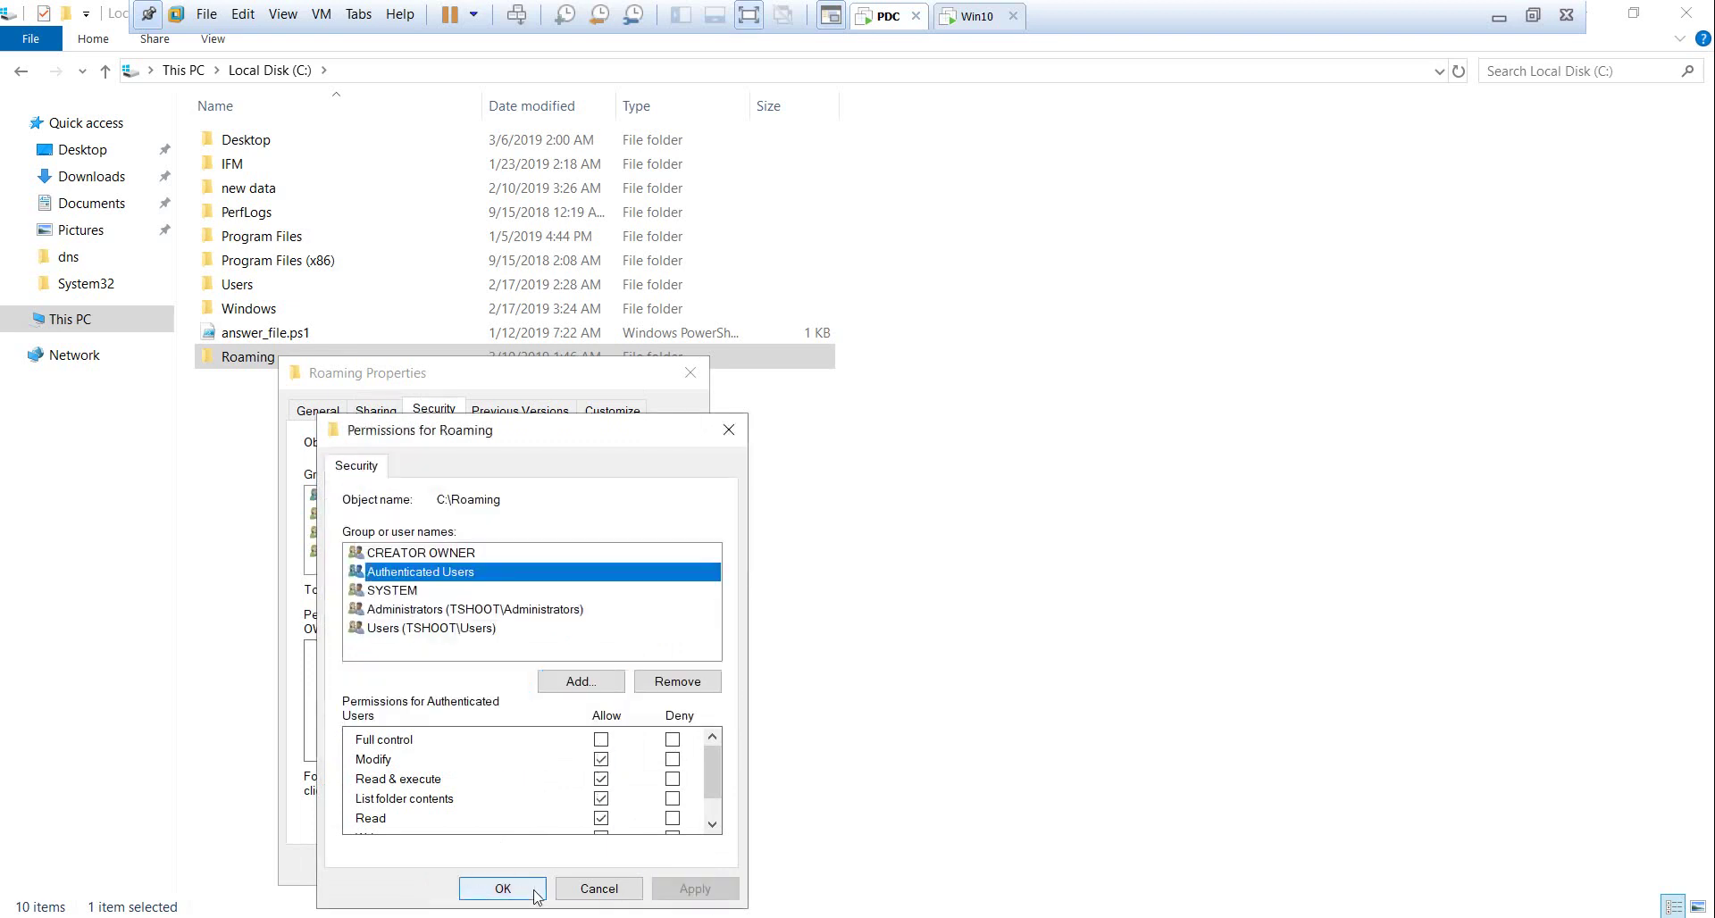
click(503, 888)
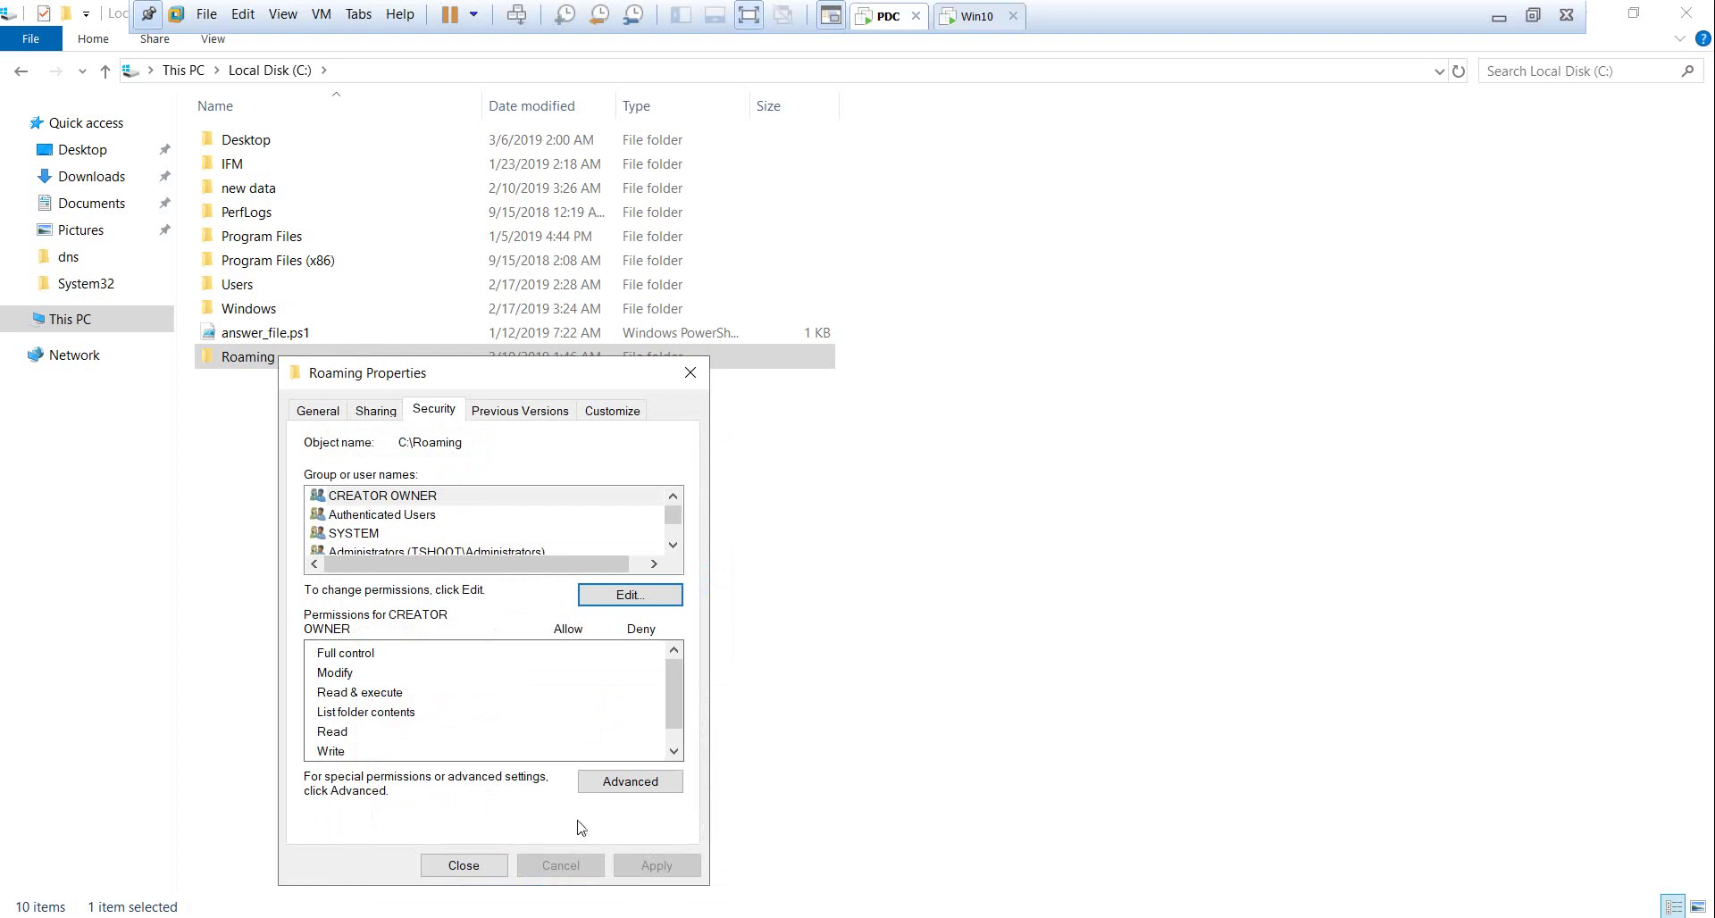
click(489, 867)
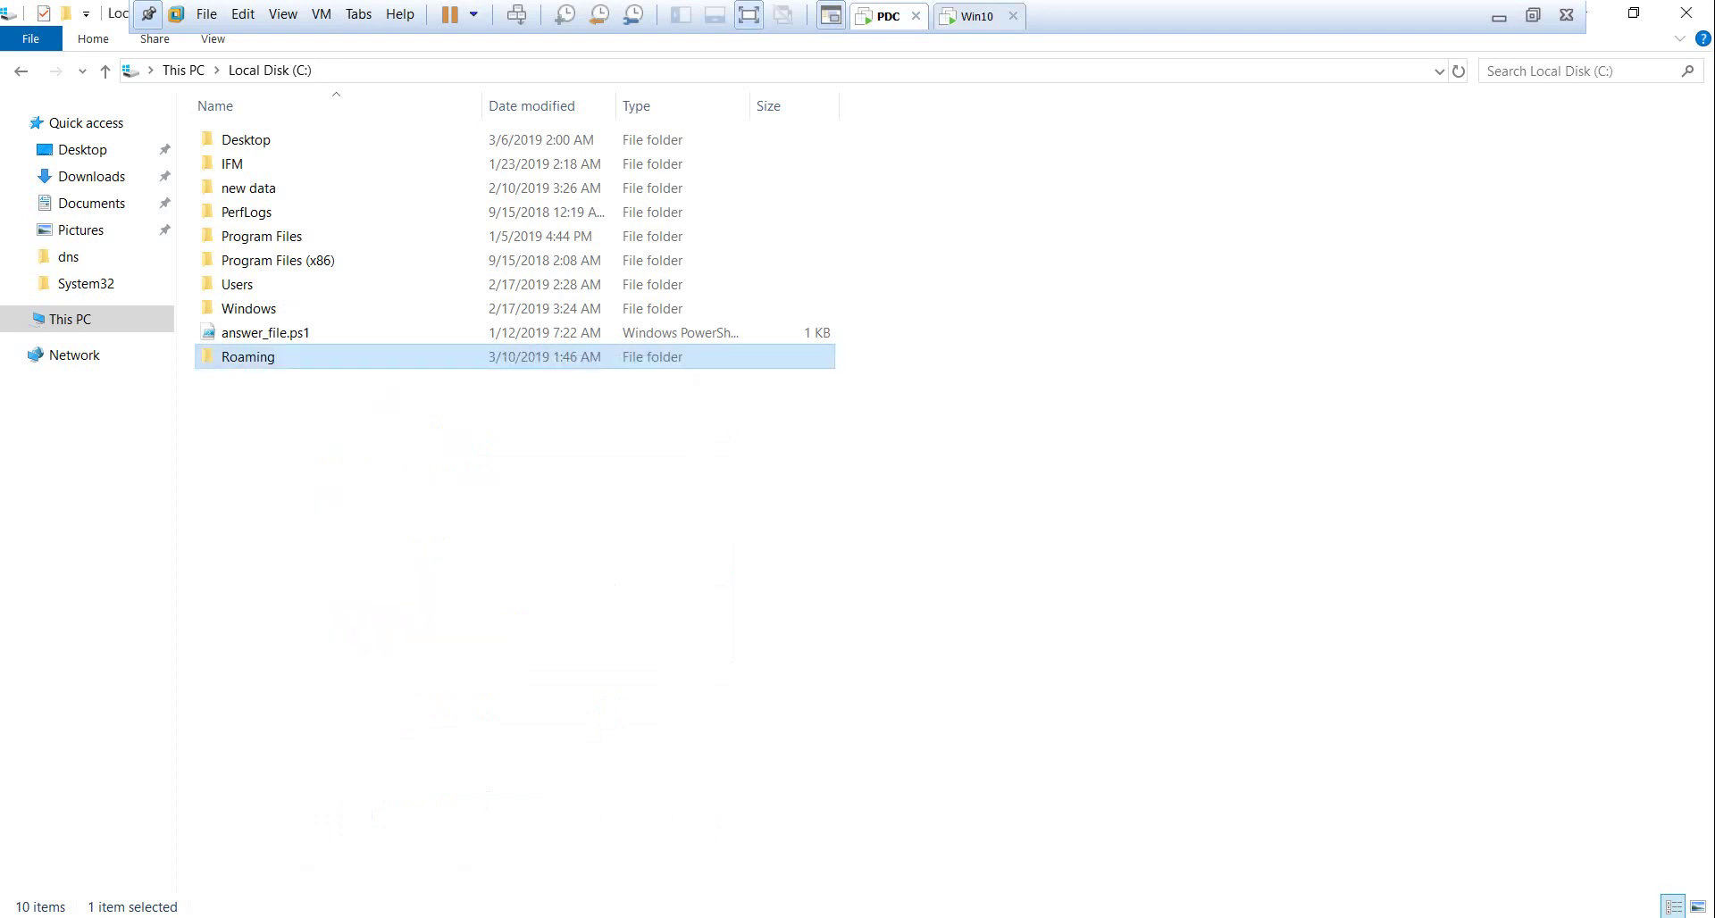
Return to the FolderRedirection policy and set the Documents target to "Basic - Redirect everyone's folder to the same location"
click(1594, 13)
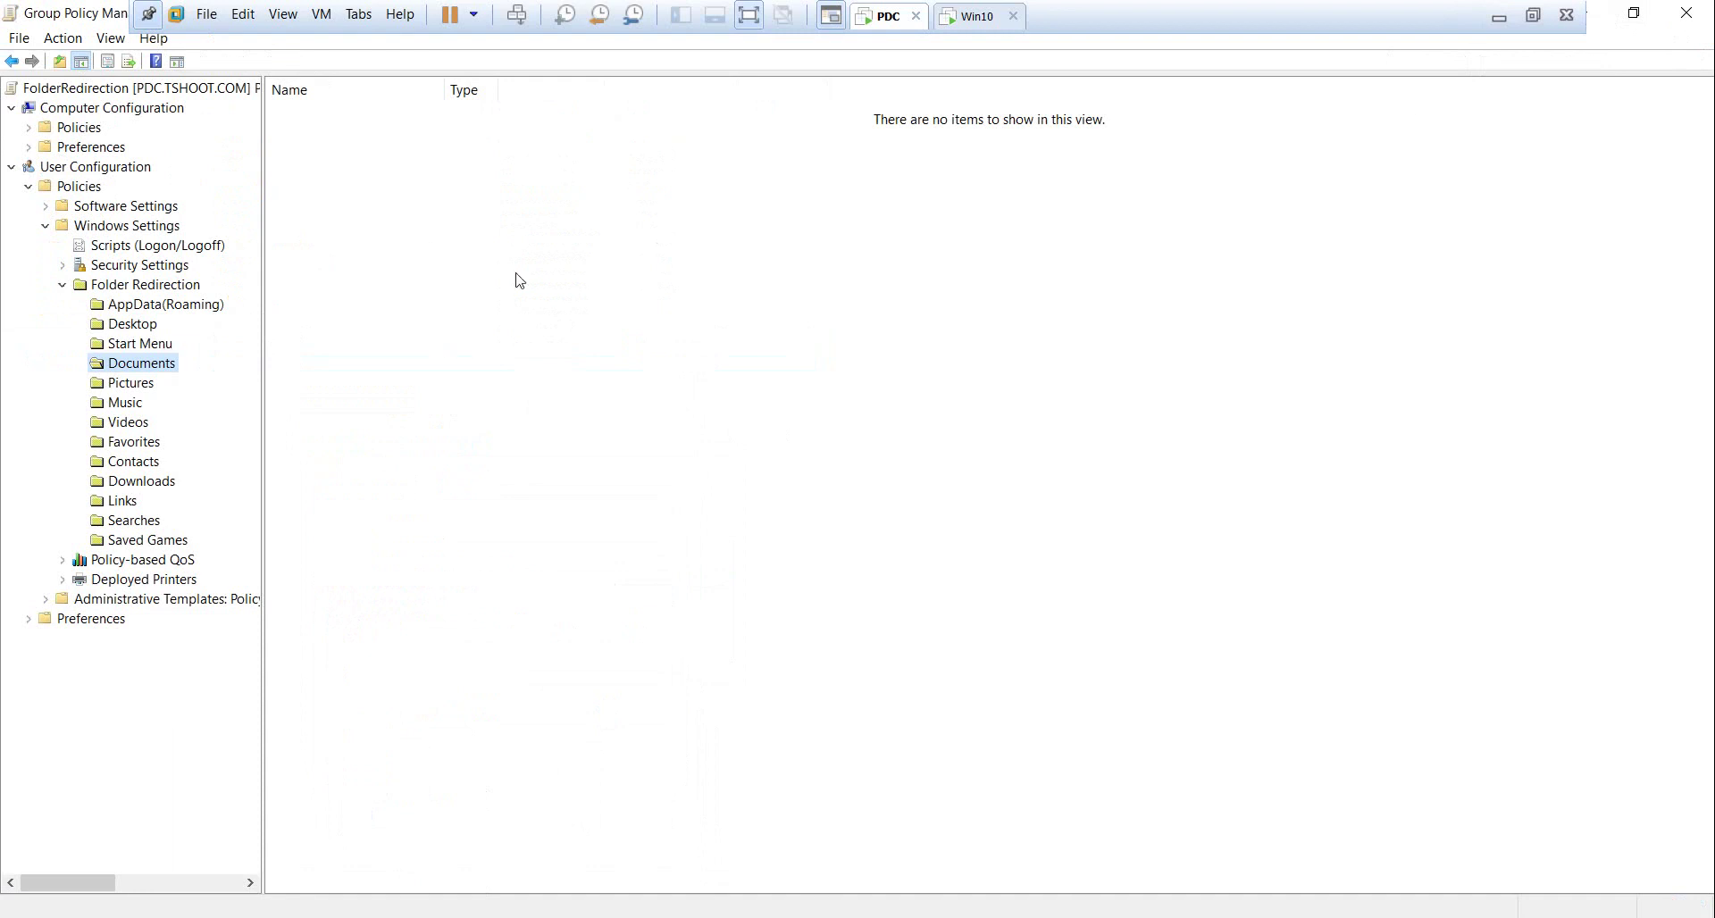
right_click(156, 366)
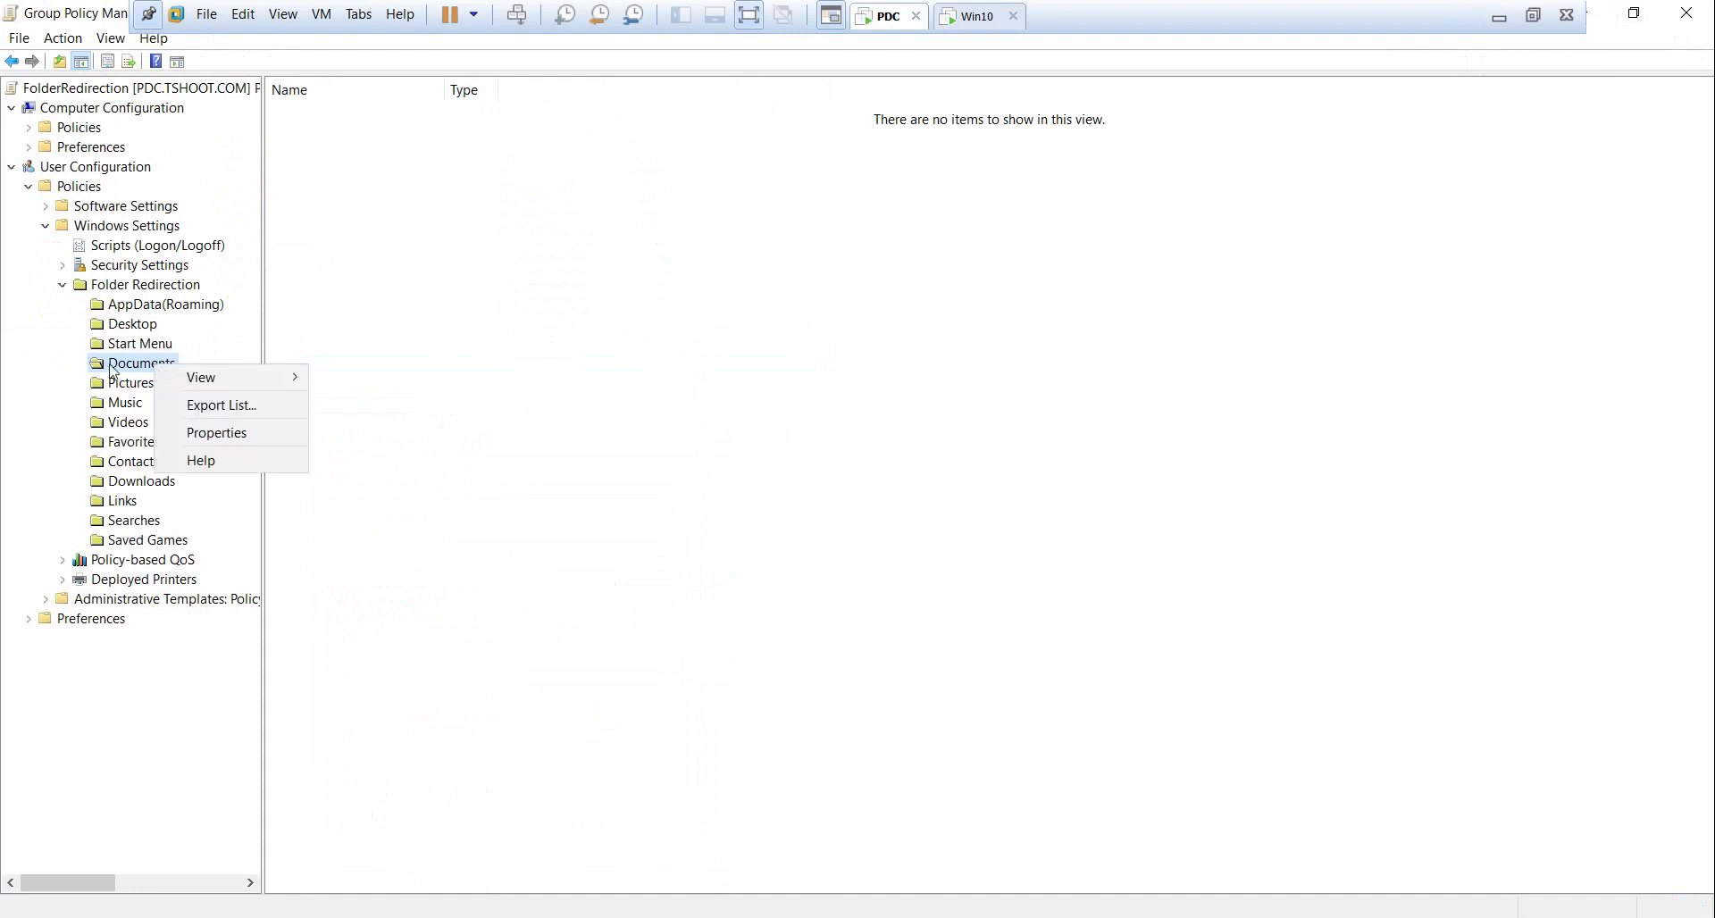
click(261, 432)
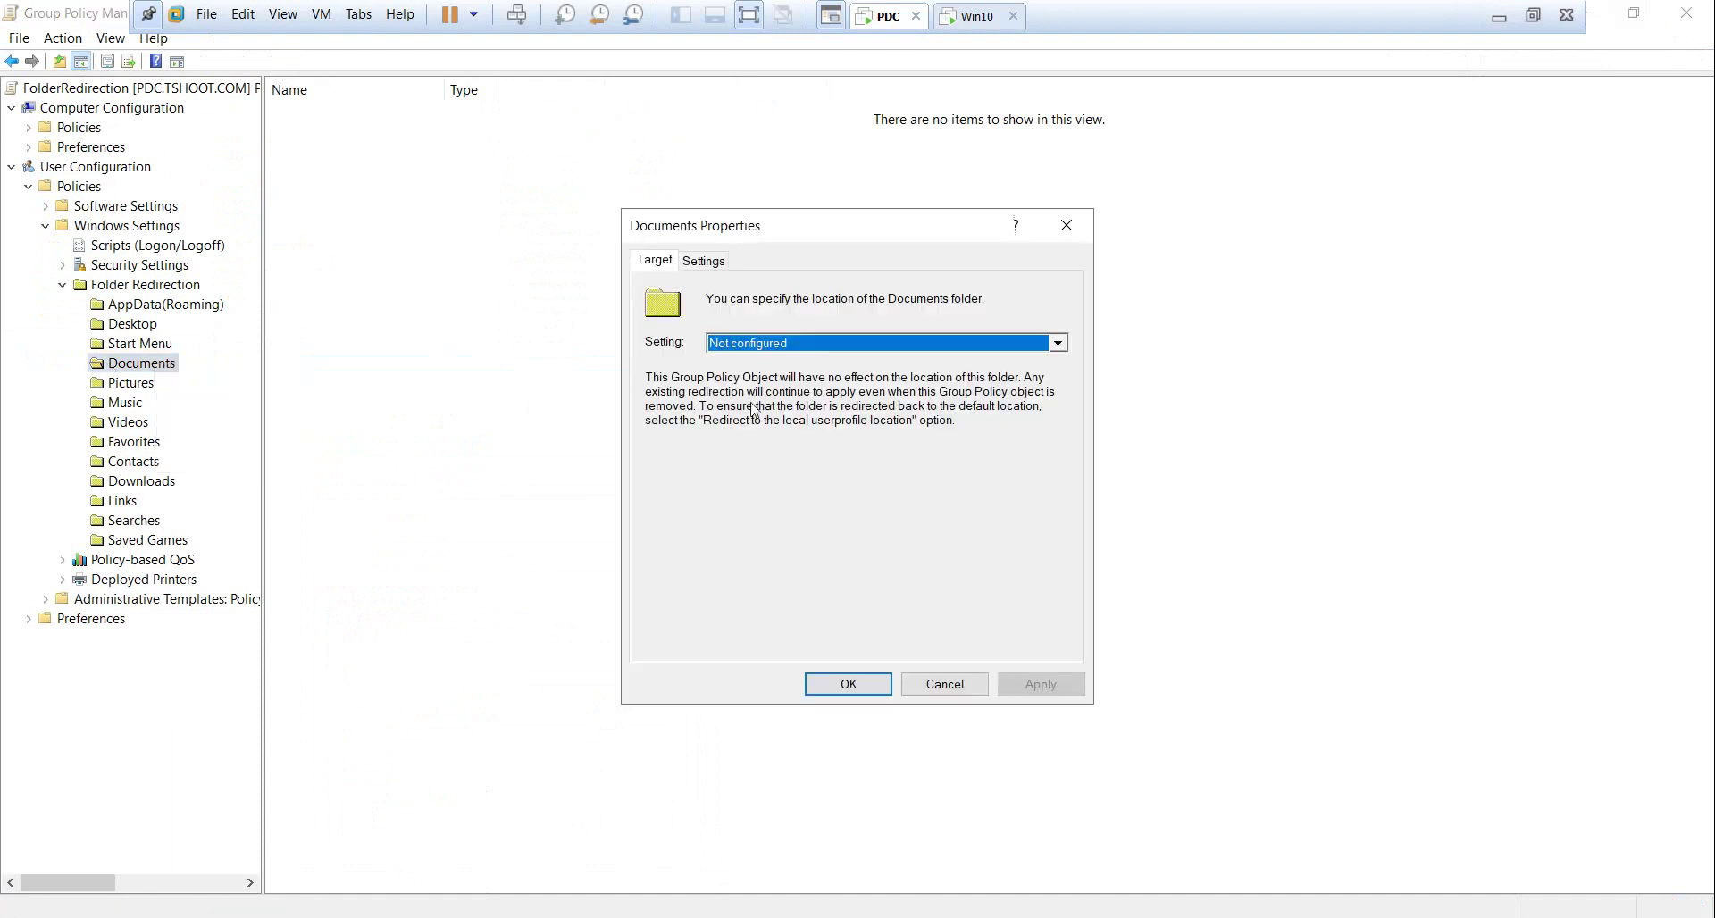
click(768, 348)
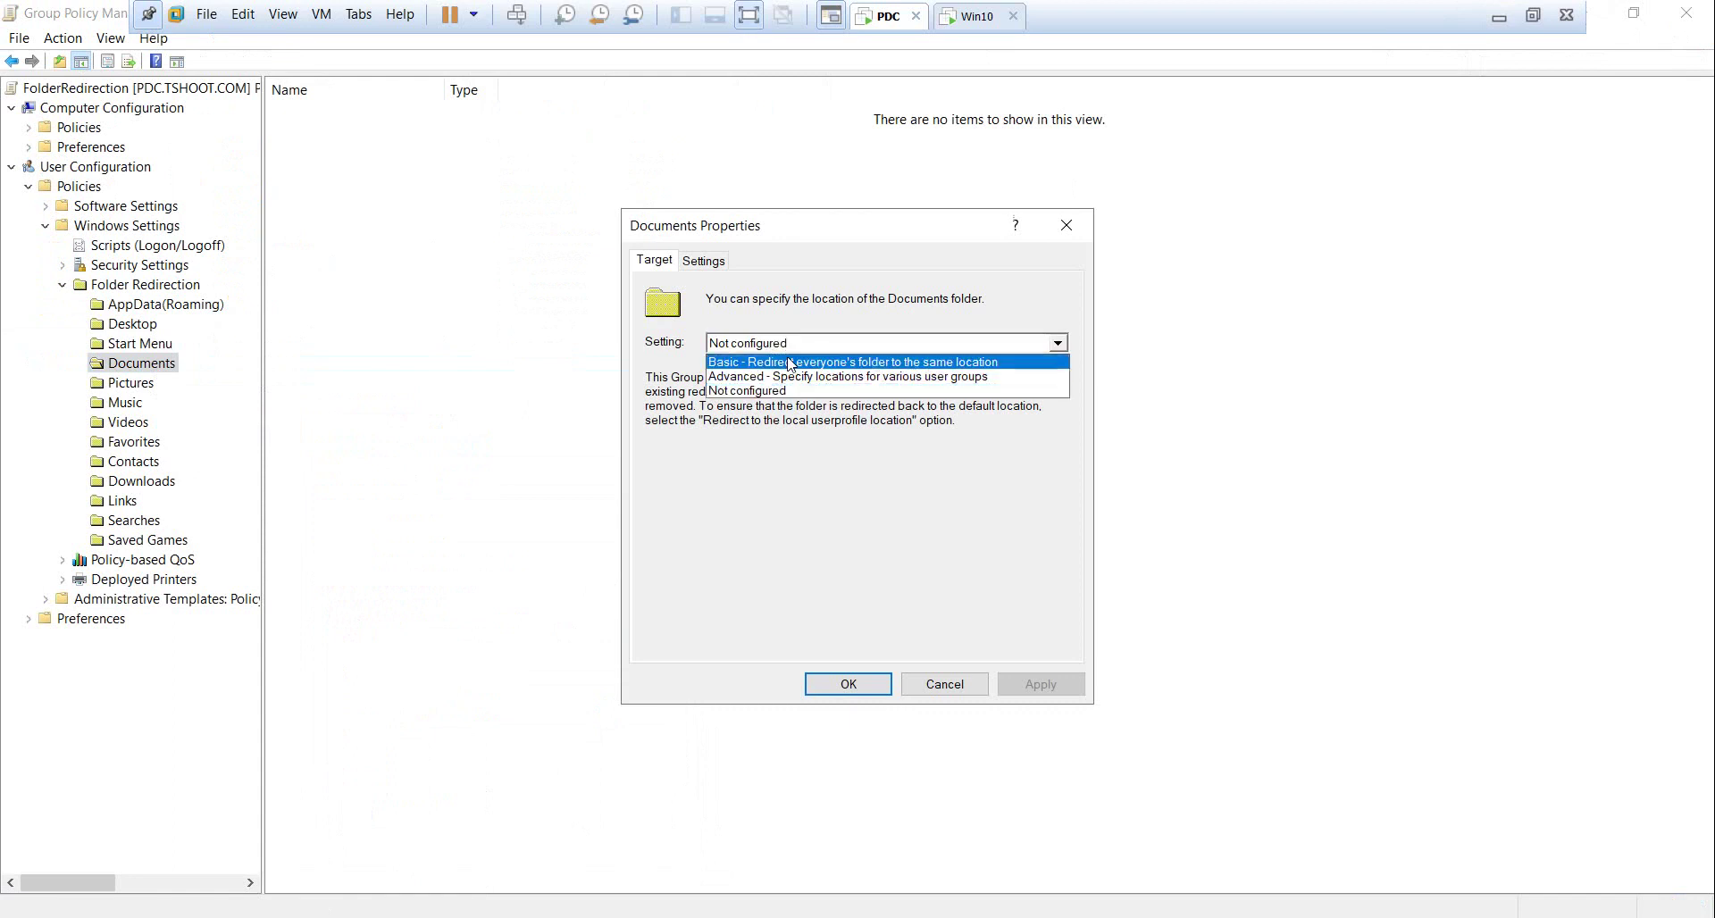
click(738, 365)
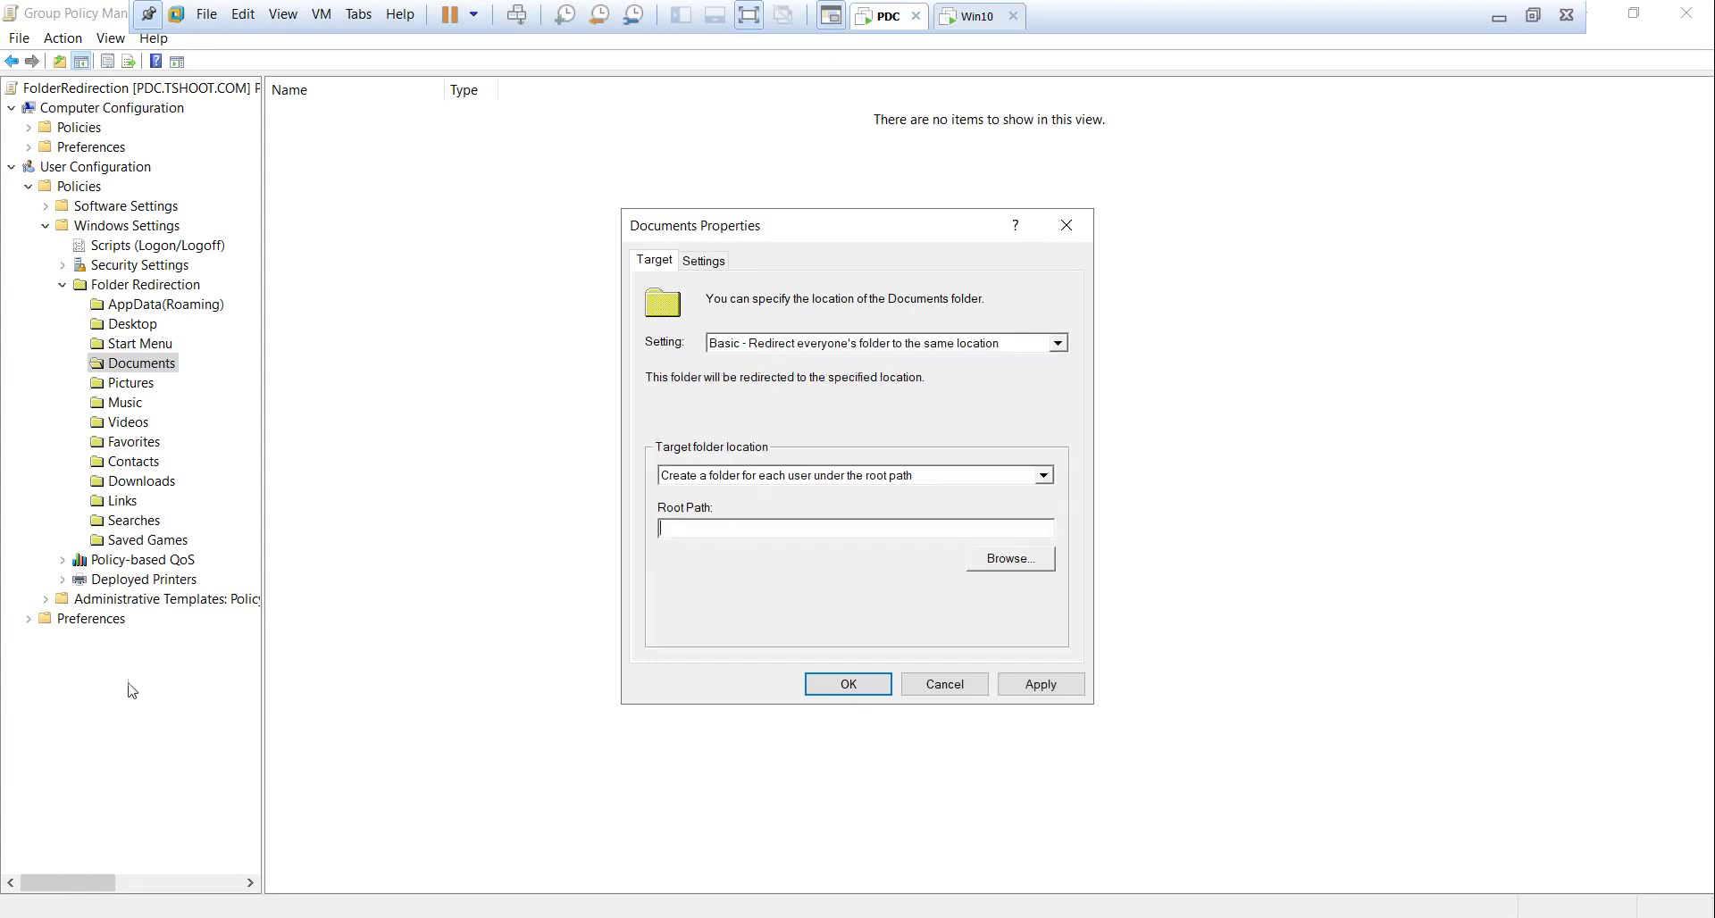
Enter the share path \\pdc\Roaming in the Run dialog and copy it to the clipboard
click(85, 911)
right_click(85, 912)
click(146, 825)
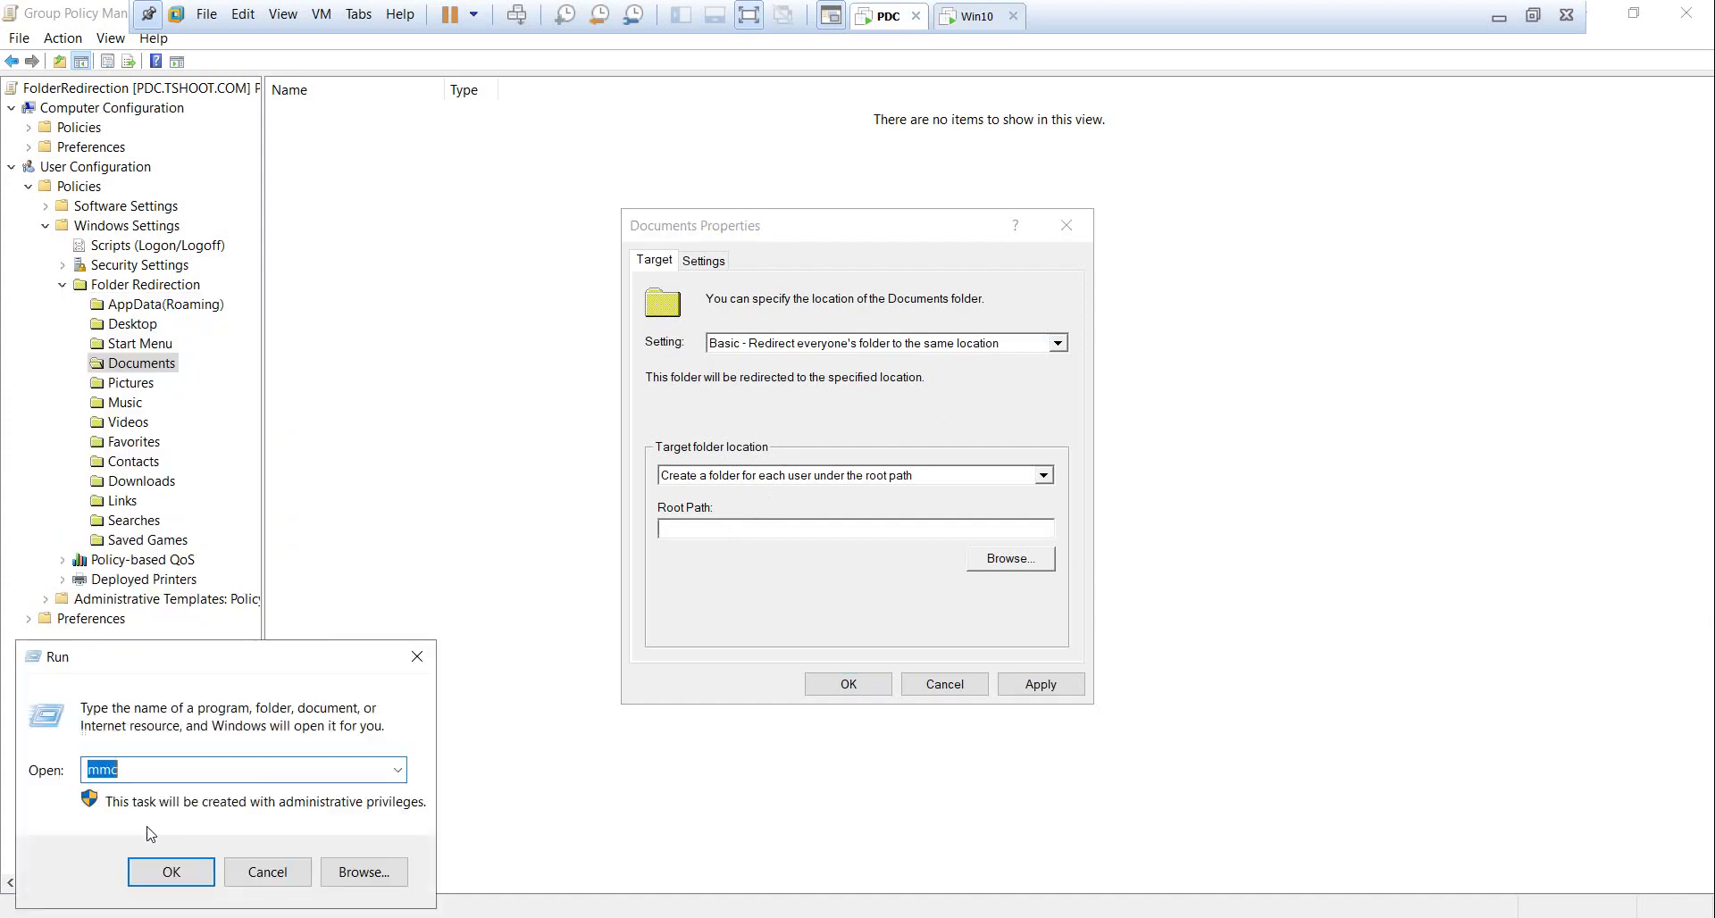
text(\pd)
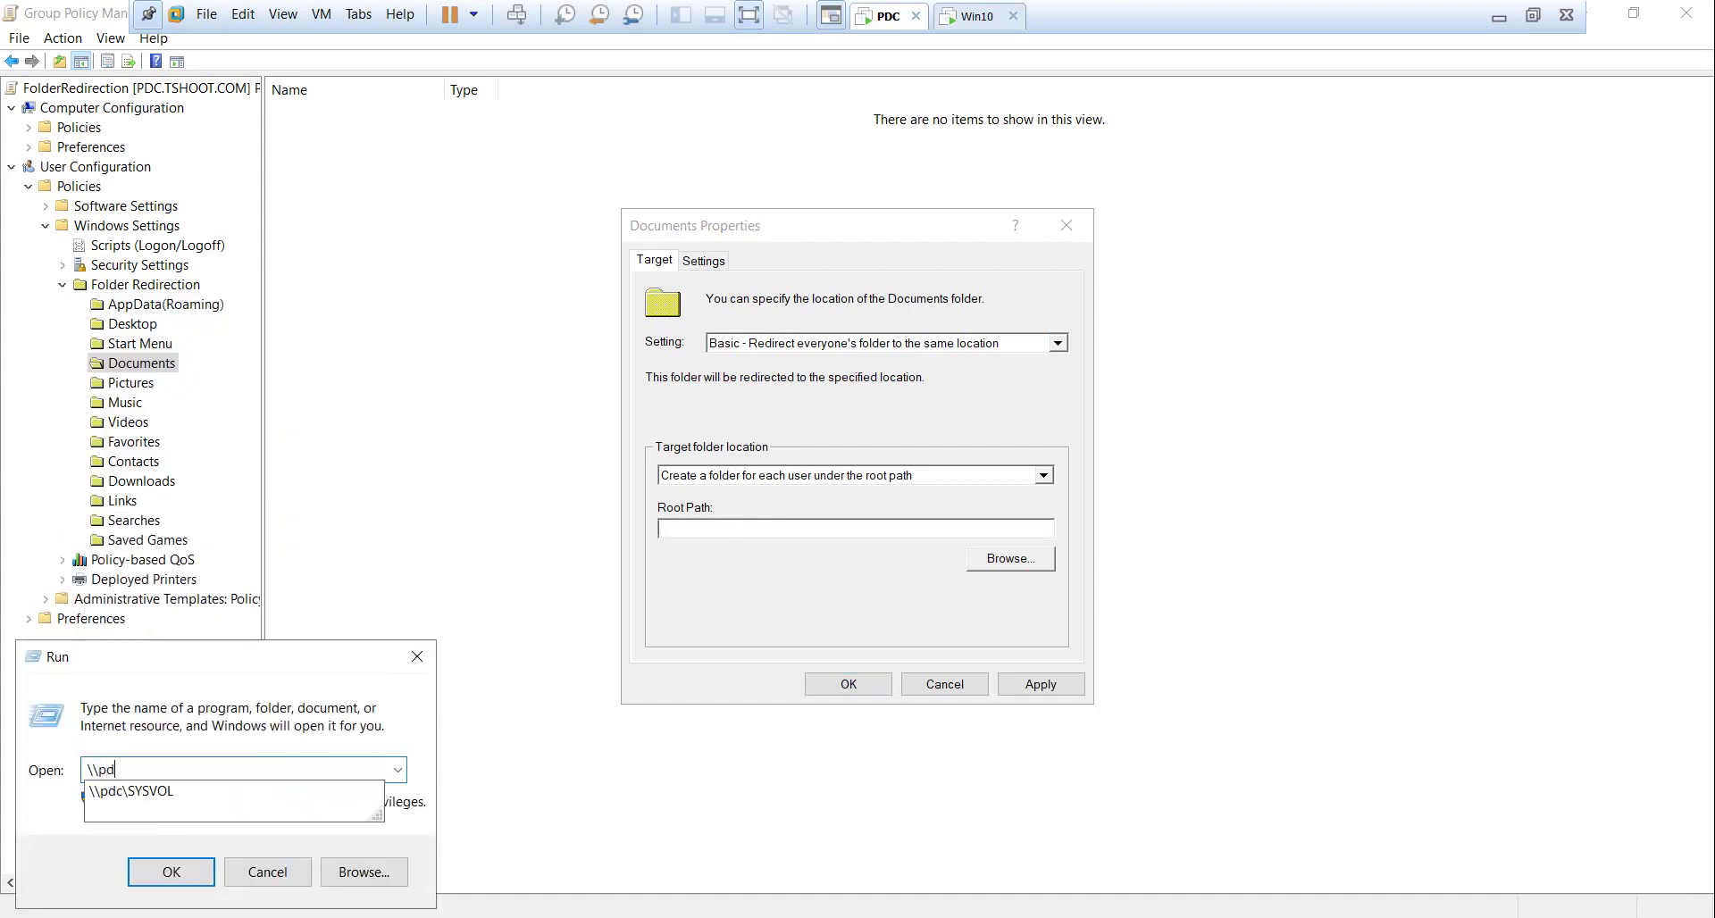
text(c\r)
click(211, 793)
key(ctrl+c)
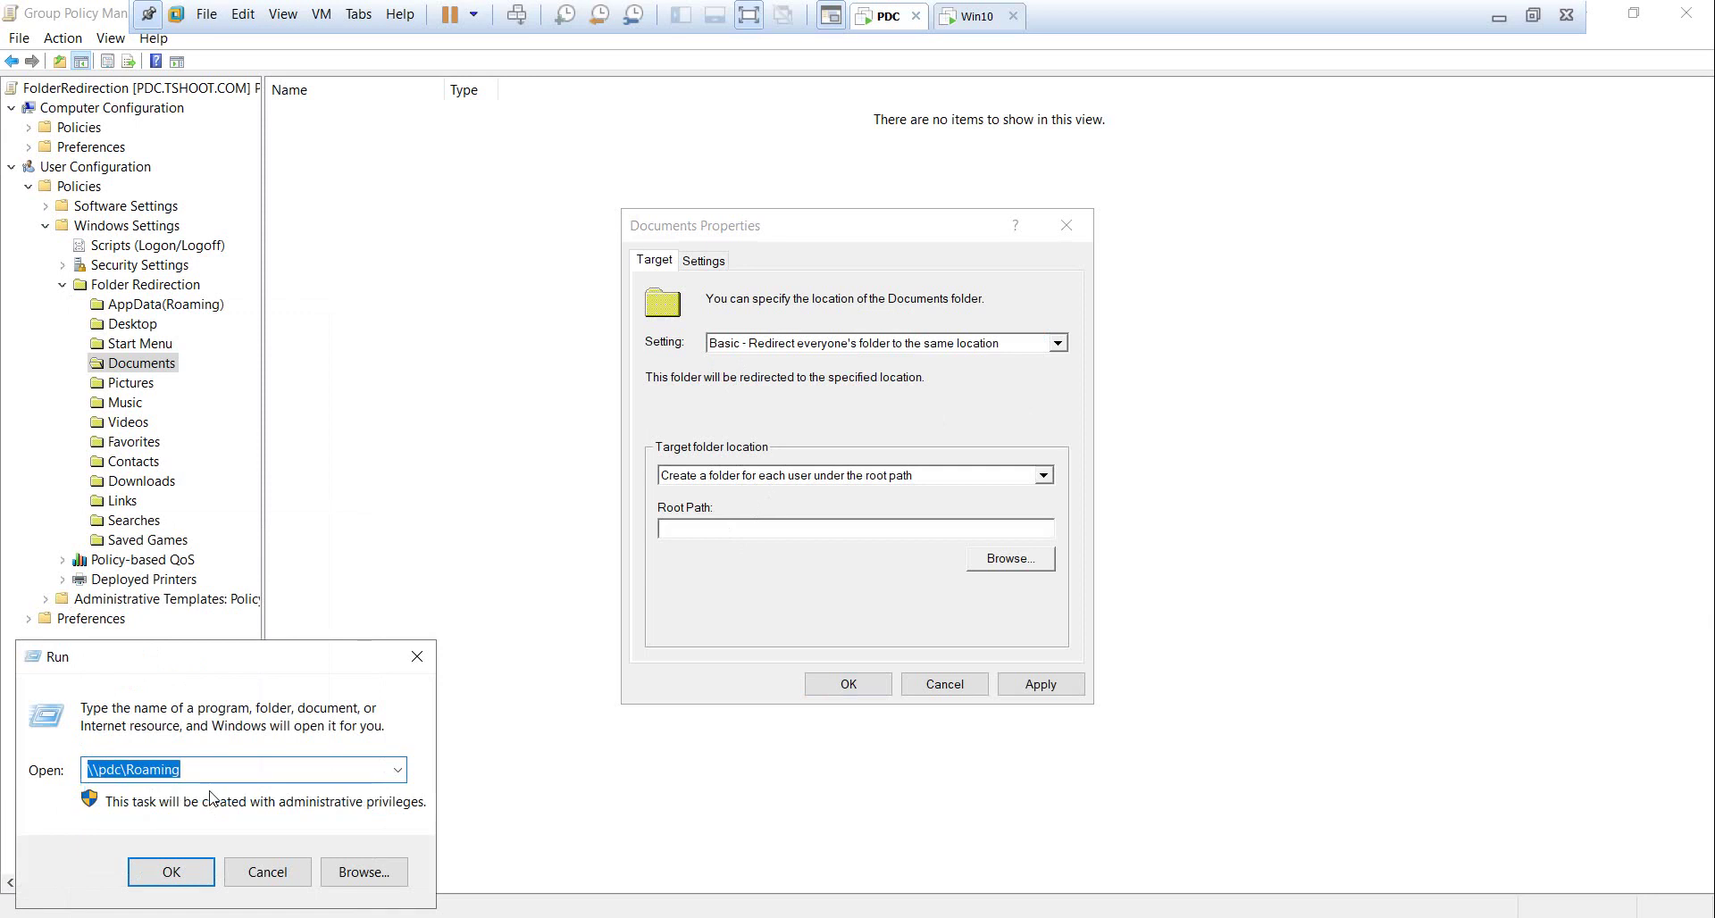
Dismiss the Run dialog and enter \\pdc\Roaming as the root path for the Documents redirection
click(303, 874)
click(739, 528)
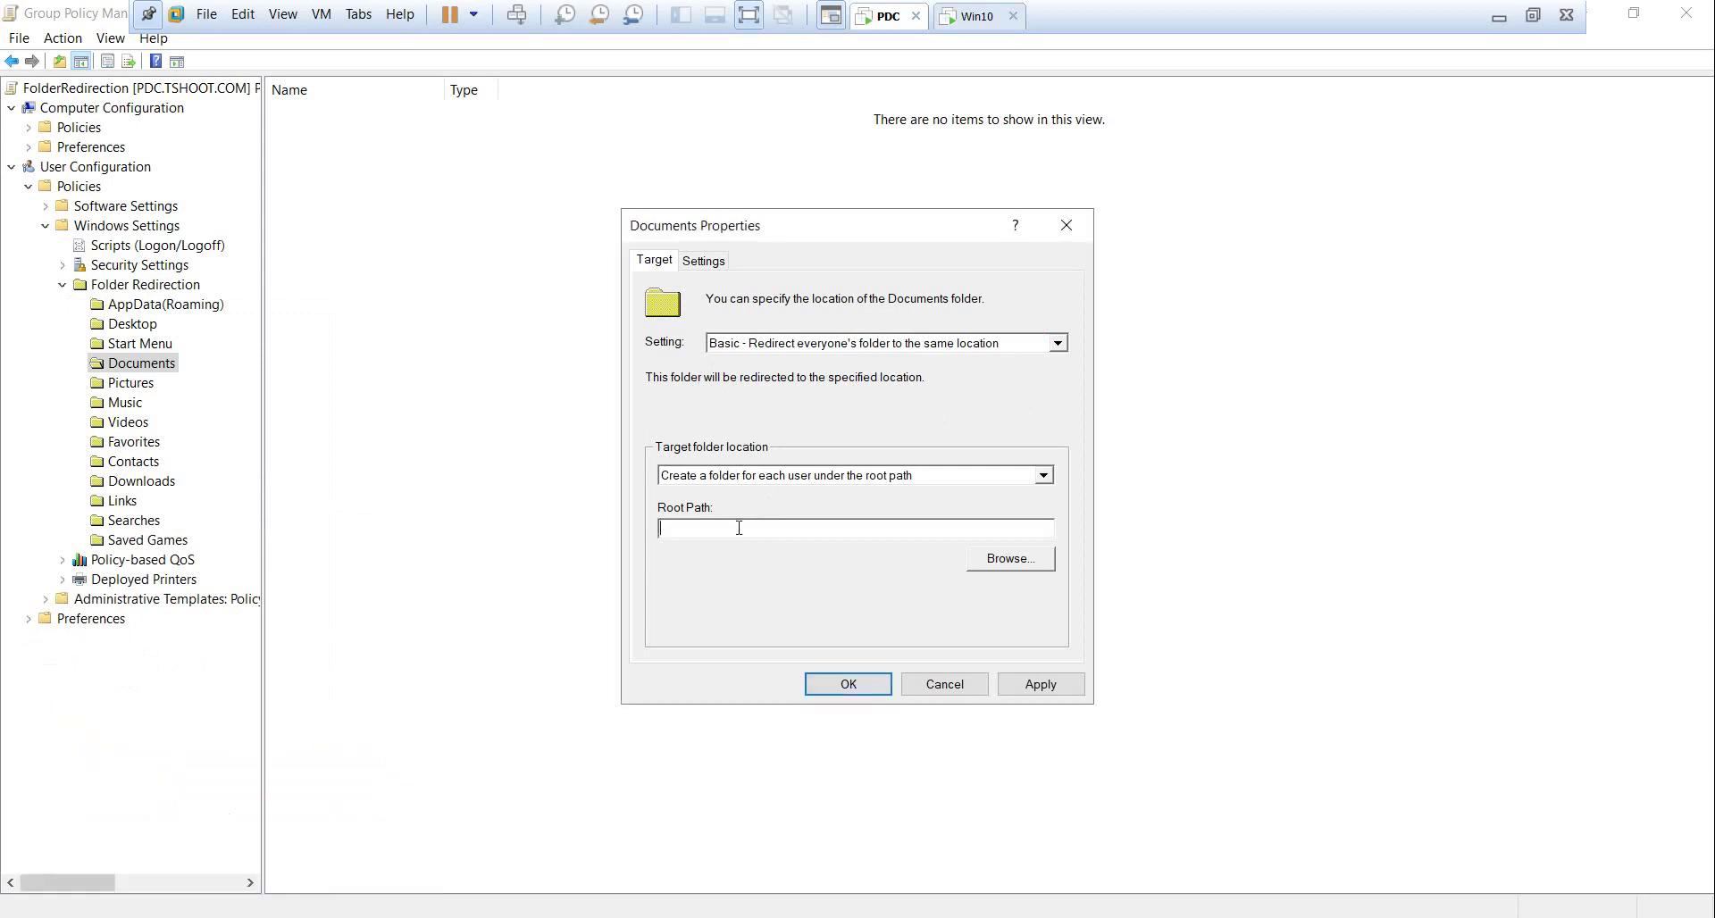
key(ctrl+v)
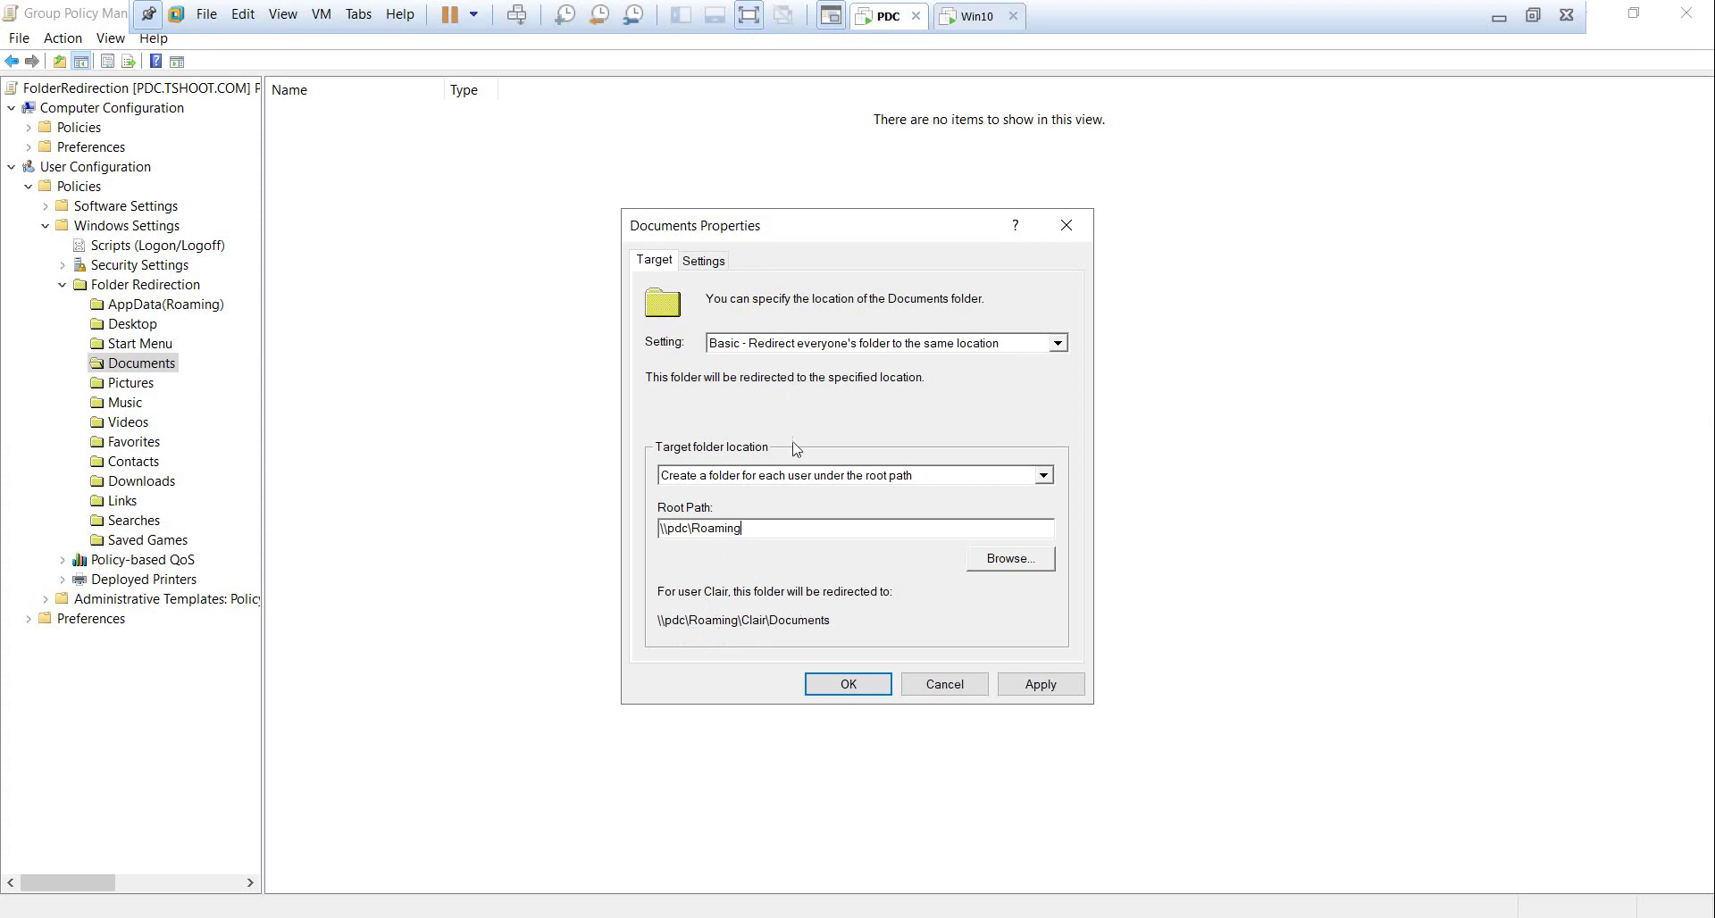
click(750, 348)
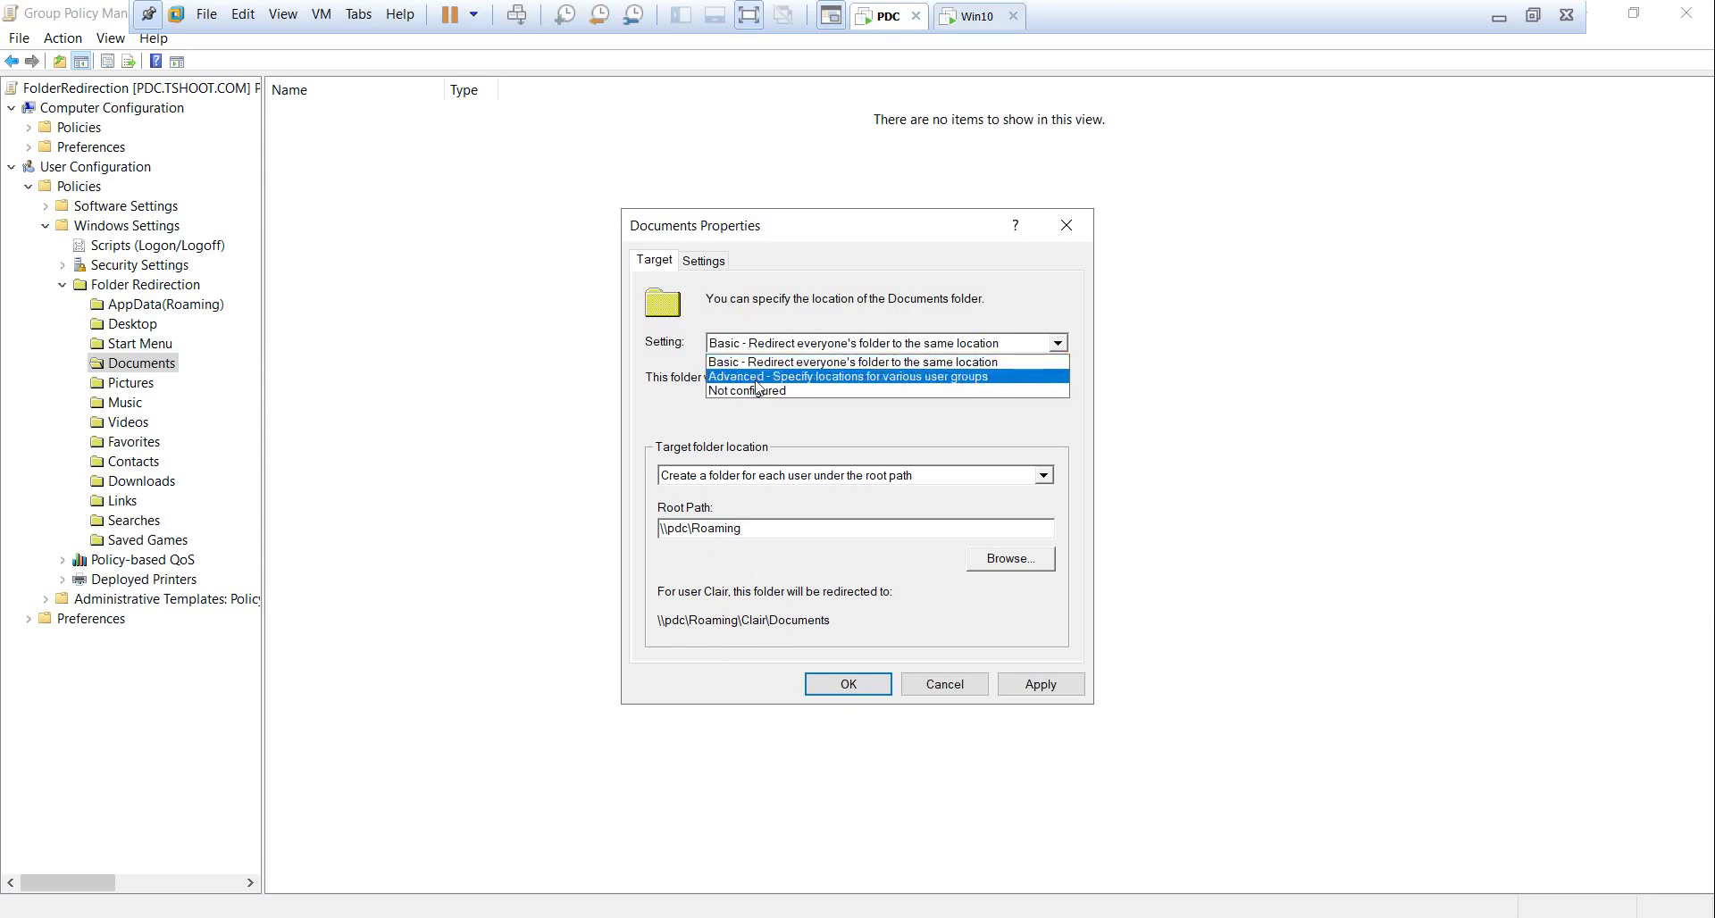
click(756, 378)
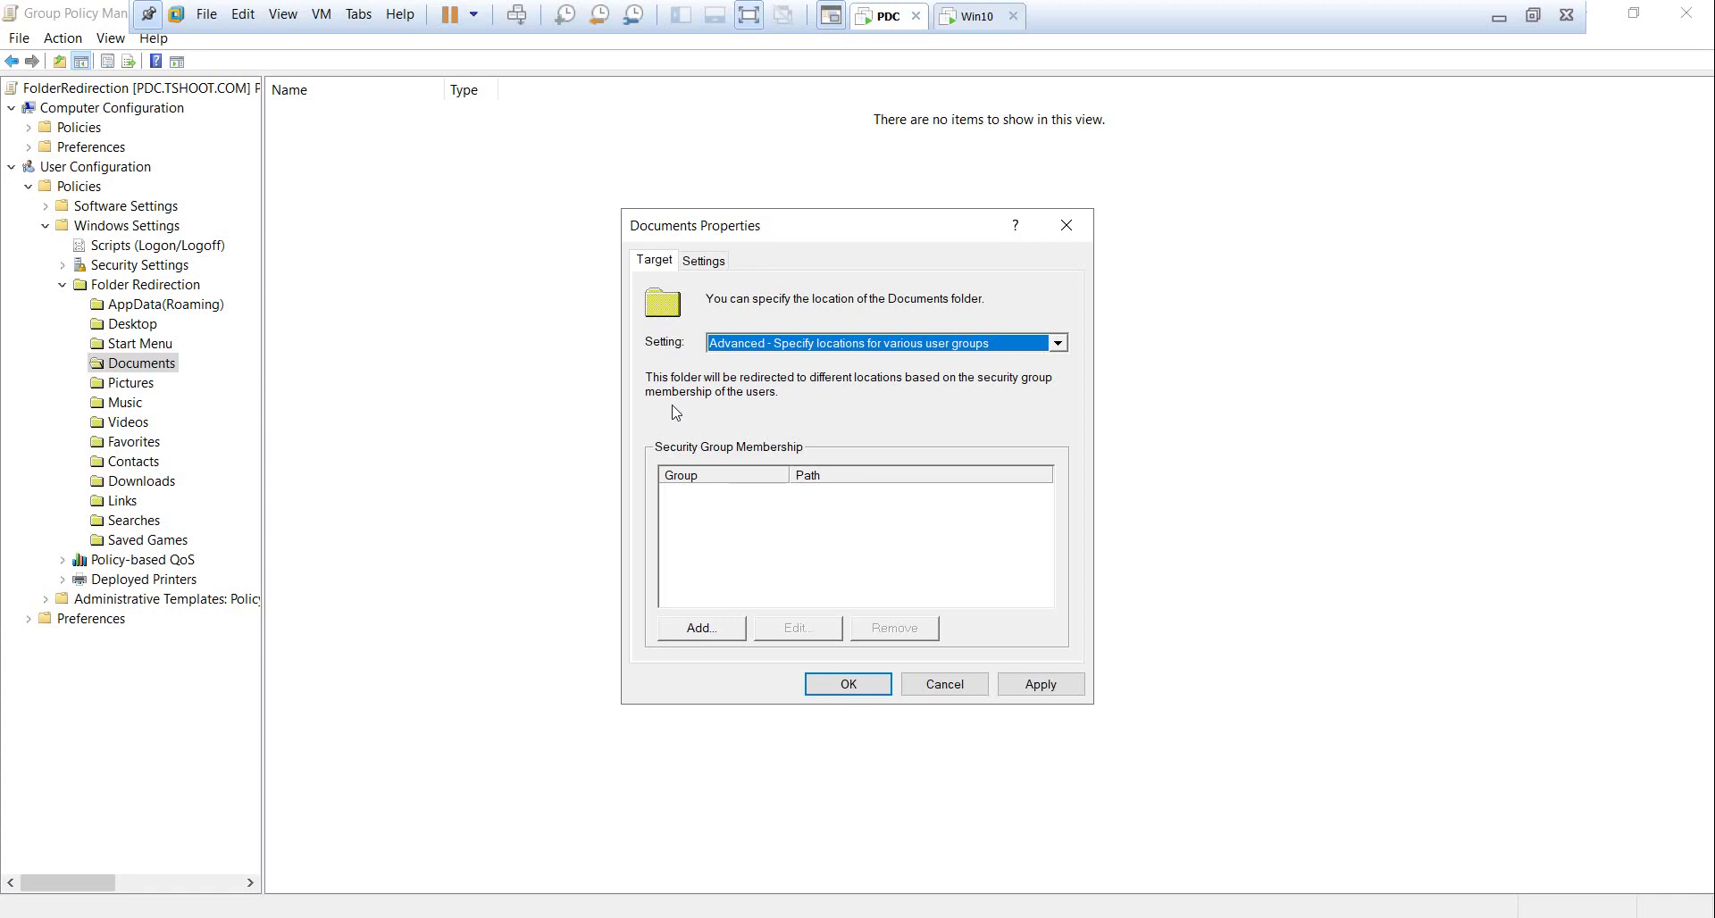
click(715, 626)
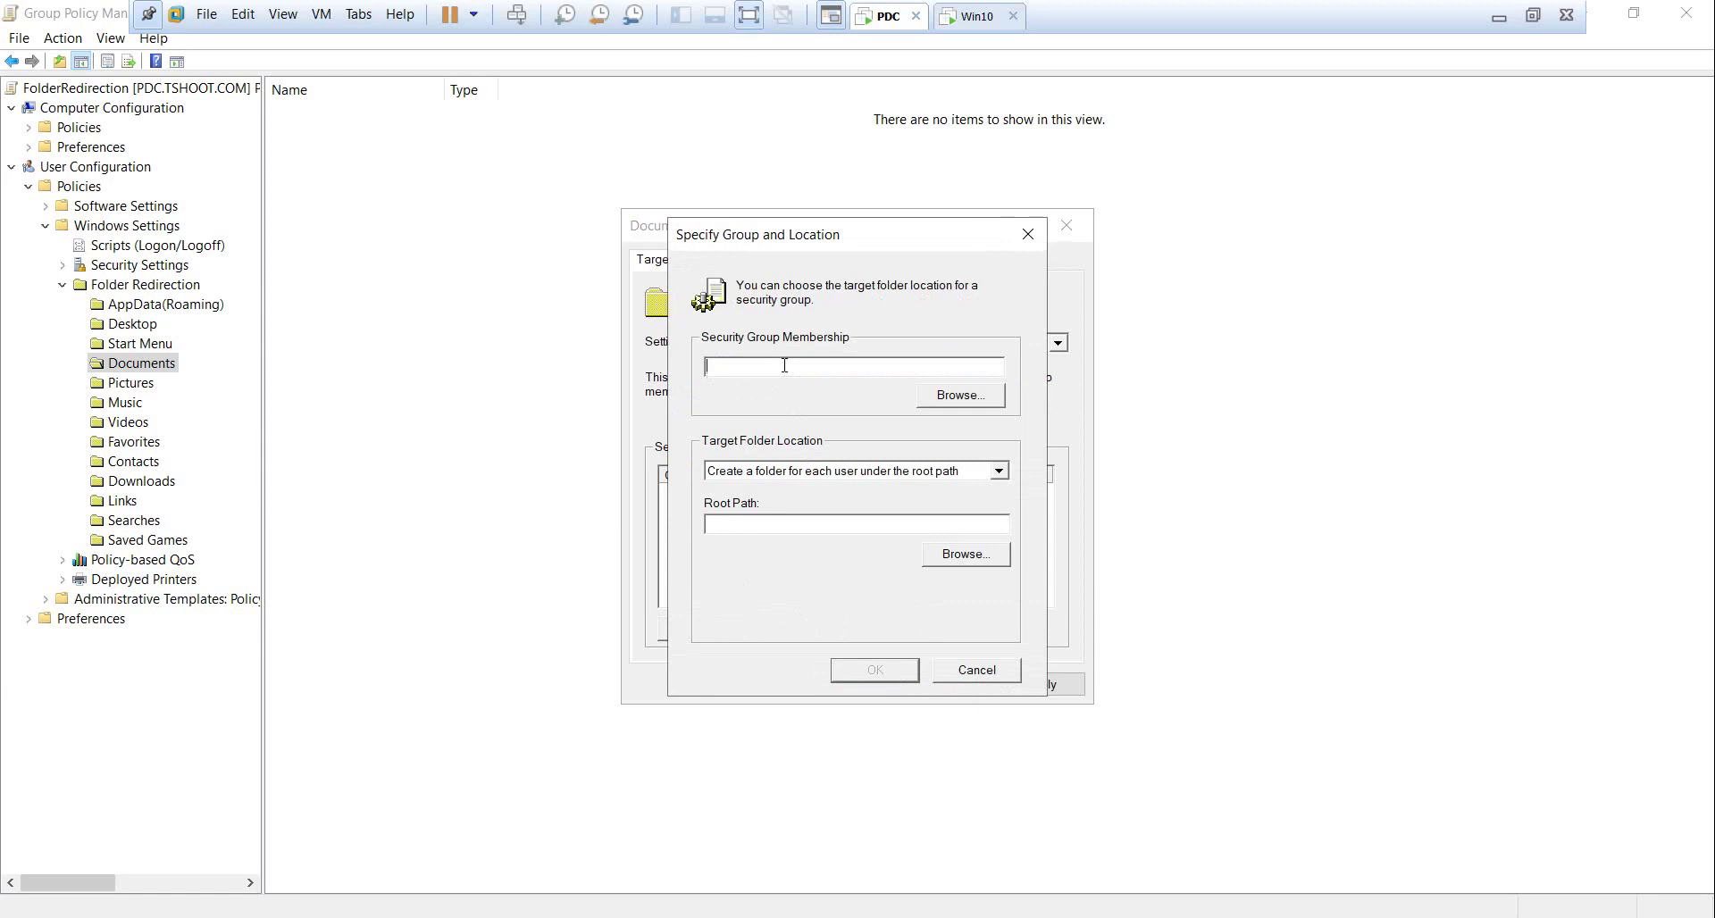
click(714, 525)
click(977, 670)
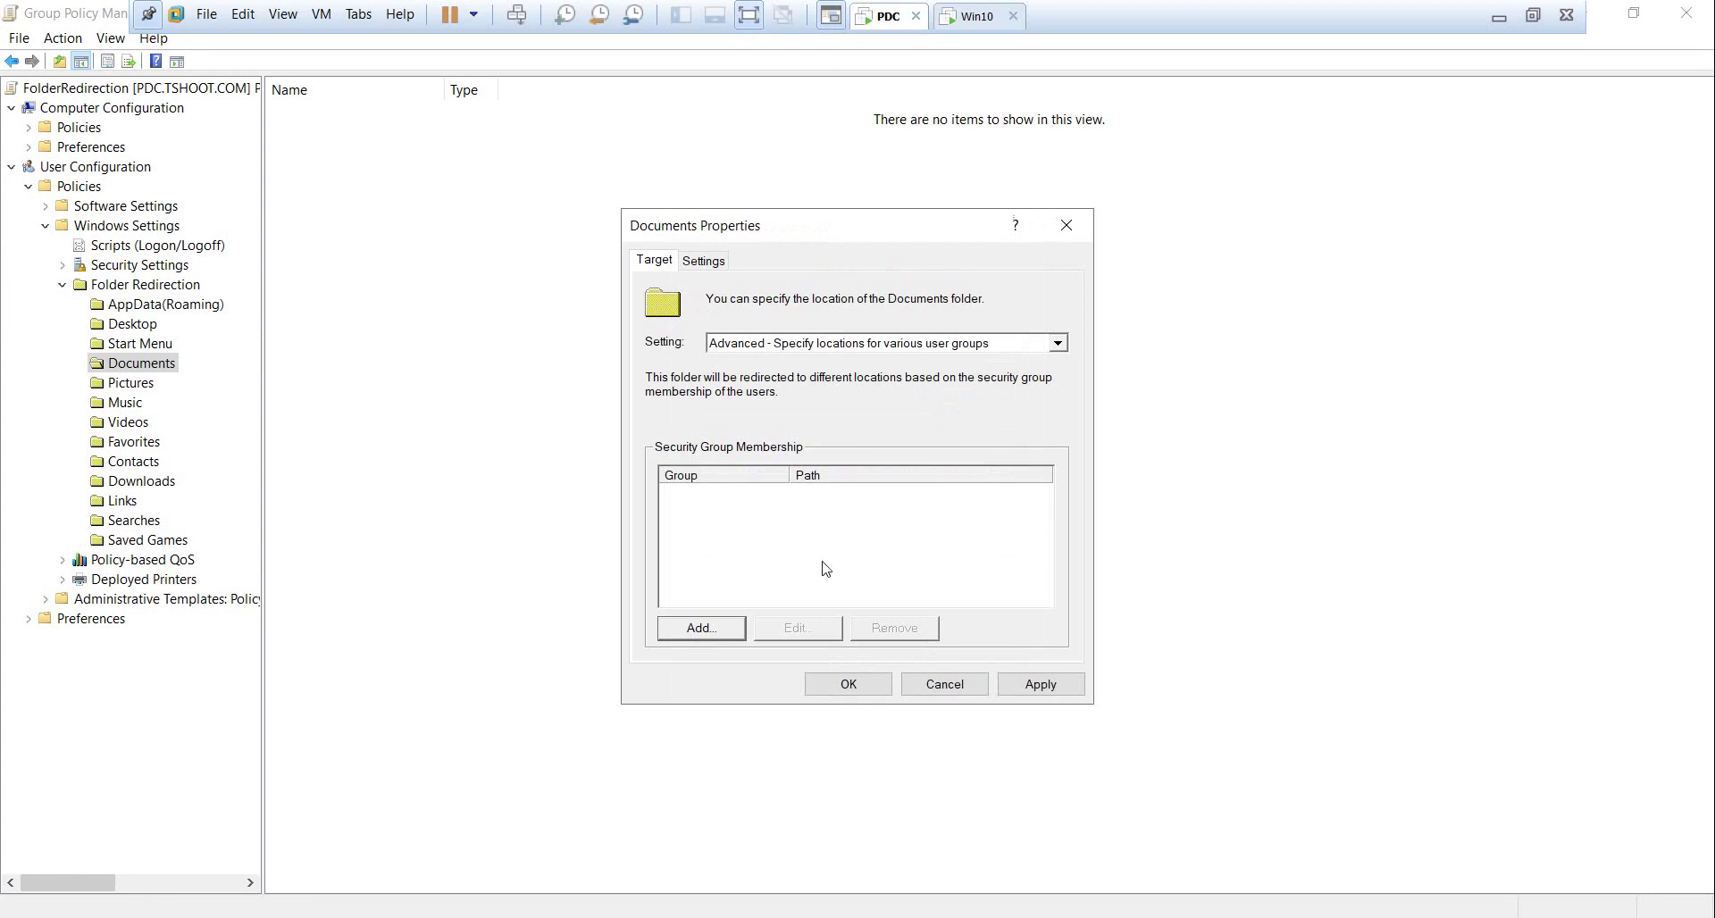
click(1057, 345)
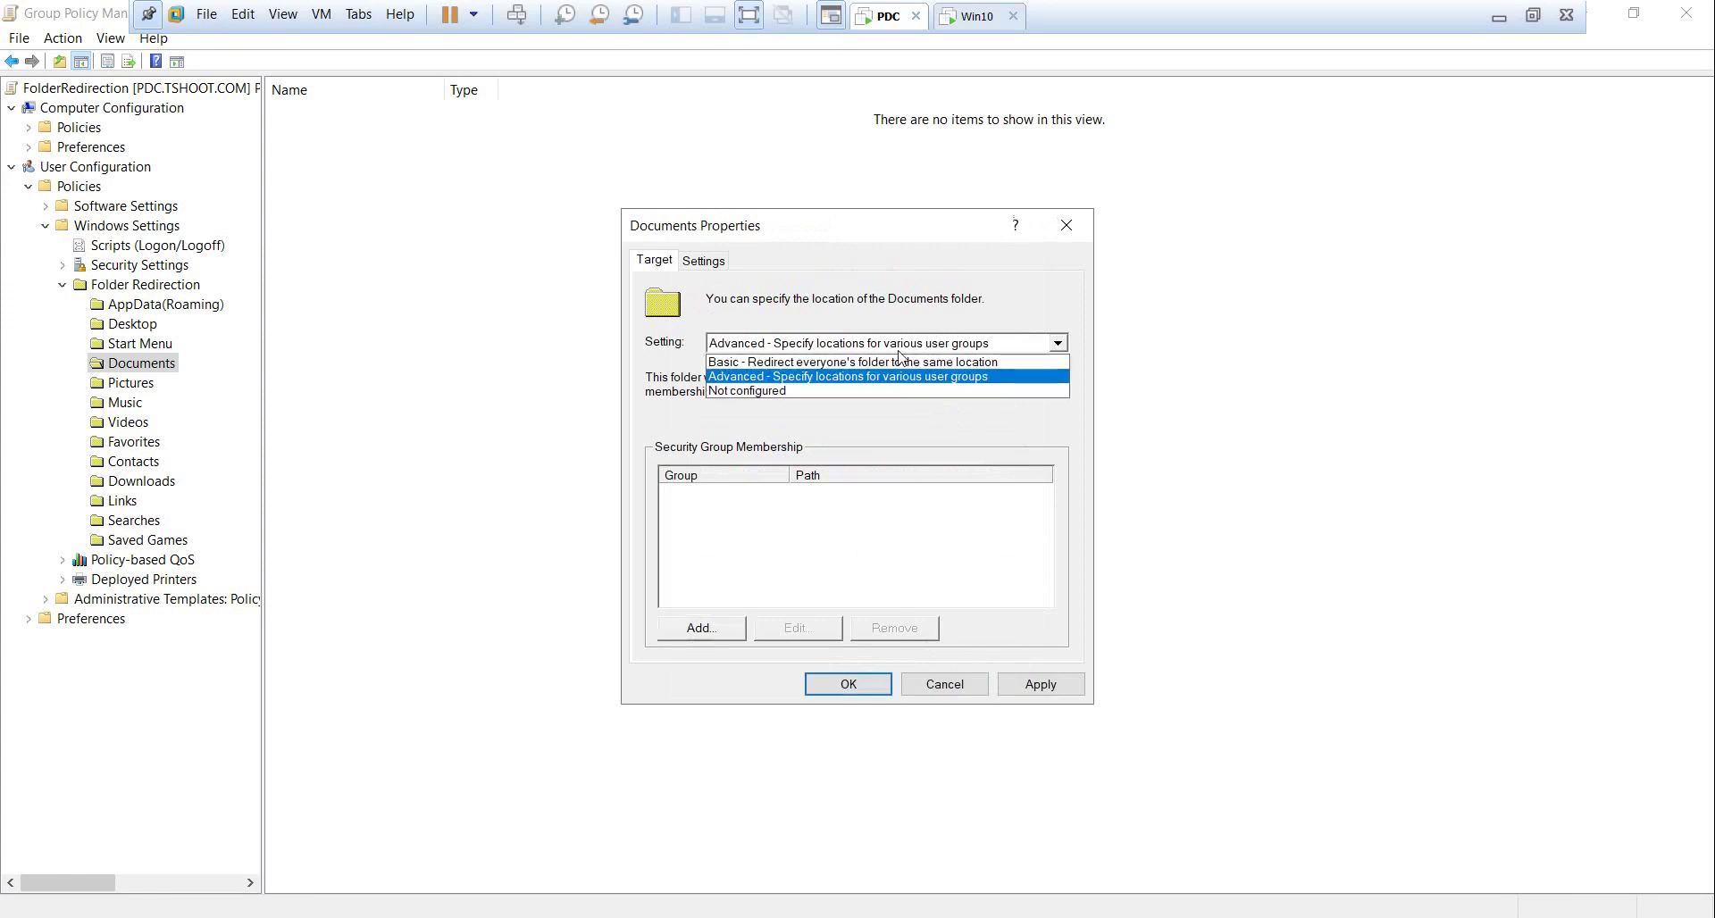
click(746, 359)
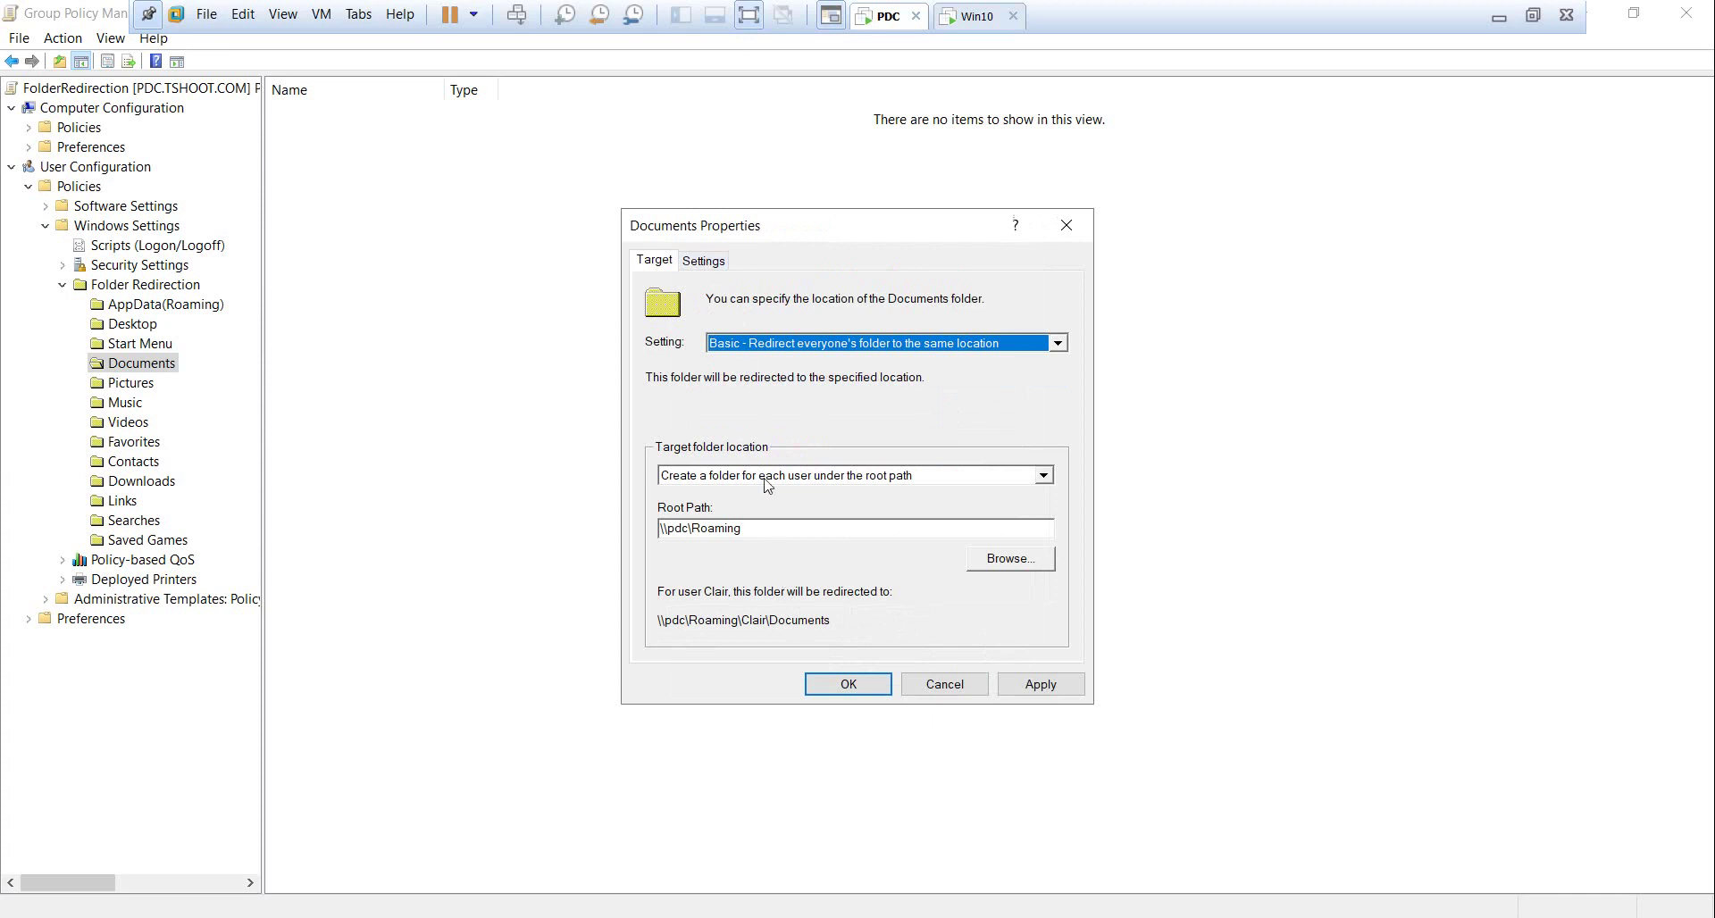
Review the redirection settings for Documents, apply the Basic redirection, accept the compatibility warning and close the Documents properties
click(725, 264)
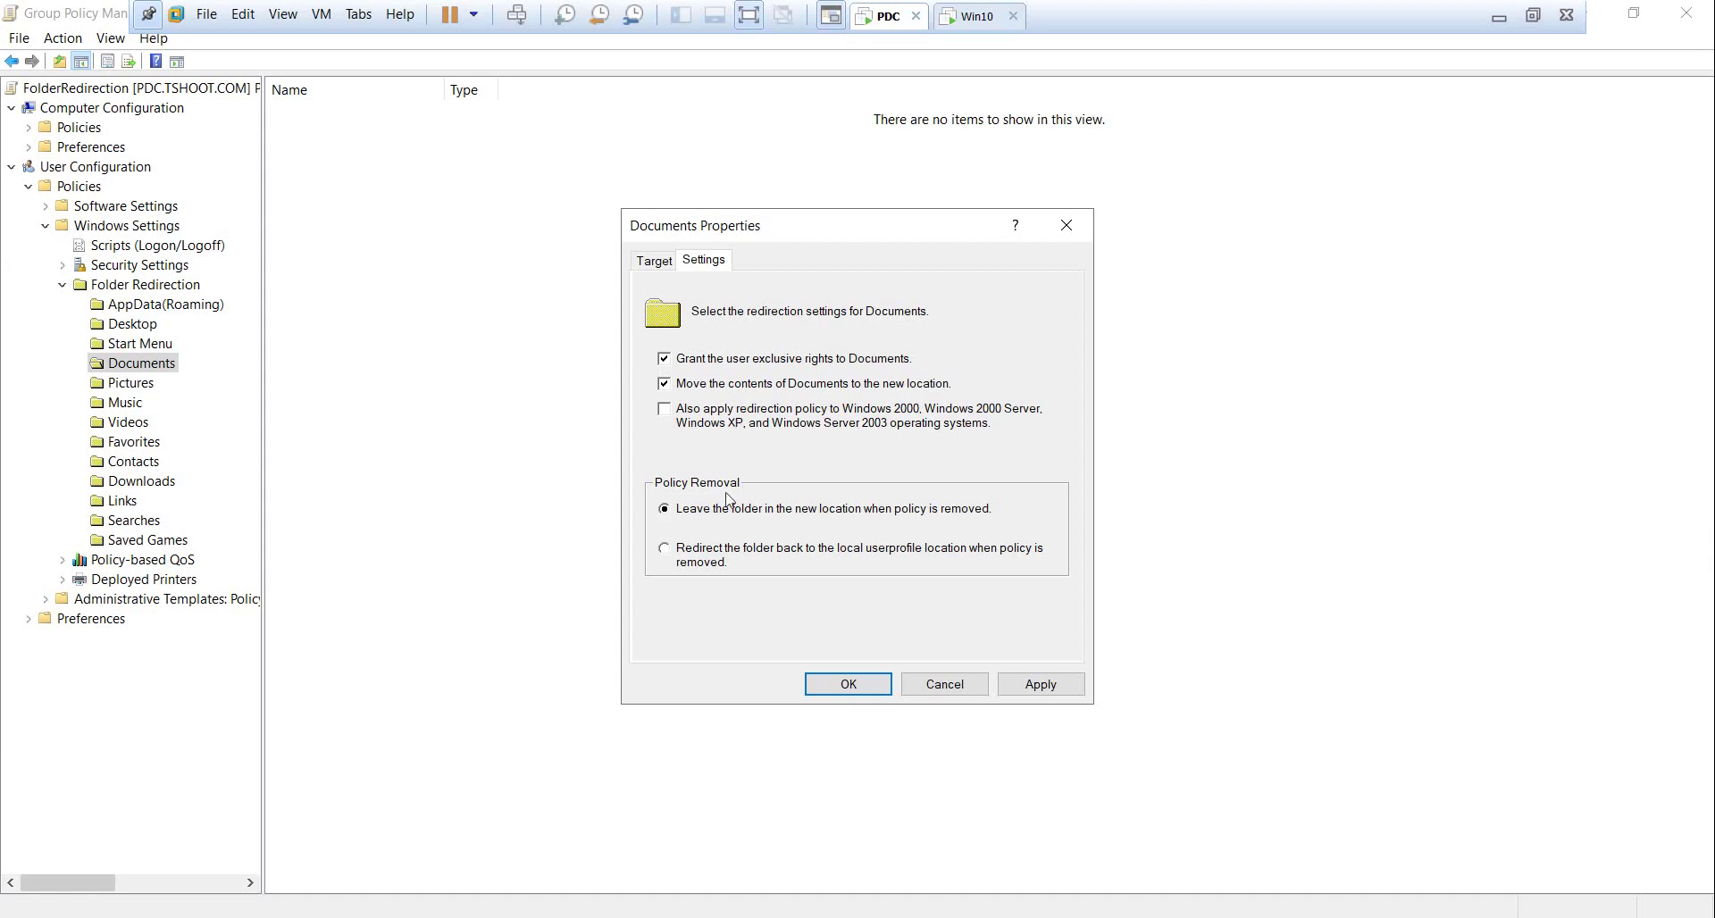
click(661, 262)
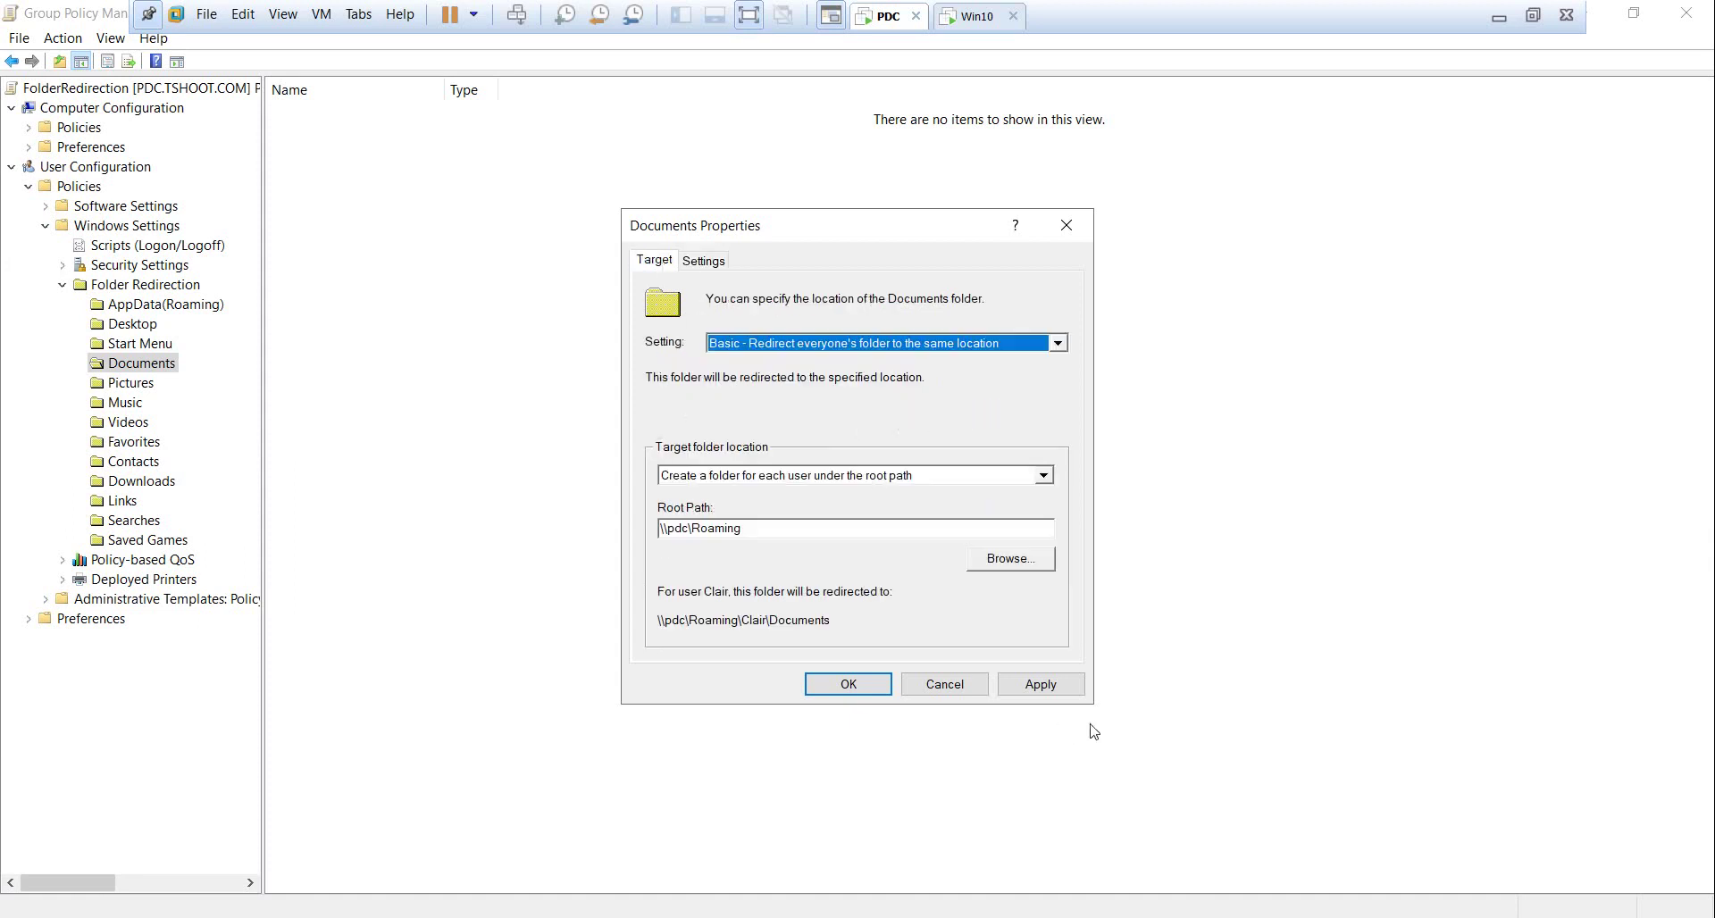
click(1045, 688)
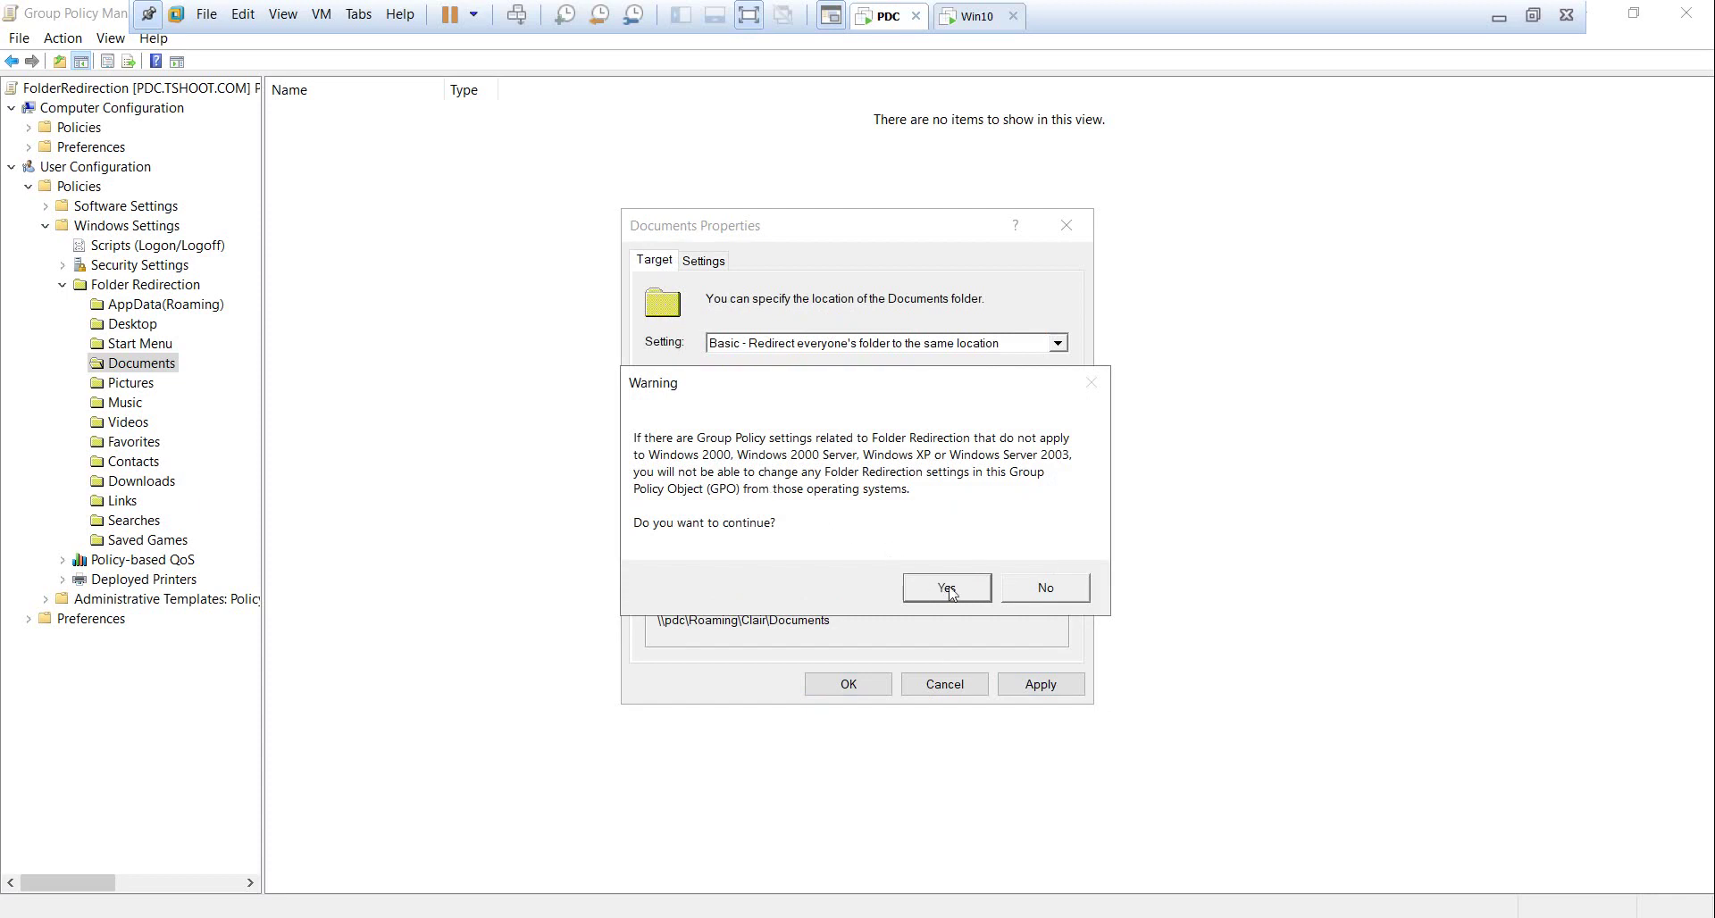
click(949, 590)
key(Return)
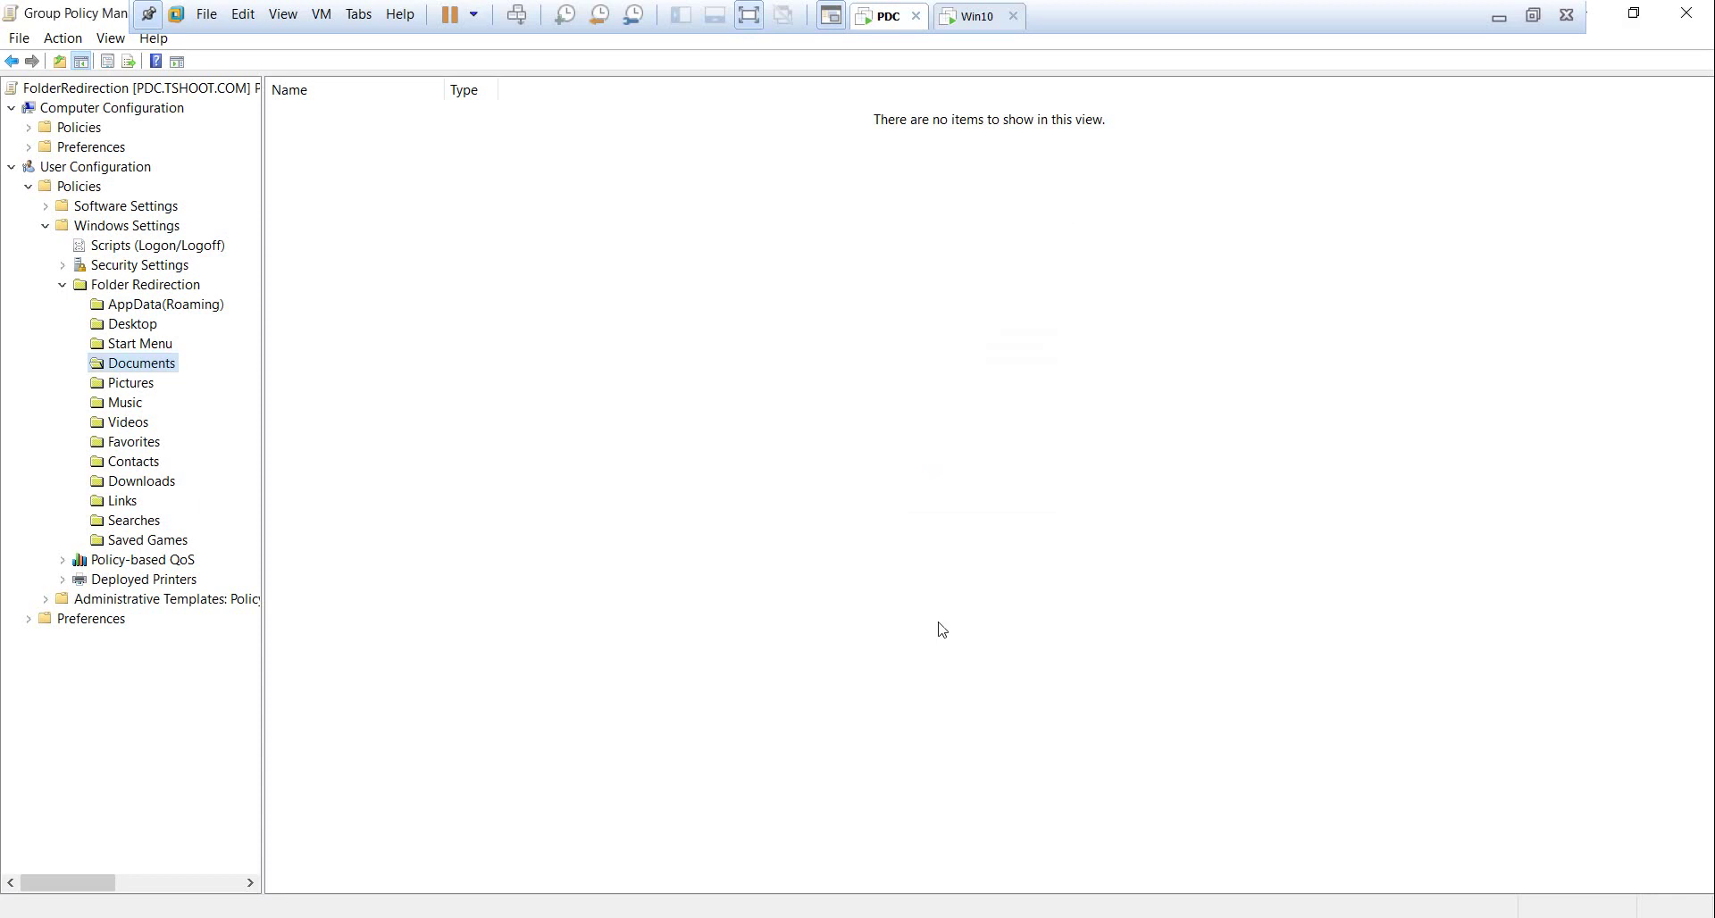
Switch to the Win10 virtual machine, run gpupdate /force in the Command Prompt and agree to log off
click(983, 15)
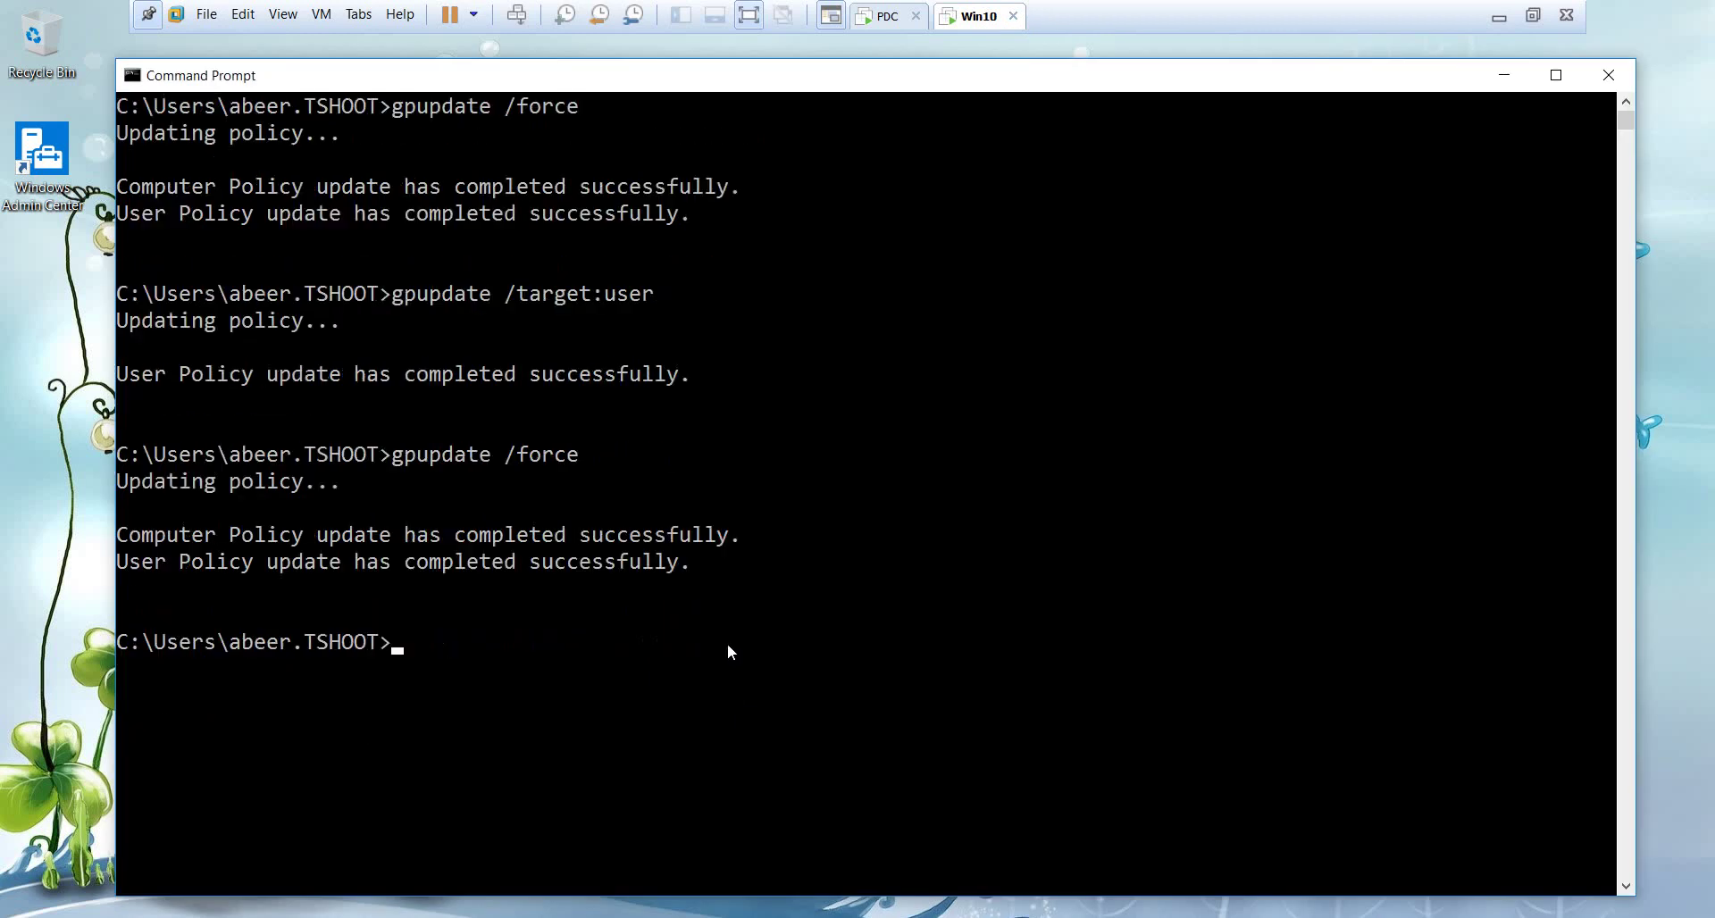
key(Up)
key(Return)
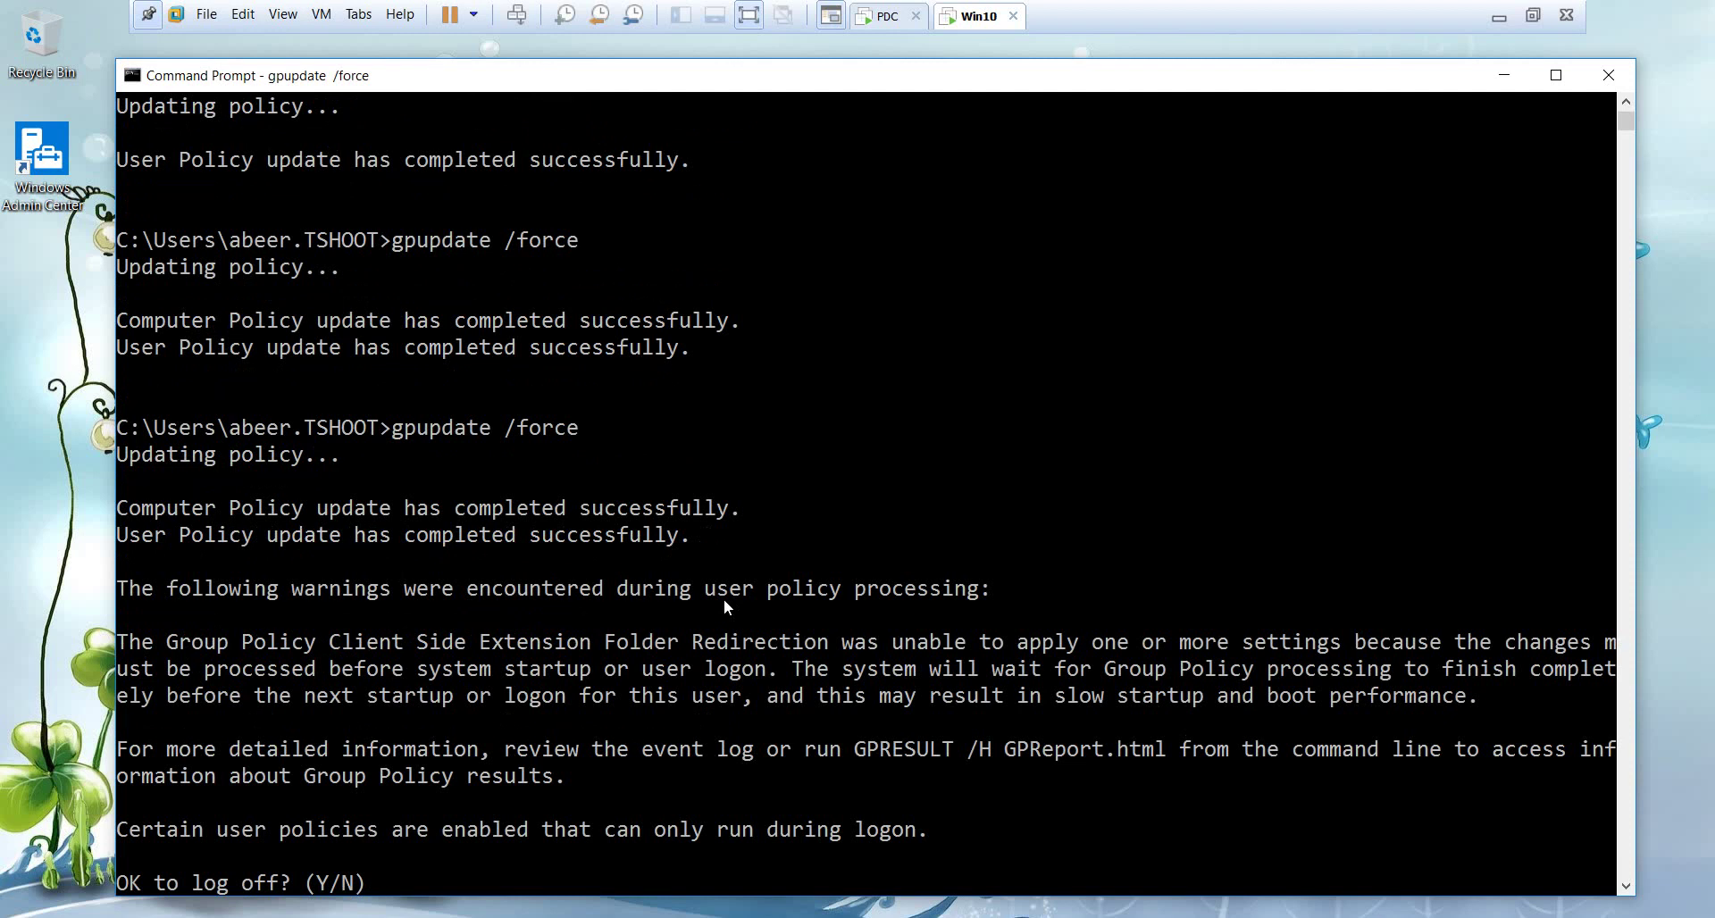
text(y)
key(Return)
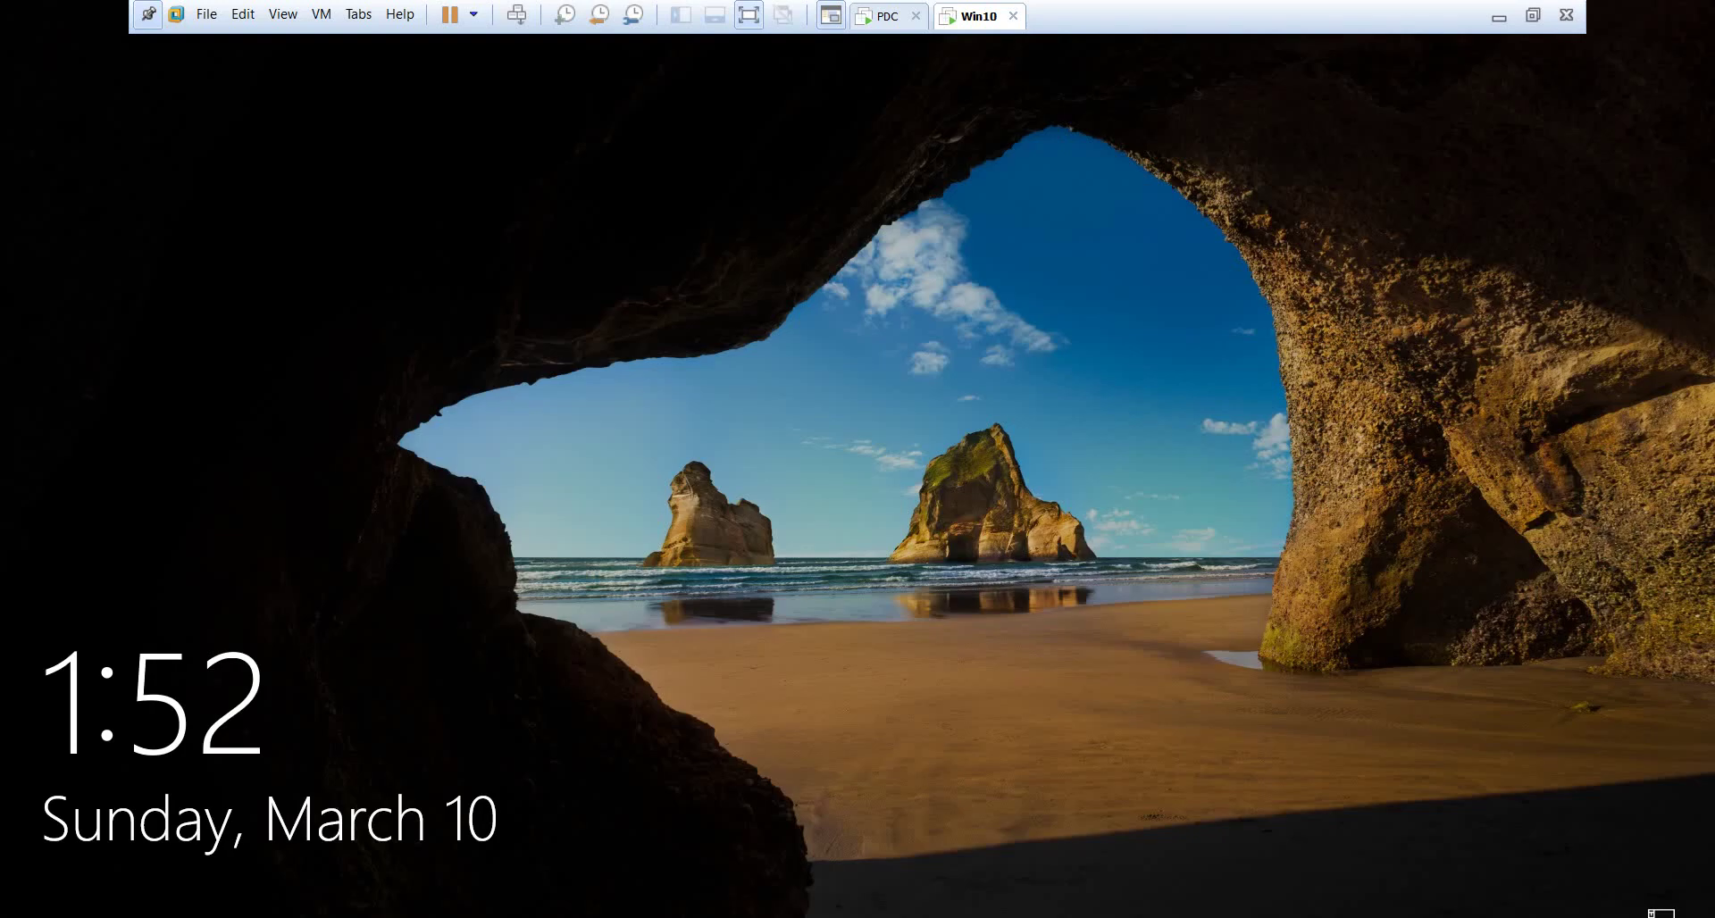
Unlock the Win10 sign-in screen, accept the logon notice and sign back in with the domain user's account password
click(516, 14)
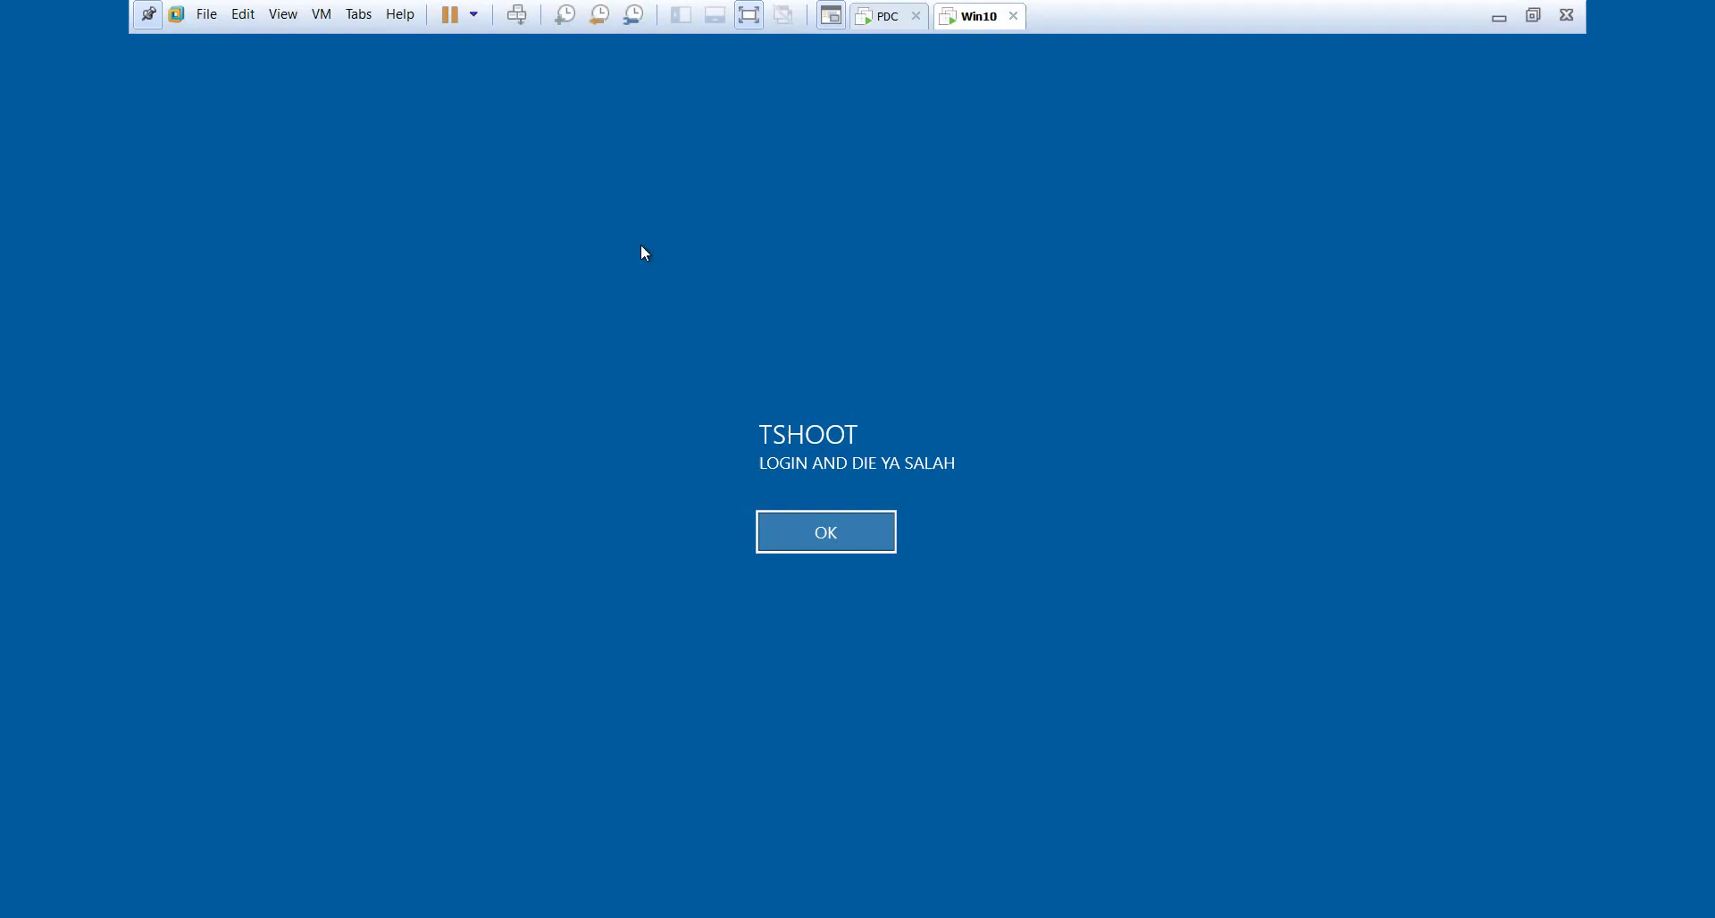
click(814, 539)
text(••••••••)
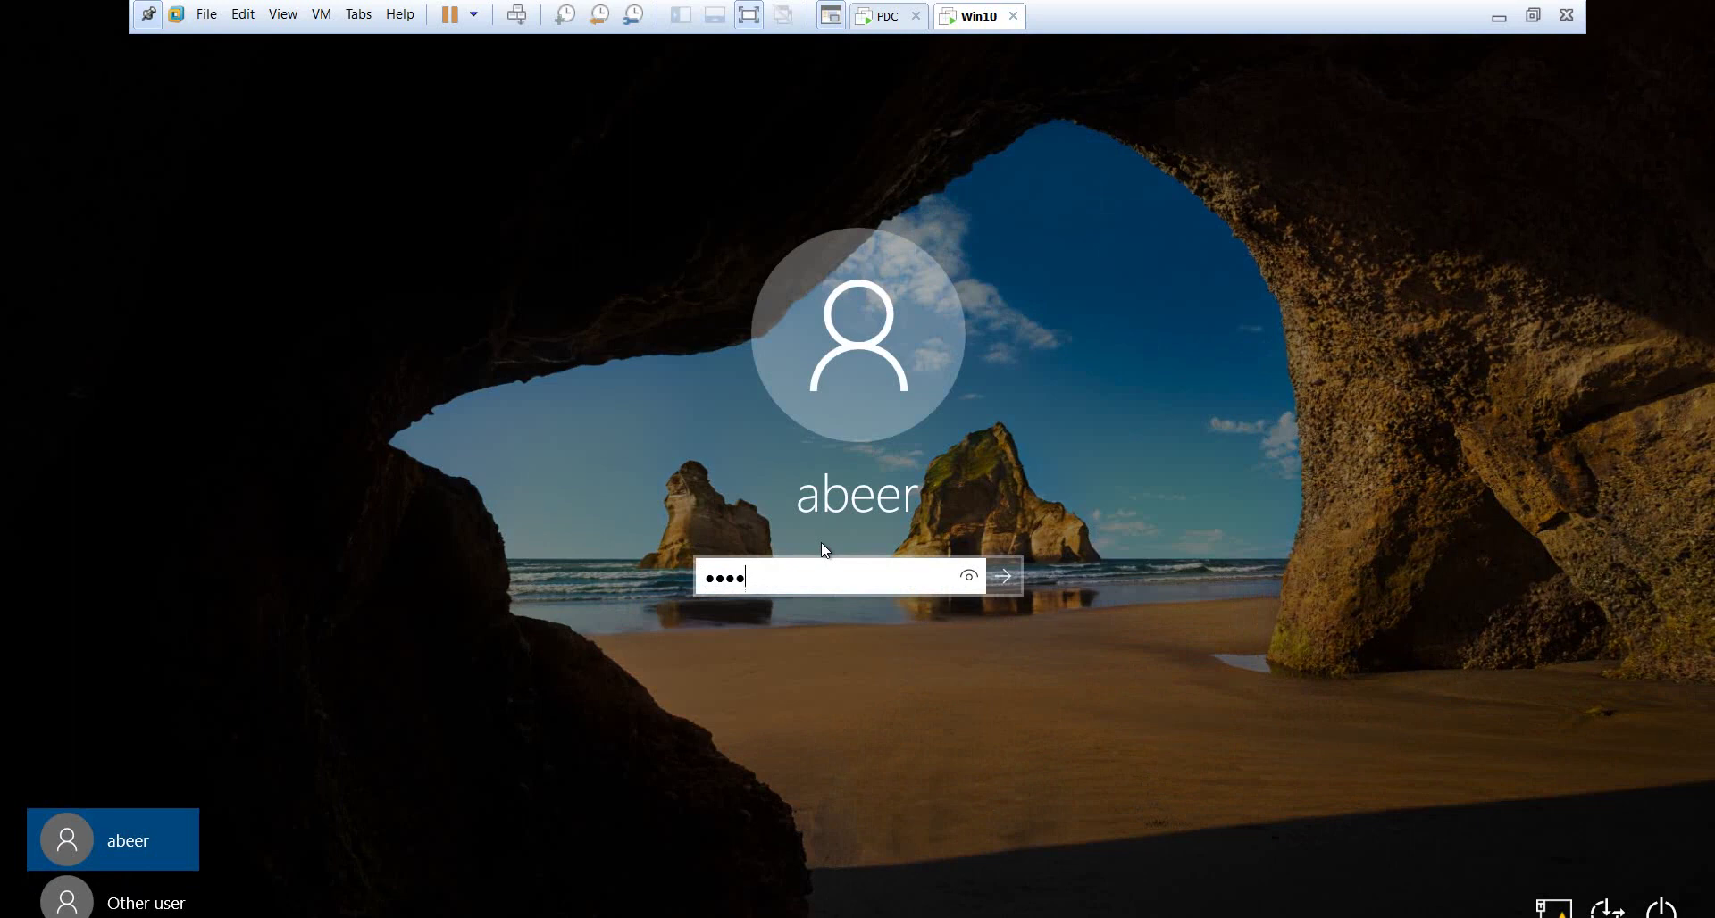
key(Return)
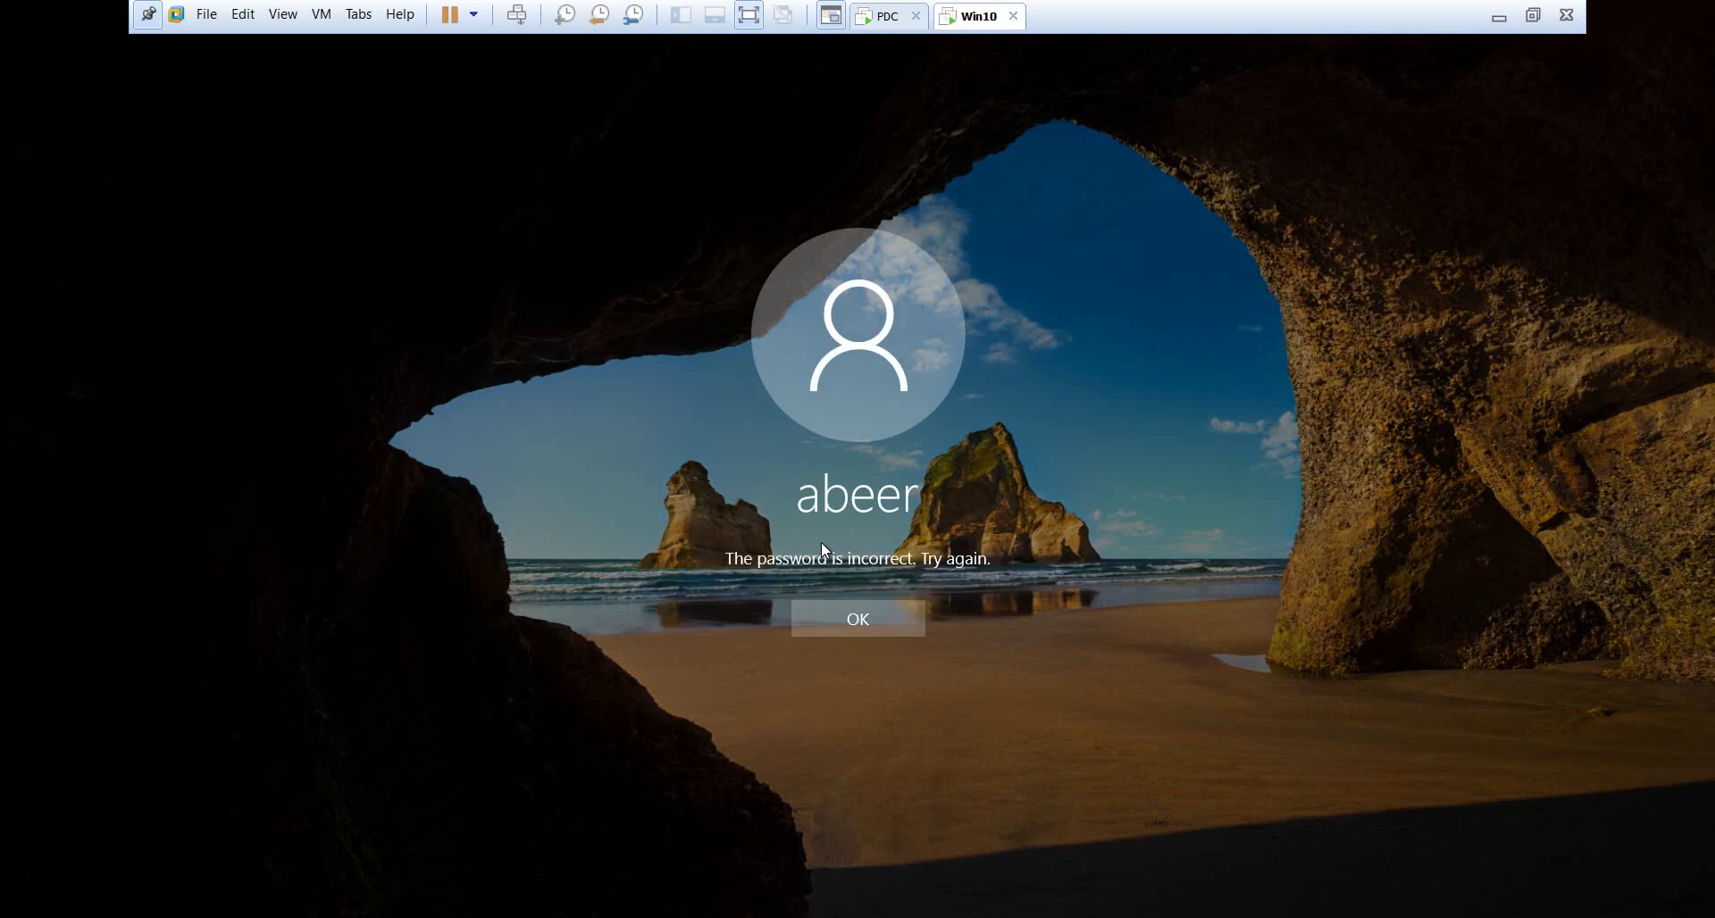
click(867, 611)
text(•••)
key(Return)
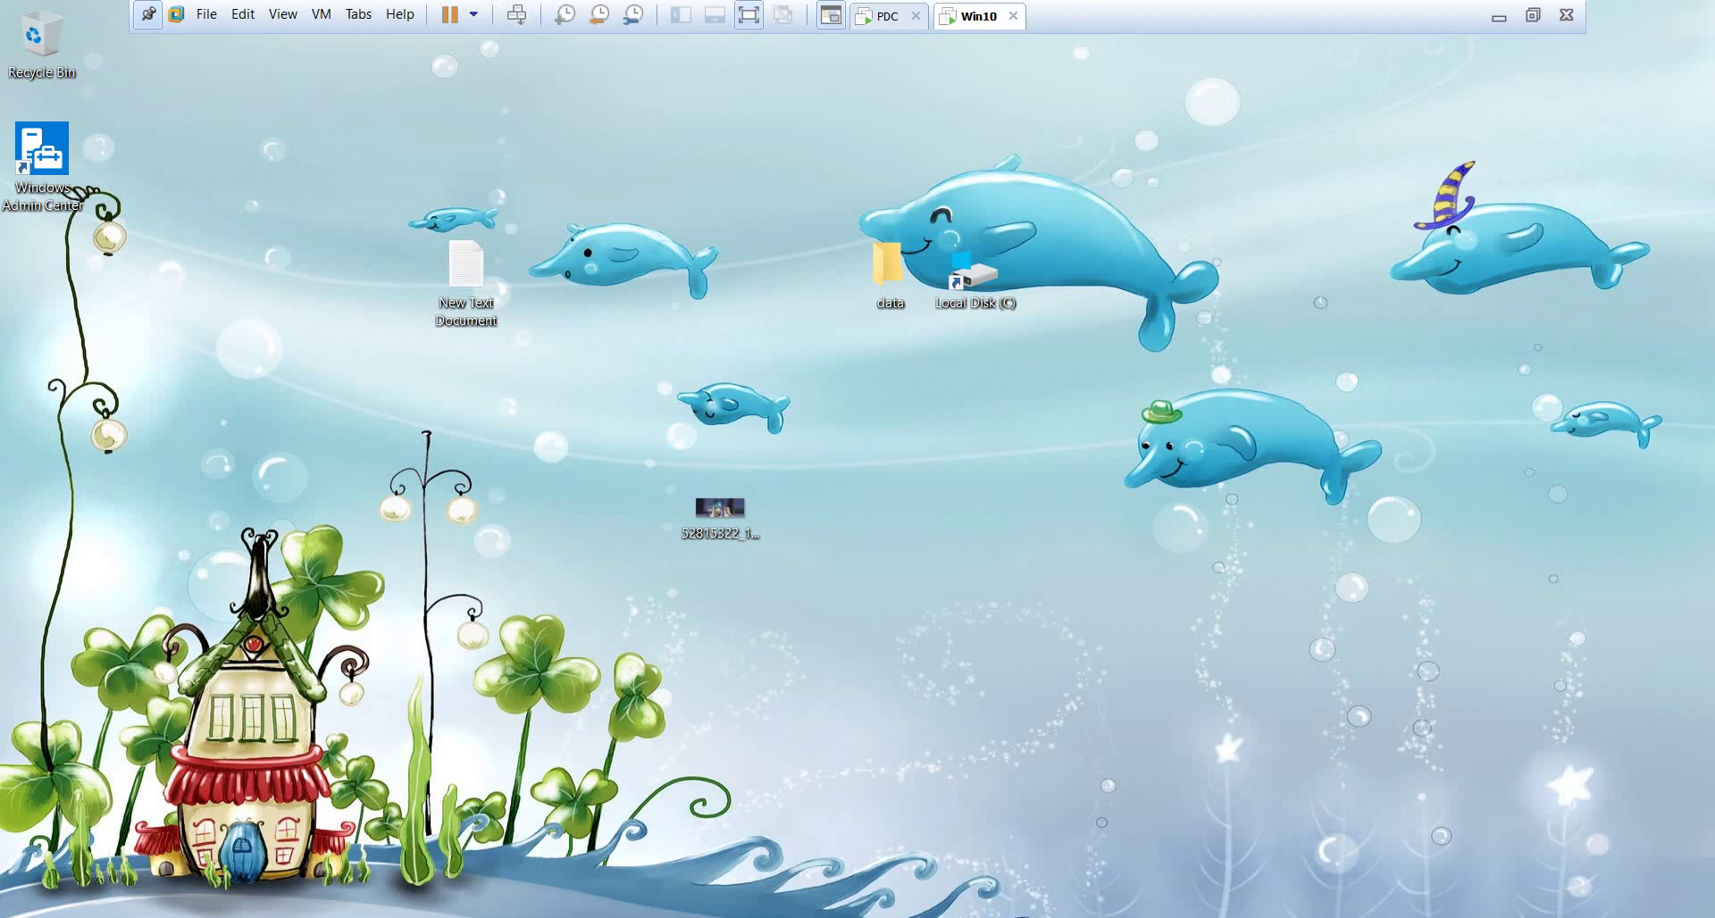
Open File Explorer and examine the general properties and target location of the Documents folder, leaving them unmodified
key(super+e)
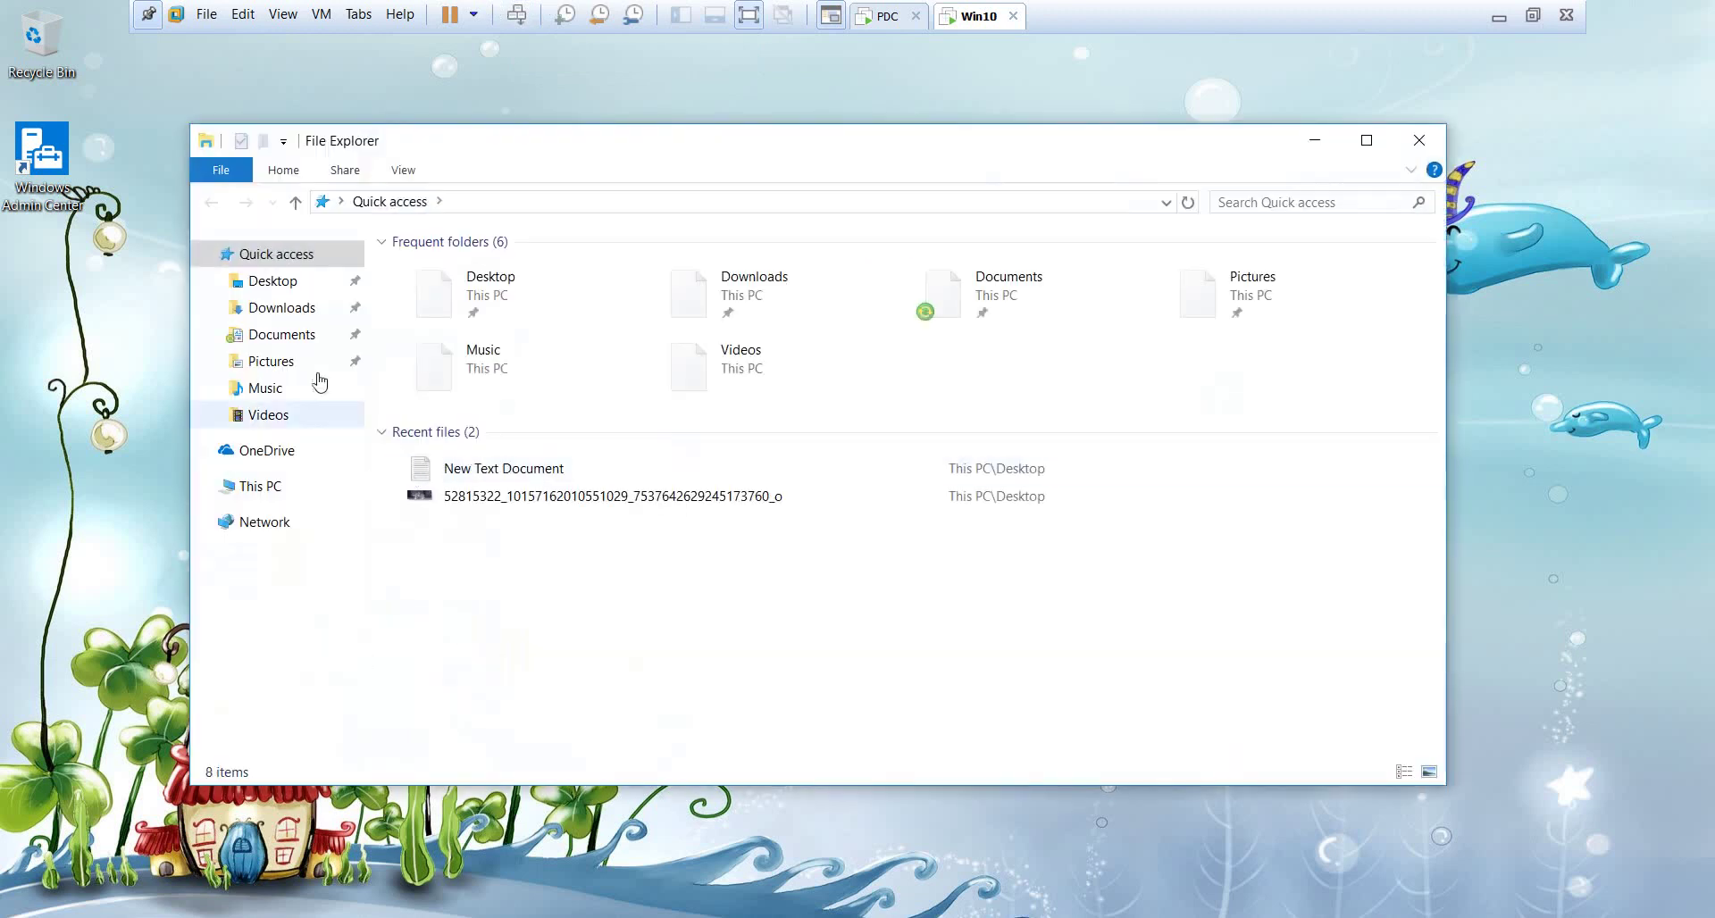
click(1367, 140)
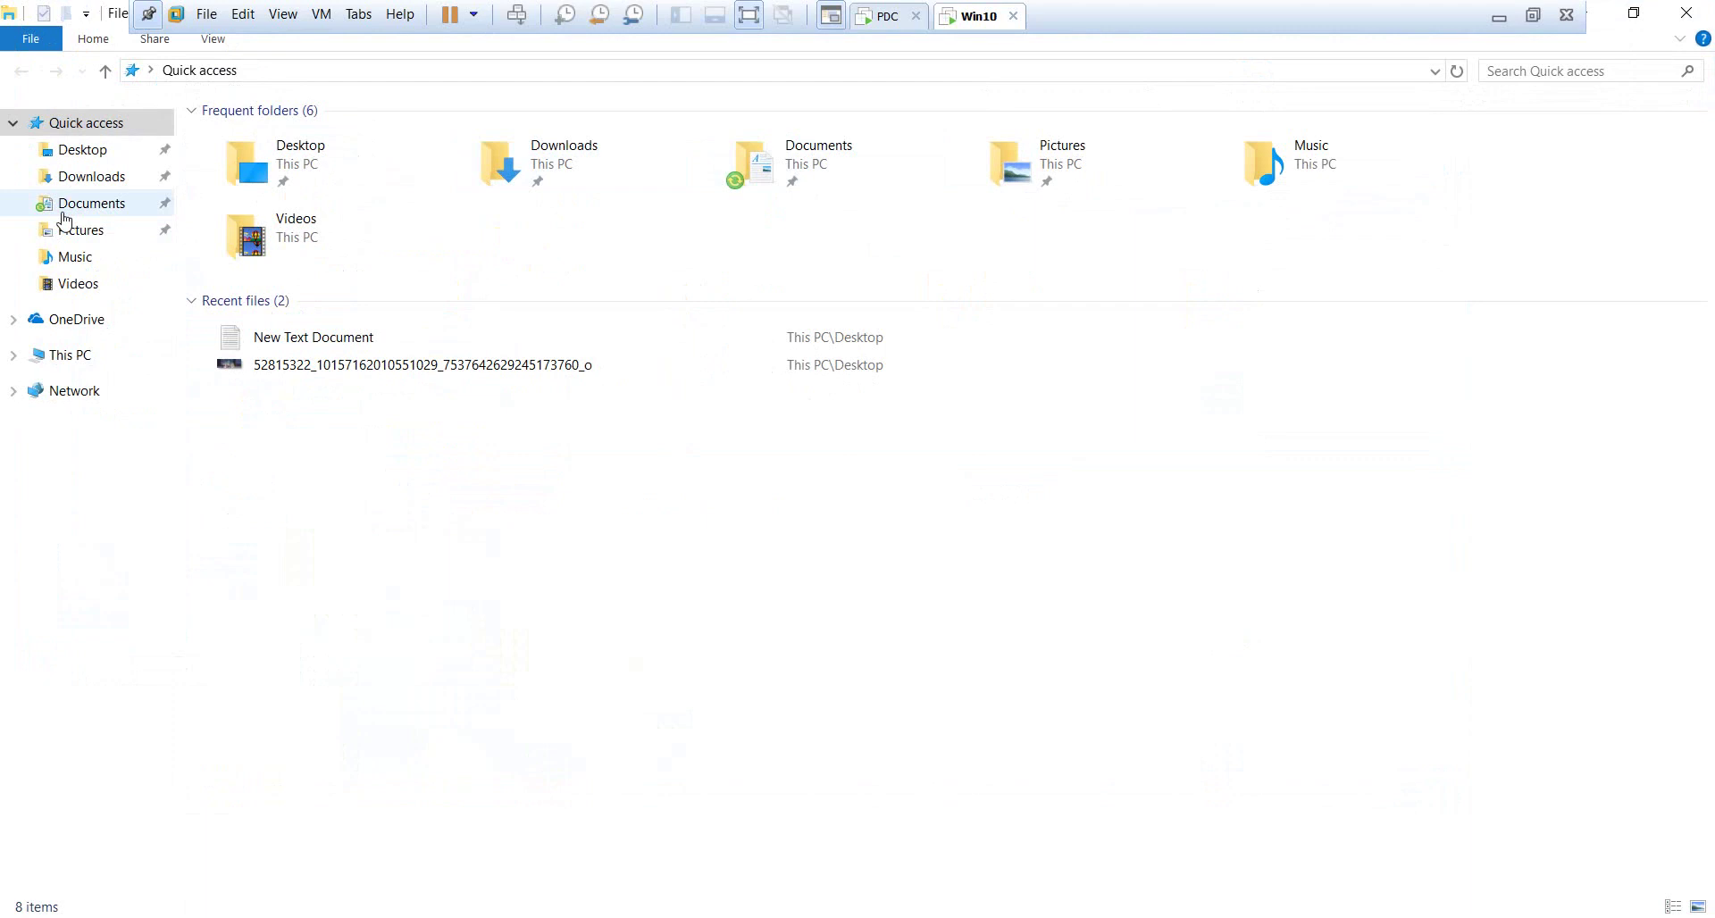
right_click(62, 219)
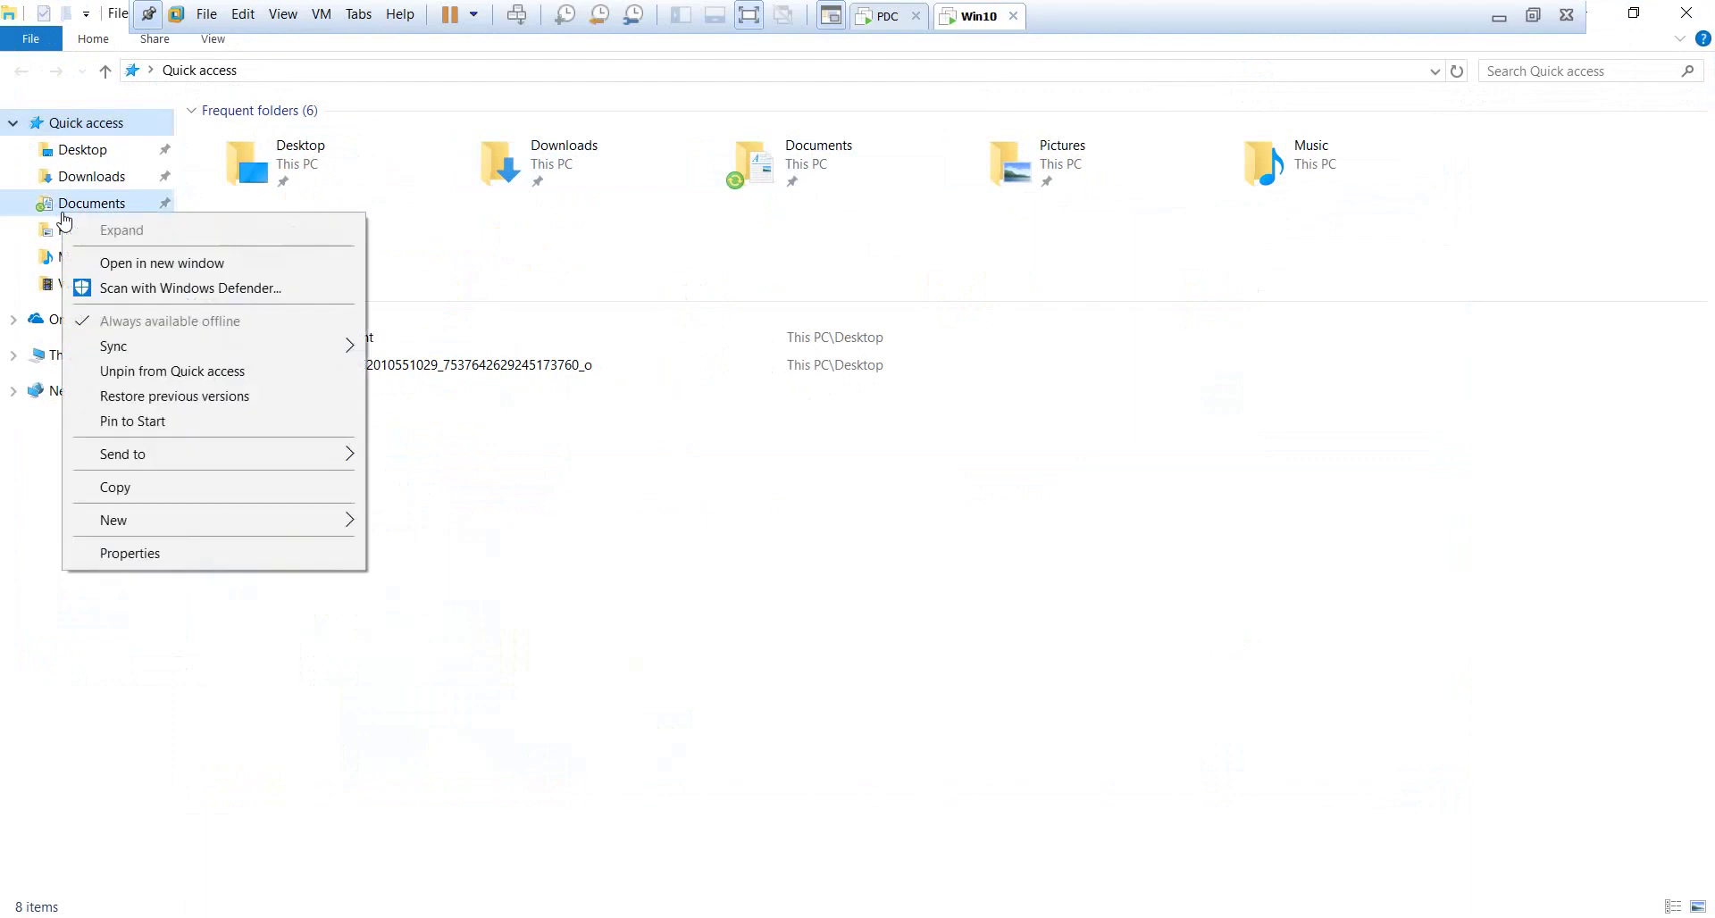
click(237, 547)
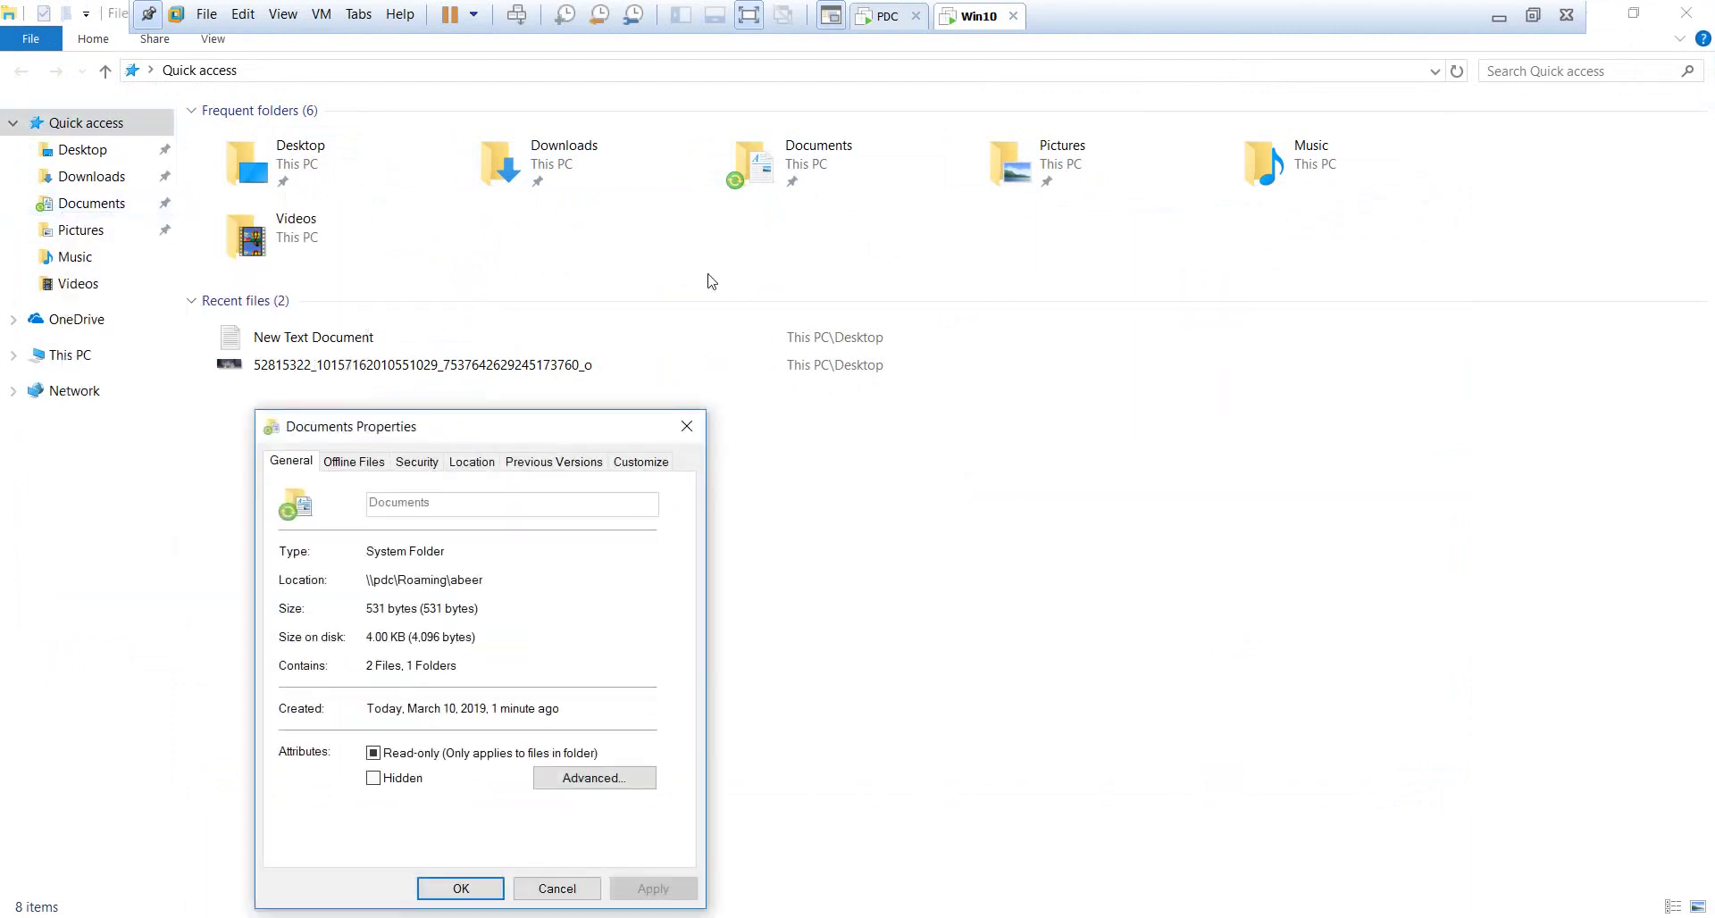
drag(497, 427, 668, 289)
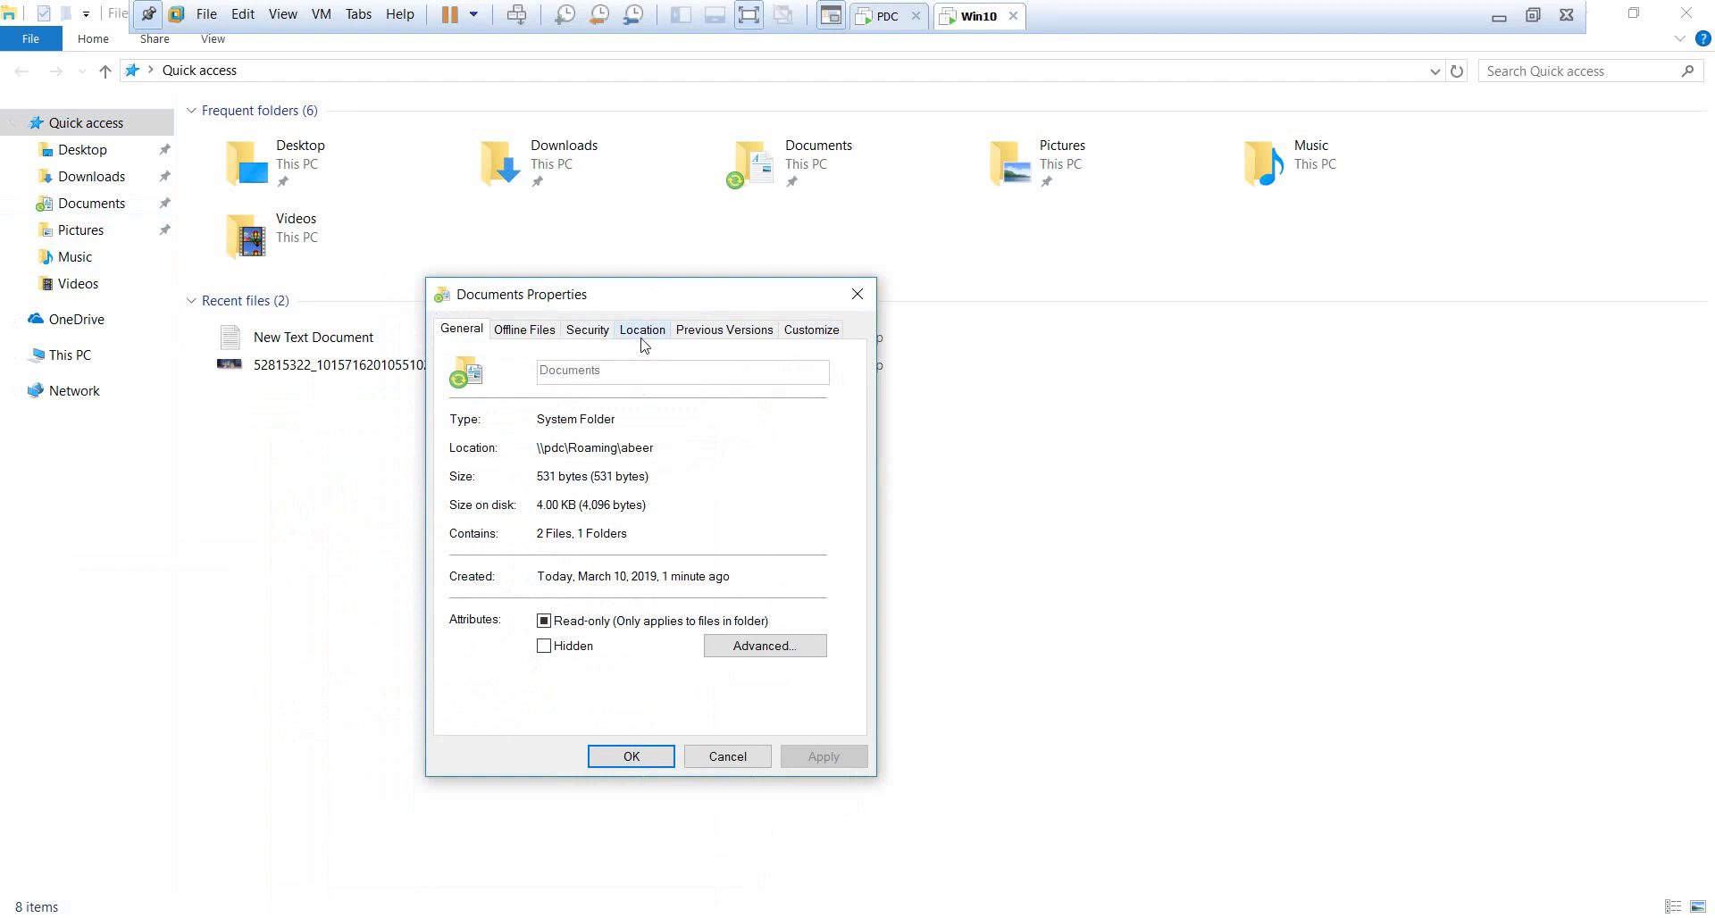
click(642, 332)
click(680, 488)
drag(680, 488, 463, 486)
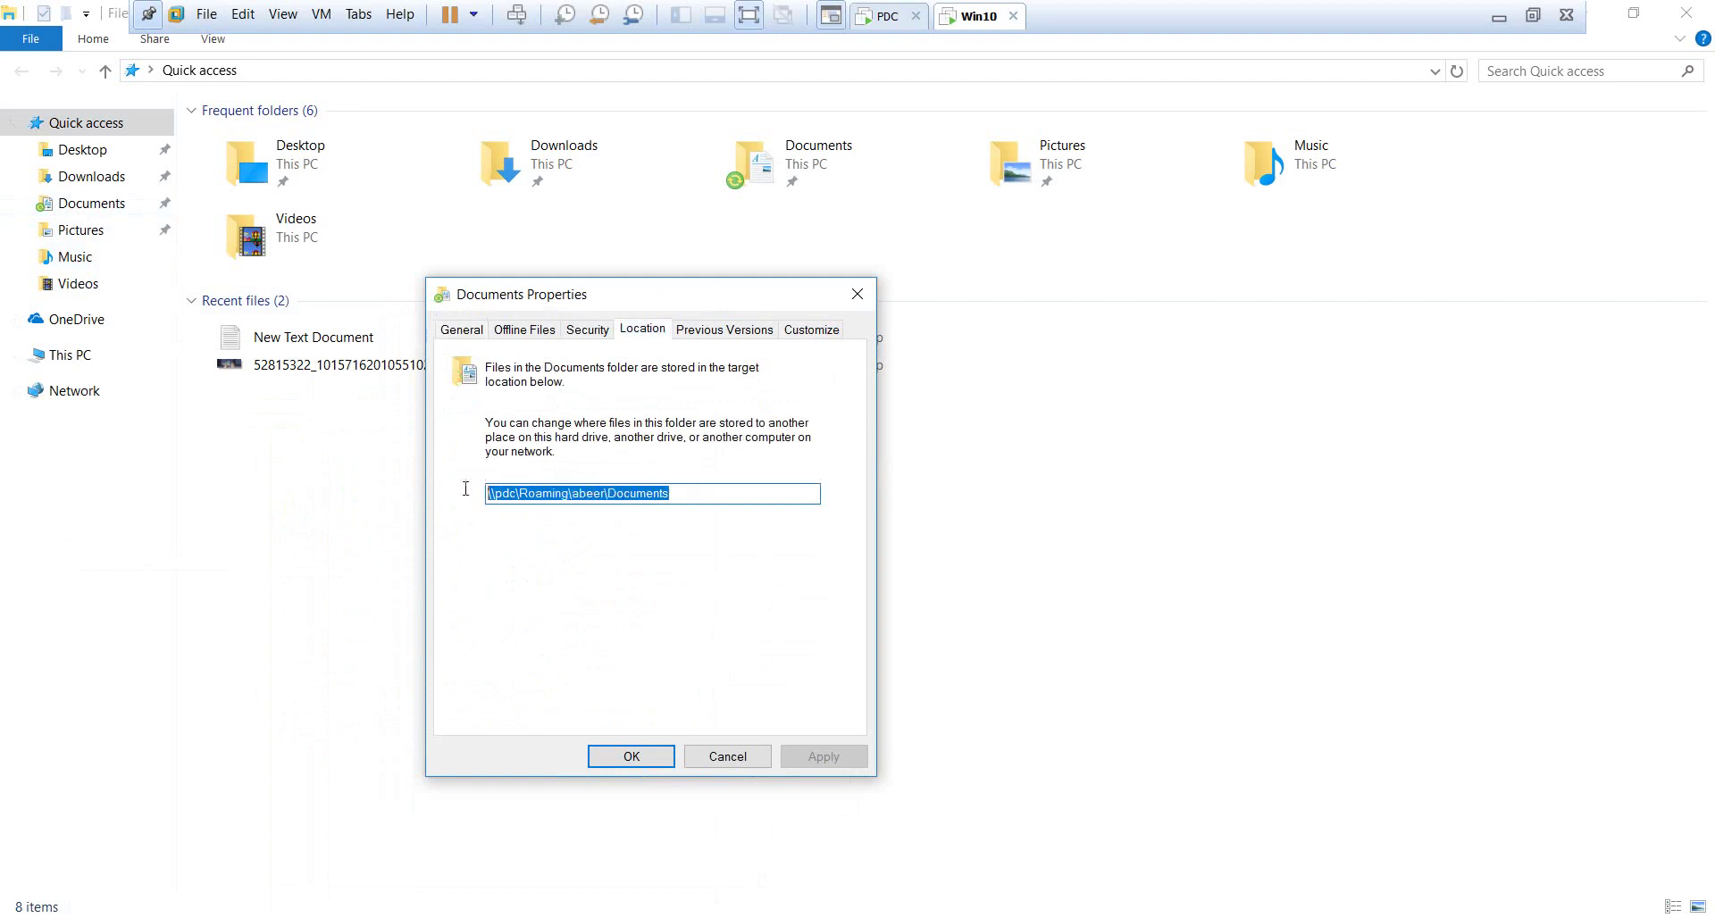
click(739, 488)
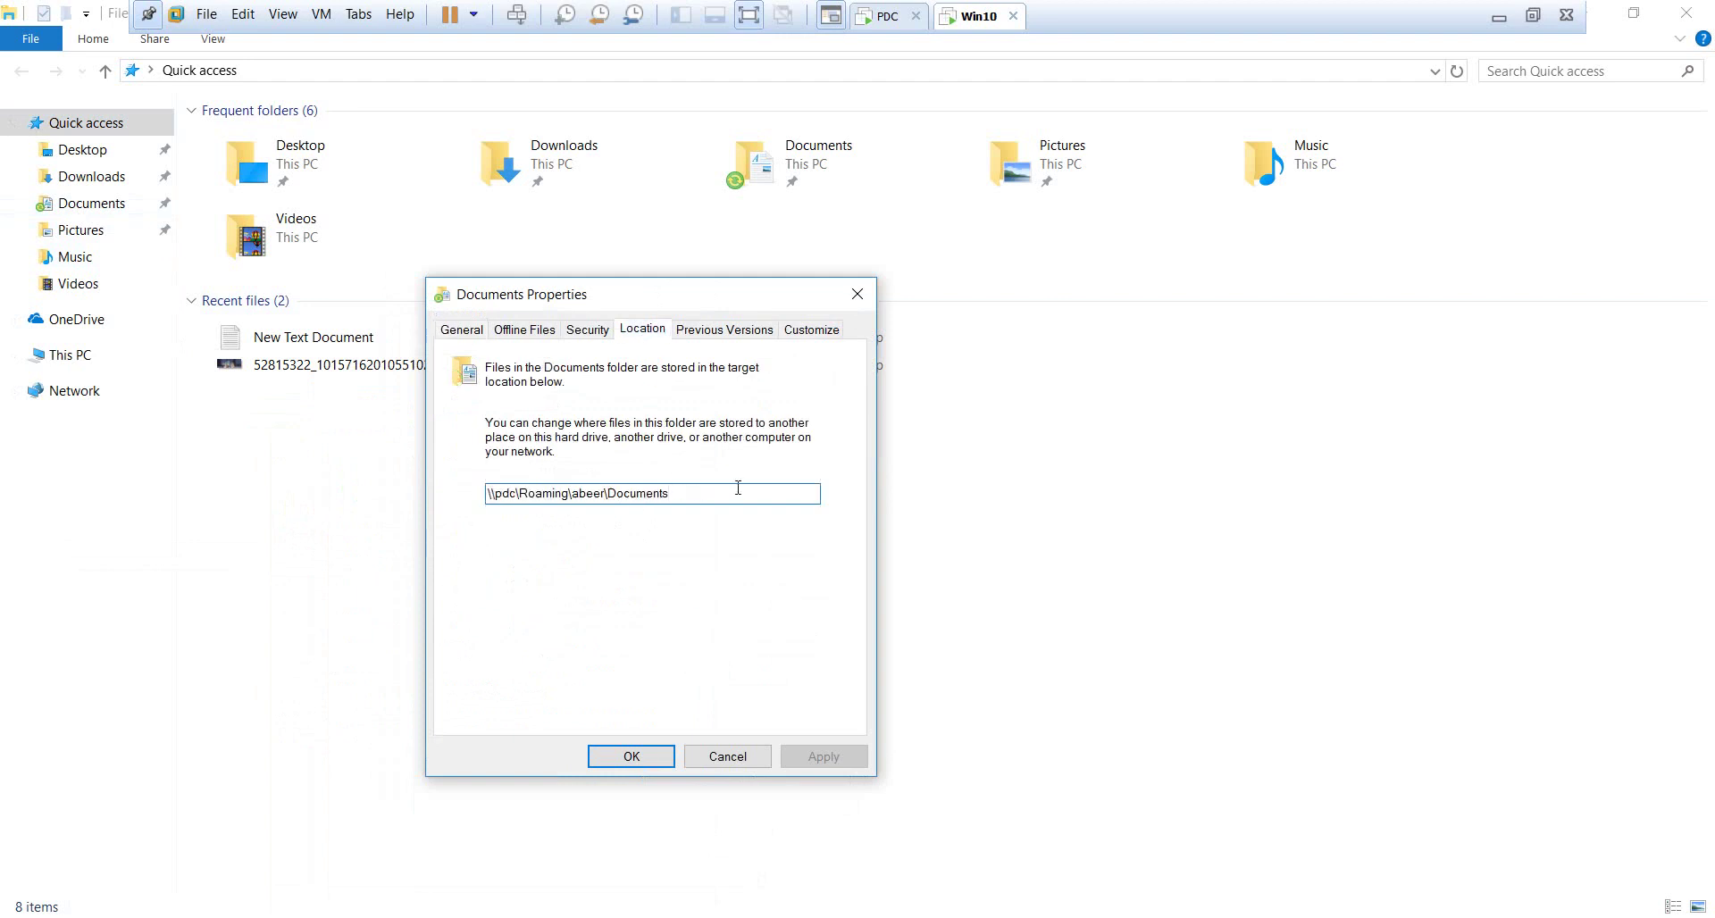
click(731, 756)
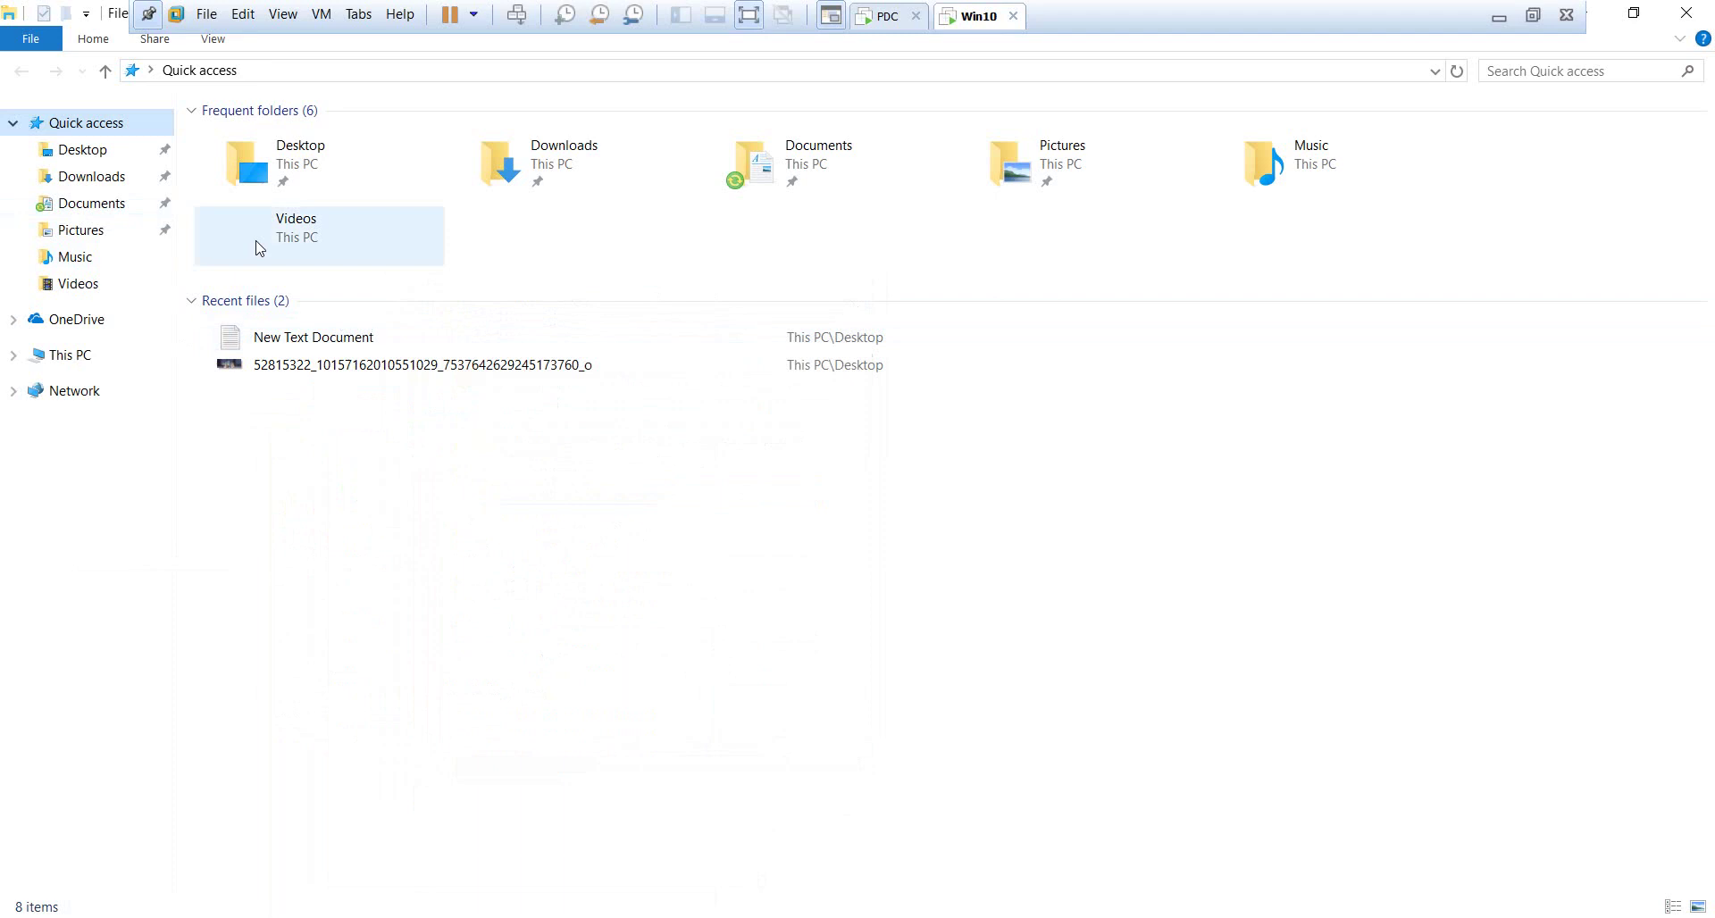
Create a text document named menofia in the Documents folder, close File Explorer and return to the PDC virtual machine
click(136, 209)
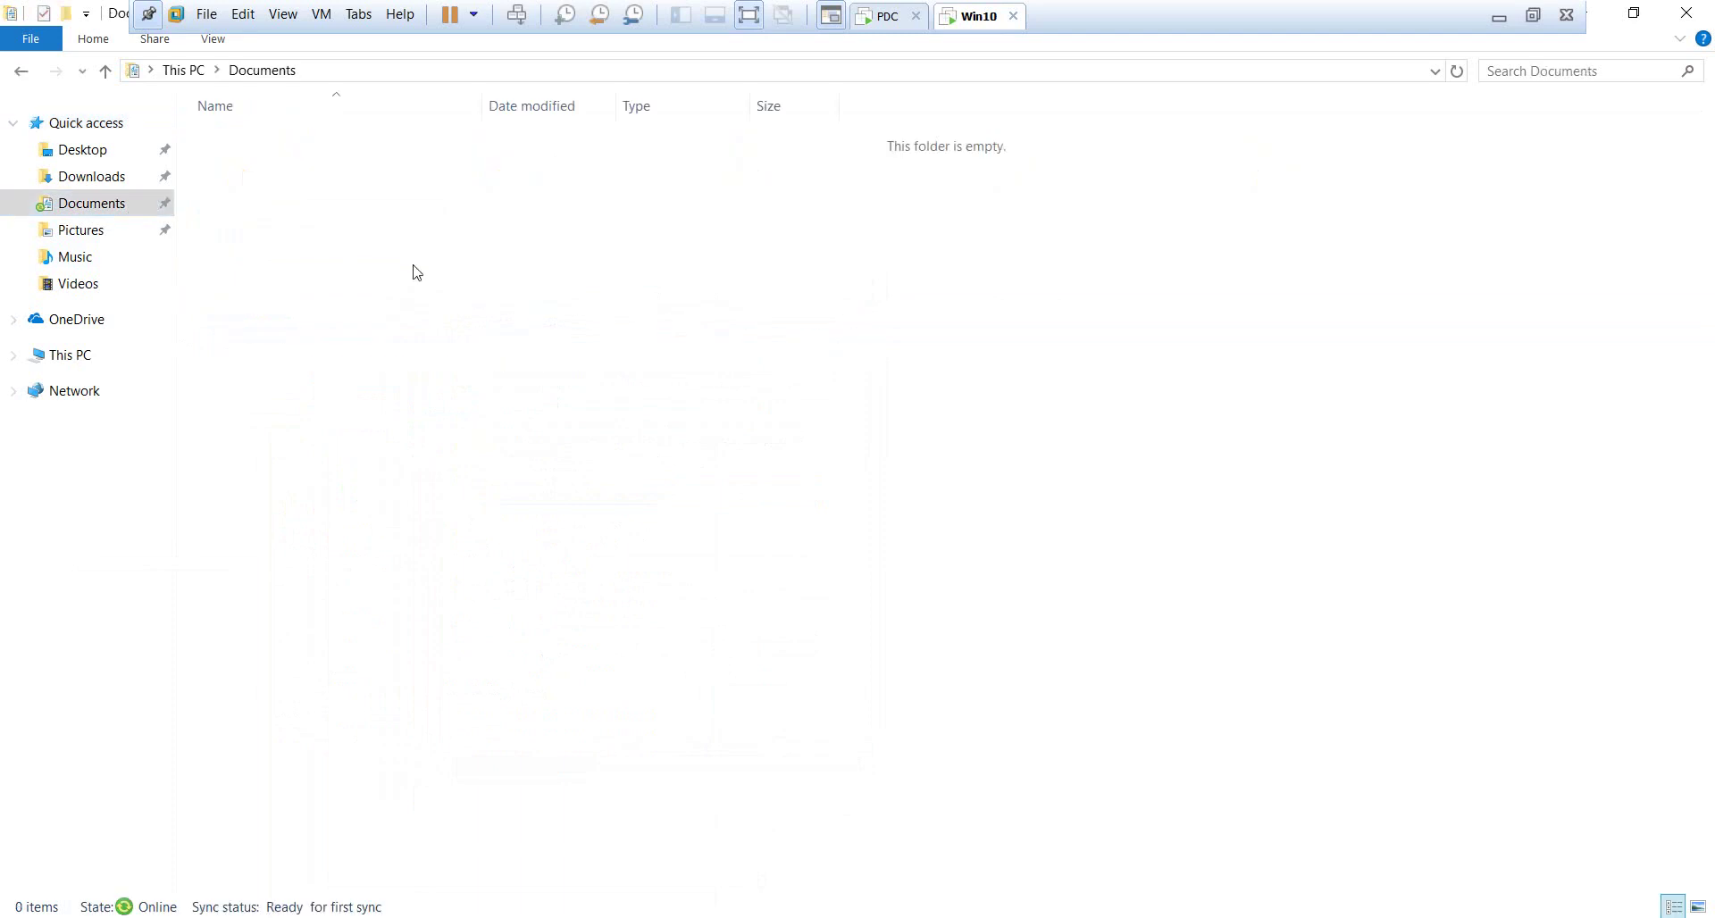
right_click(414, 267)
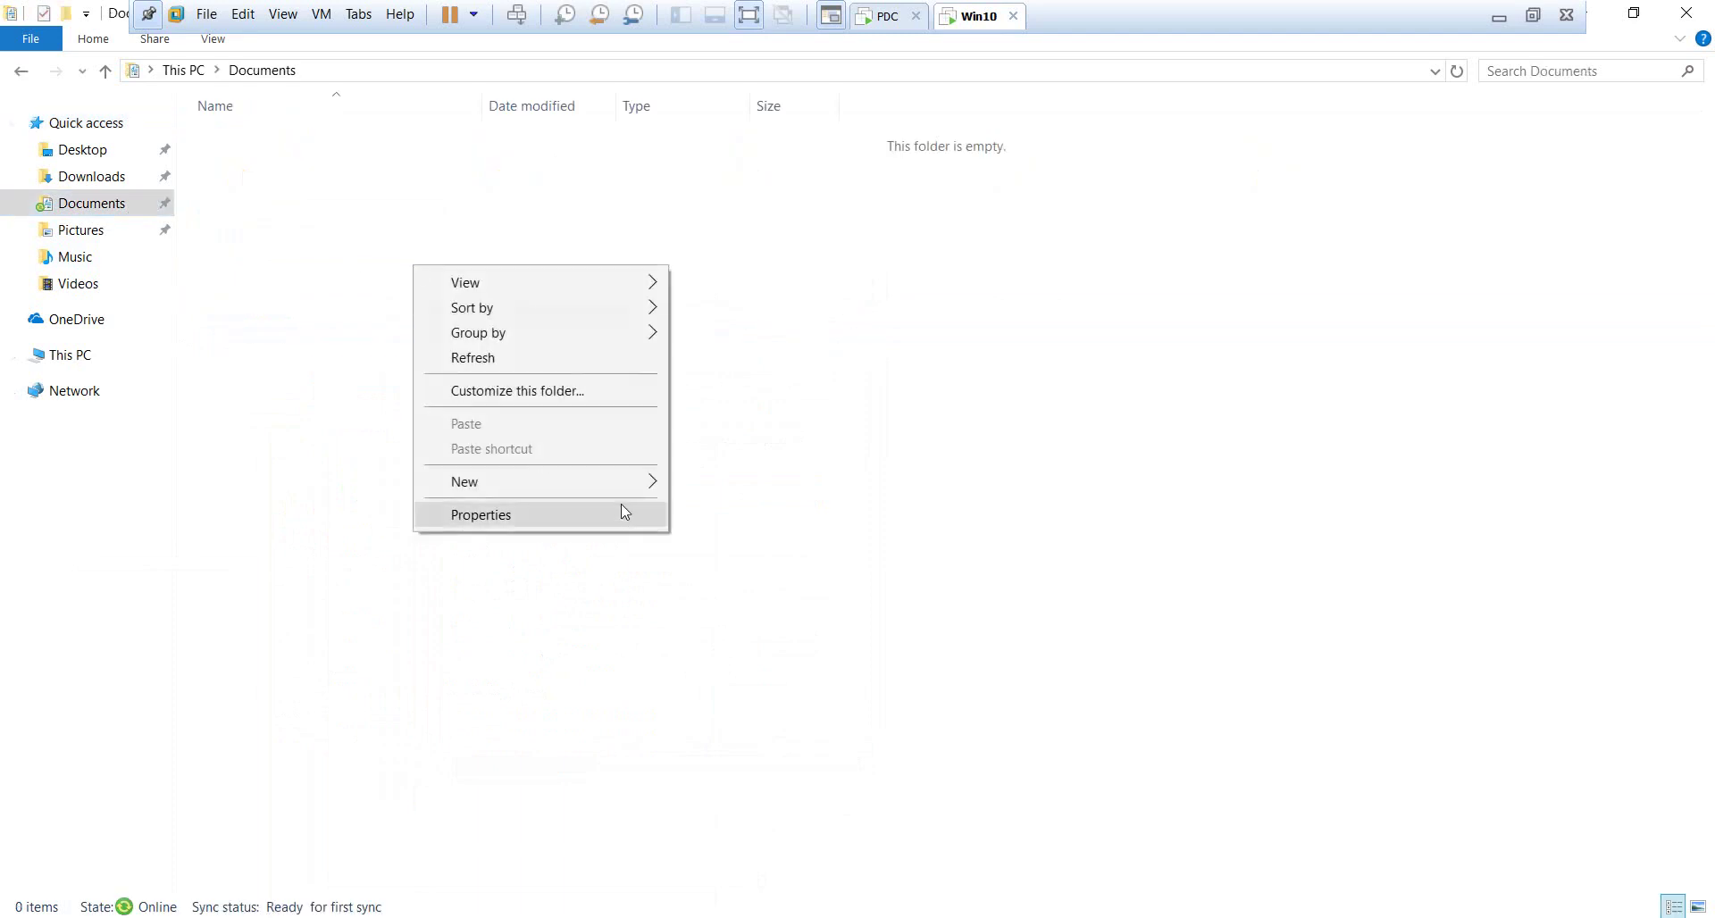
mouse_move(620, 482)
click(746, 618)
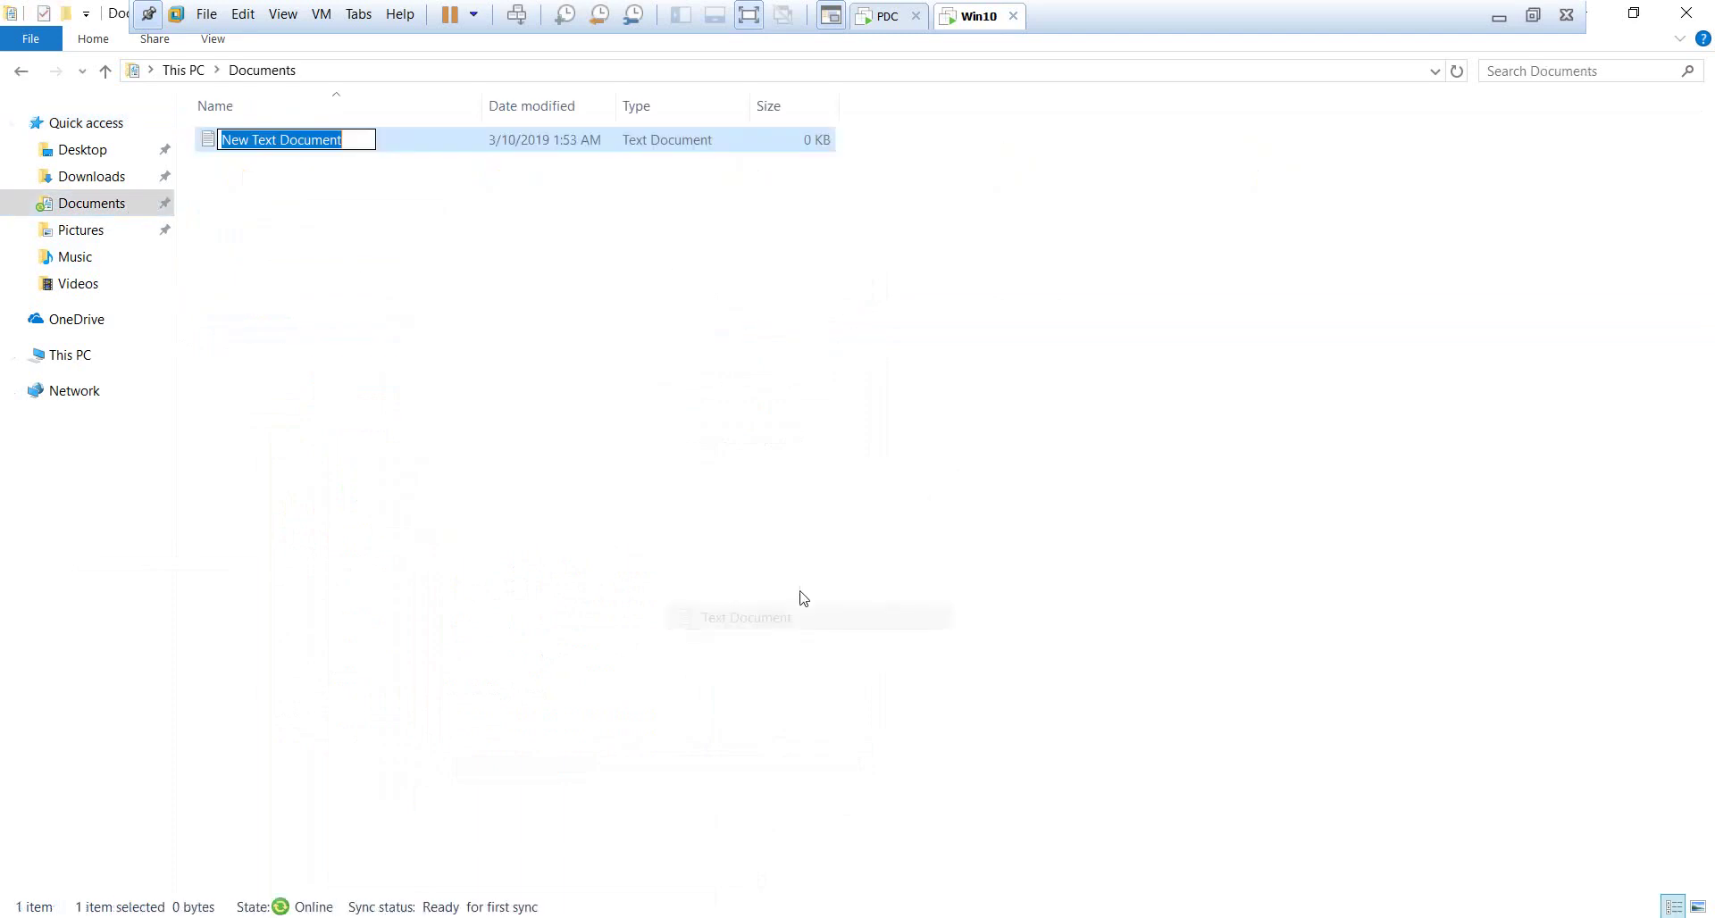
text(menofia)
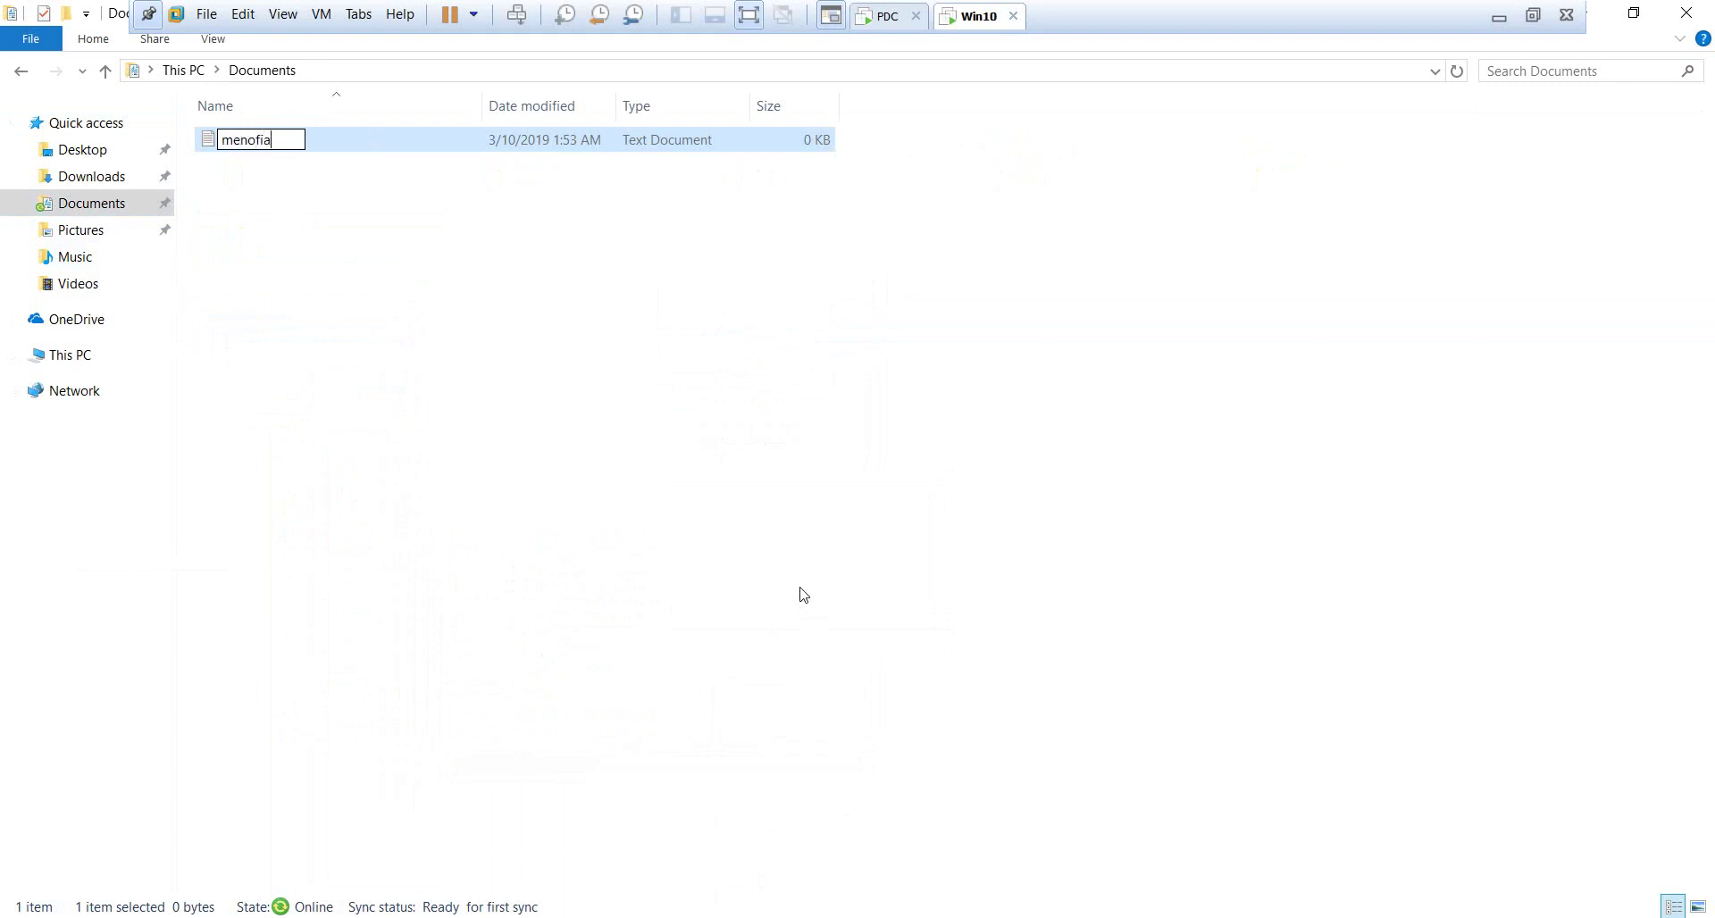
key(Return)
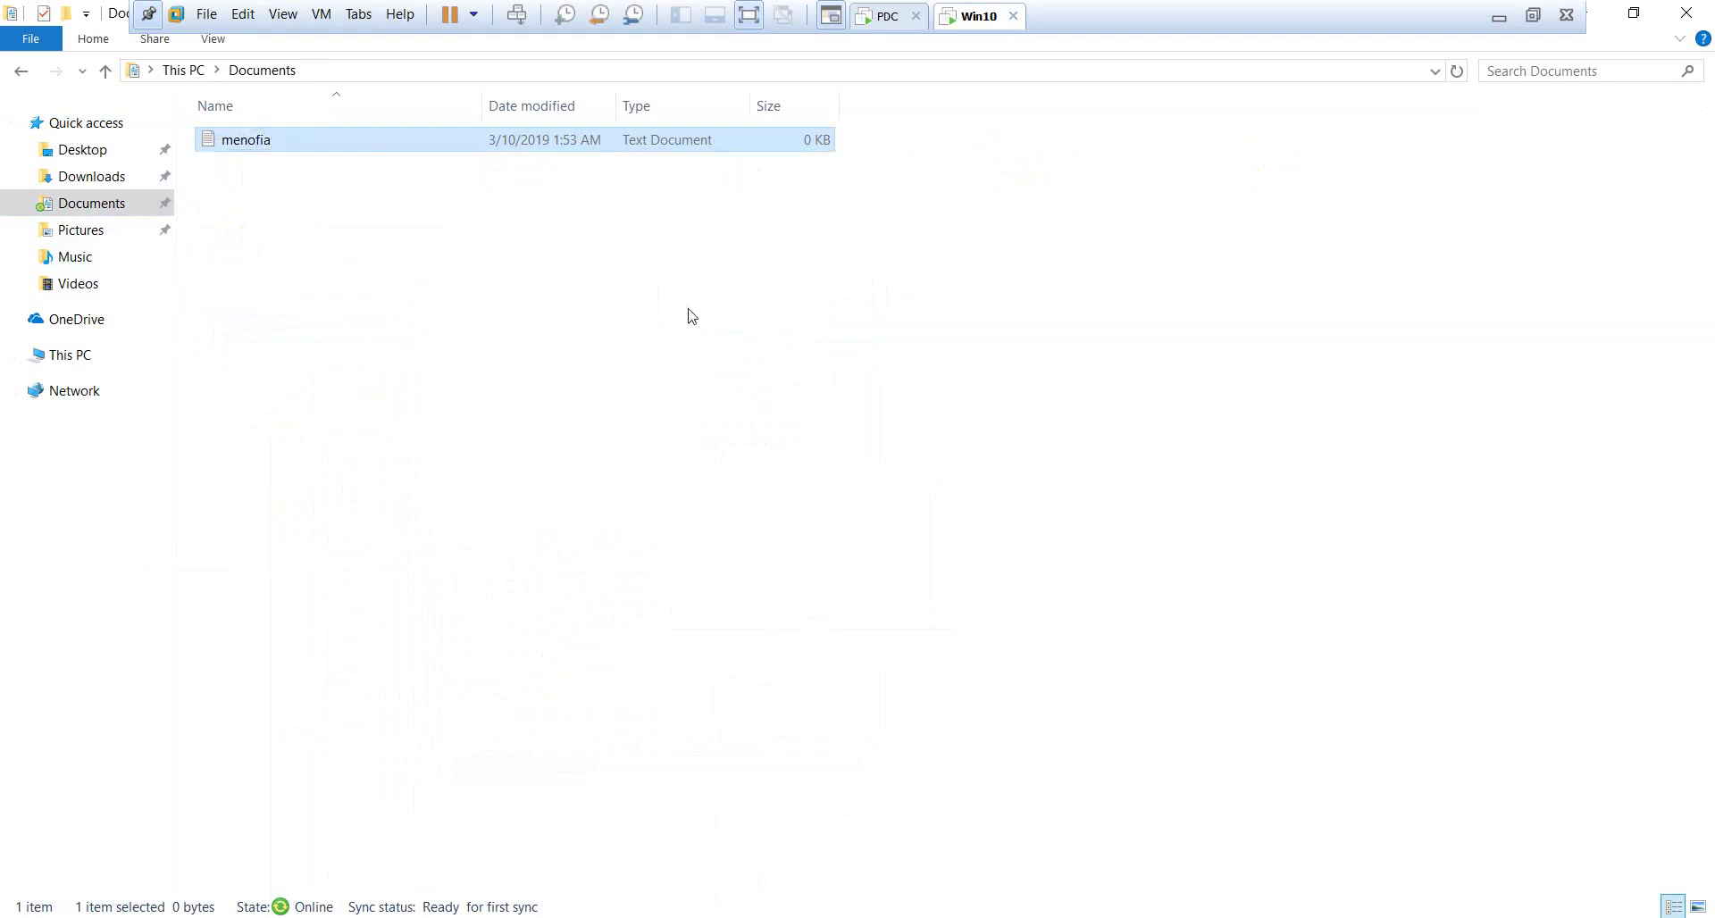
click(544, 160)
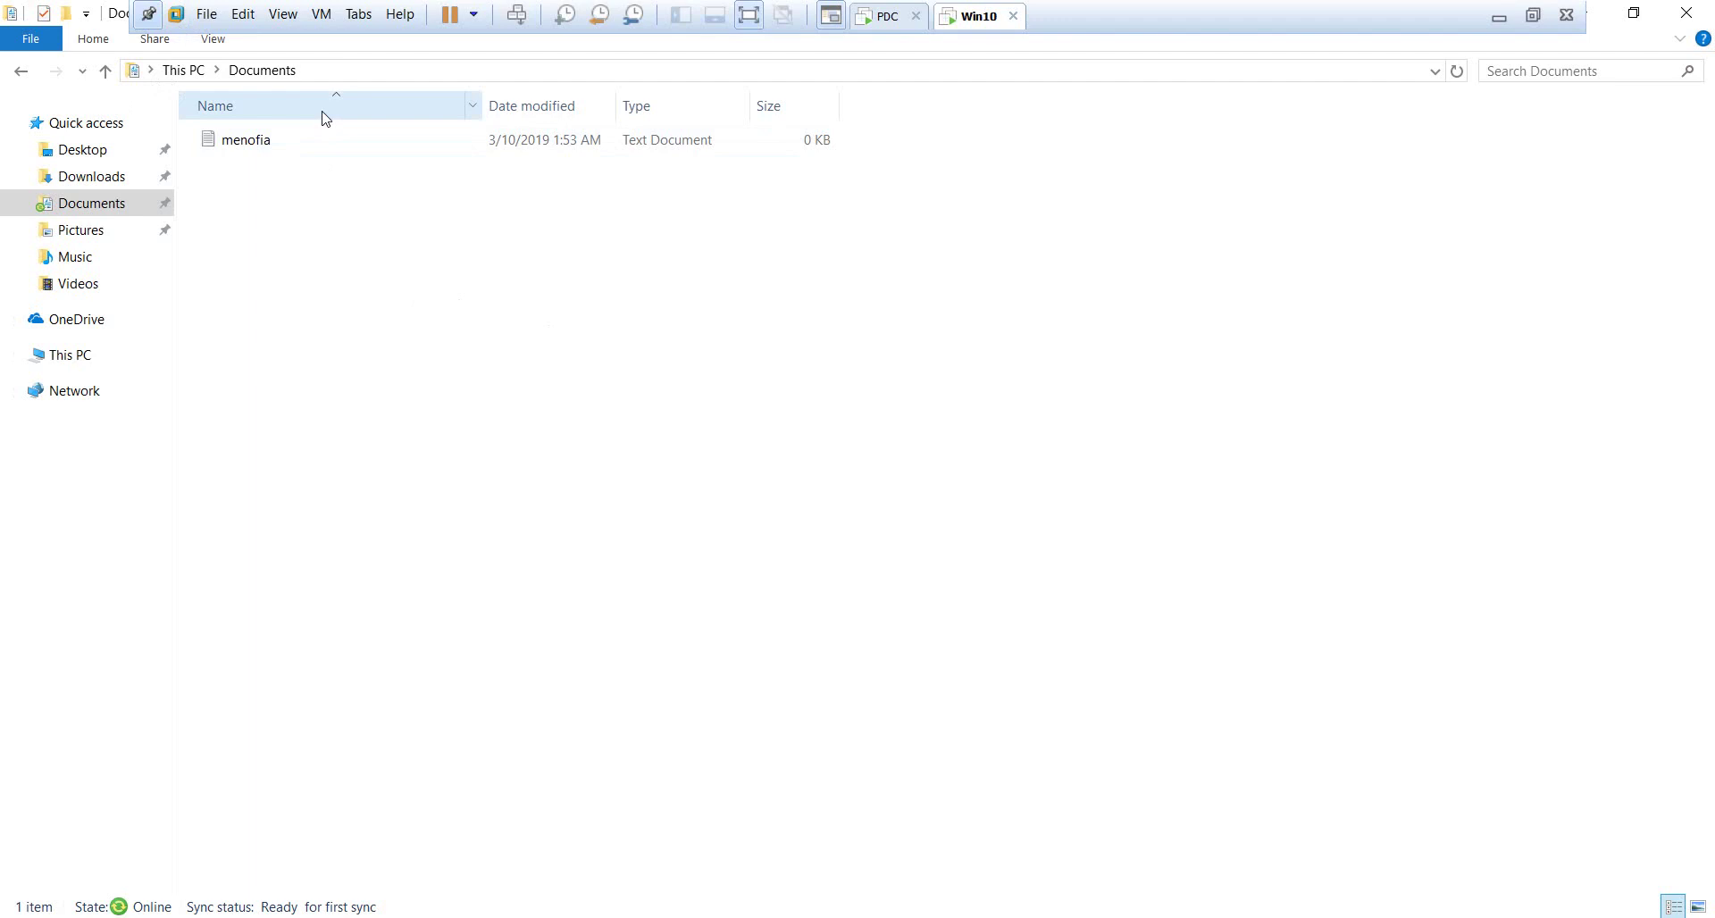
click(1697, 19)
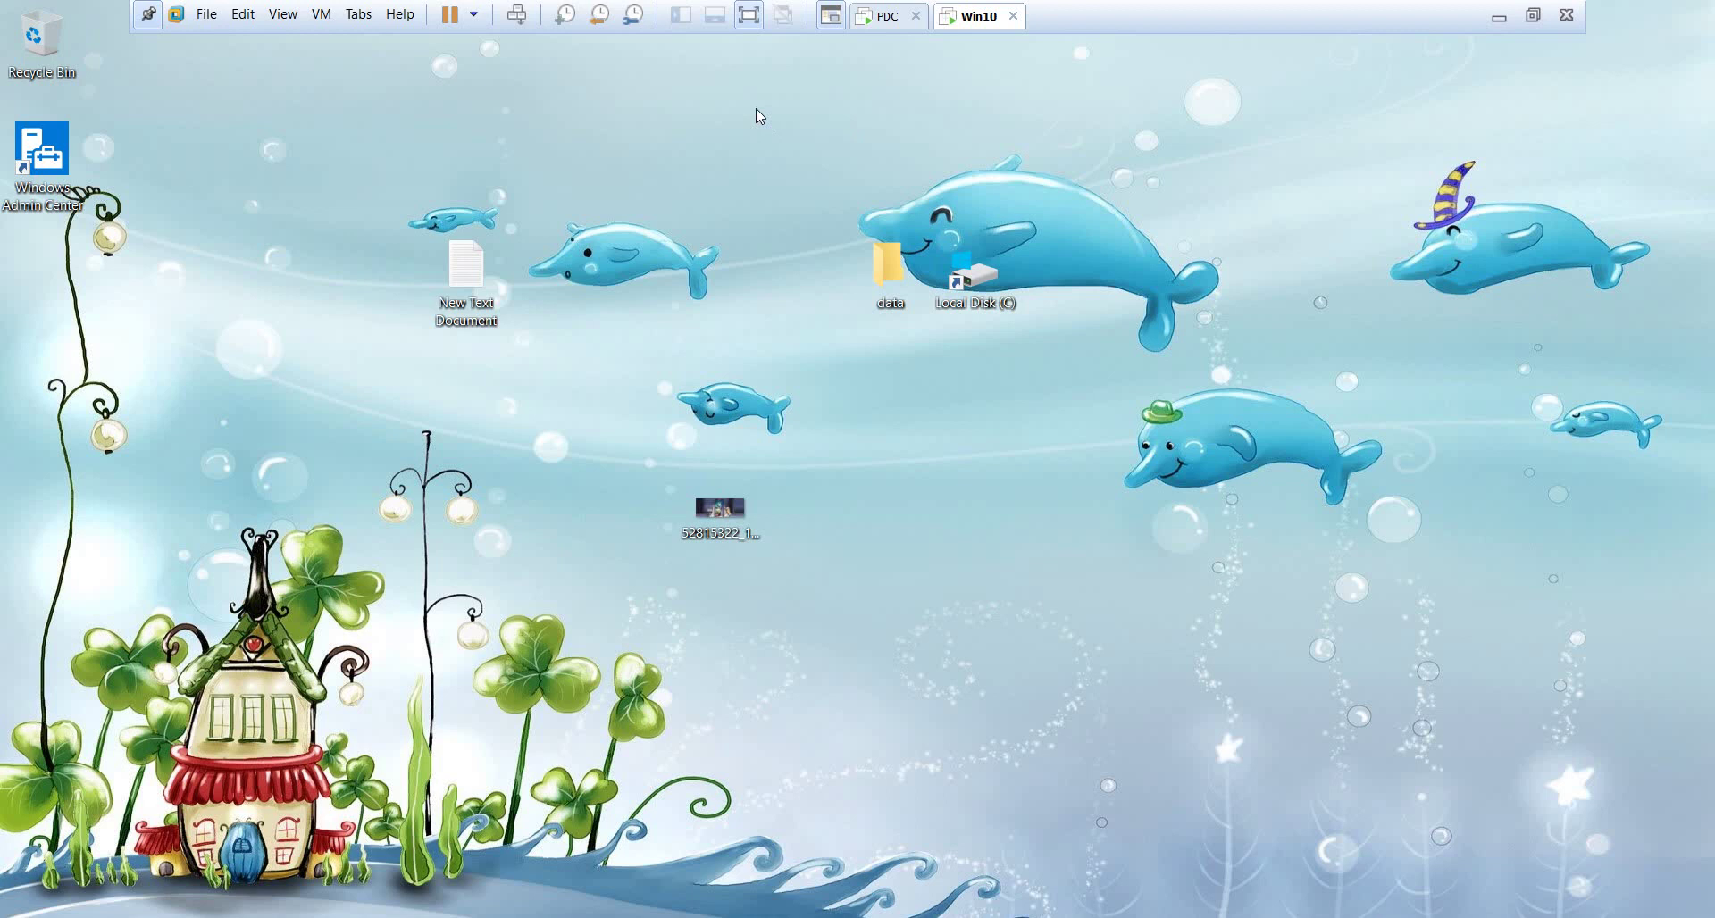
click(903, 15)
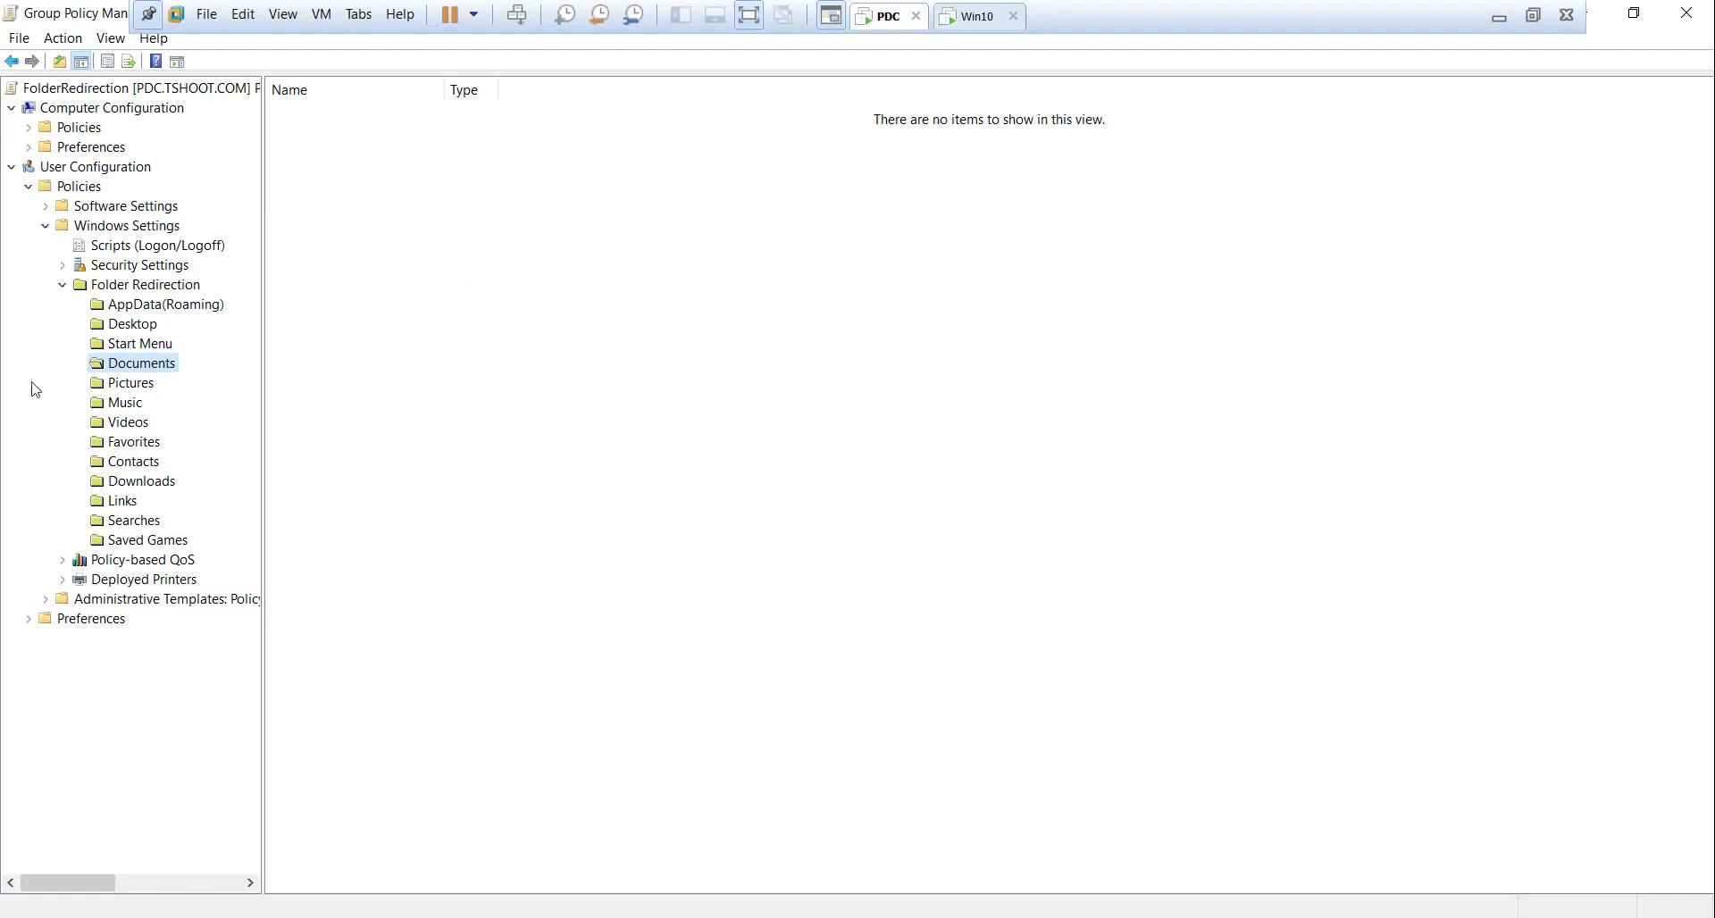
Open the Documents folder redirection properties and examine the target choices and the policy removal settings
right_click(139, 366)
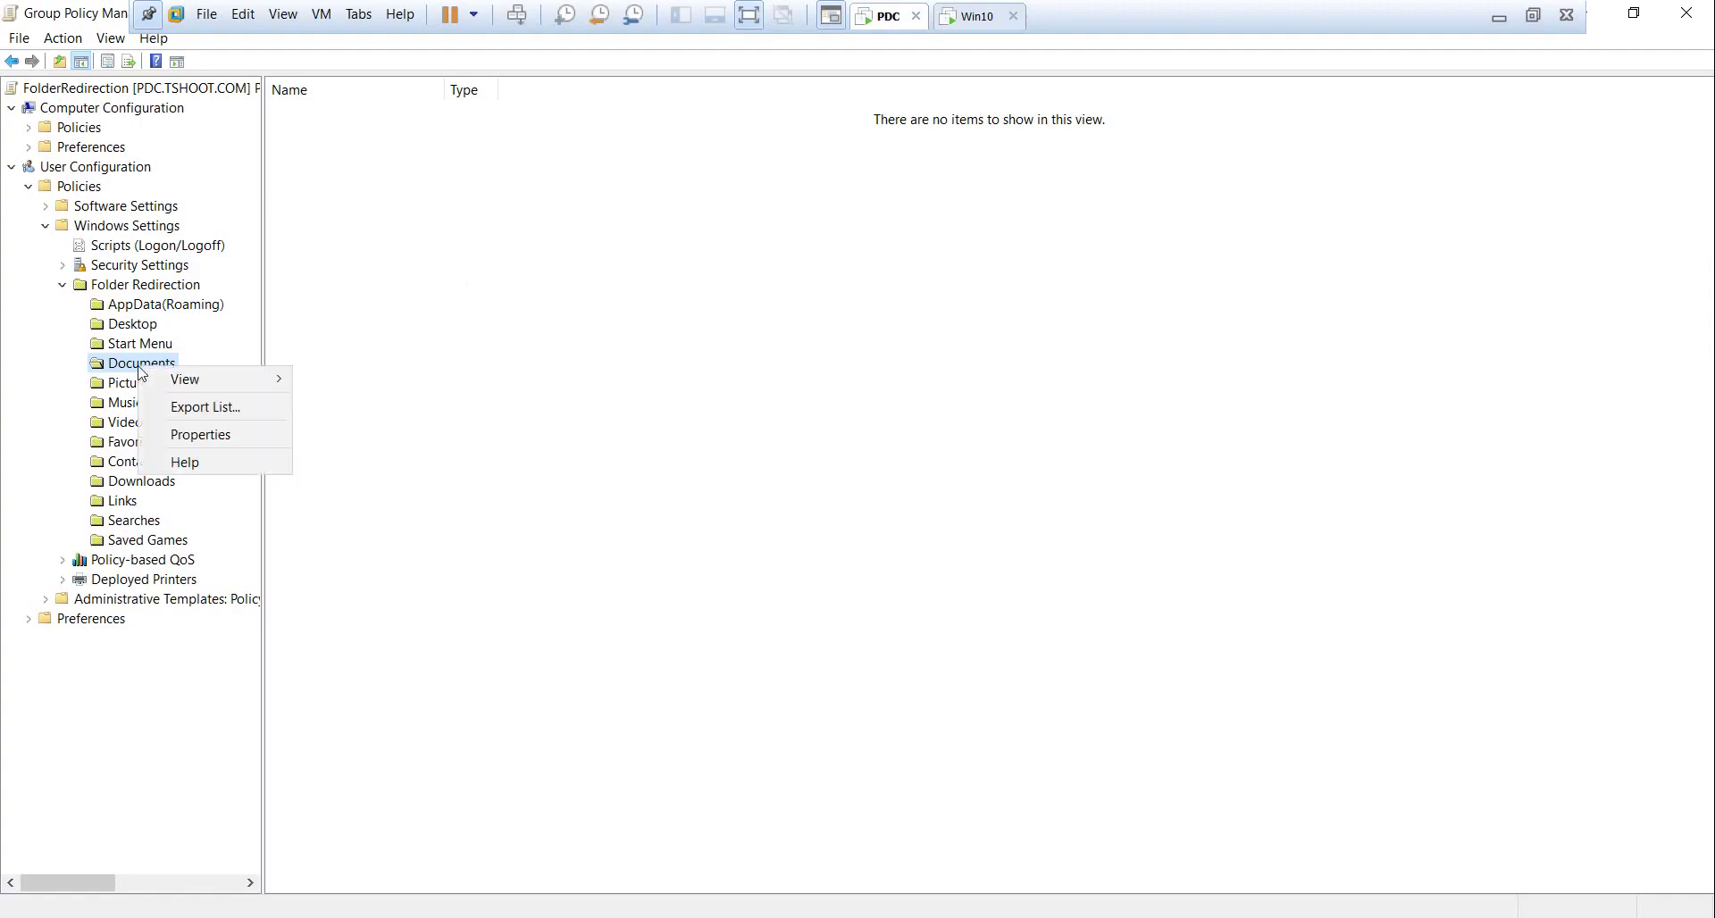
click(229, 441)
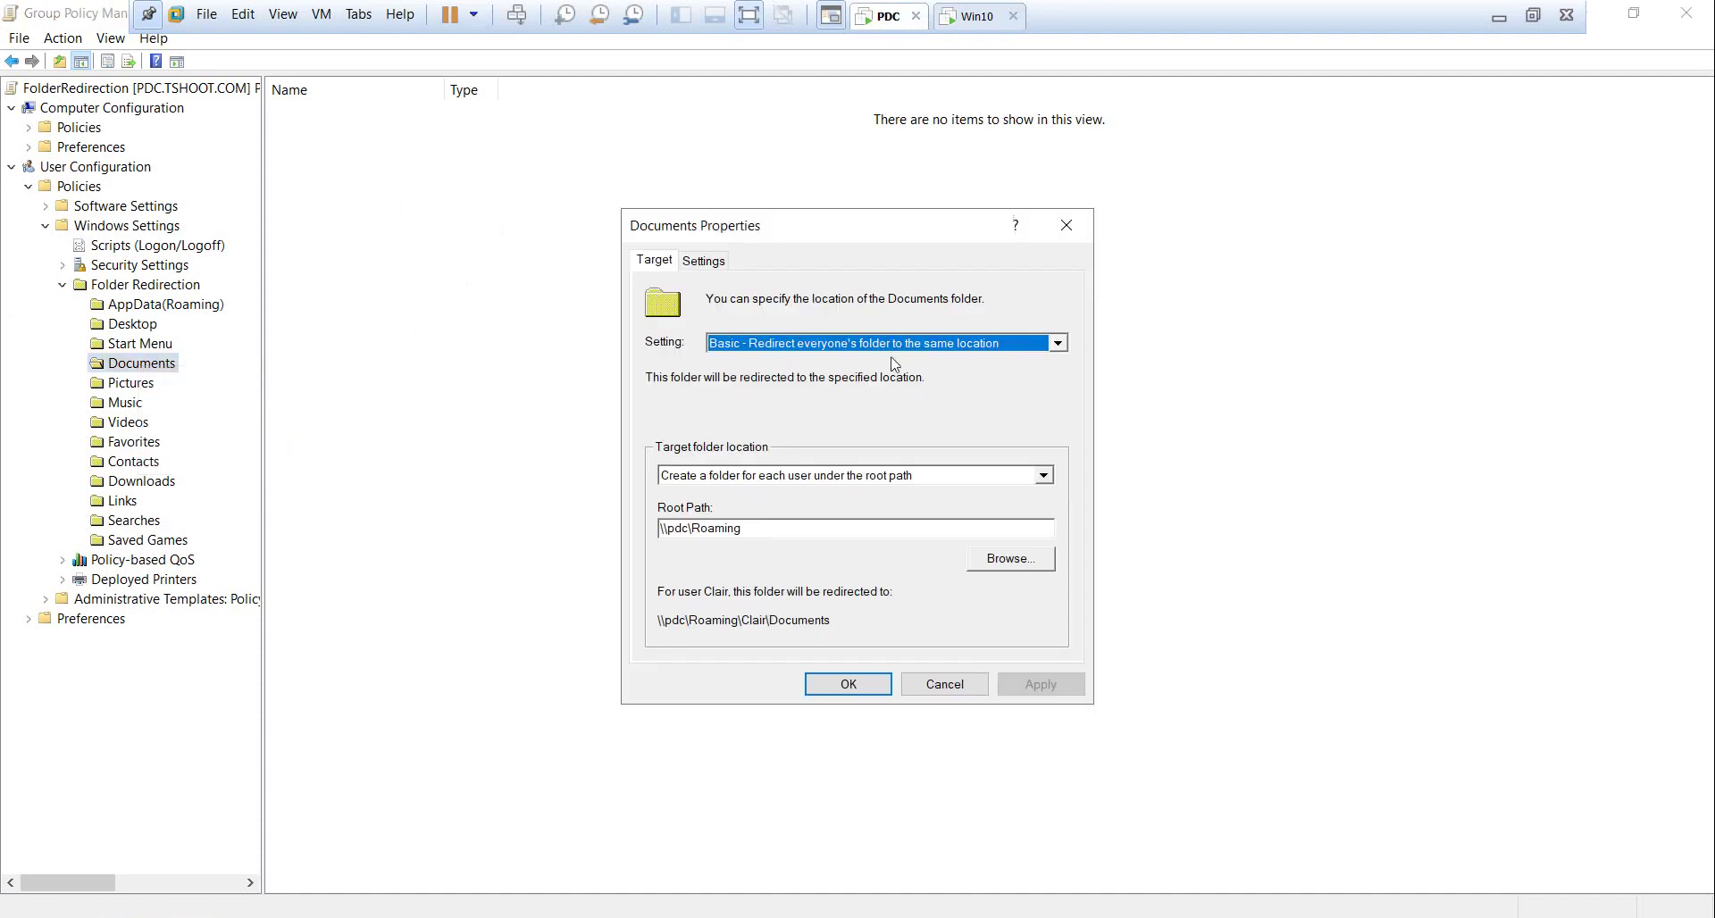
click(1056, 350)
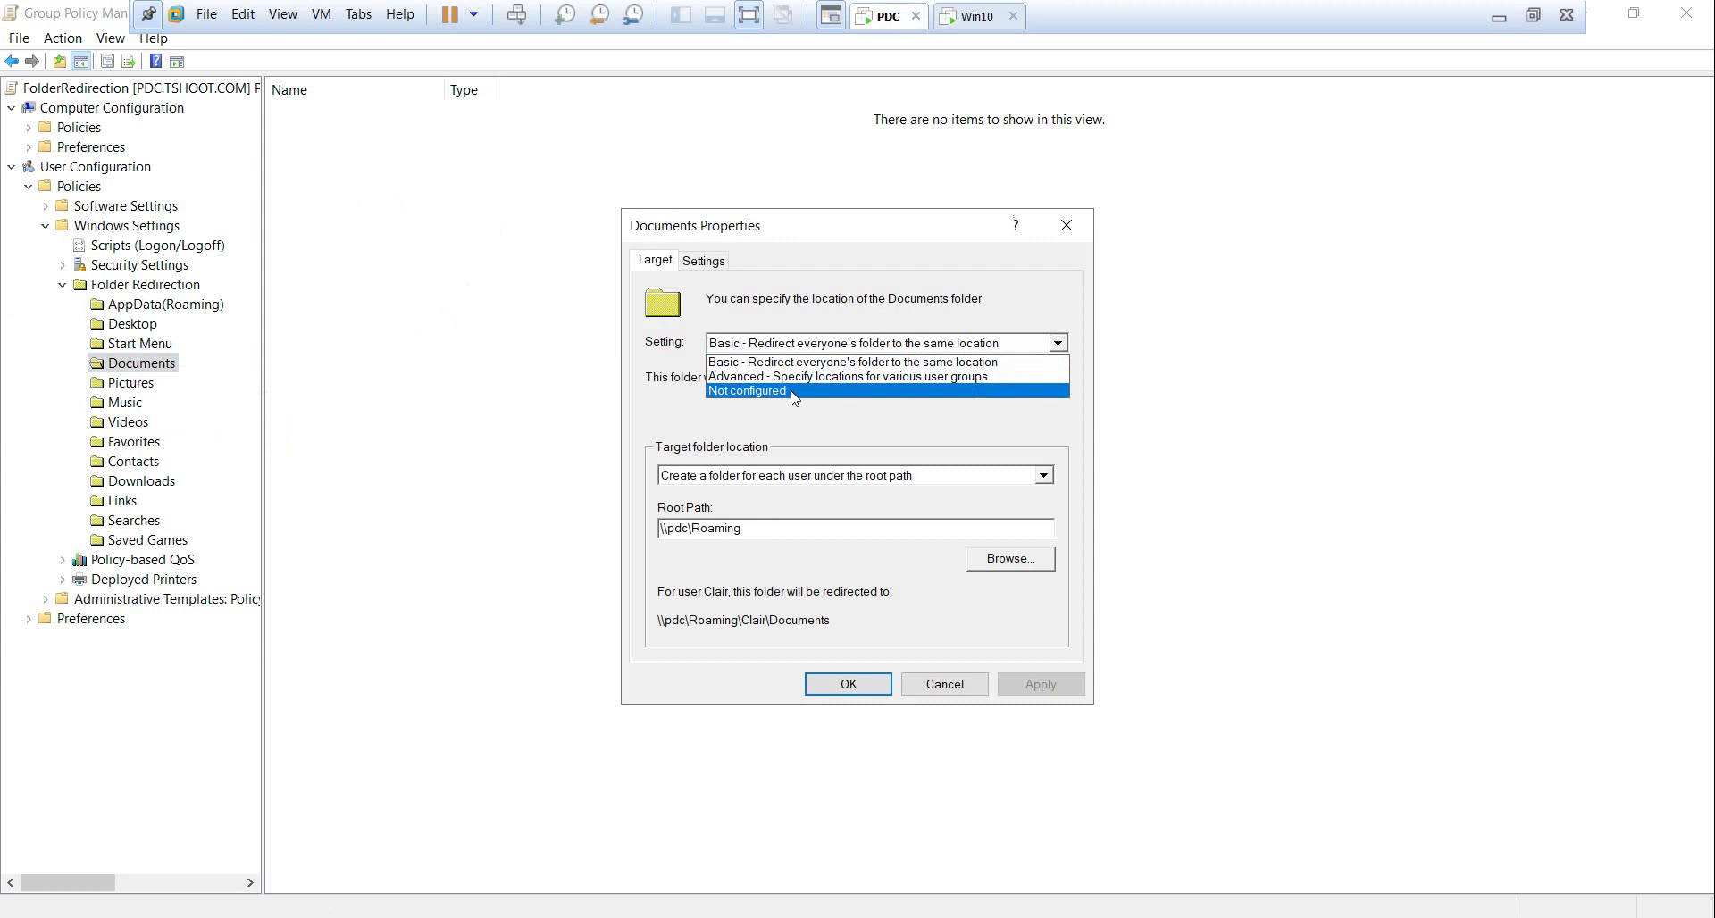
click(813, 361)
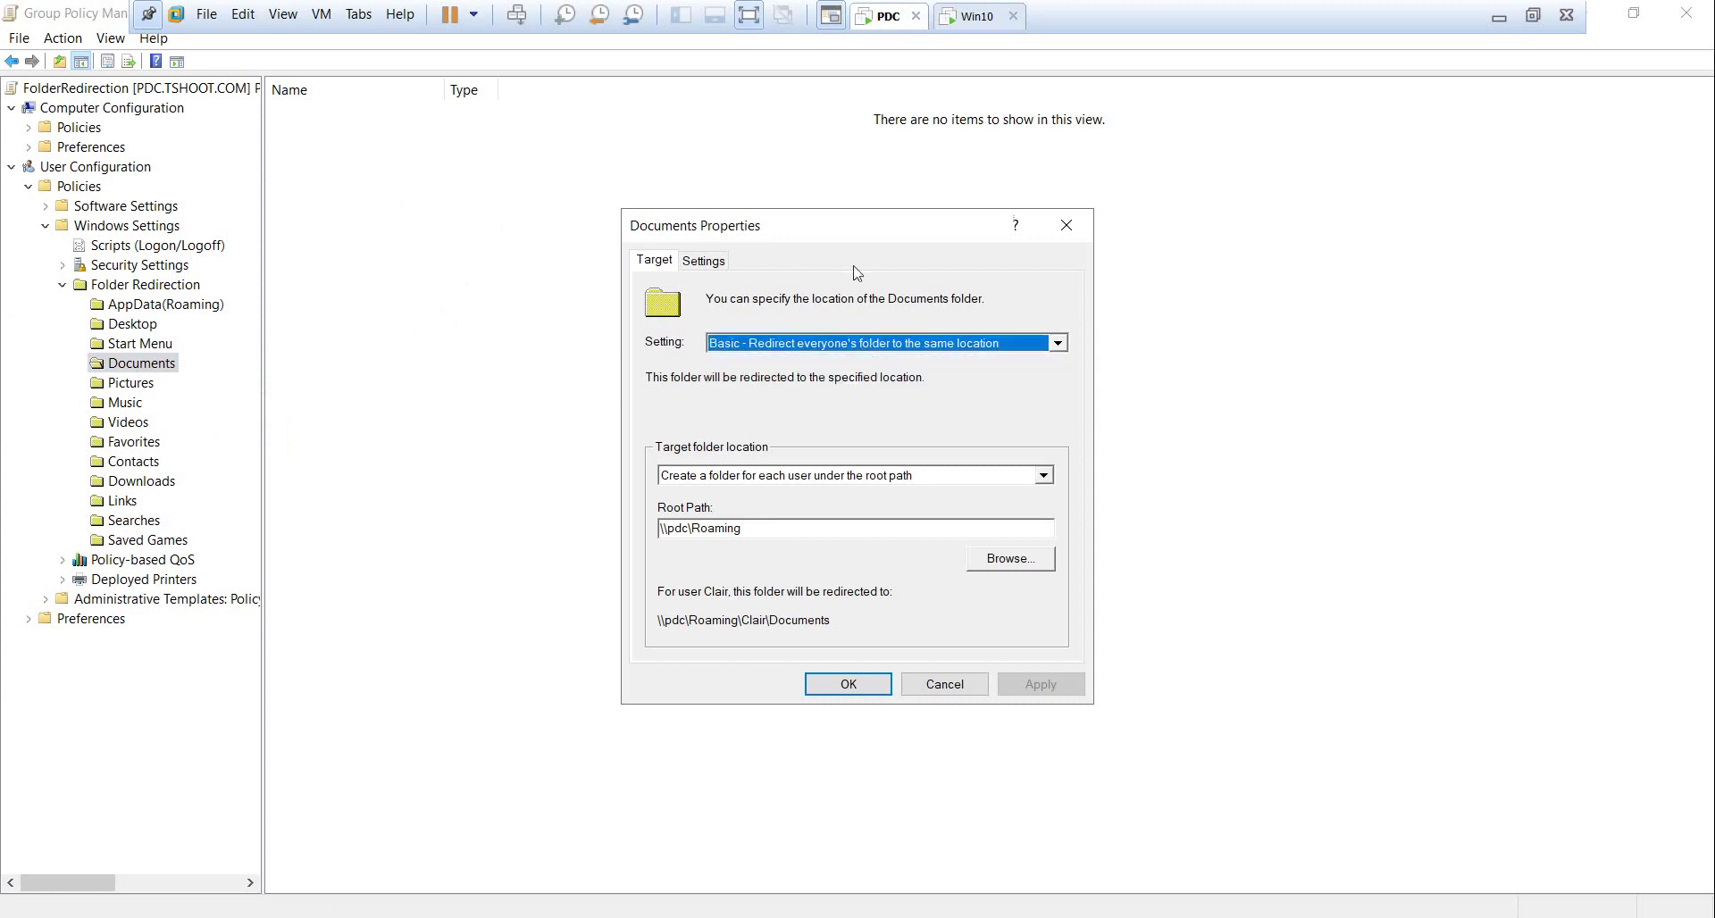
click(704, 260)
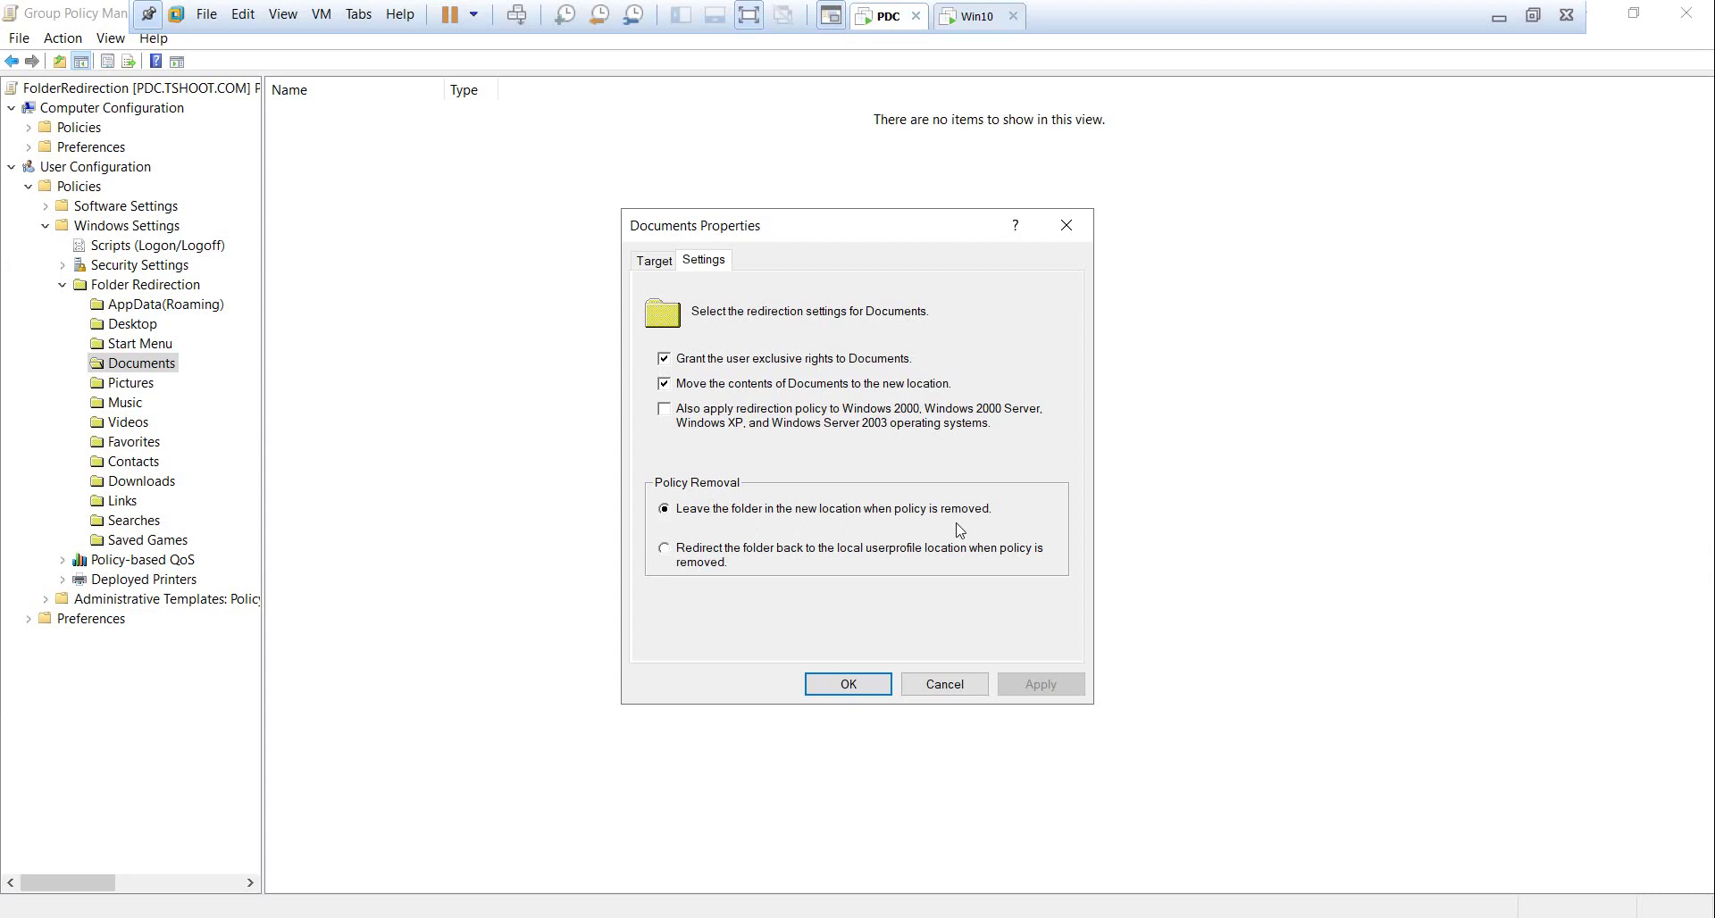
Switch to the Win10 virtual machine and examine the Documents folder's general properties and location path in File Explorer, leaving them unmodified
click(978, 16)
key(super+e)
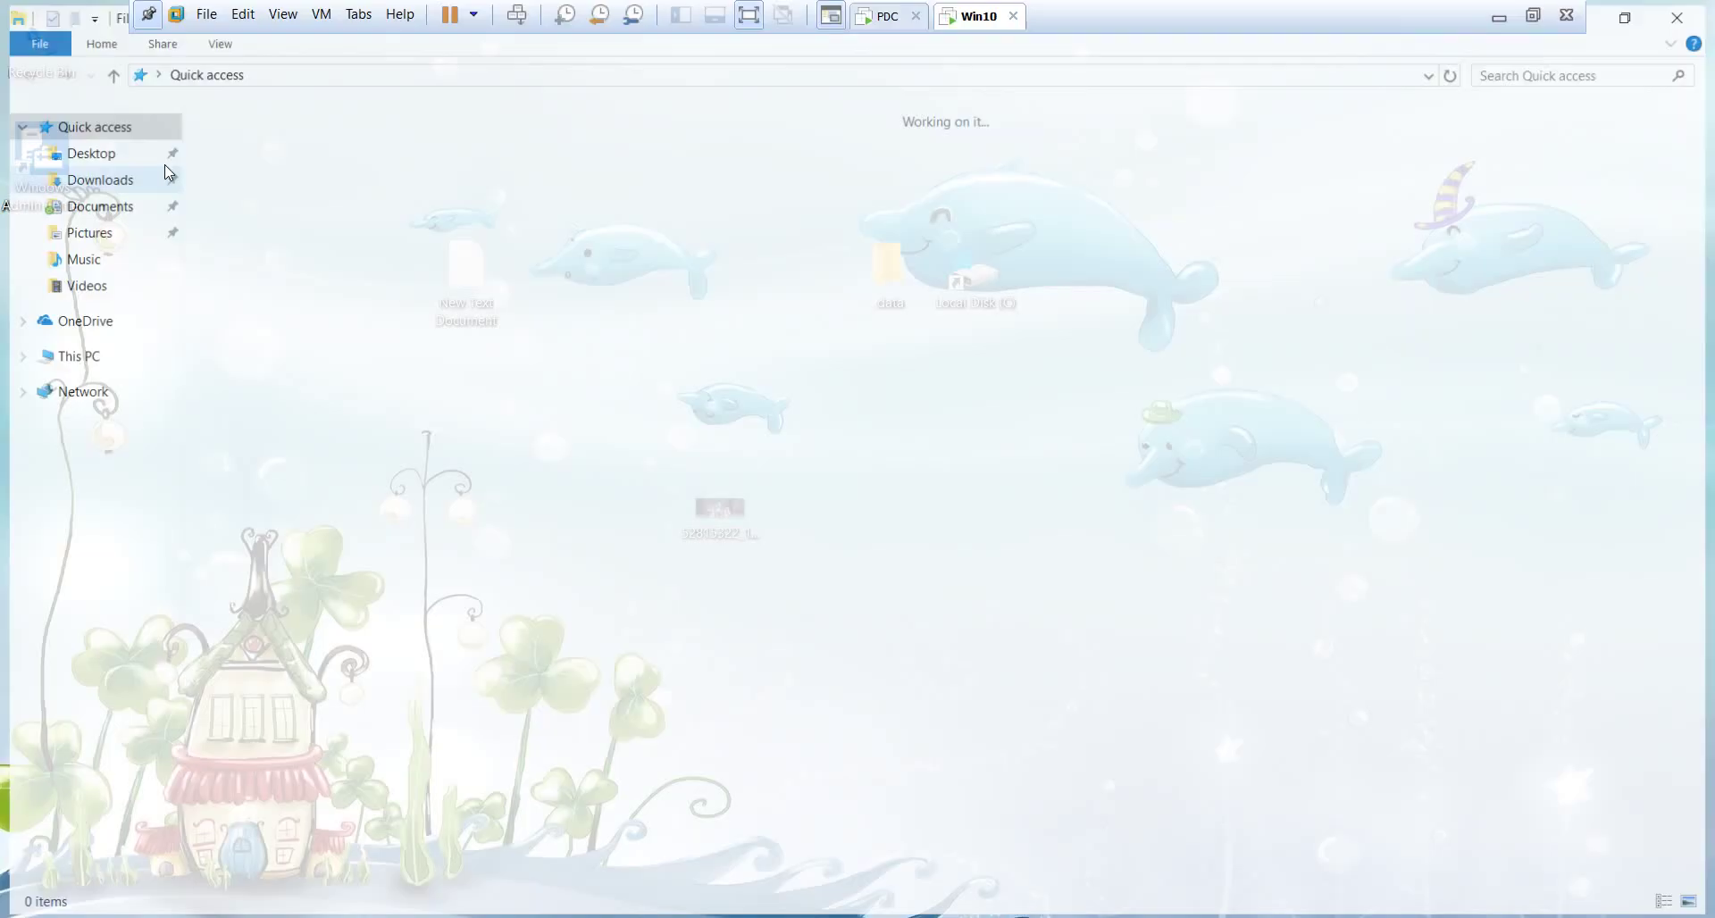
right_click(84, 207)
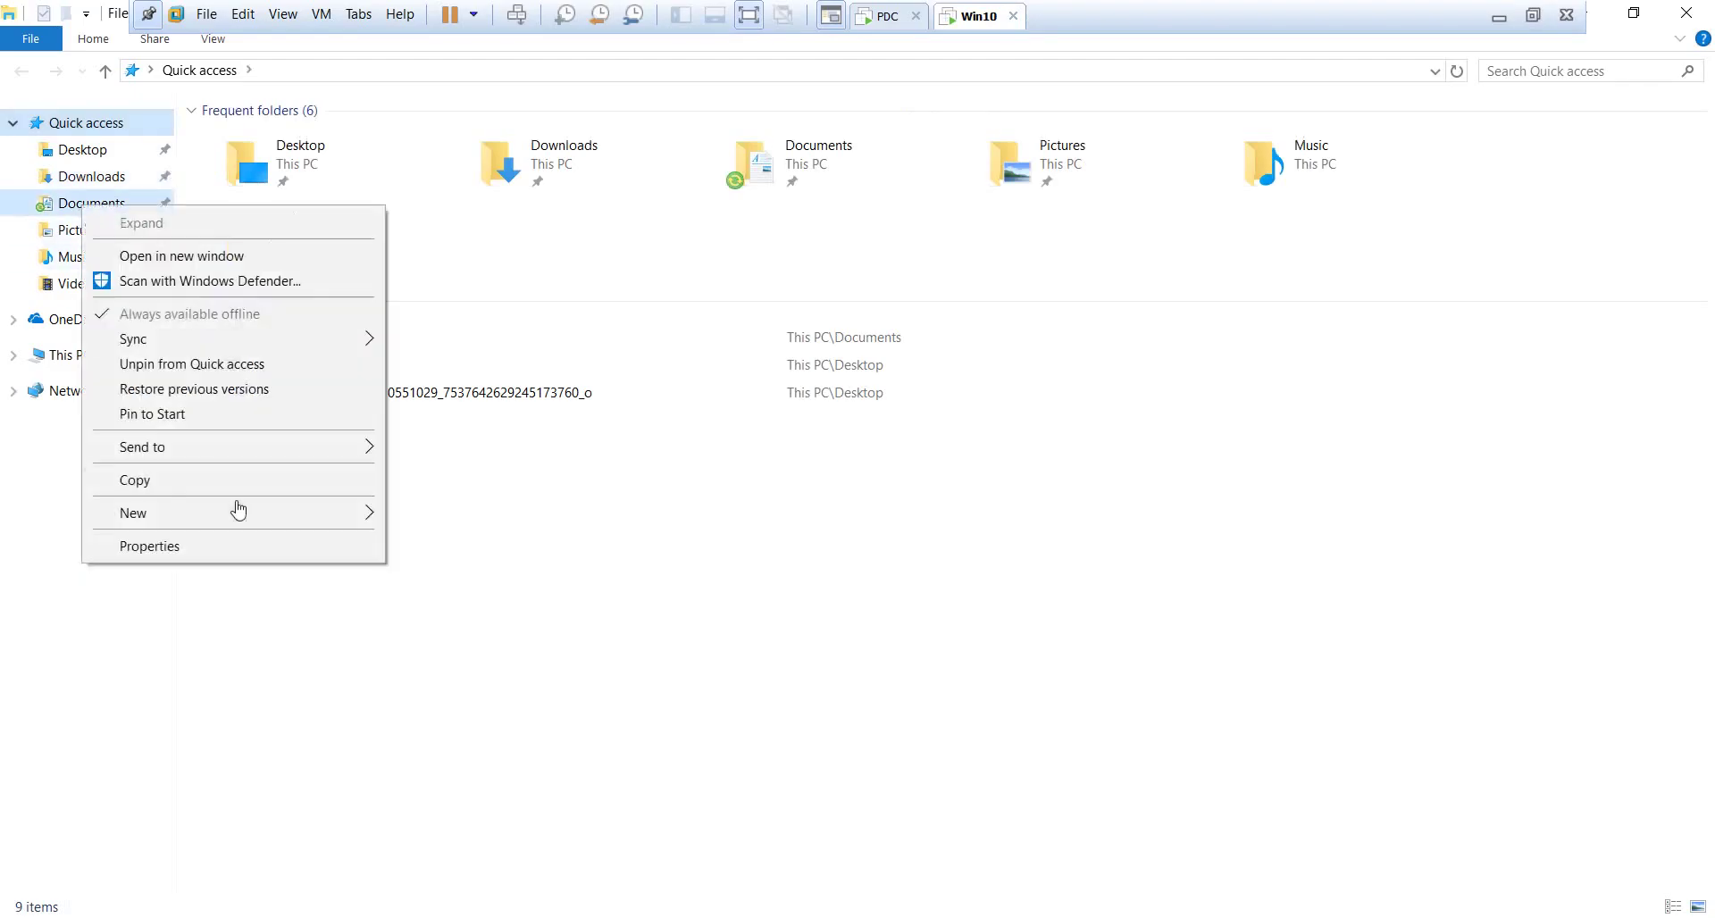
click(252, 546)
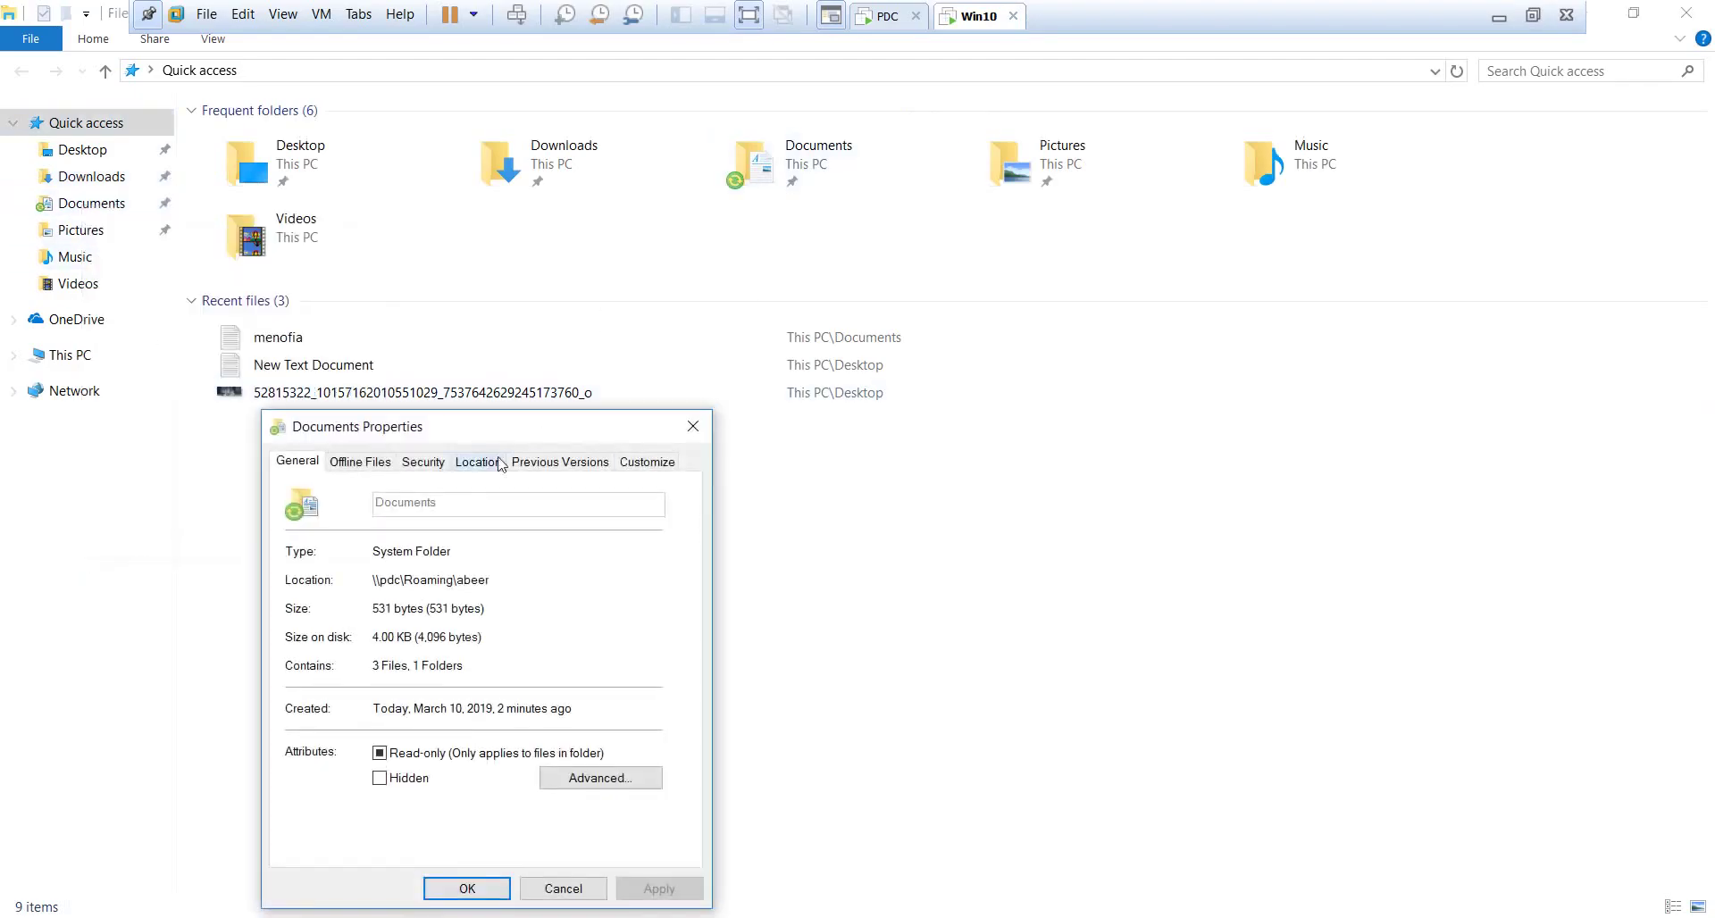
click(476, 463)
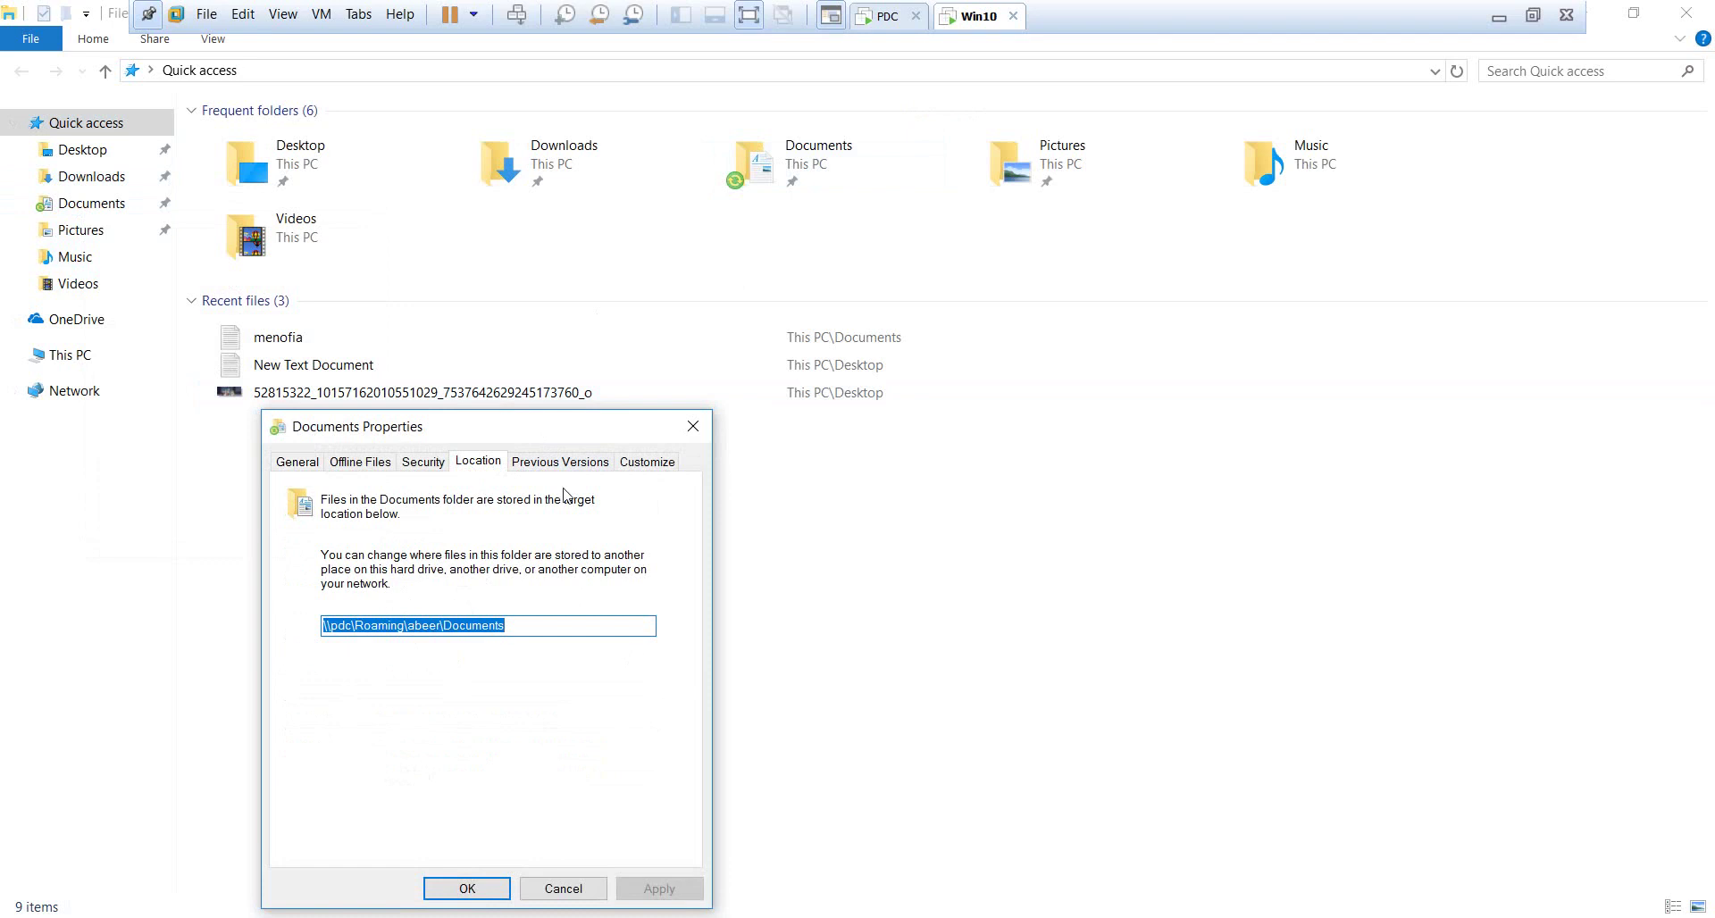
drag(491, 625, 408, 625)
click(491, 626)
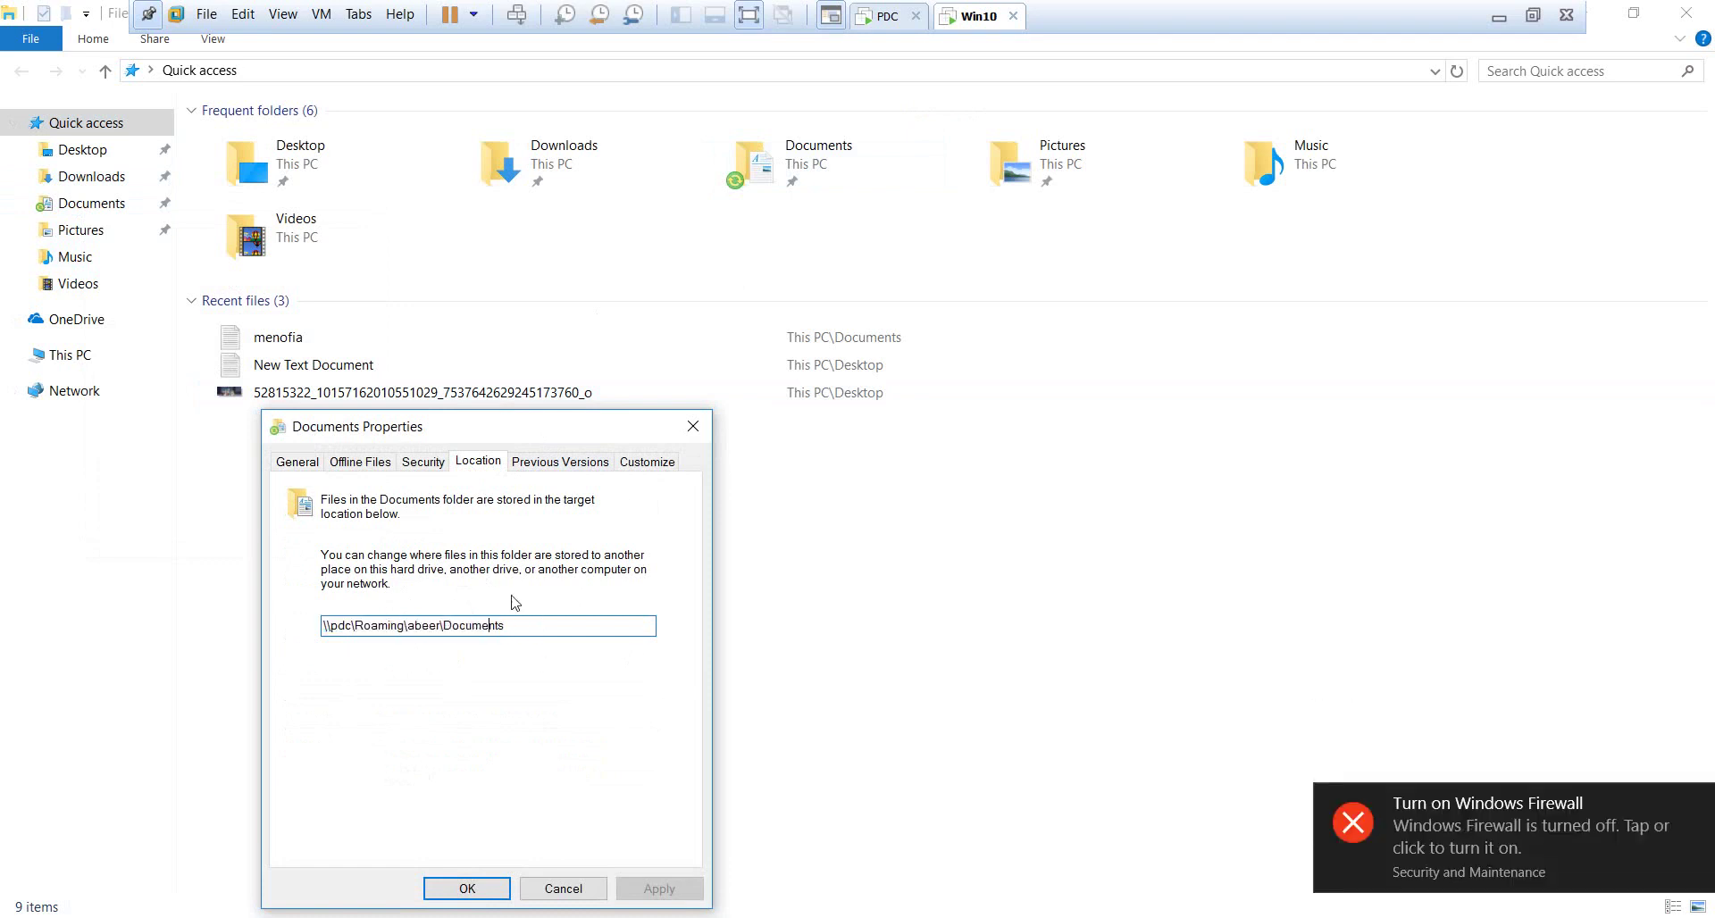
key(Escape)
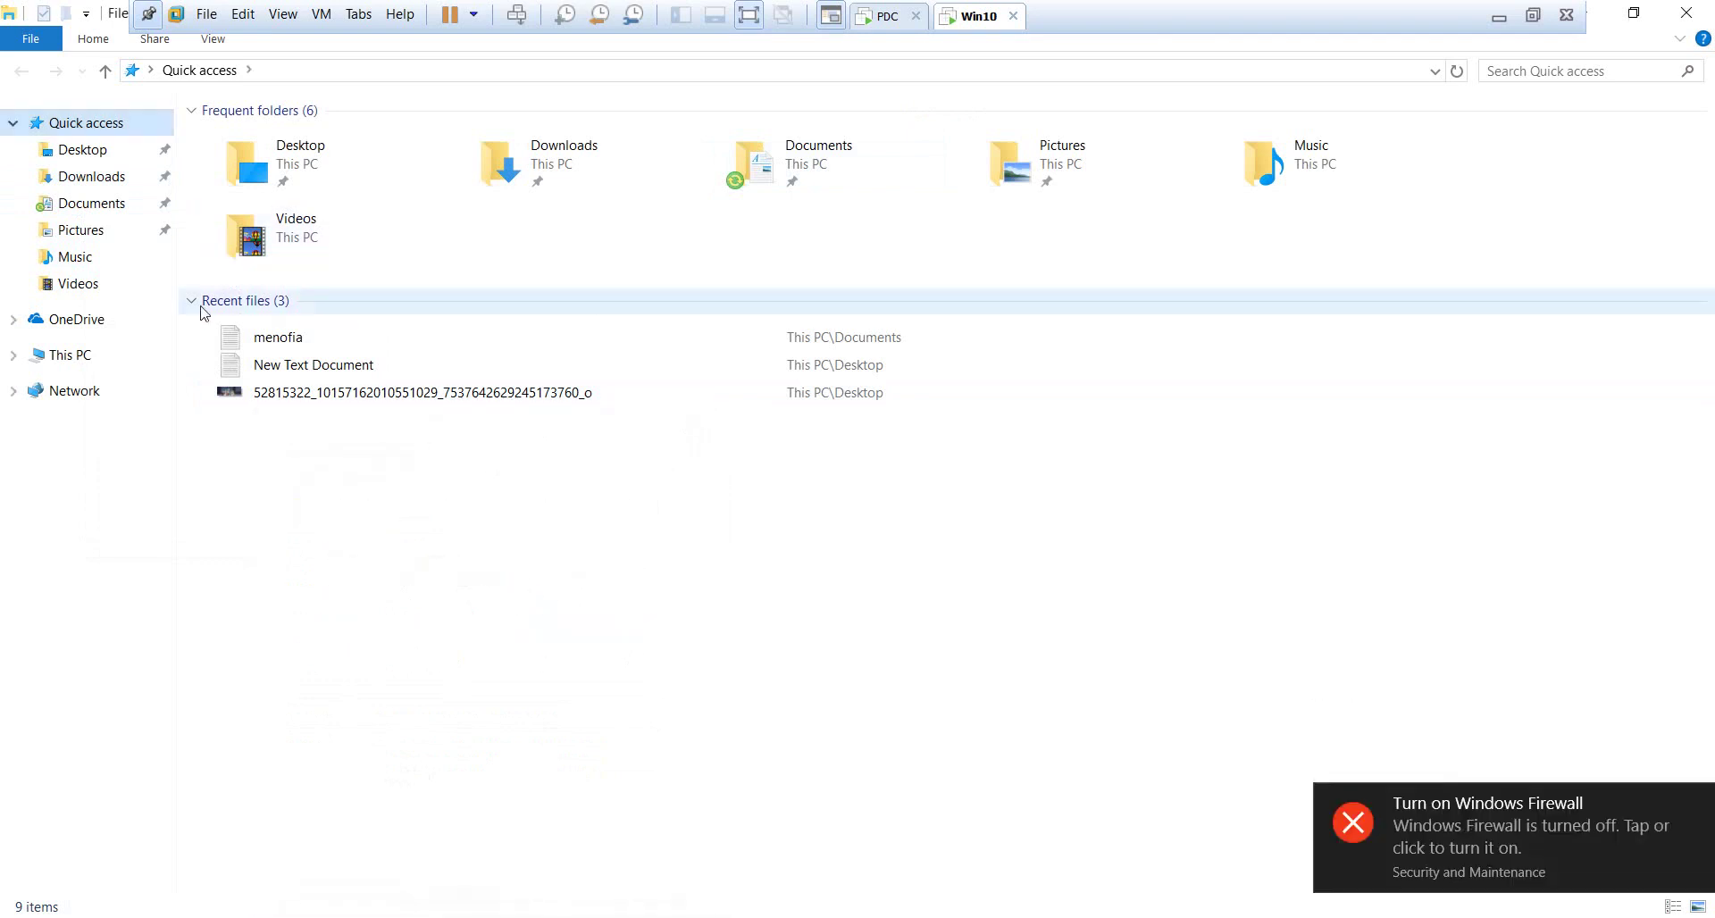
Reopen the Documents folder's properties on Win10, examine its security permissions and target location, and cancel
right_click(91, 206)
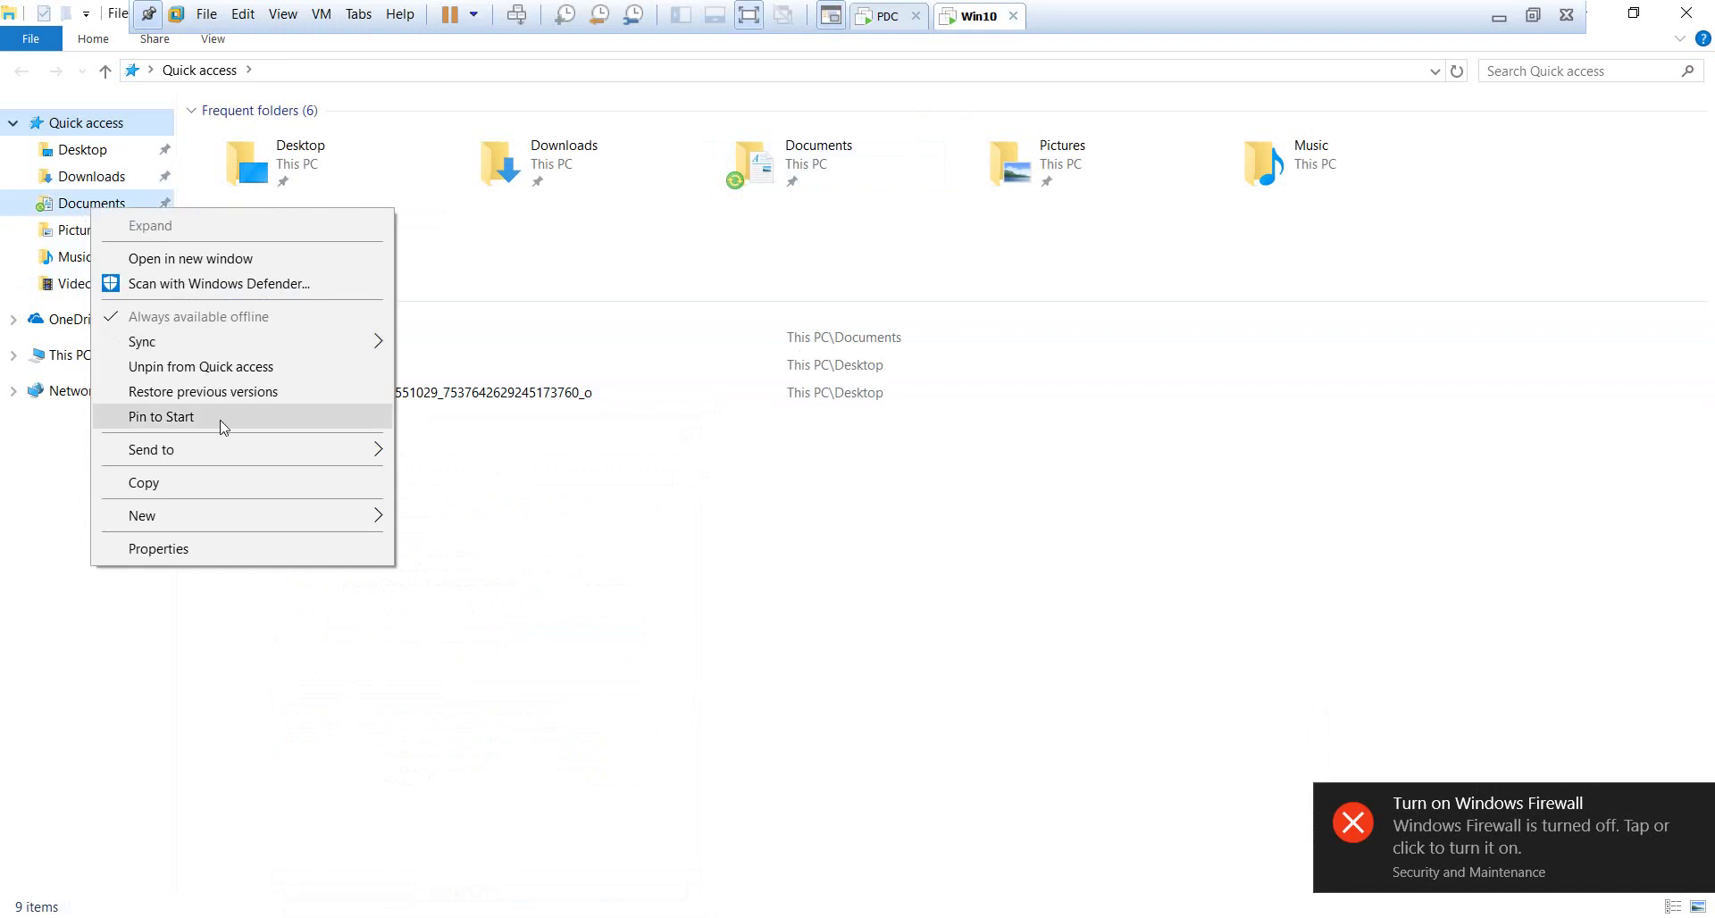
click(240, 556)
click(410, 461)
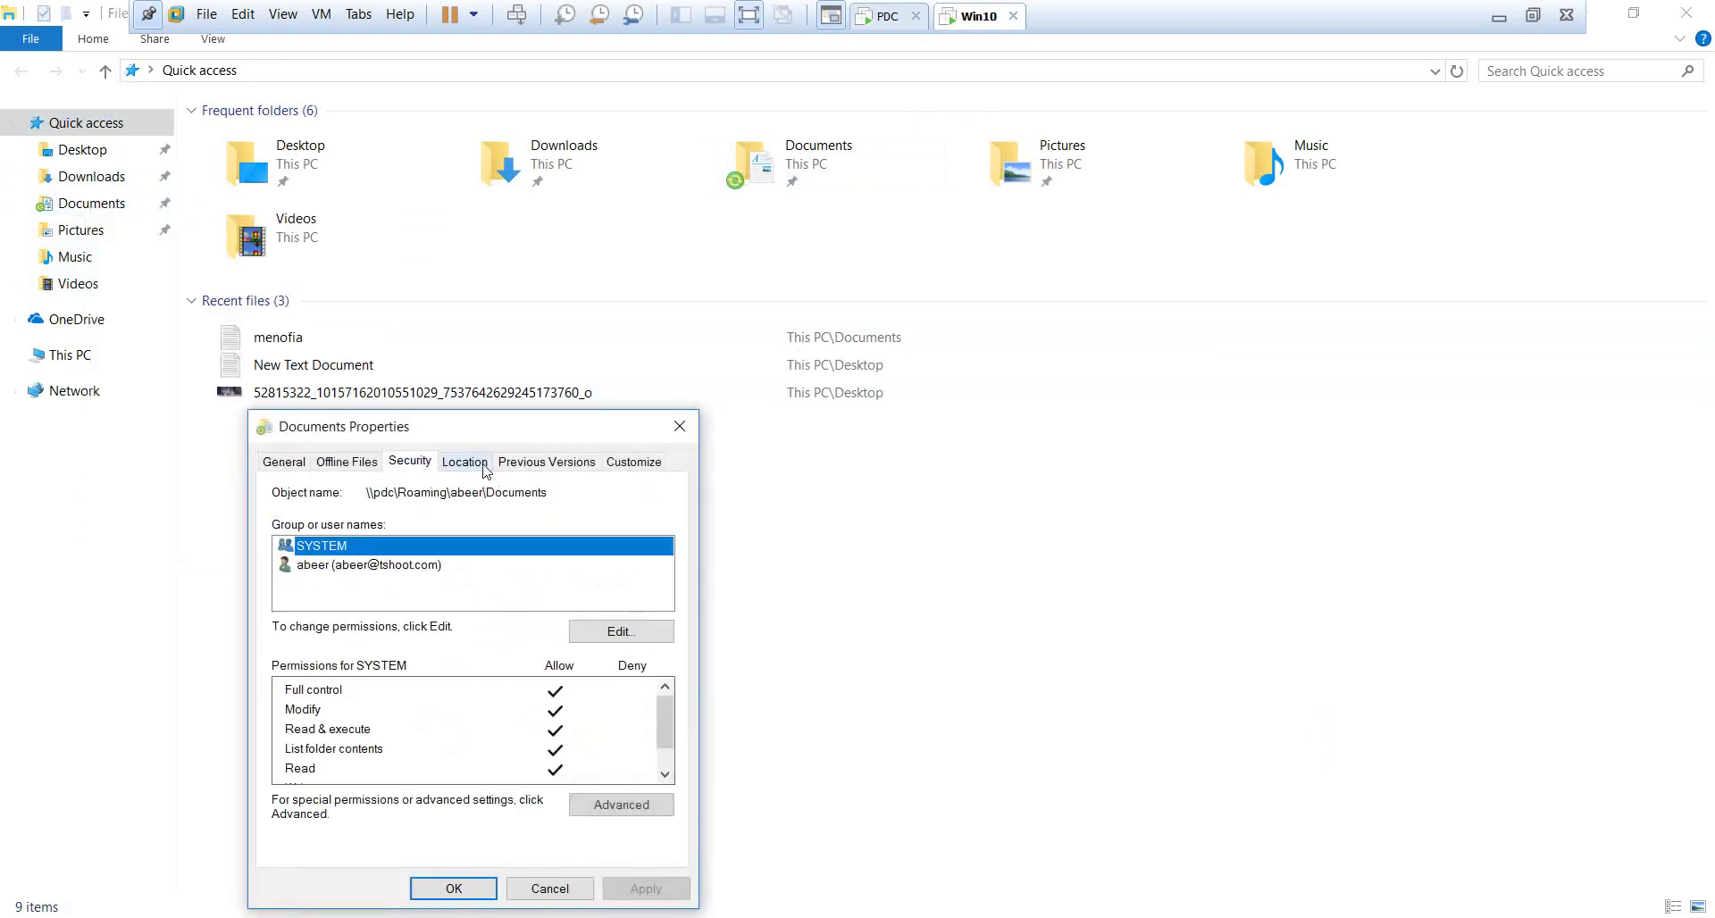
click(486, 466)
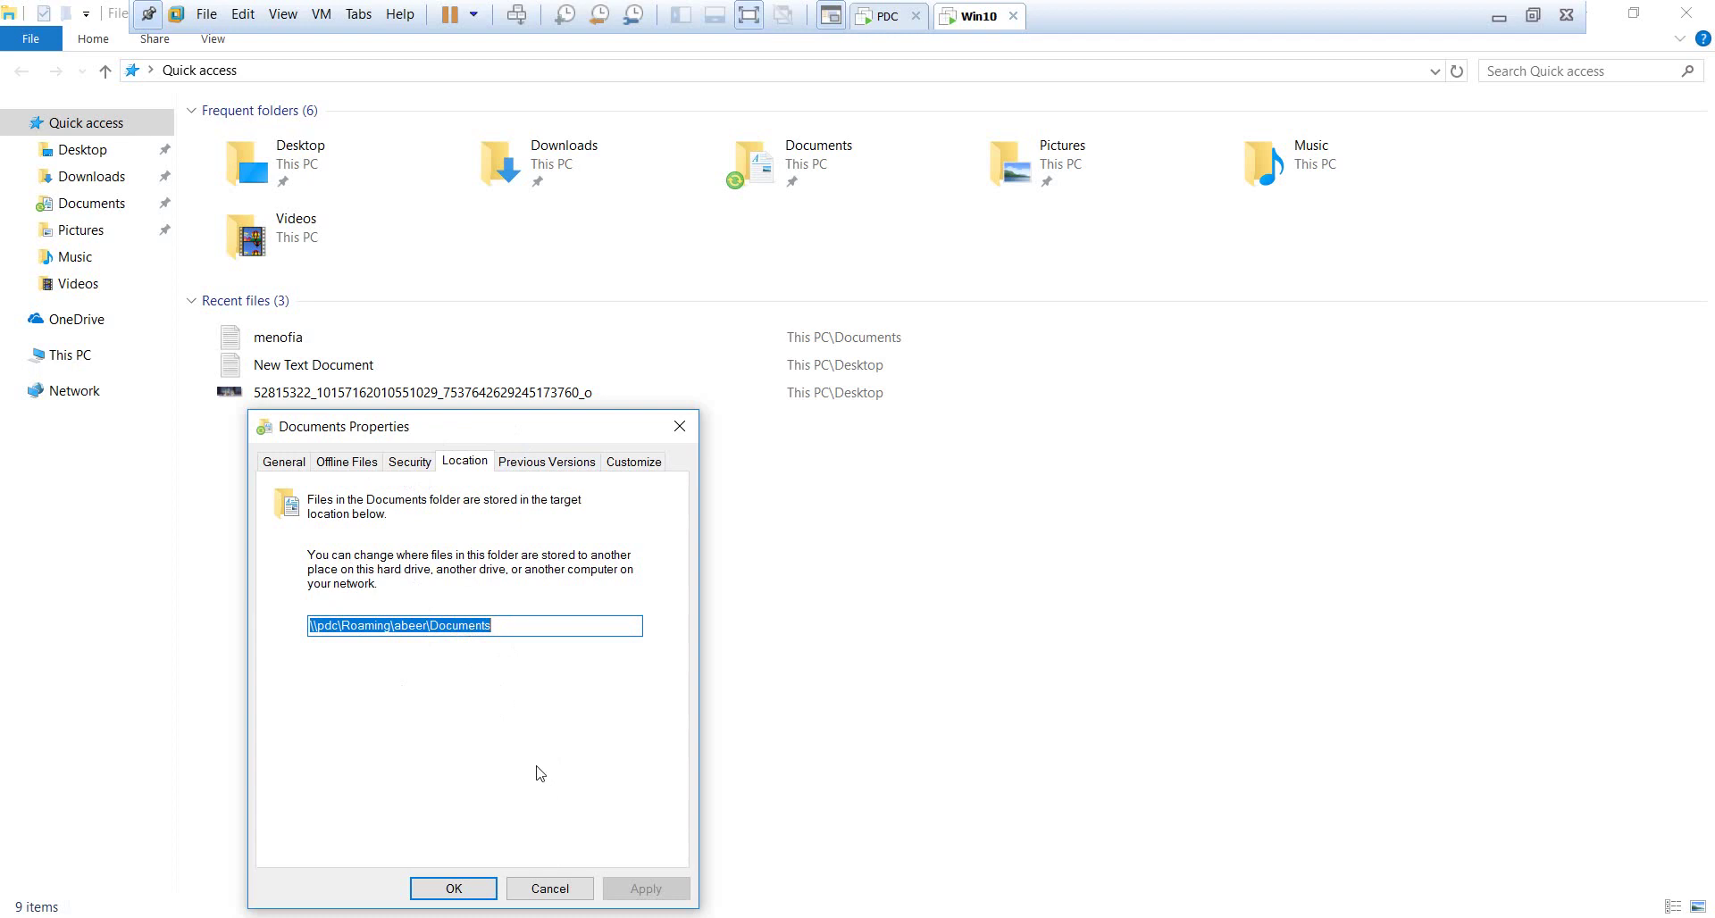
click(549, 888)
Return to the PDC virtual machine, review the policy removal options for Documents and cancel the redirection properties
click(879, 17)
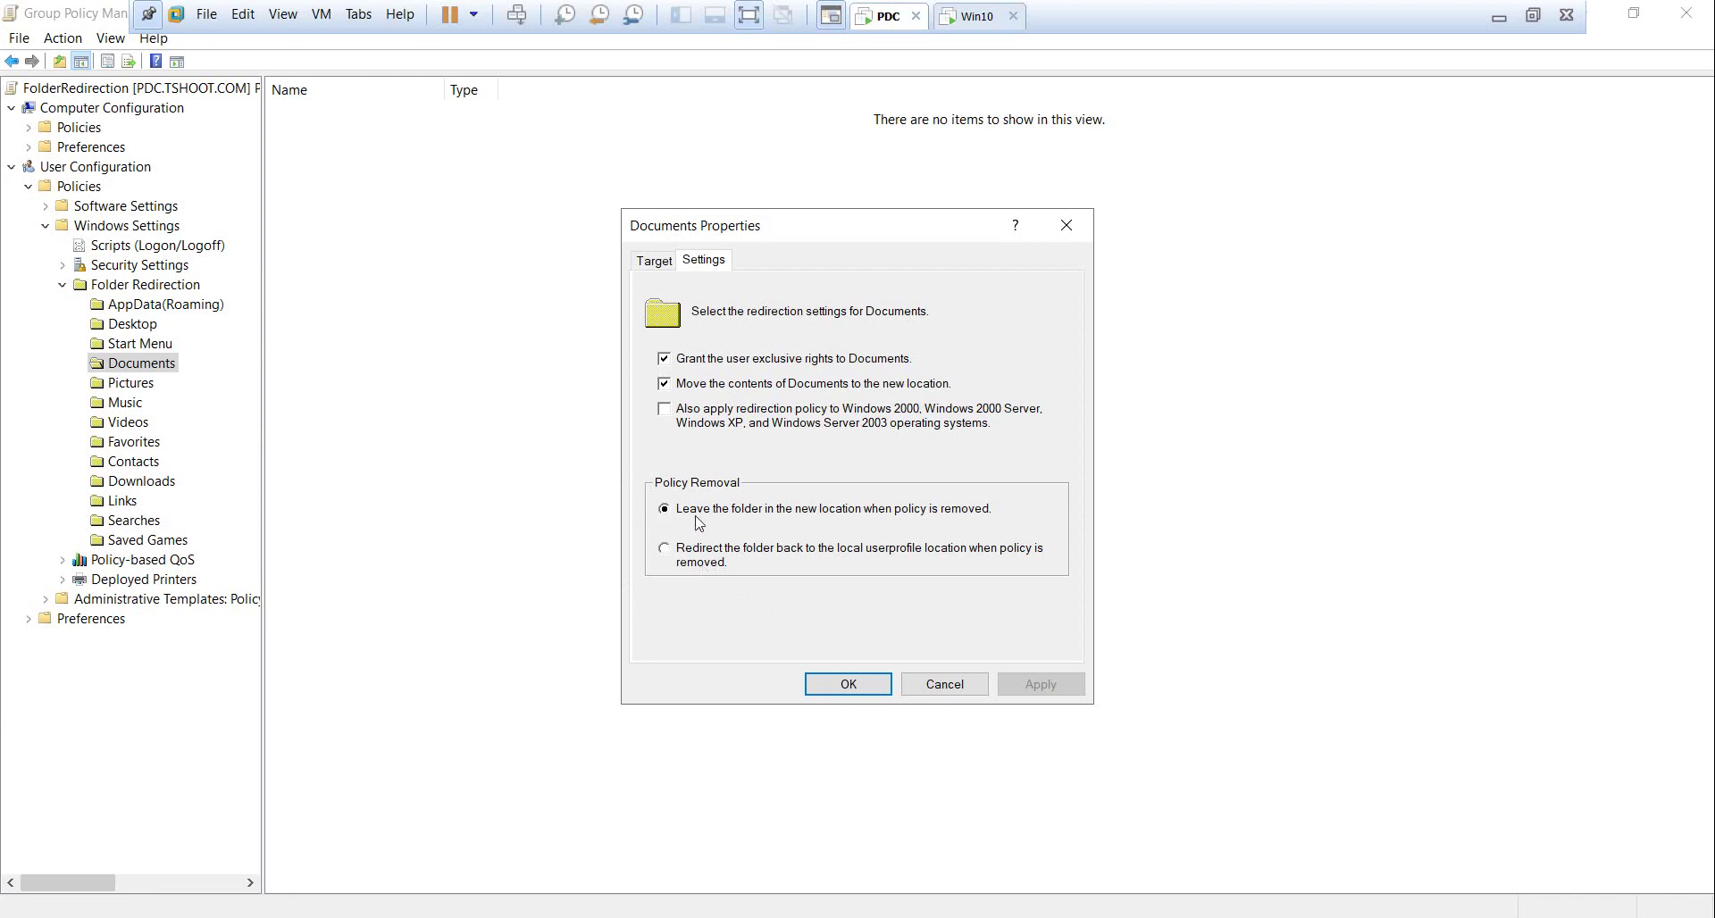
click(977, 15)
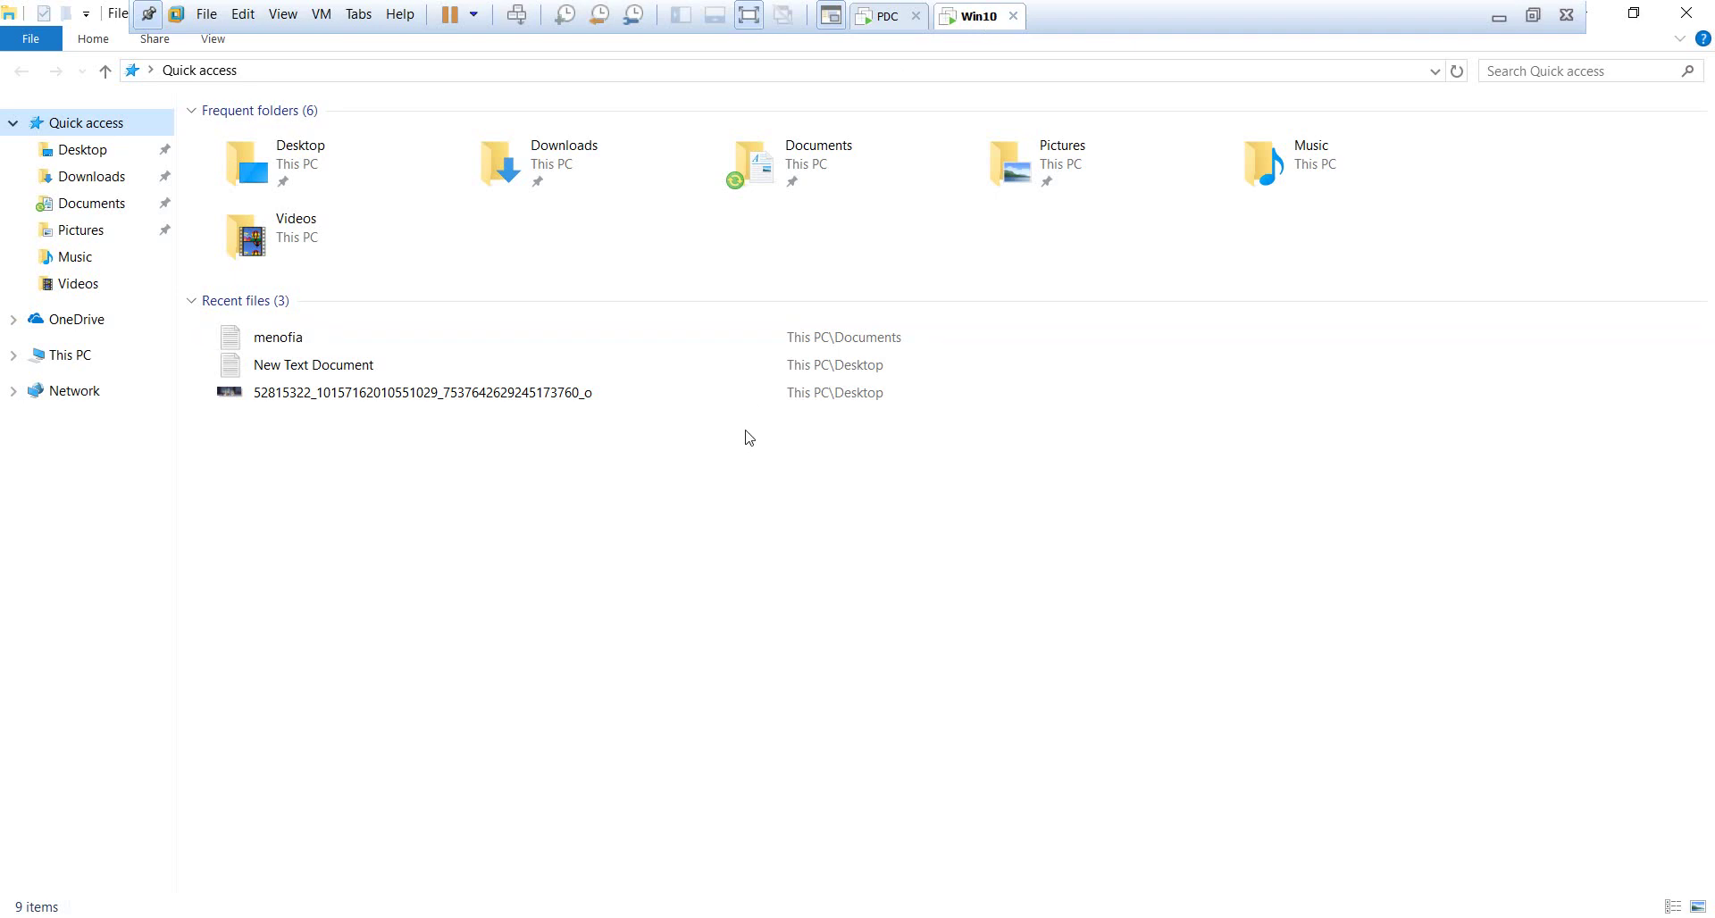
click(885, 18)
click(942, 687)
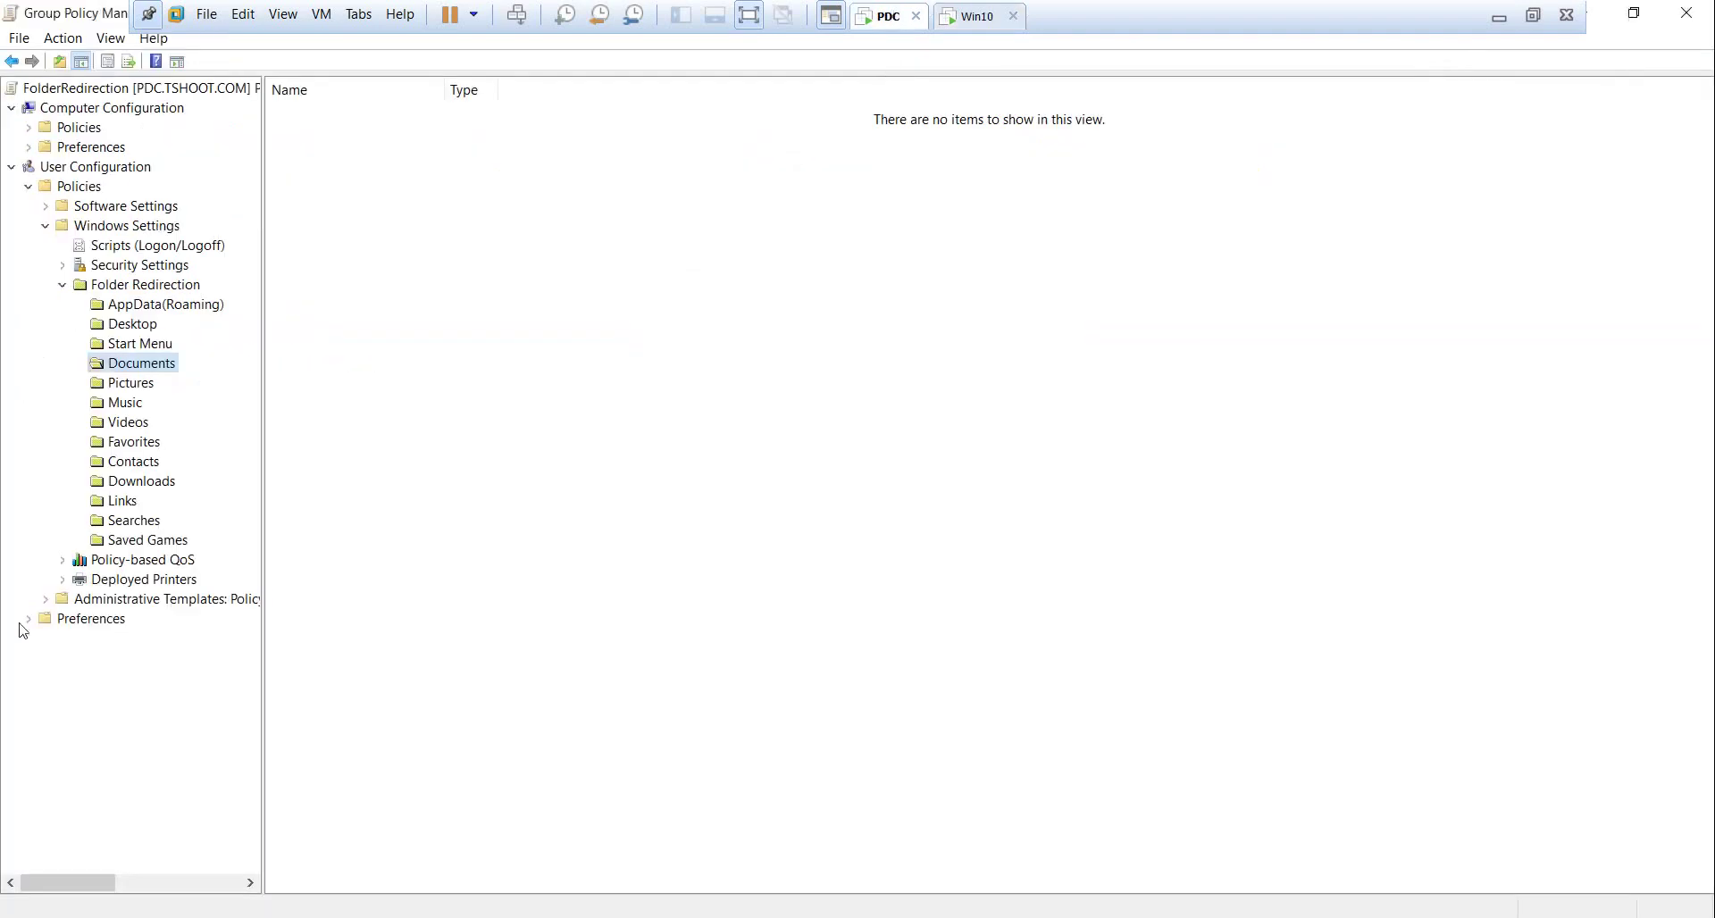
Sort all user Administrative Templates settings by state and set Prevent access to drives from My Computer to Not Configured
click(163, 601)
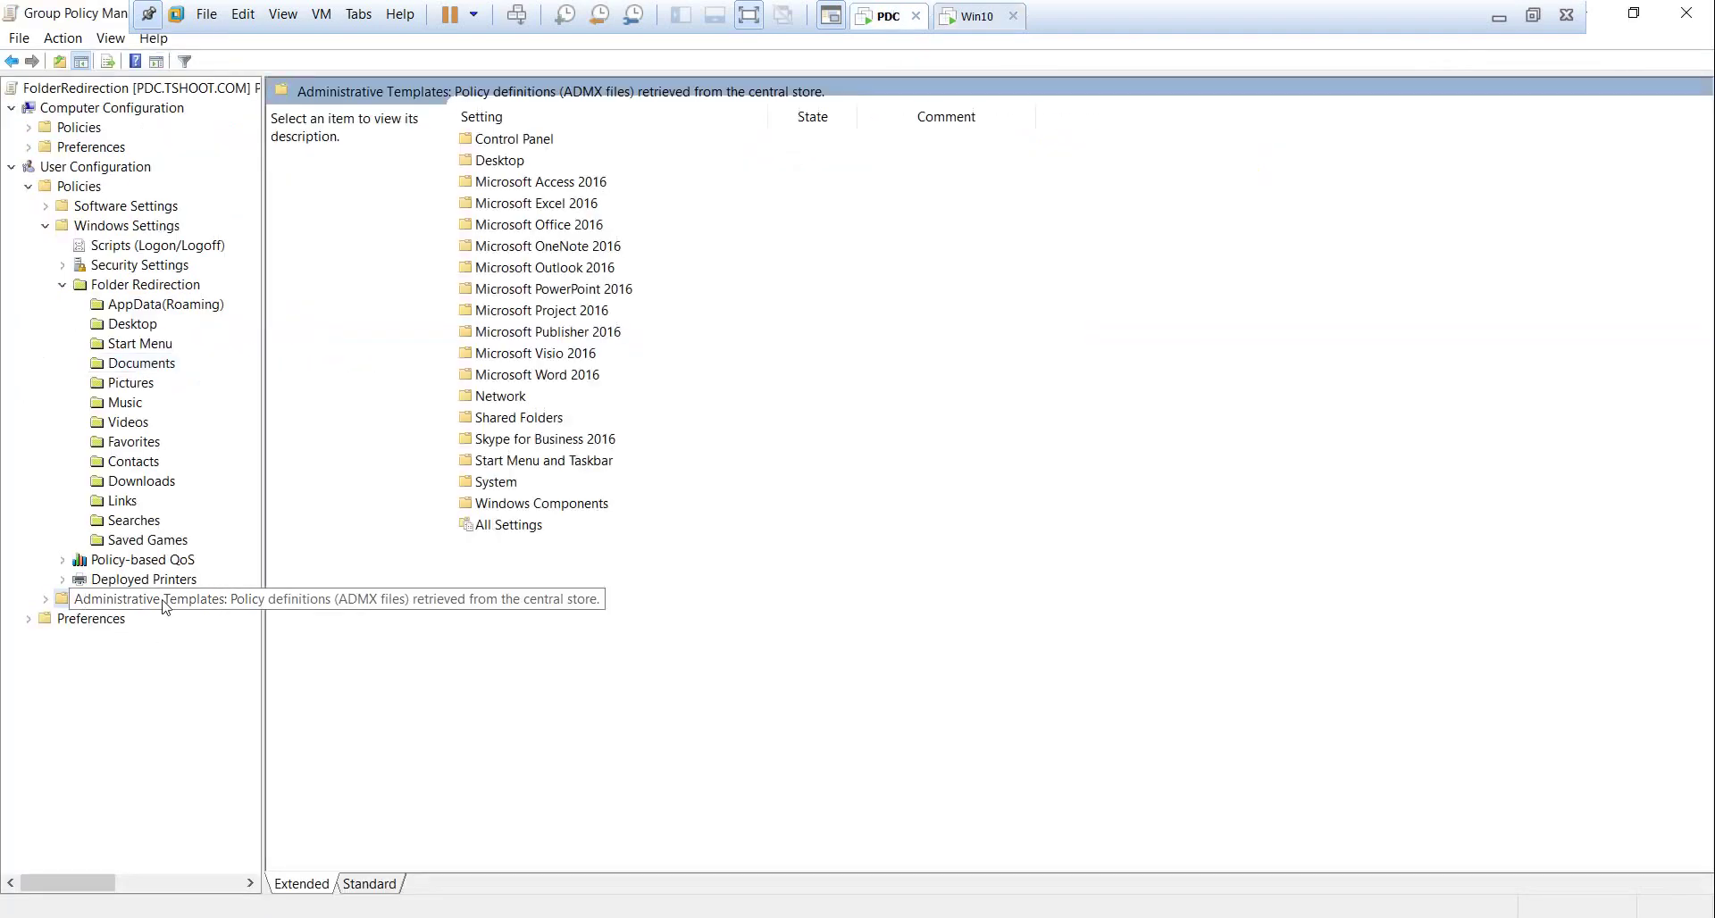
double_click(527, 525)
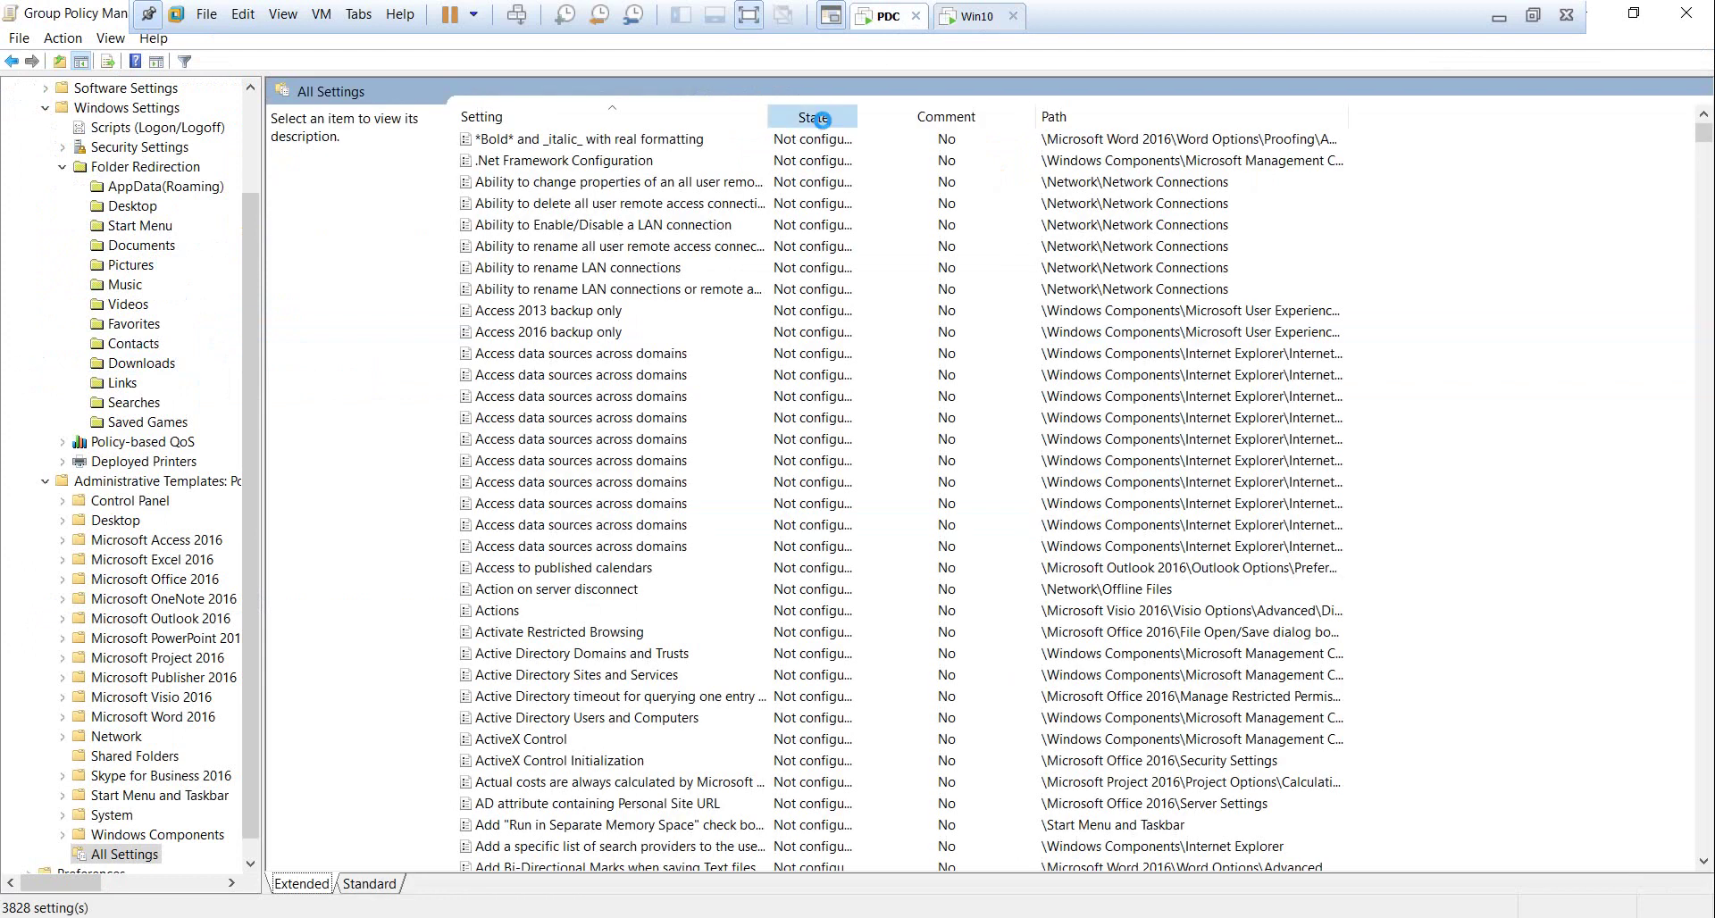
click(821, 119)
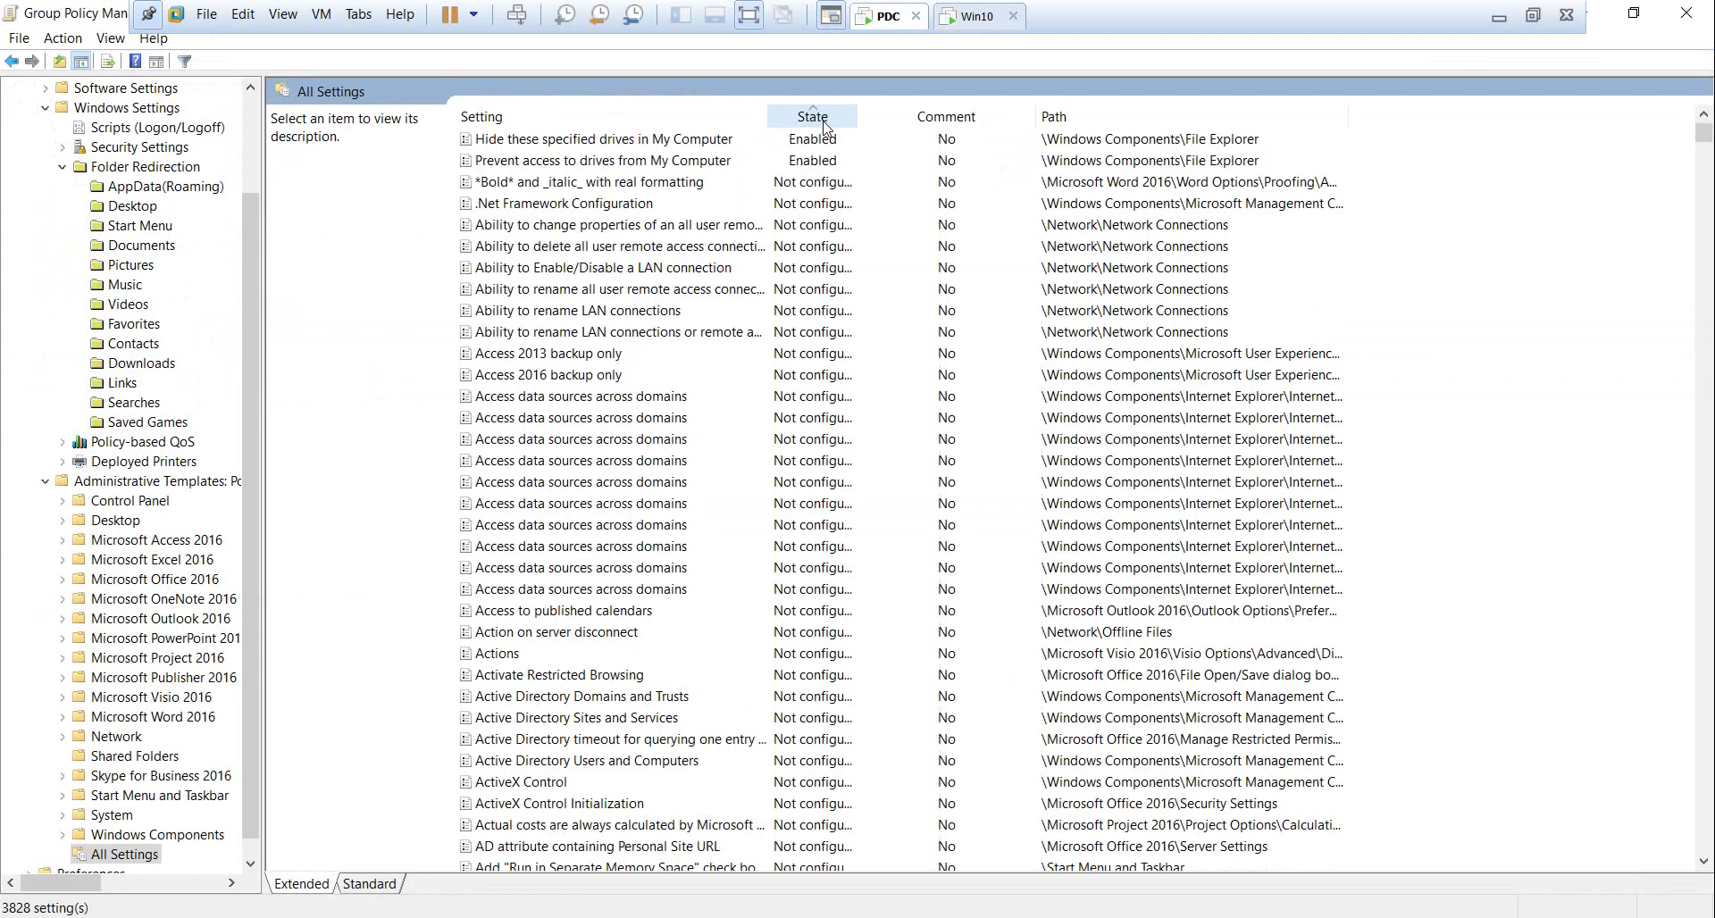
click(517, 145)
click(529, 160)
double_click(554, 165)
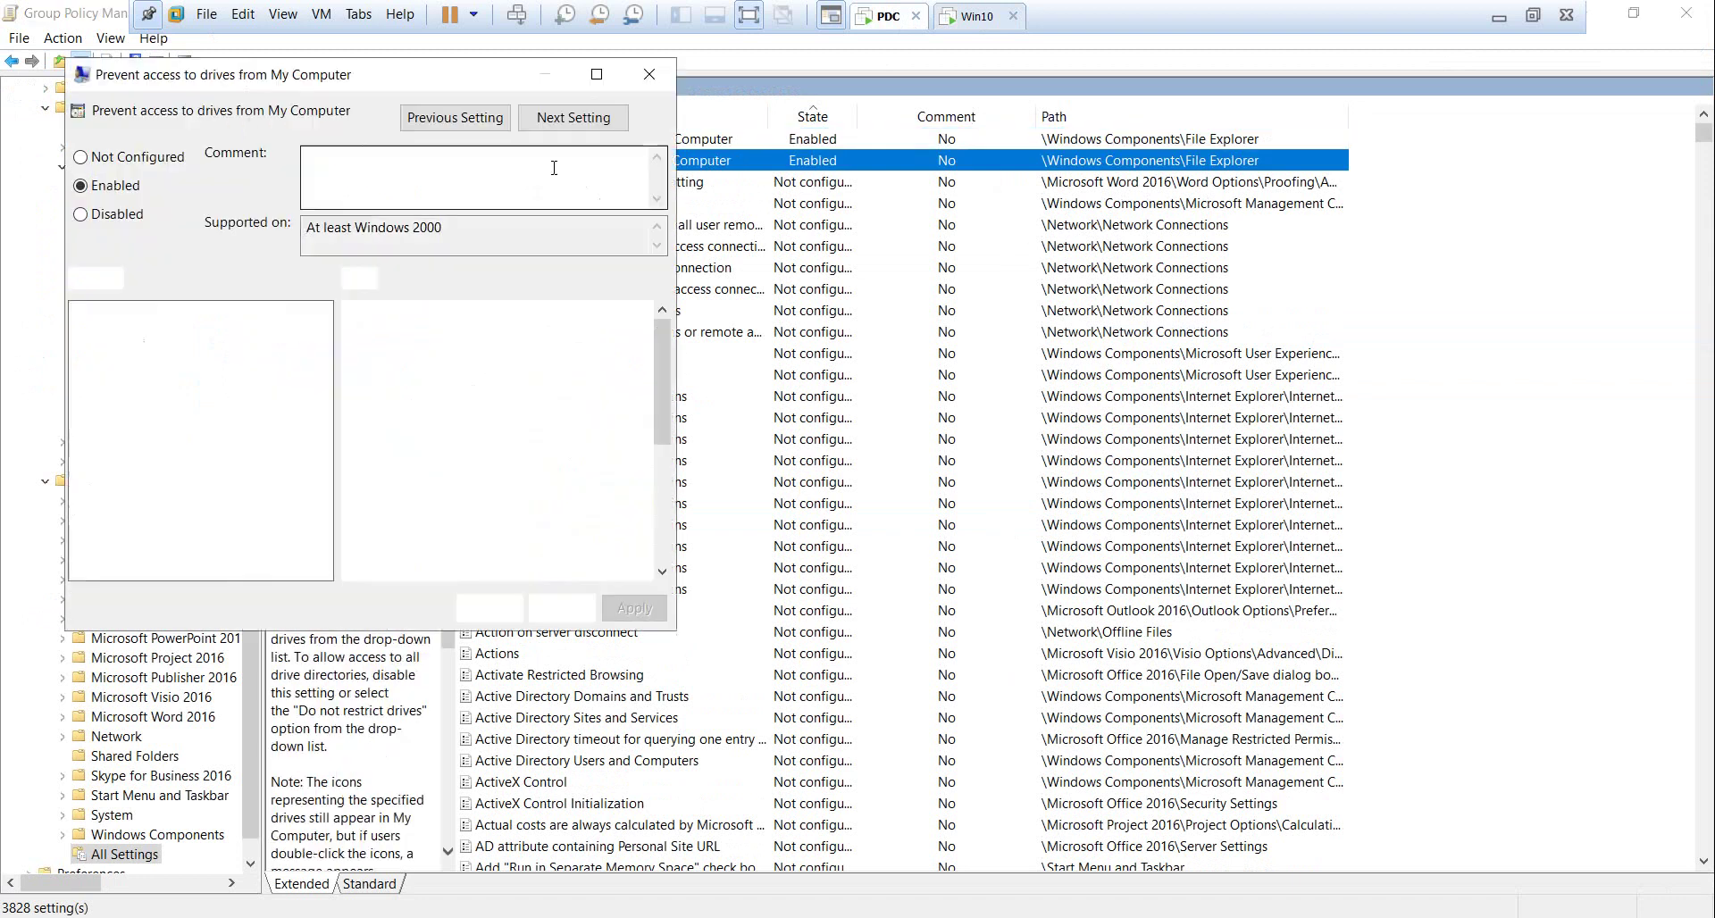
click(130, 160)
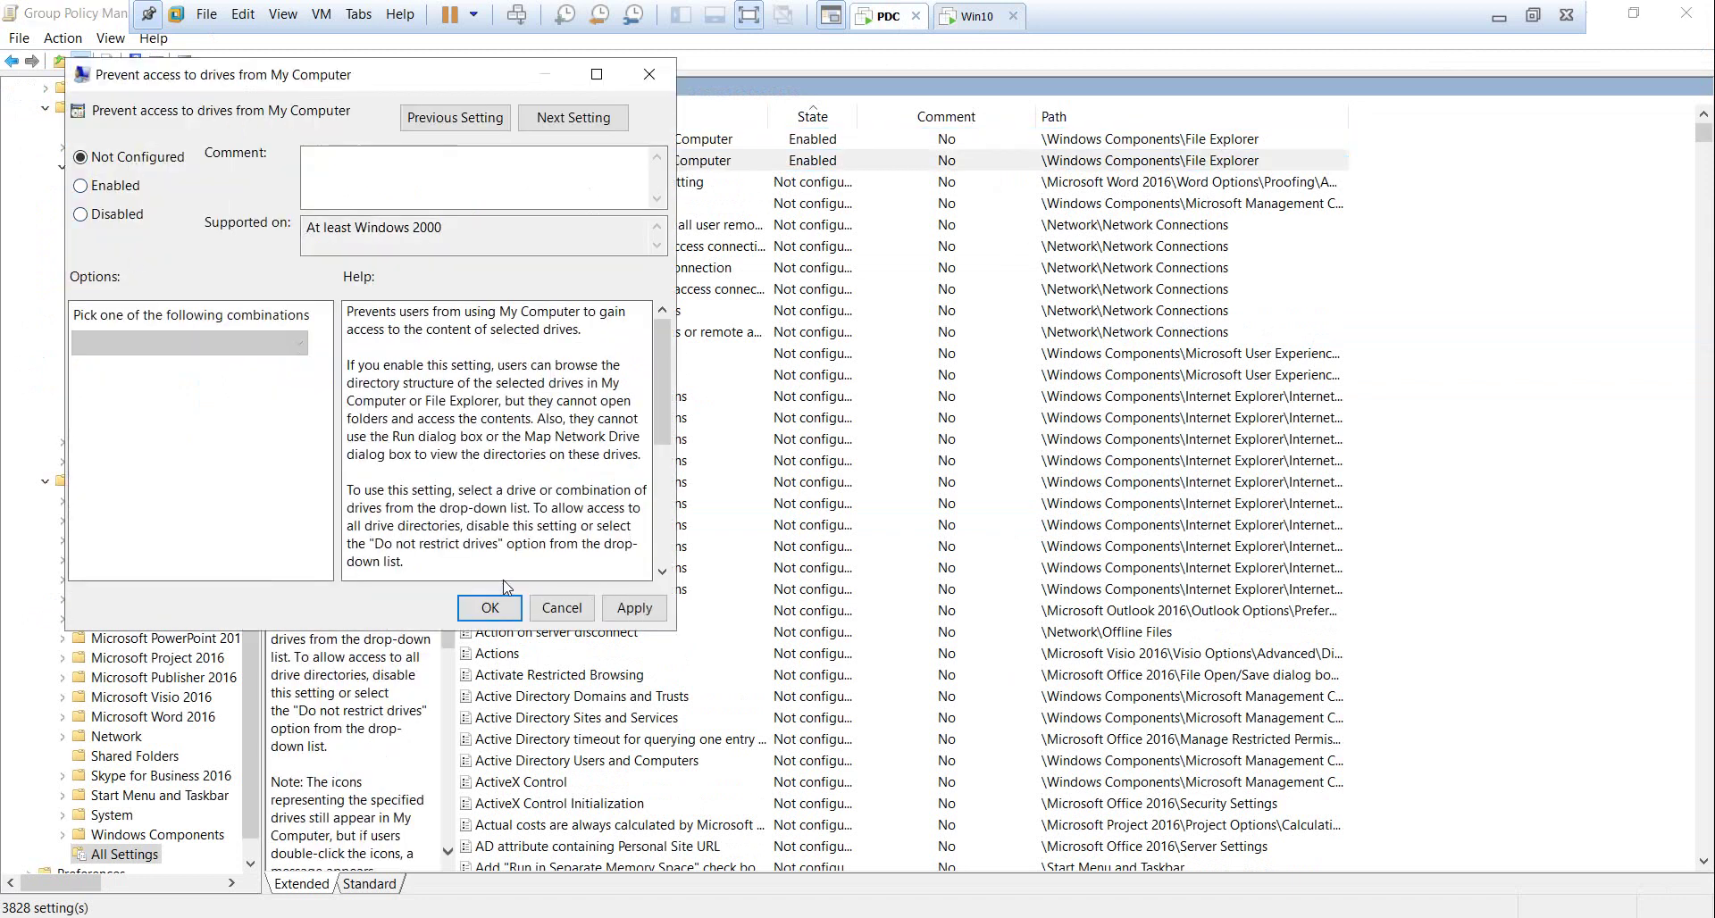
click(491, 608)
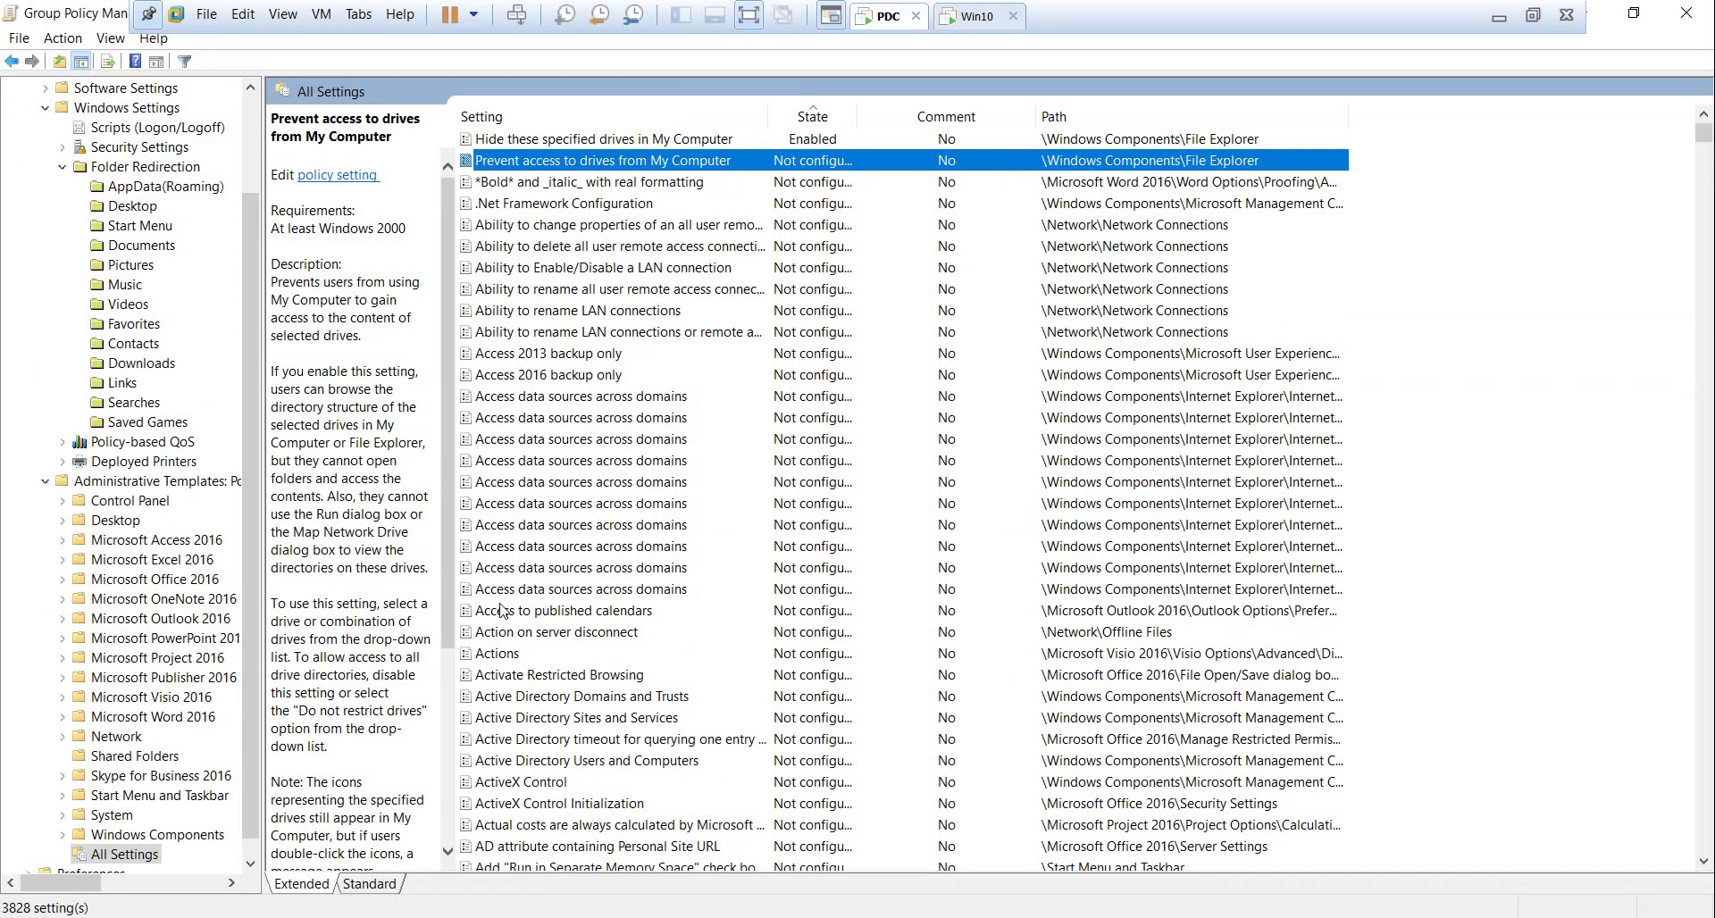
Switch to Win10, run gpupdate /force in the Command Prompt and abort the log-off prompt
click(976, 16)
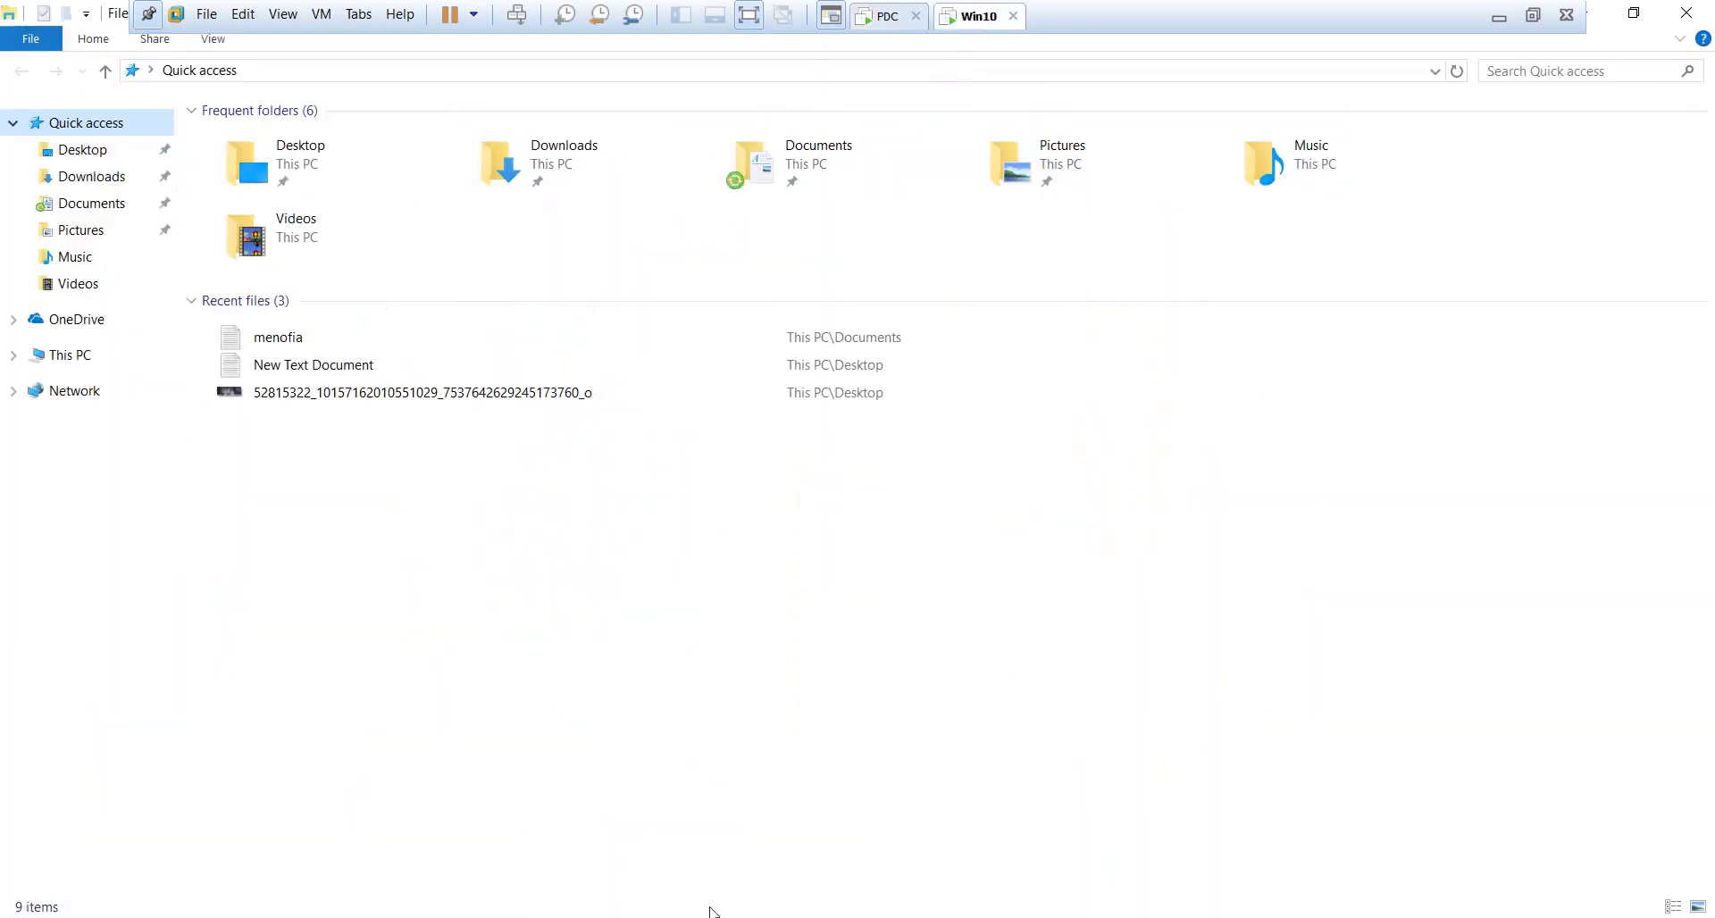
key(super+x)
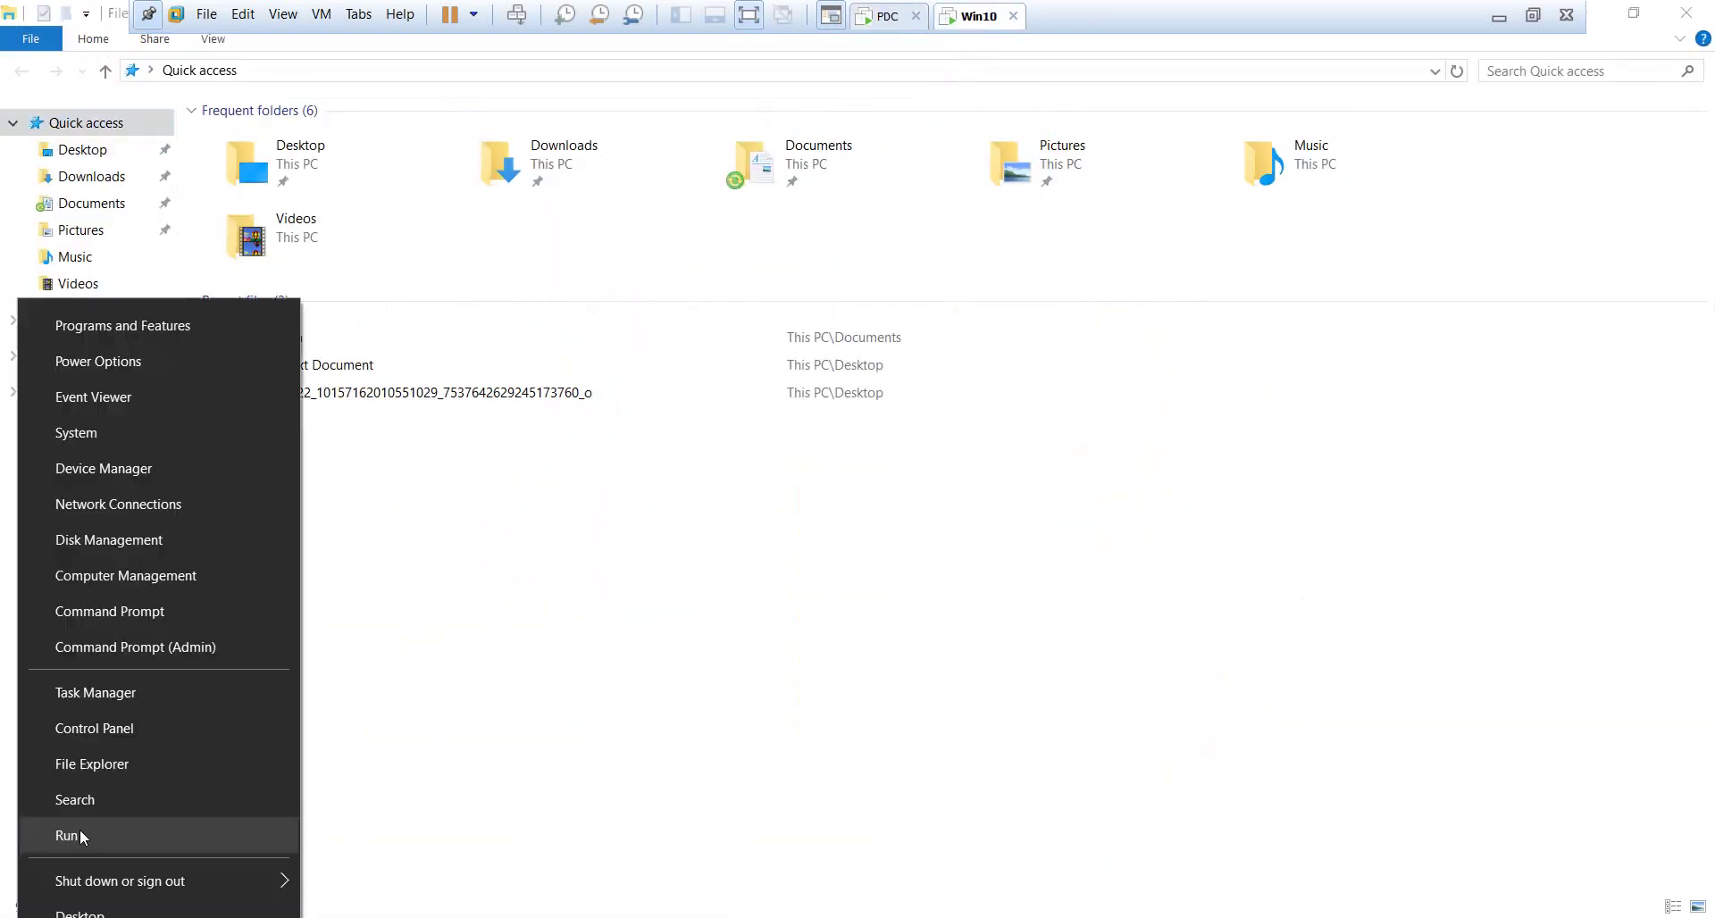
click(153, 613)
text(g)
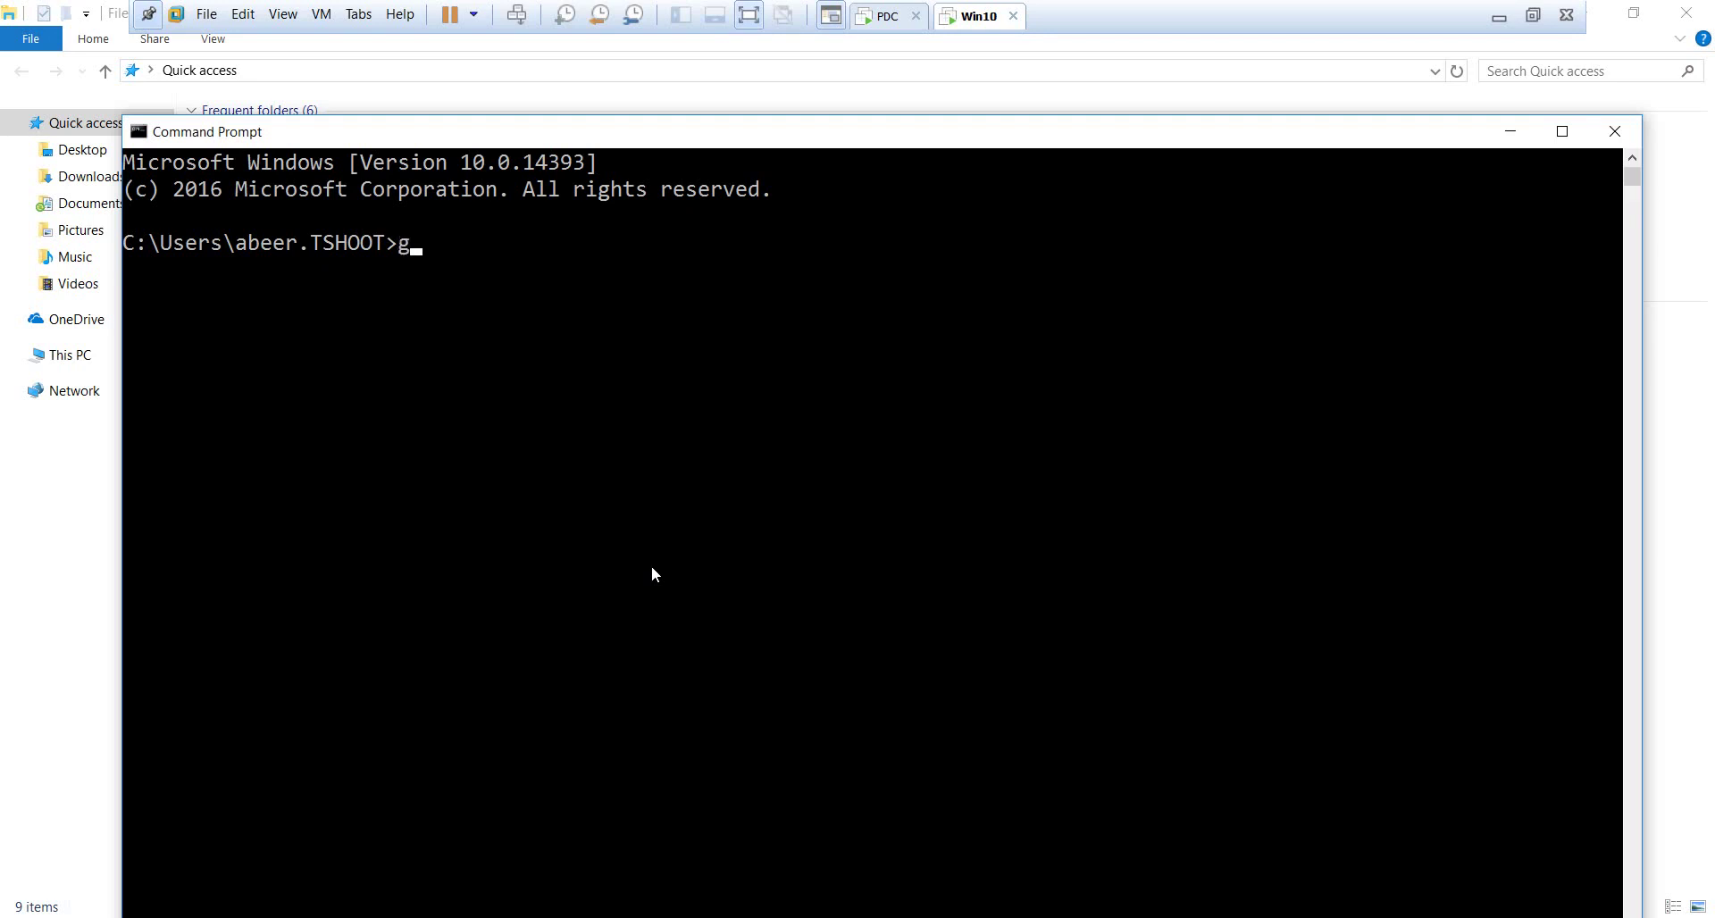
text(pupdate /force)
key(Return)
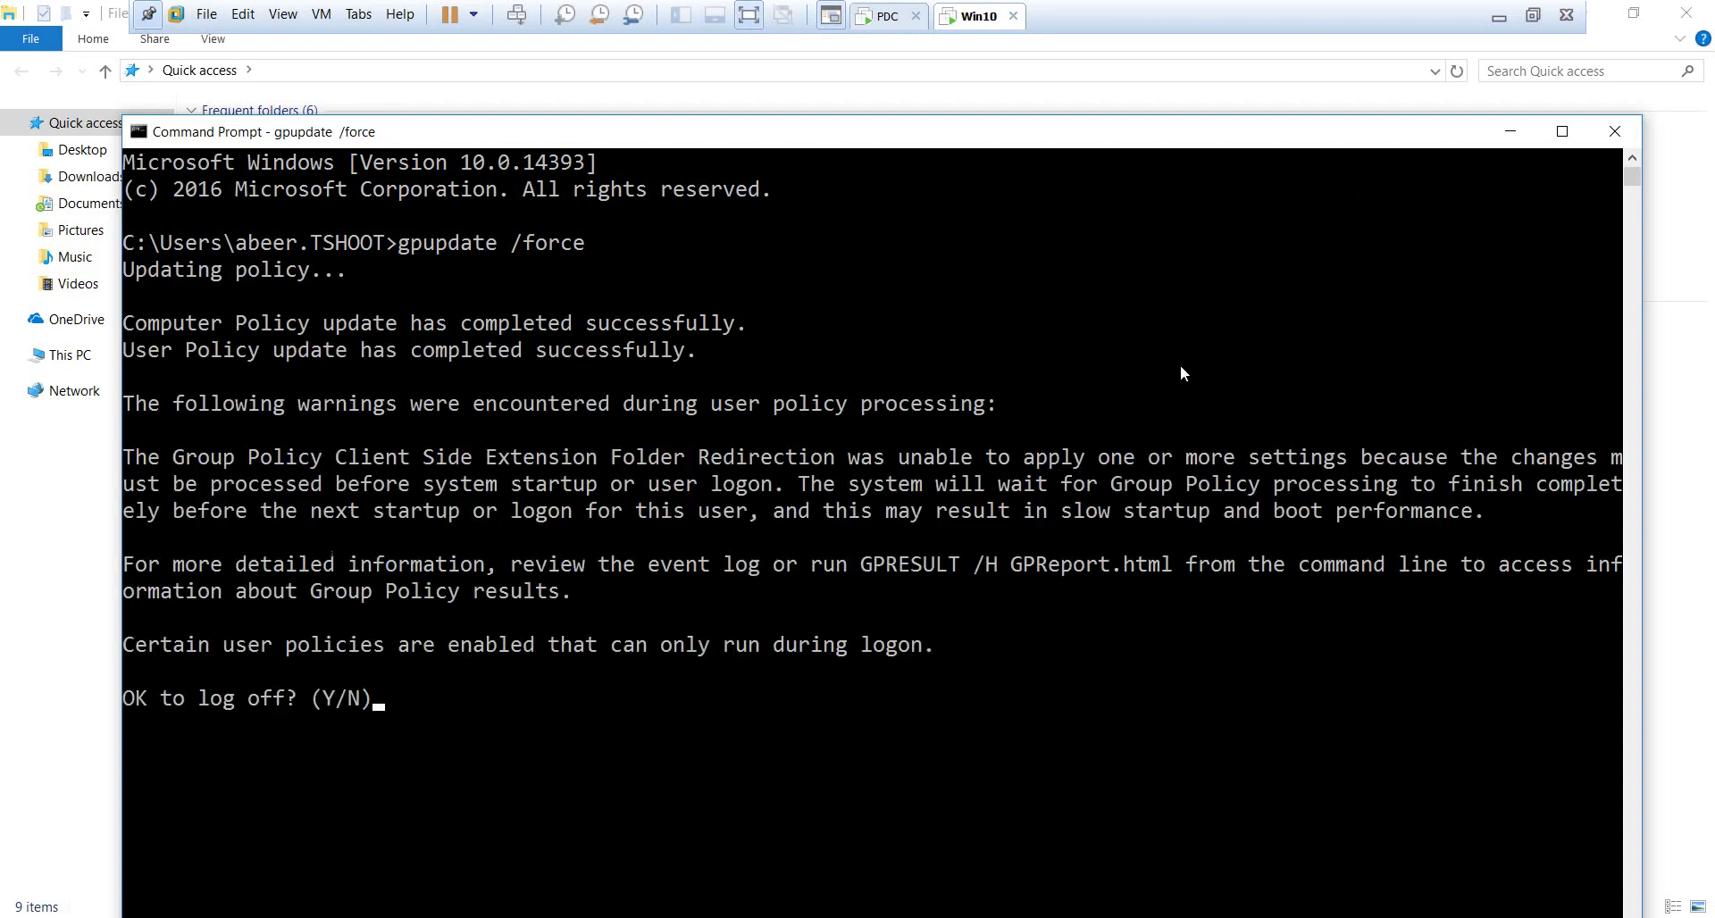
key(ctrl+c)
key(Return)
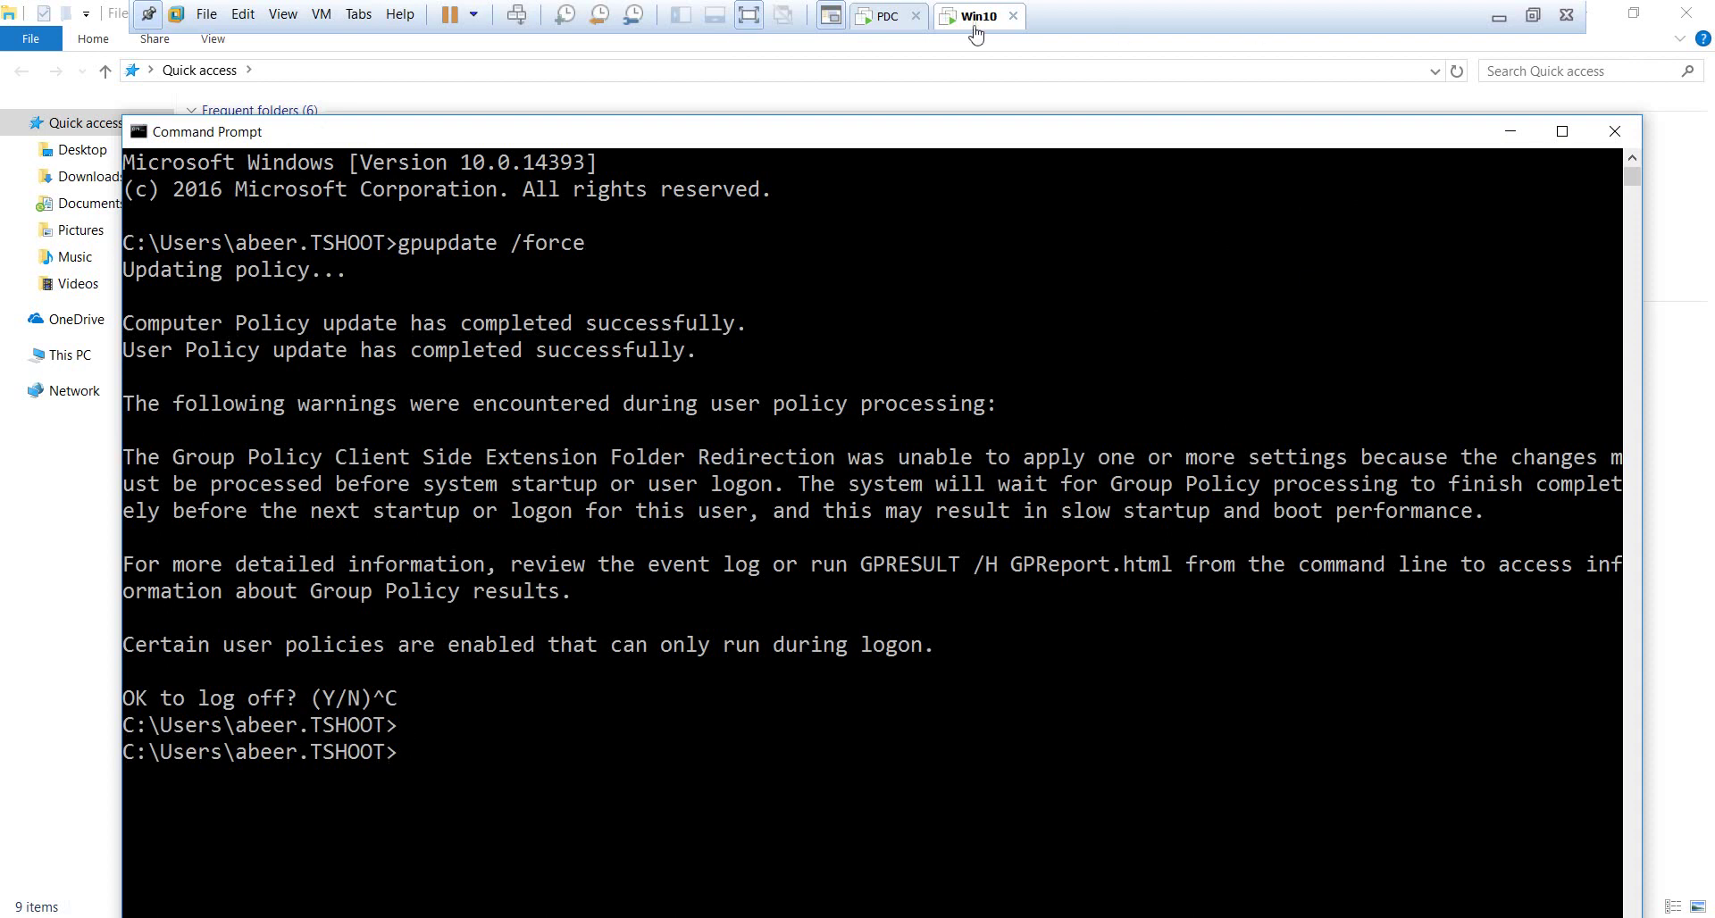
Return to PDC and set the Documents folder redirection to Not configured, applying the change
click(896, 30)
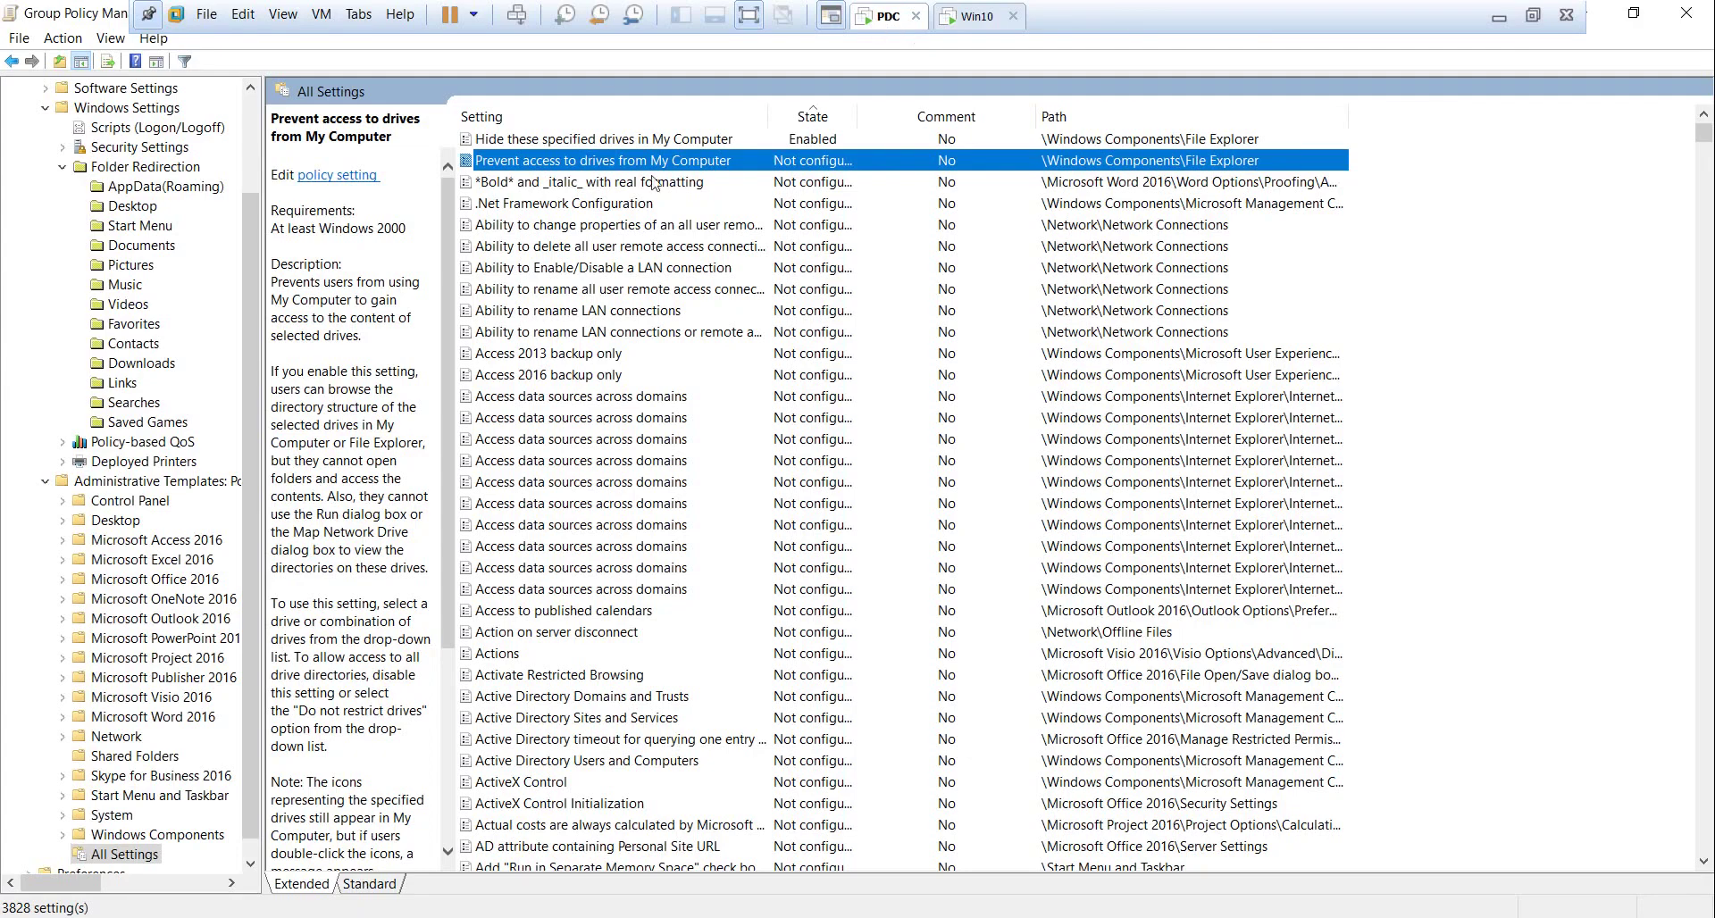
click(45, 482)
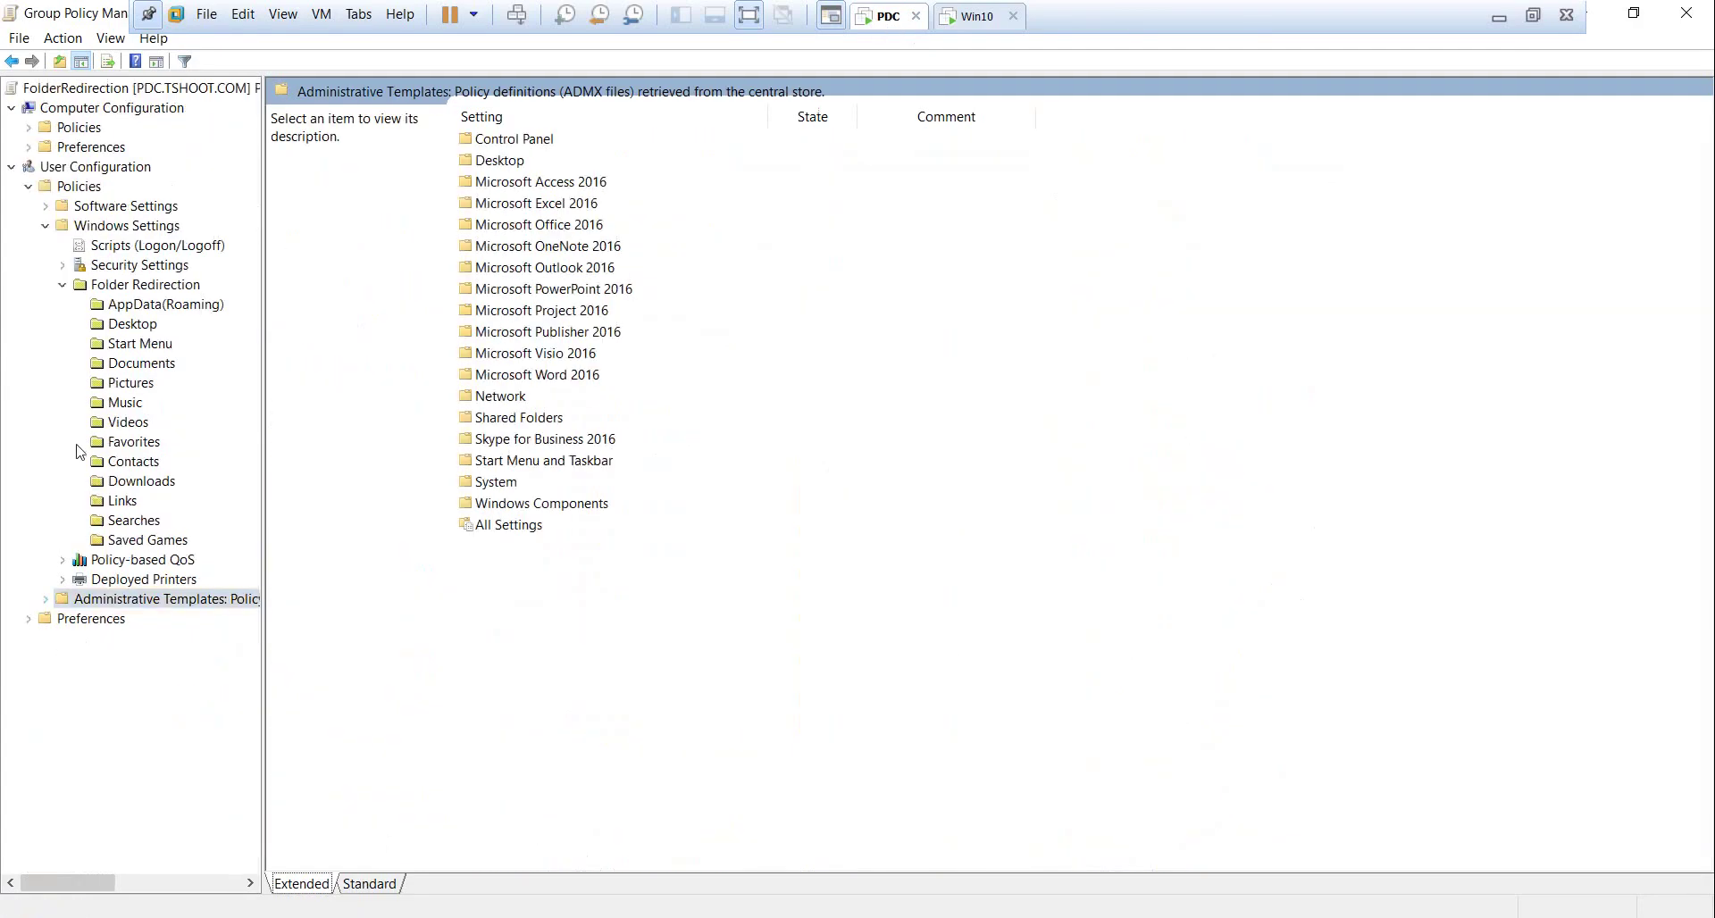
right_click(145, 368)
click(268, 434)
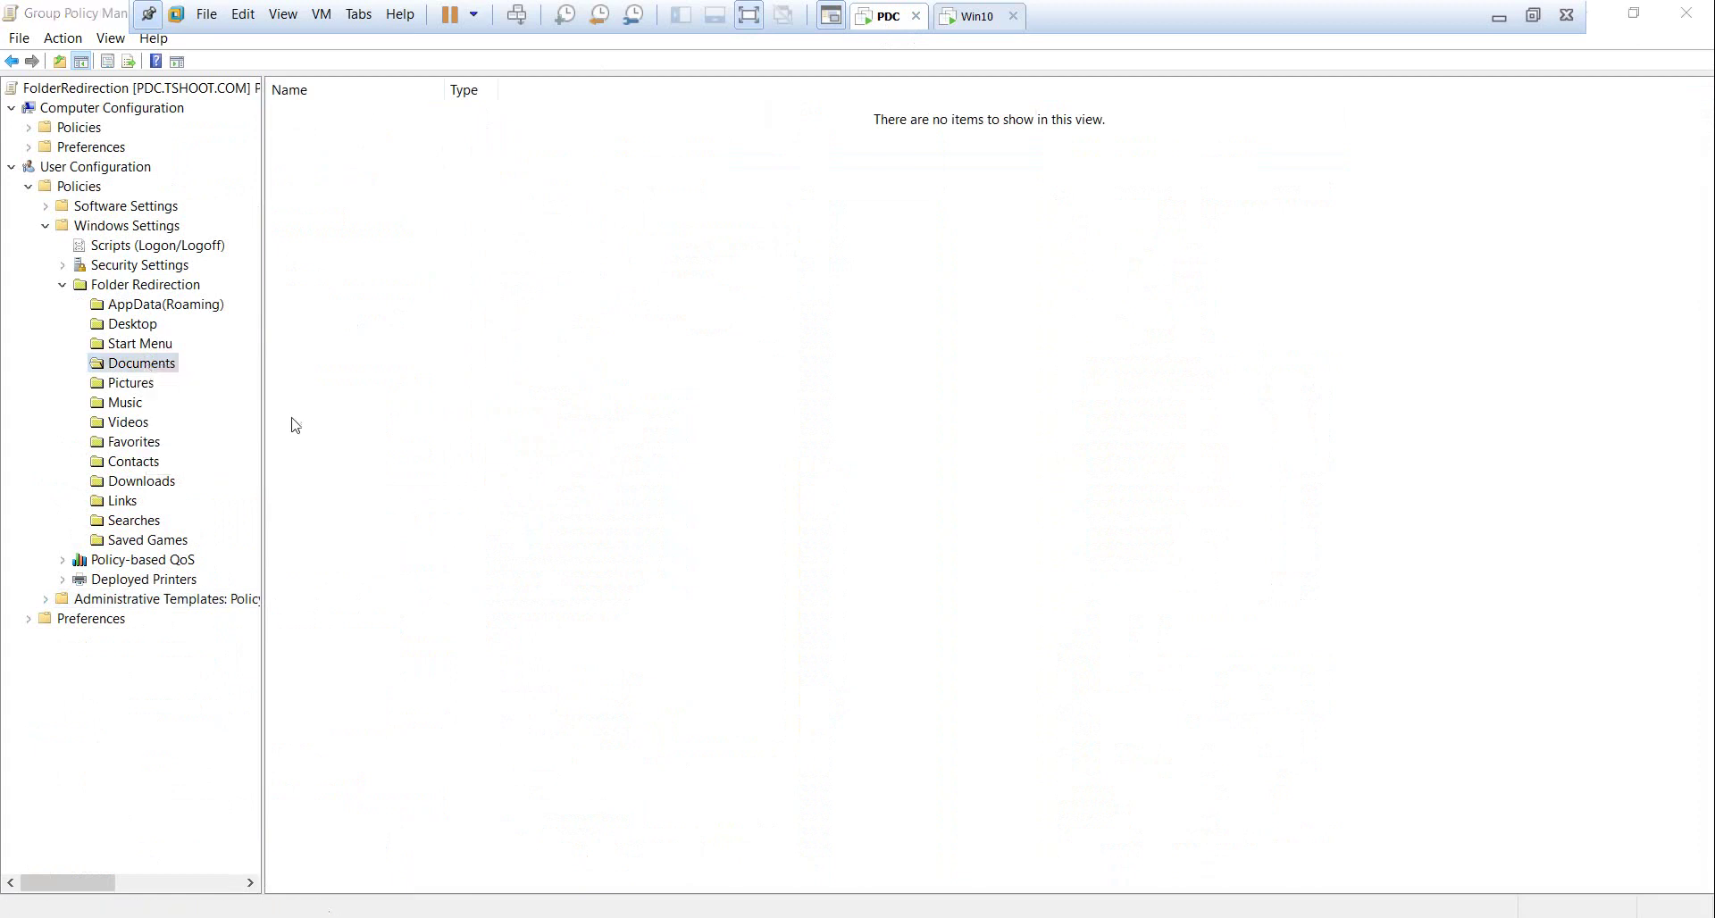
click(772, 344)
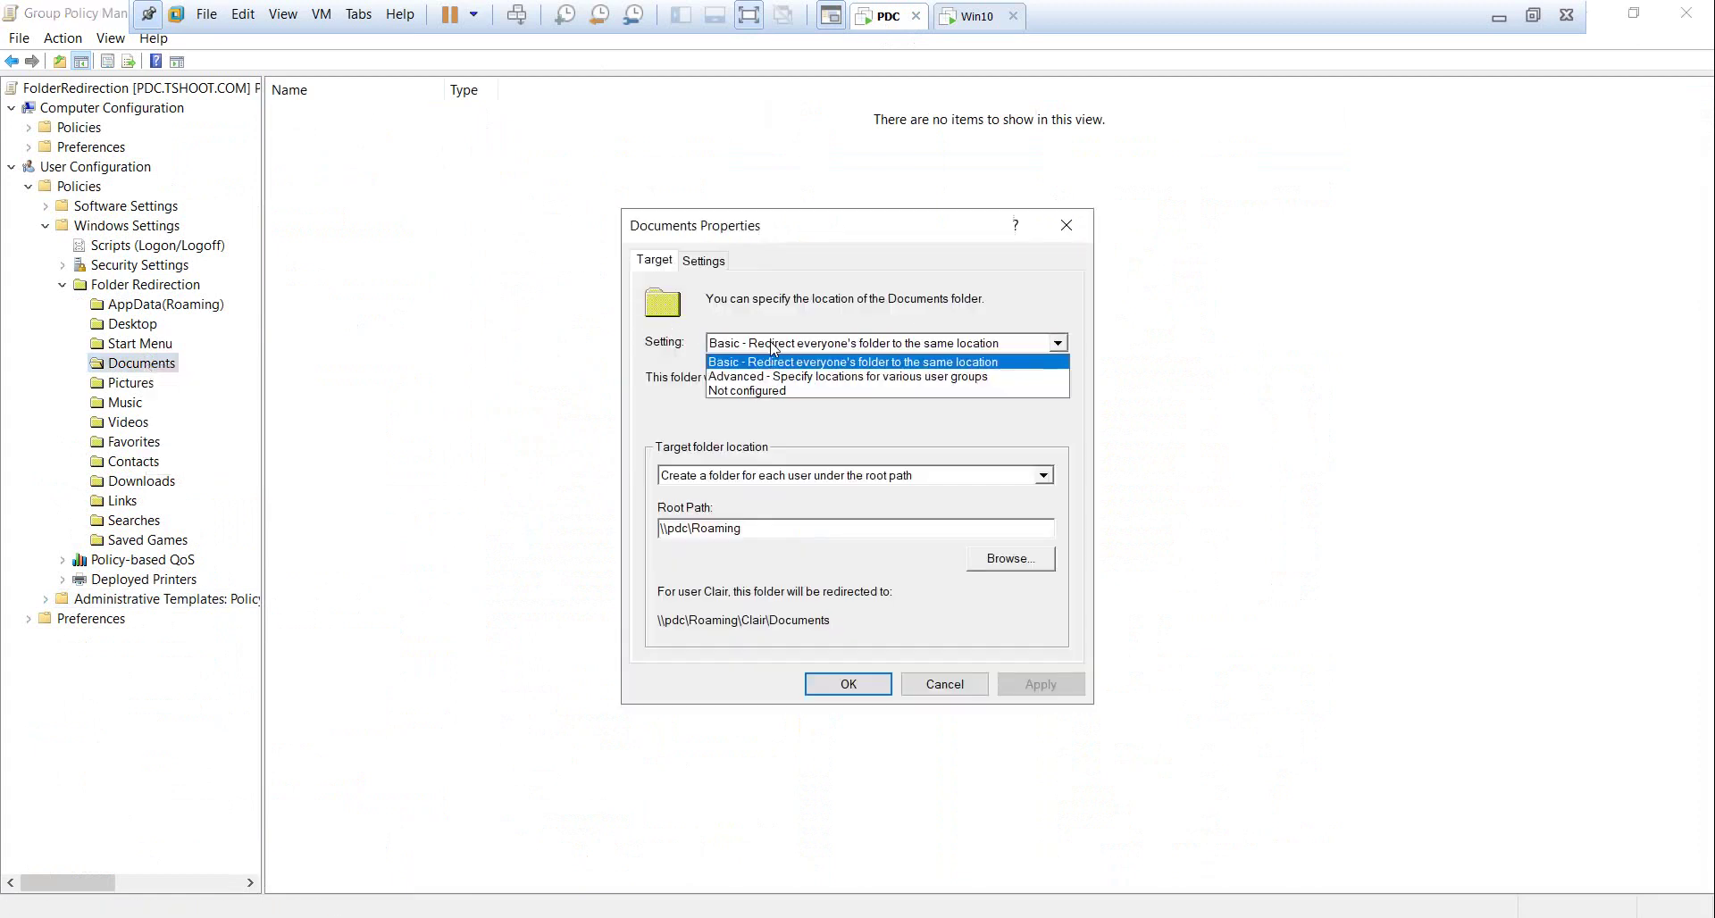
click(751, 397)
click(1037, 684)
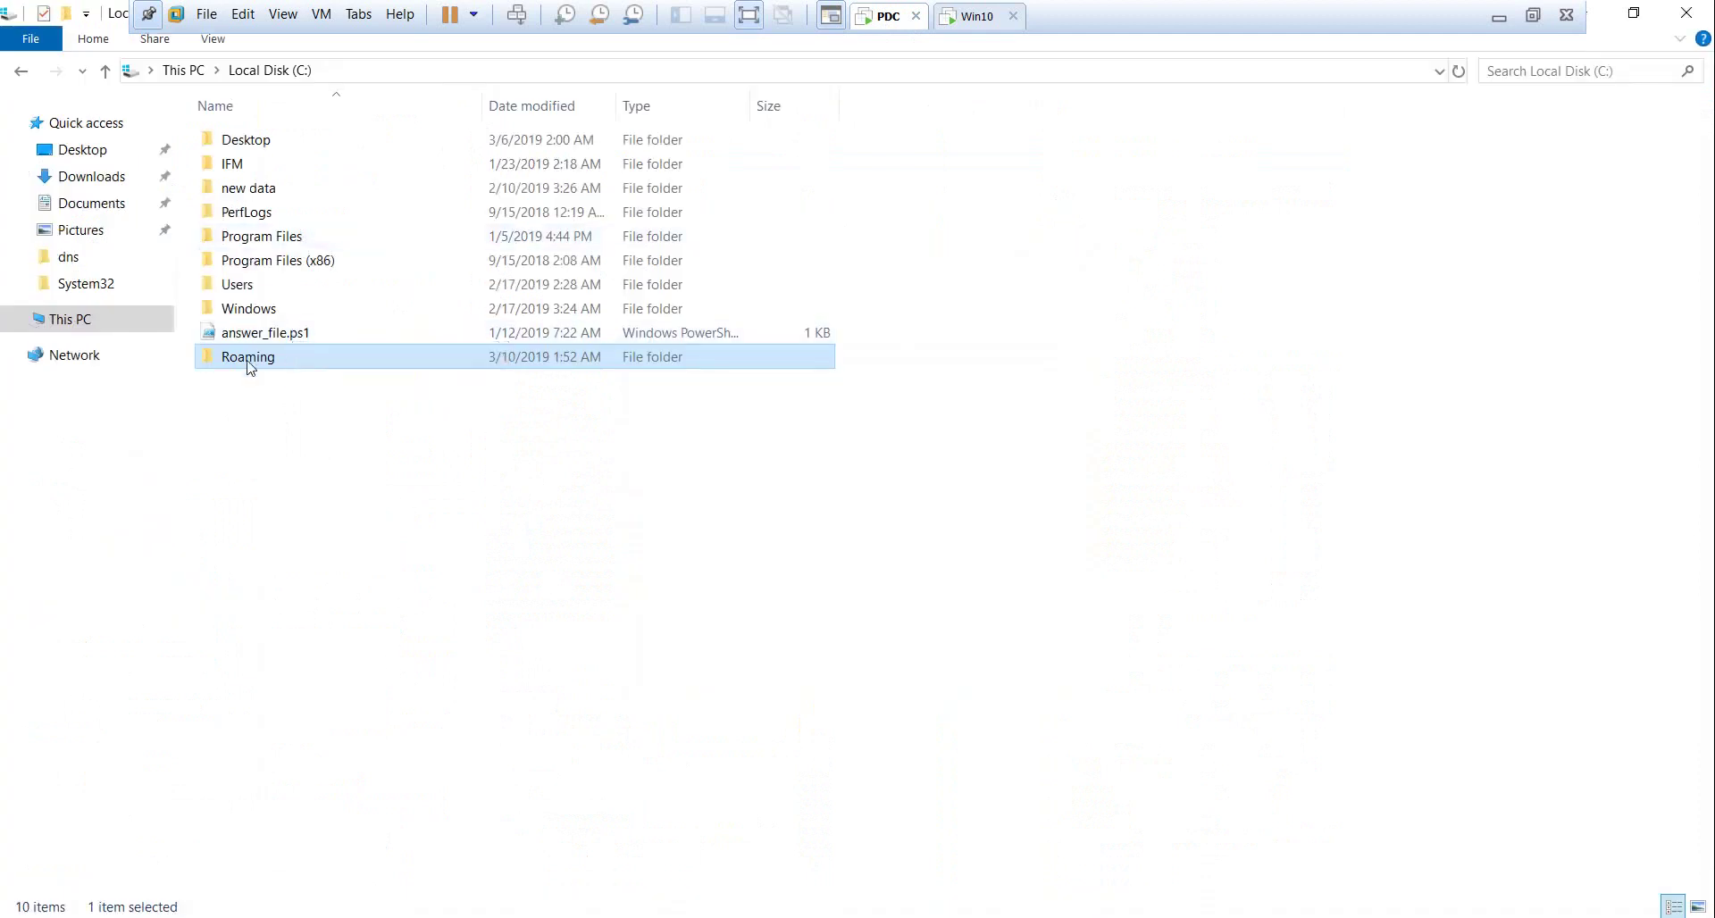
Try to open the redirected Documents folder inside the user's folder in C:\Roaming, declining permanent access
double_click(250, 362)
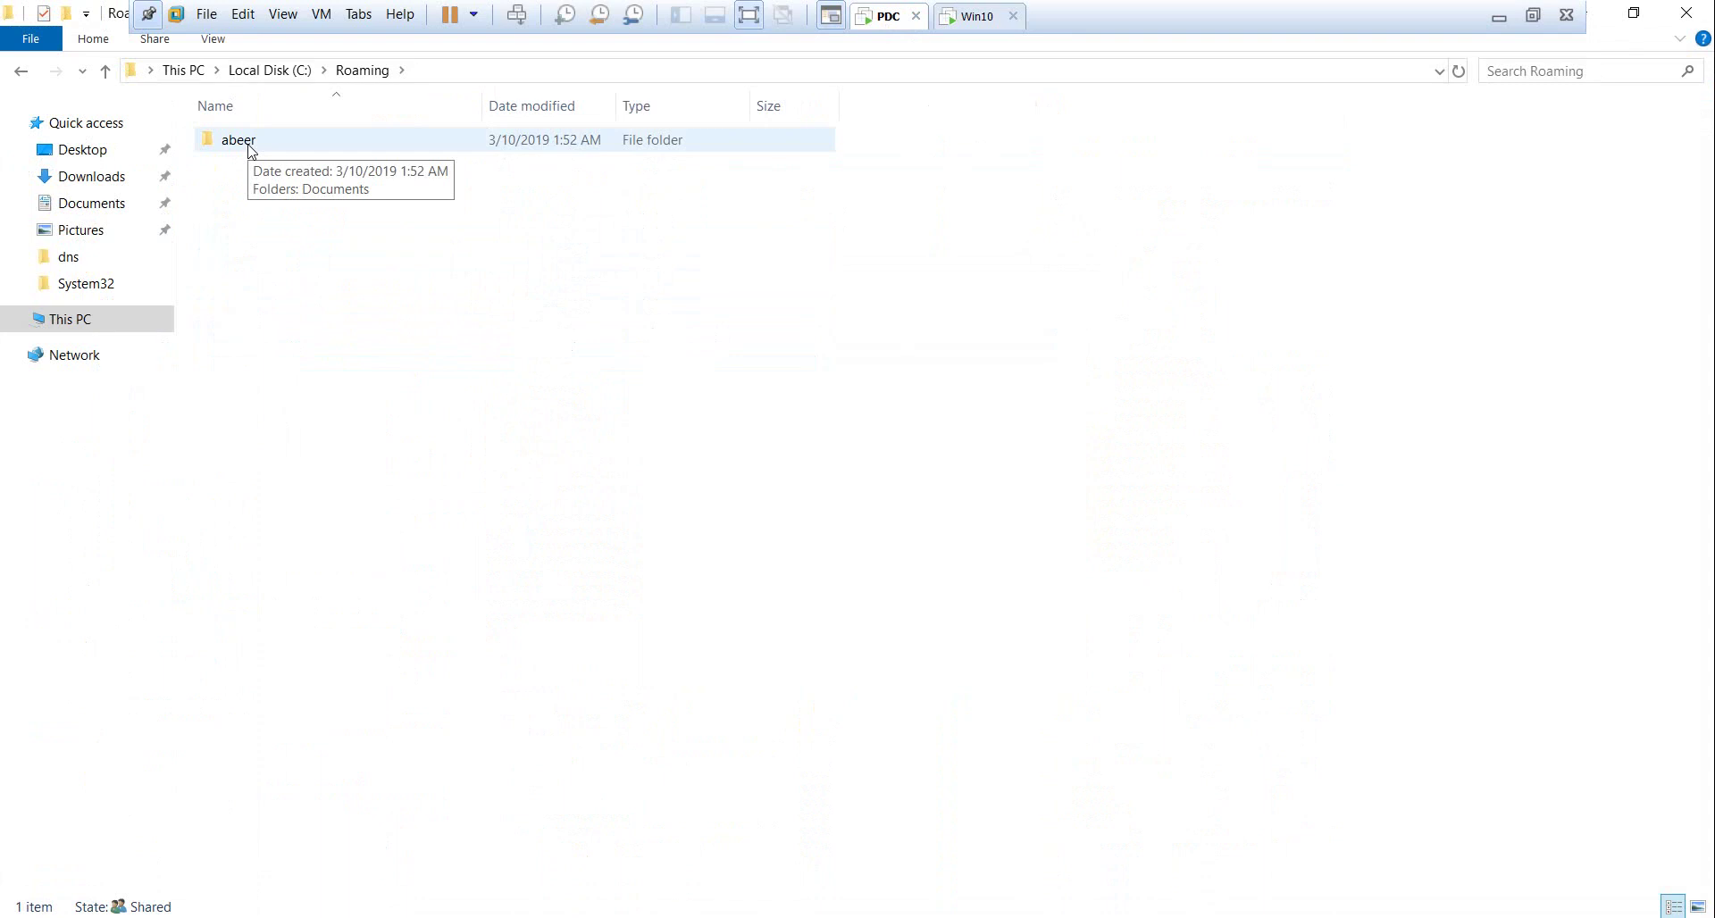
double_click(249, 145)
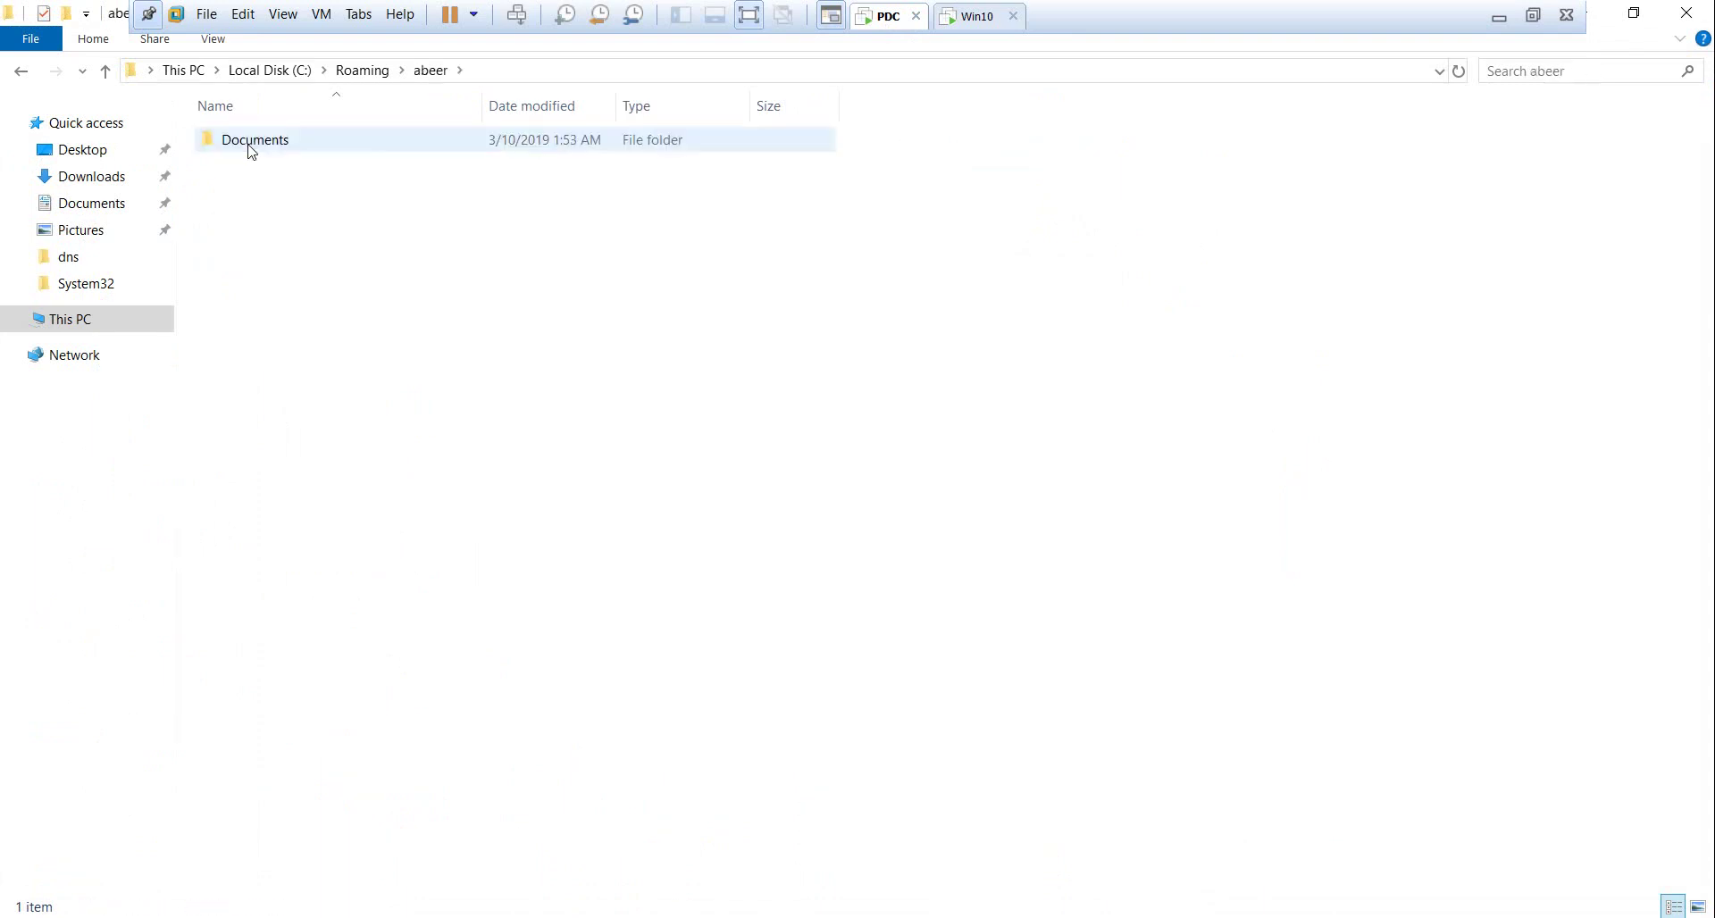
double_click(249, 146)
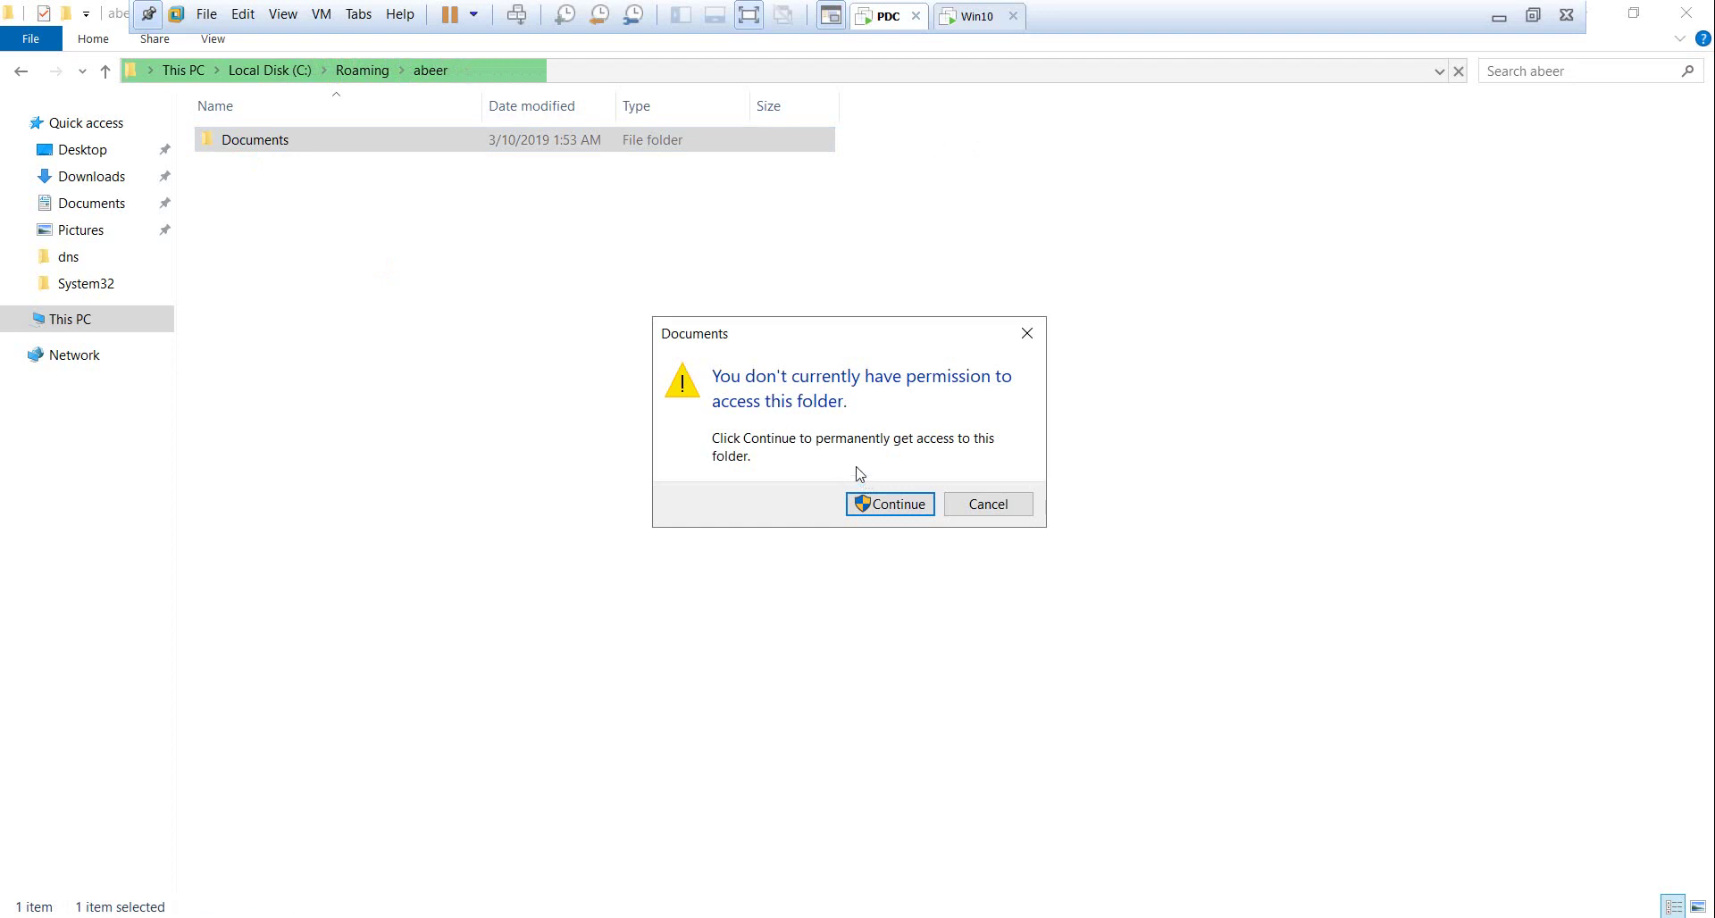
click(1011, 514)
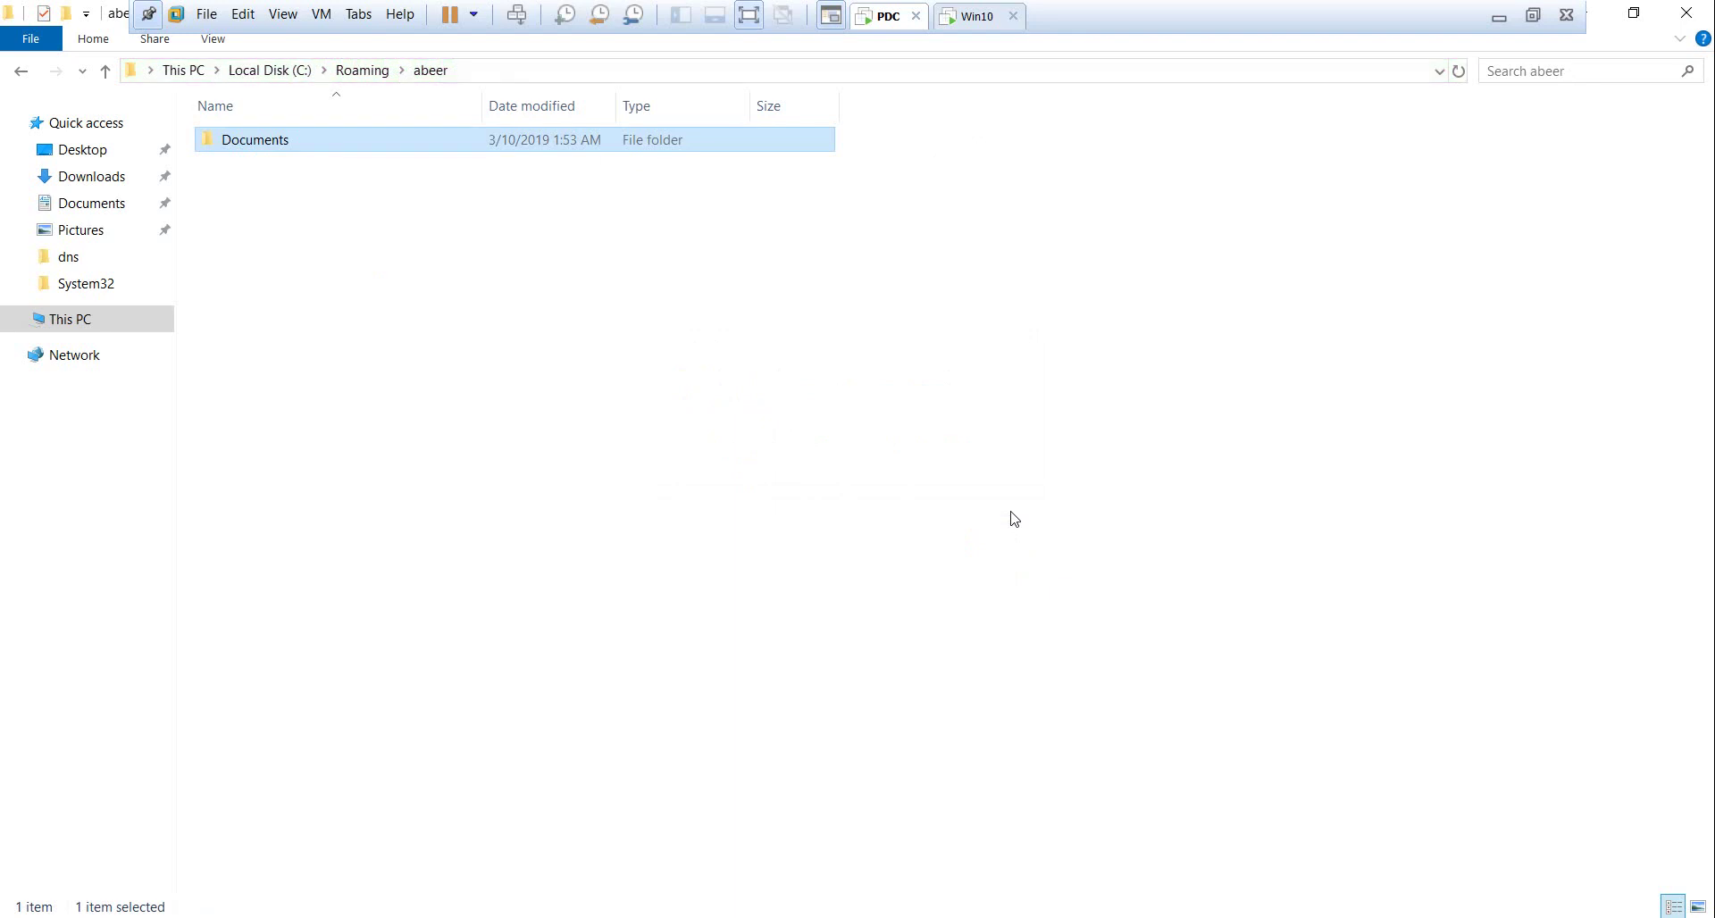
Inspect the advanced security settings and owner of the redirected Documents folder, leaving its properties without changes
right_click(260, 146)
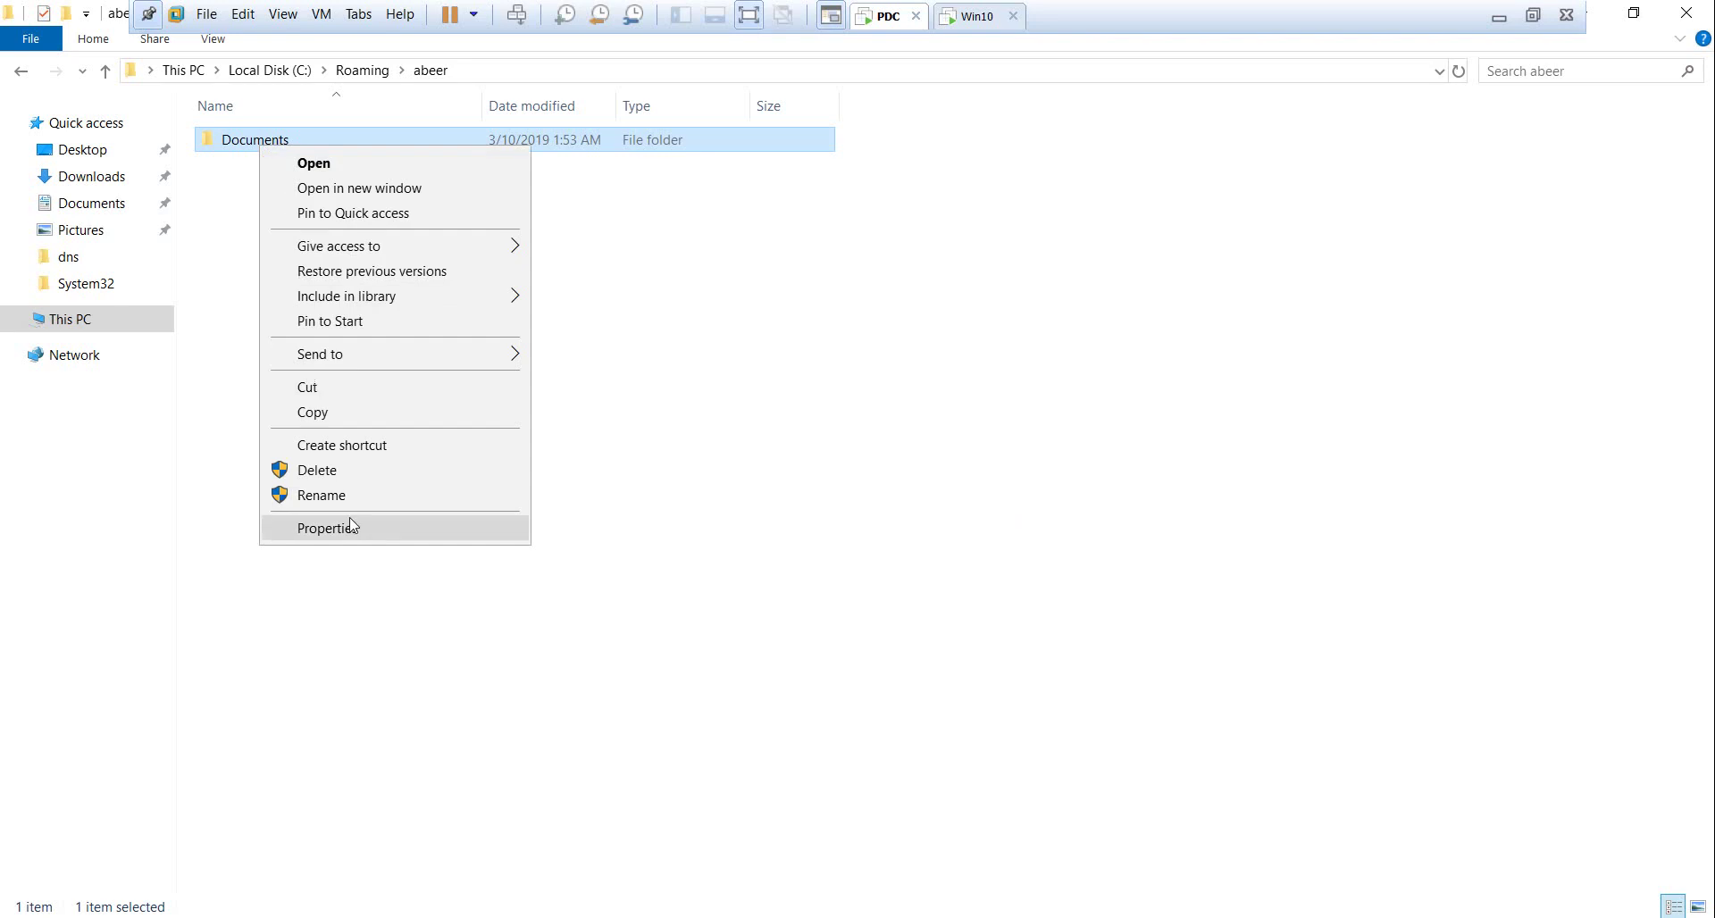
click(352, 527)
click(433, 203)
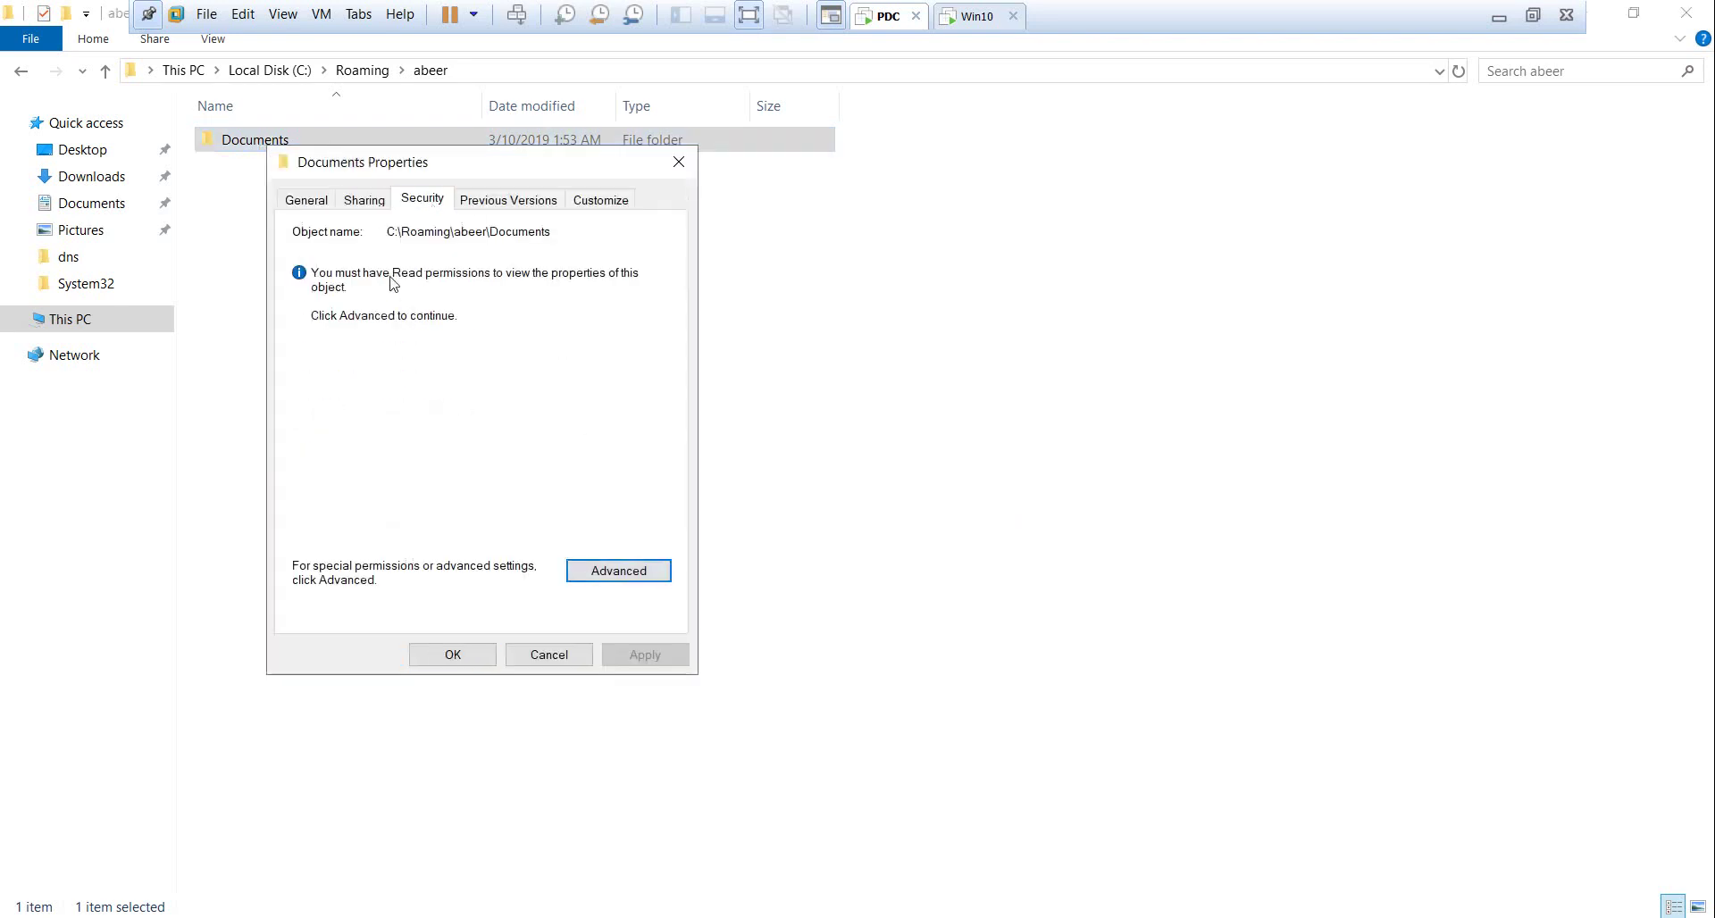
click(597, 576)
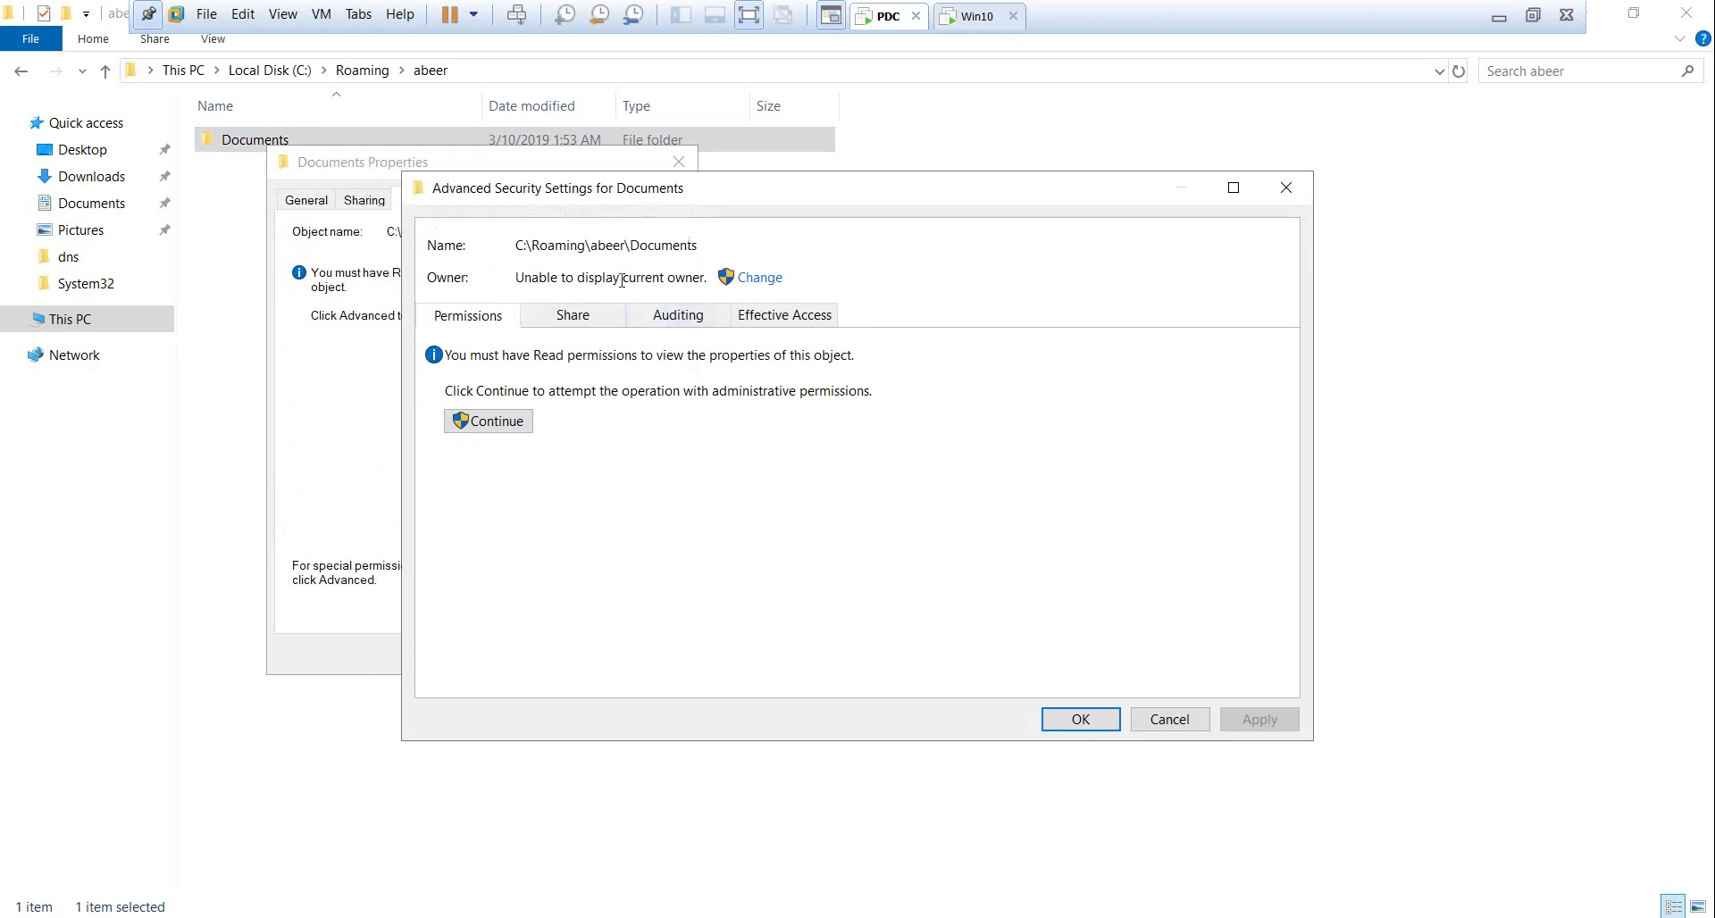
double_click(692, 280)
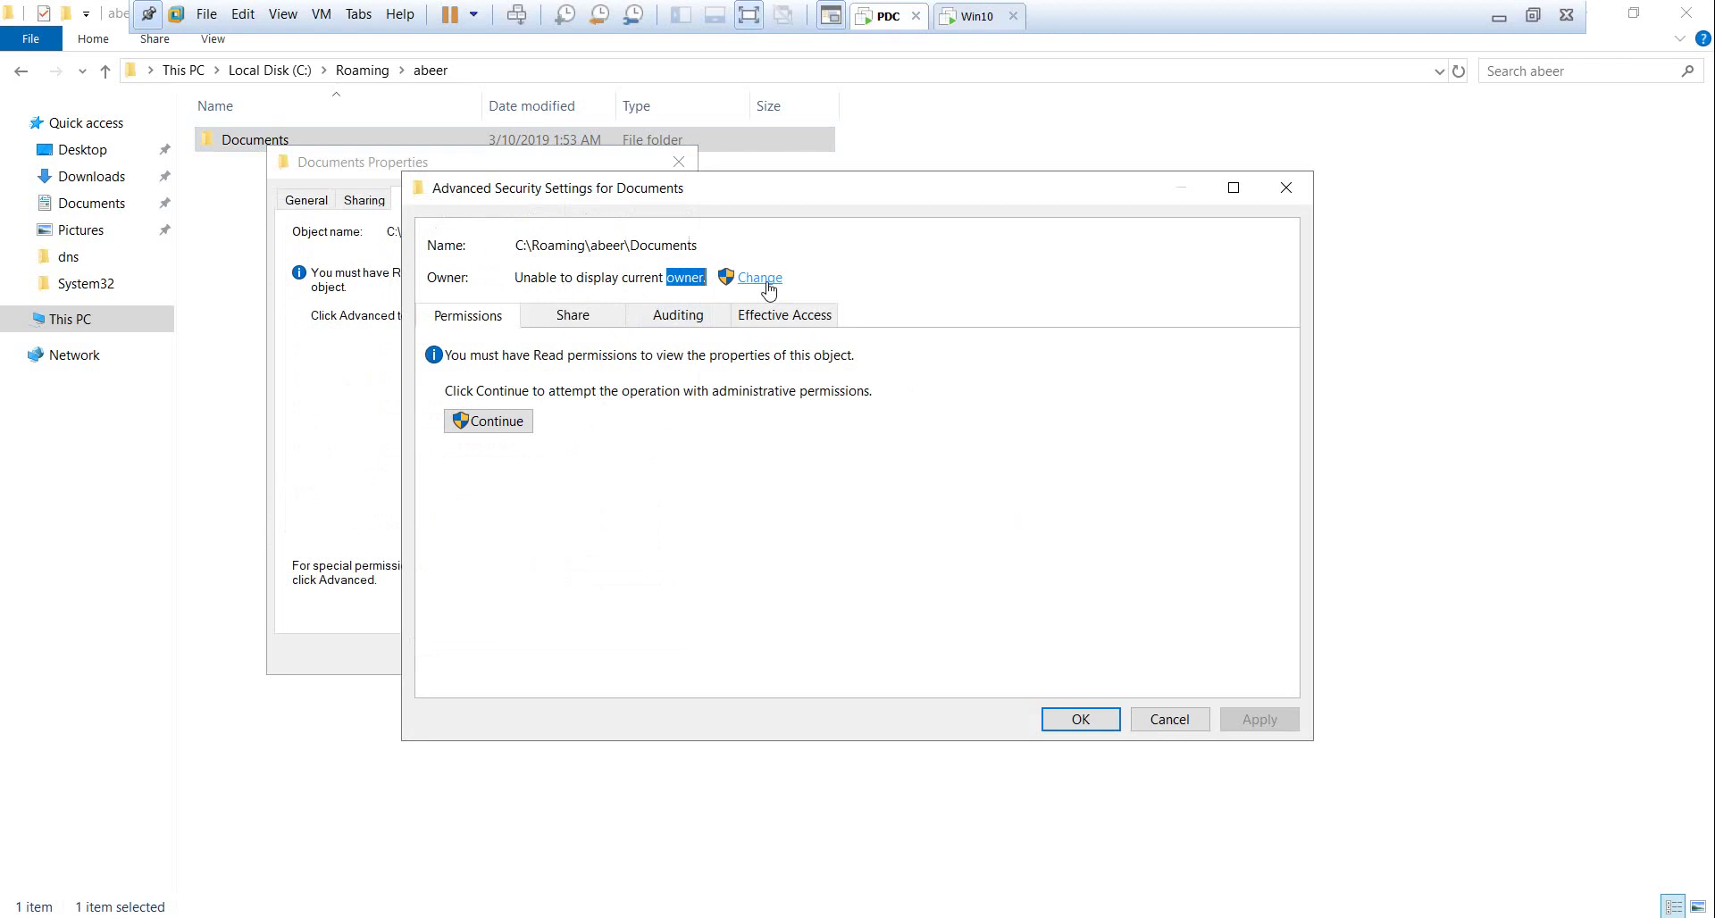
click(1166, 720)
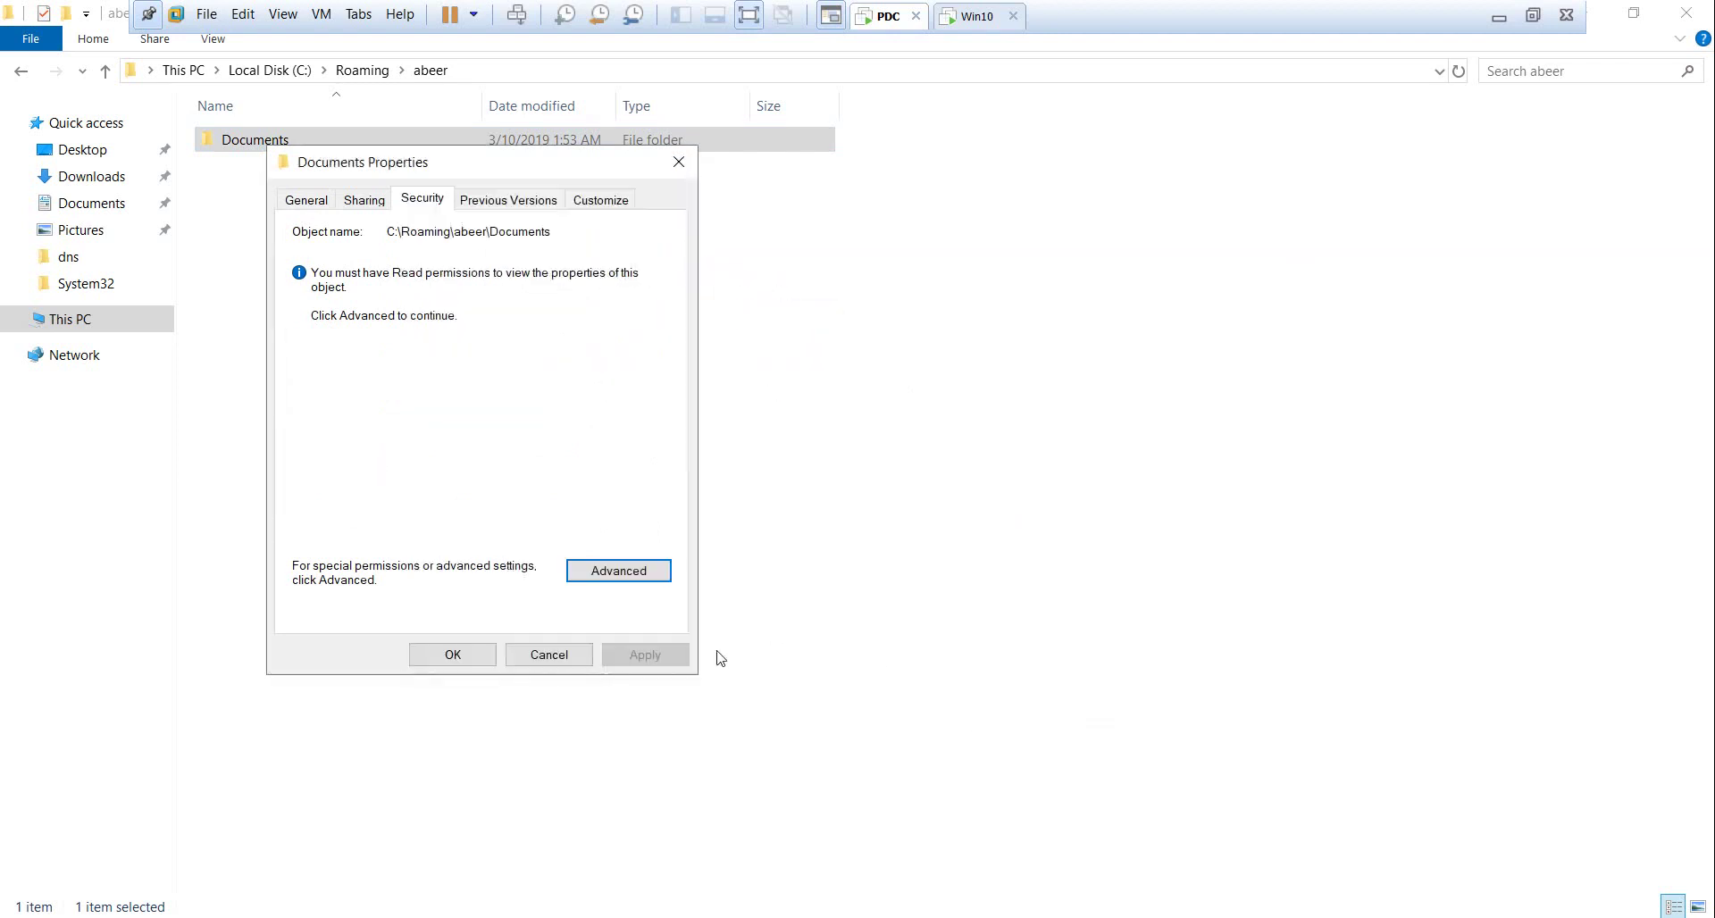
click(542, 655)
click(576, 682)
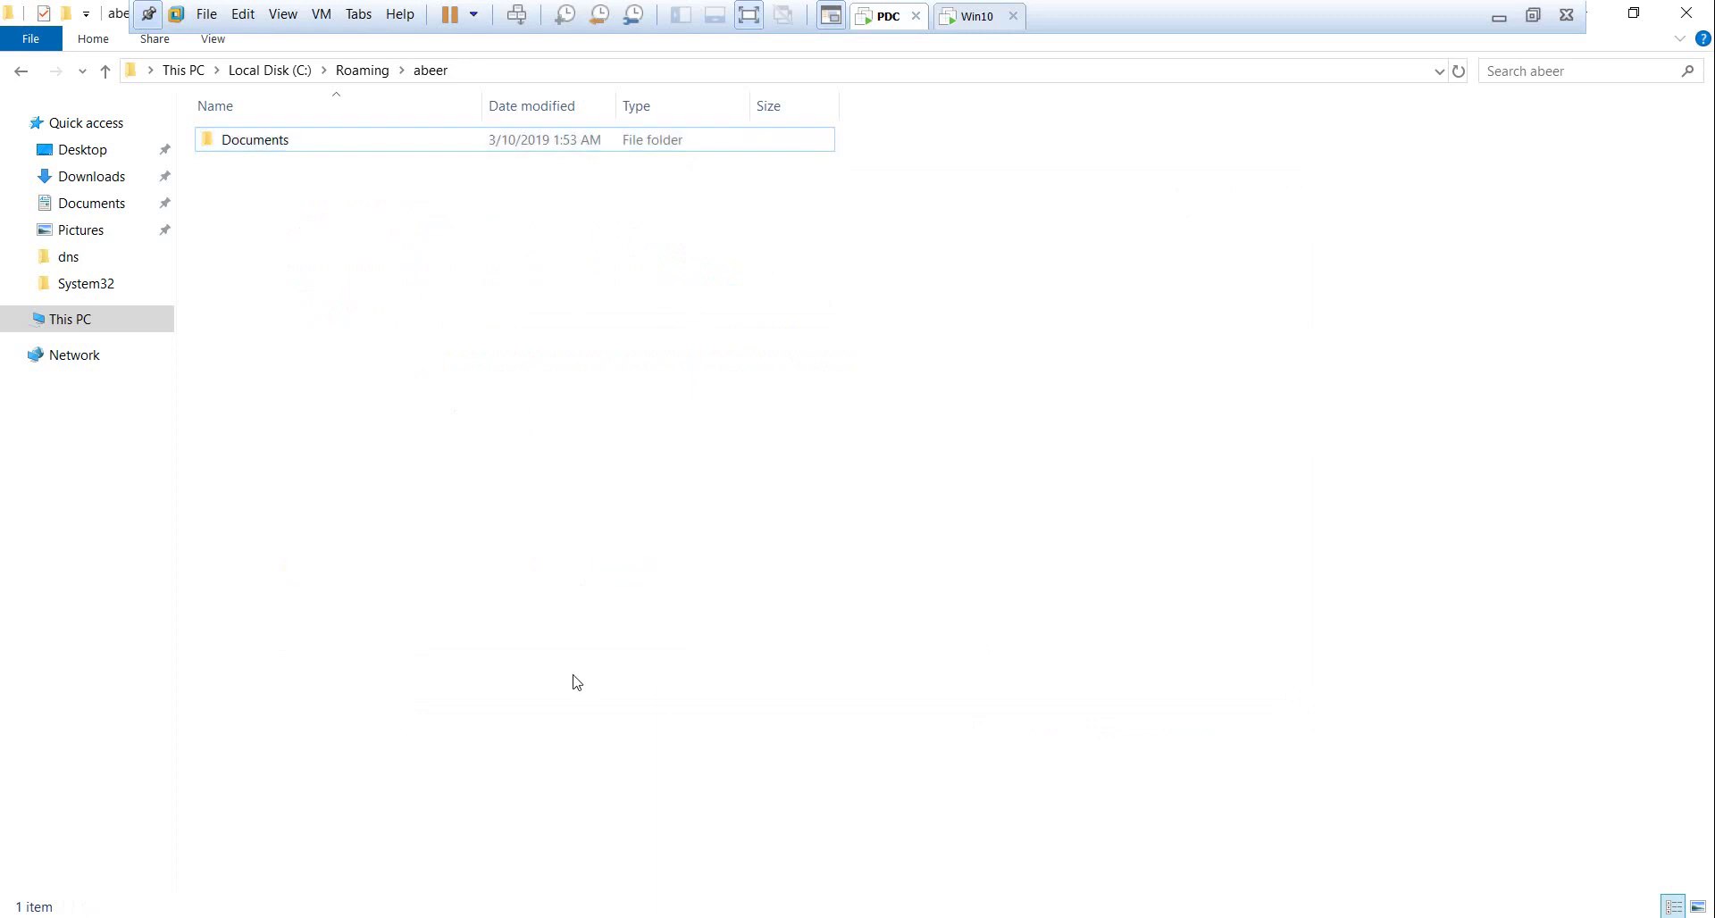